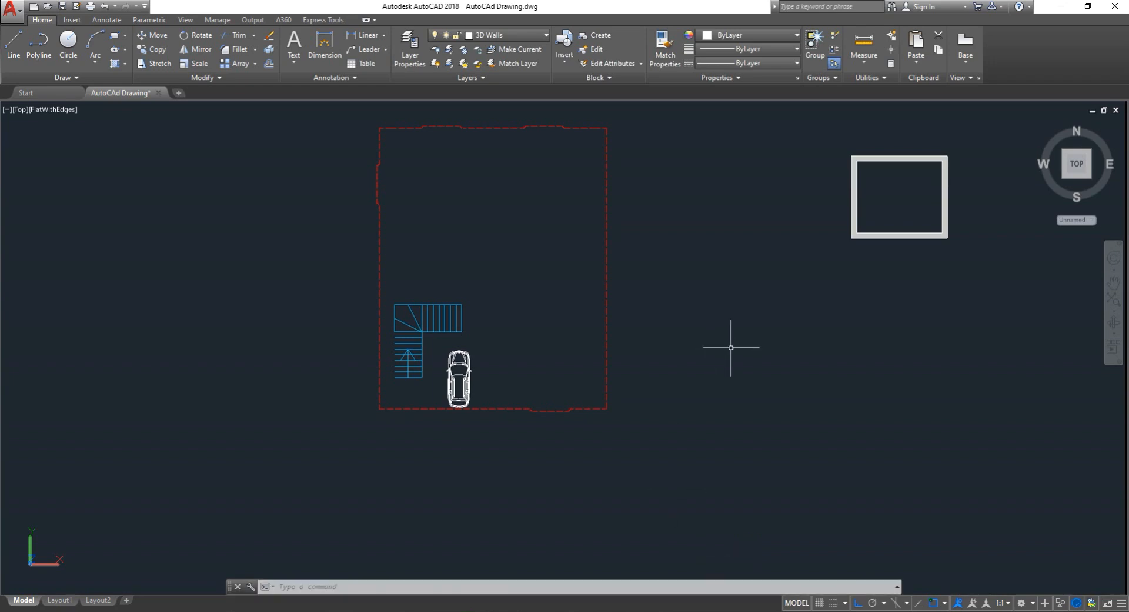
- Switch the workspace to 3D Modeling
scroll(750, 333, "down", 2)
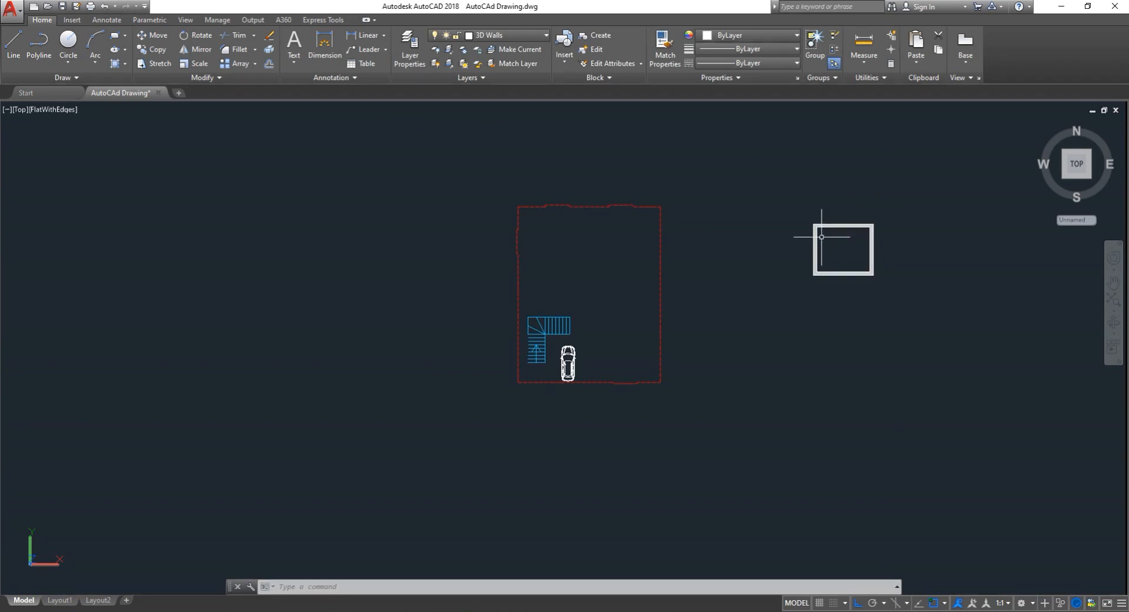
scroll(832, 242, "up", 3)
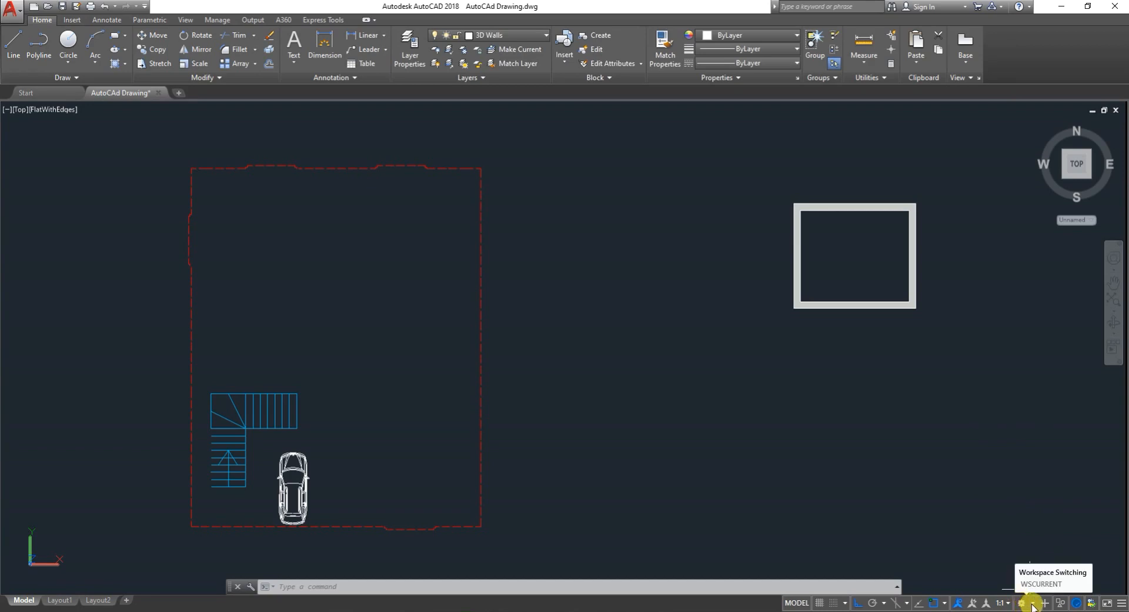
left_click(1034, 605)
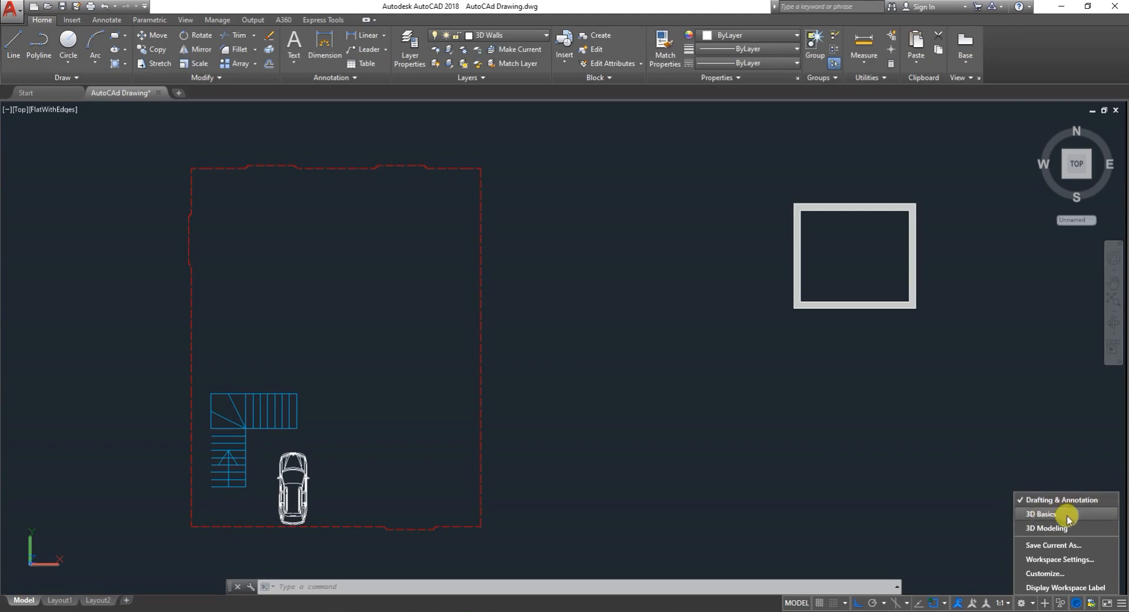
left_click(1035, 530)
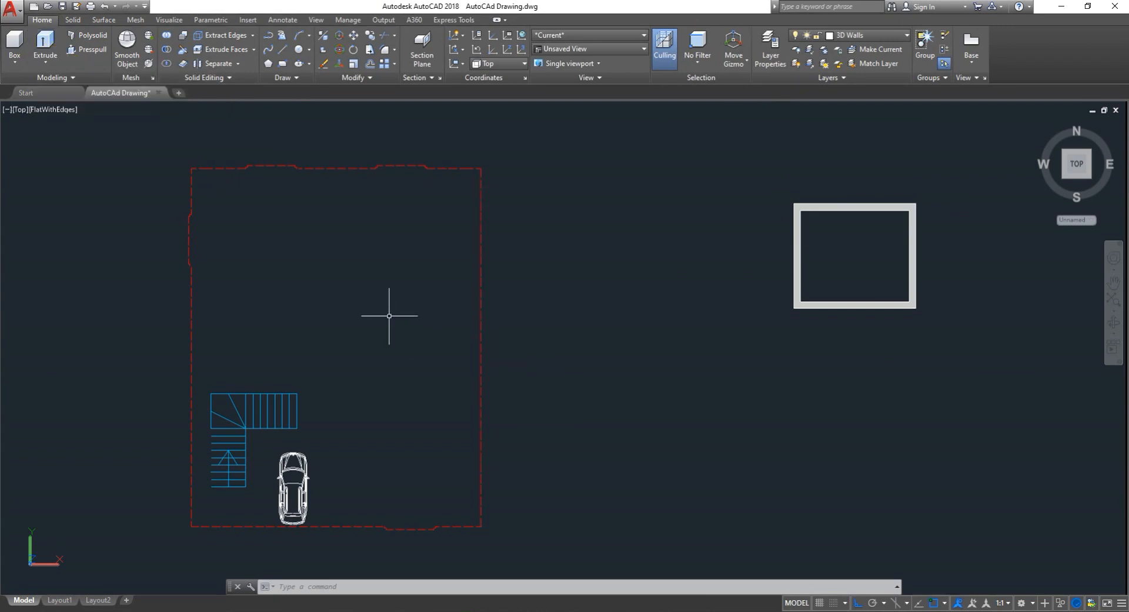
- Browse the ribbon tabs available in the 3D Modeling workspace
scroll(395, 314, "down", 2)
scroll(399, 313, "down", 2)
scroll(371, 250, "up", 3)
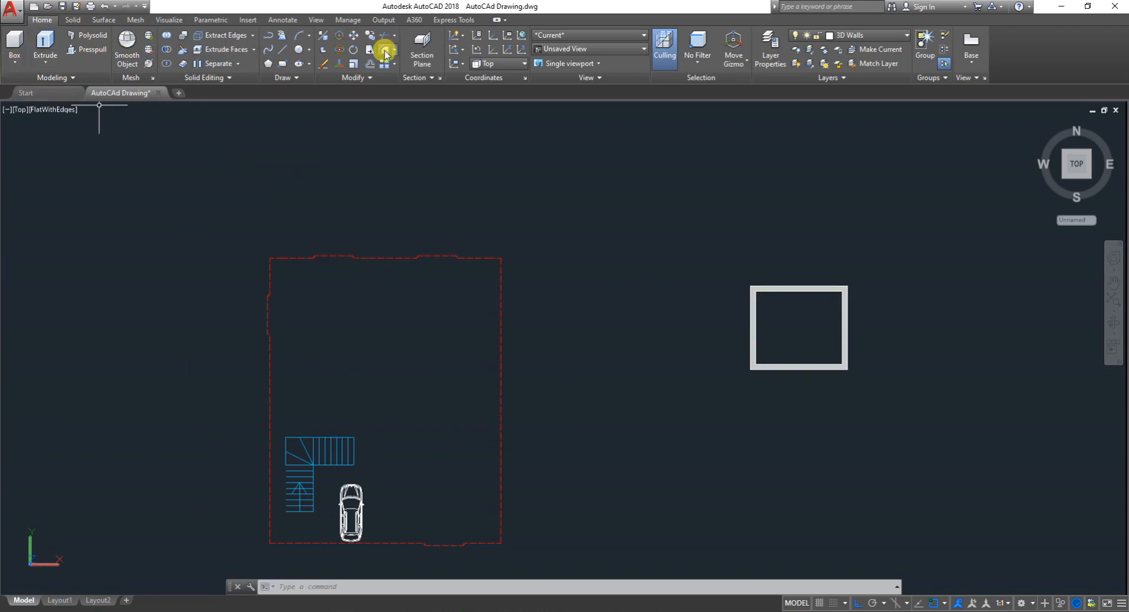
left_click(73, 20)
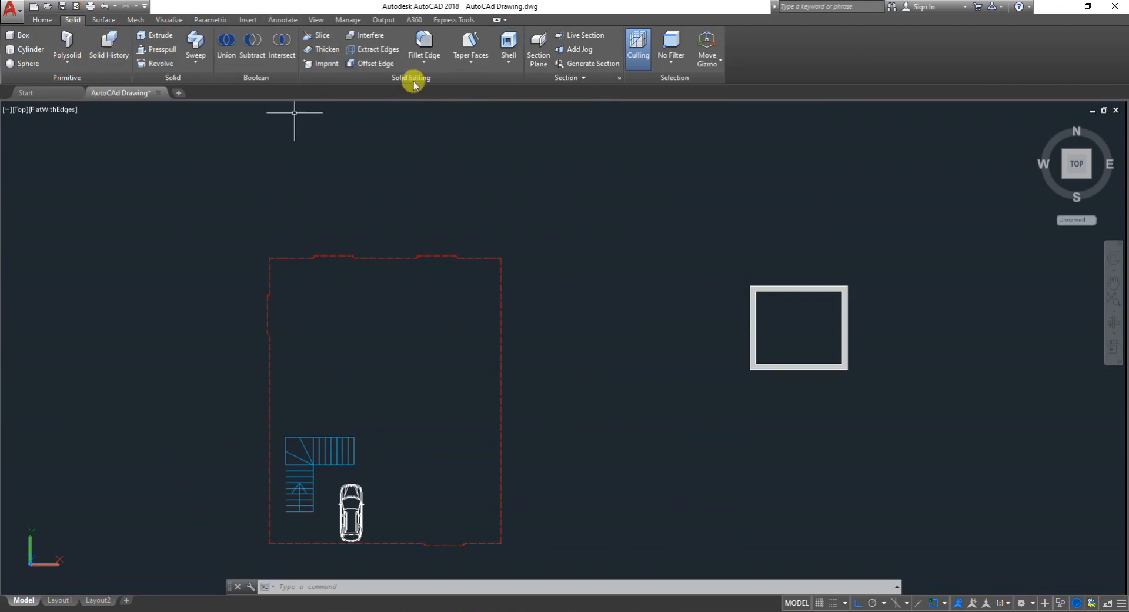
left_click(104, 19)
left_click(136, 19)
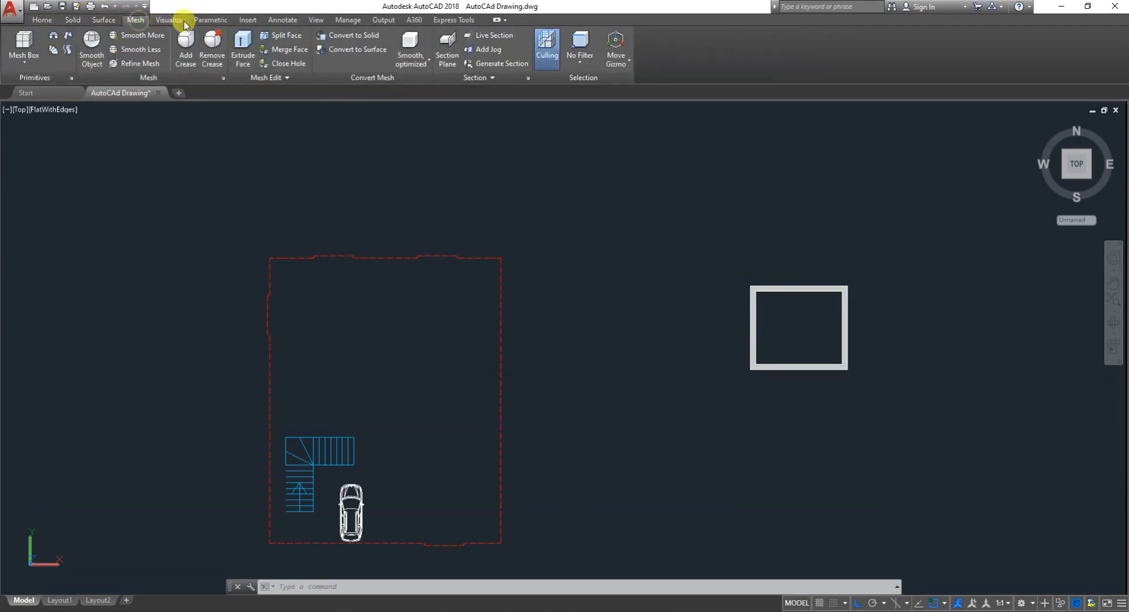
left_click(169, 19)
left_click(211, 19)
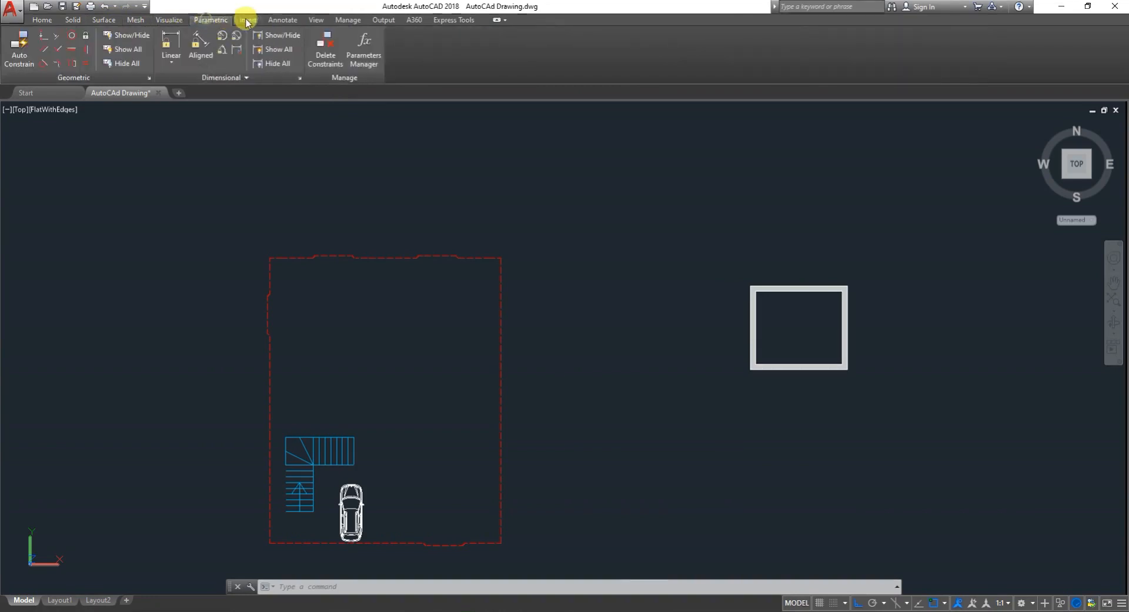
left_click(247, 19)
left_click(283, 20)
left_click(384, 20)
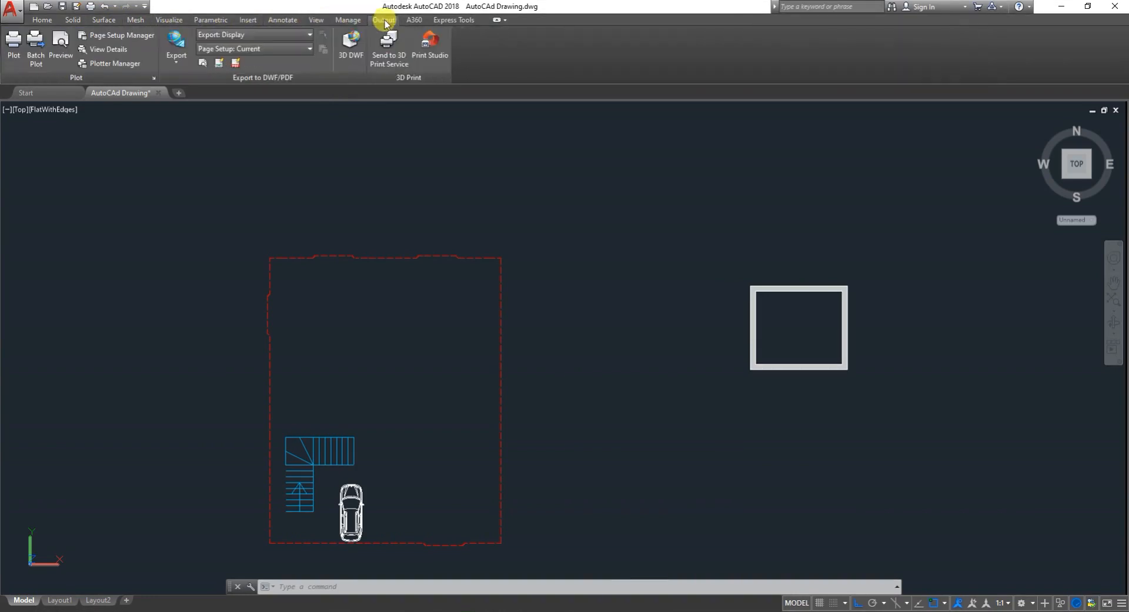
left_click(42, 21)
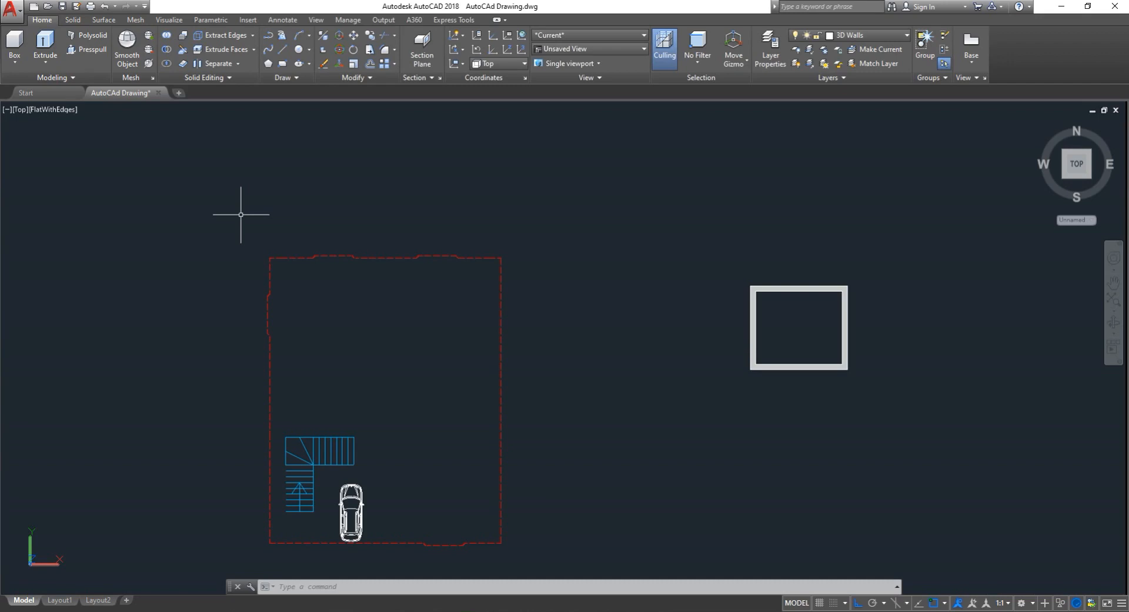
left_click(73, 23)
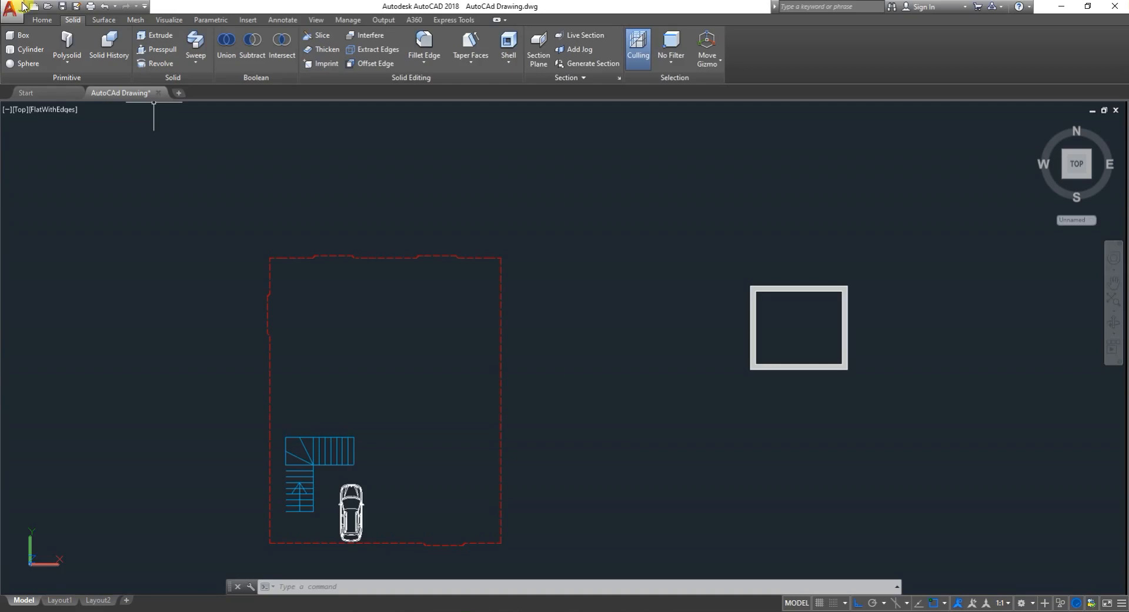
left_click(103, 20)
left_click(140, 21)
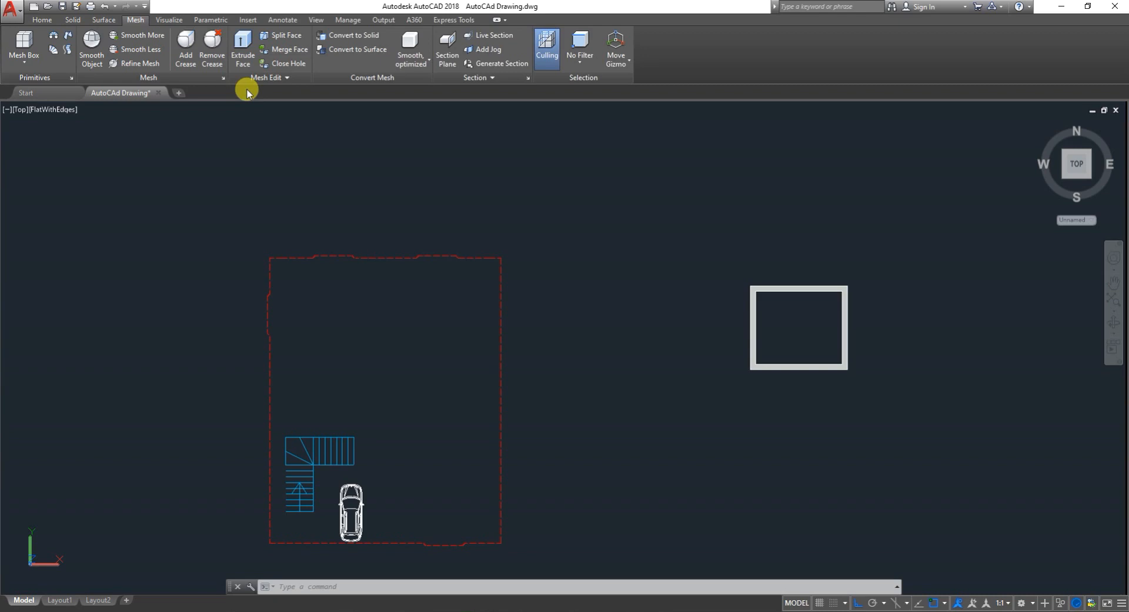
left_click(165, 22)
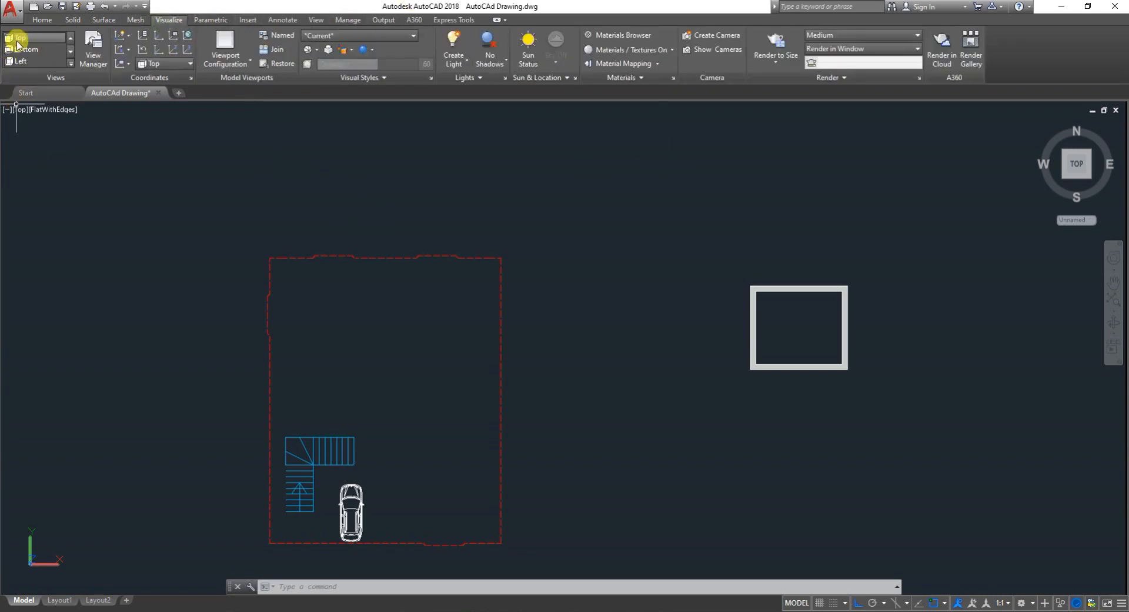
left_click(40, 20)
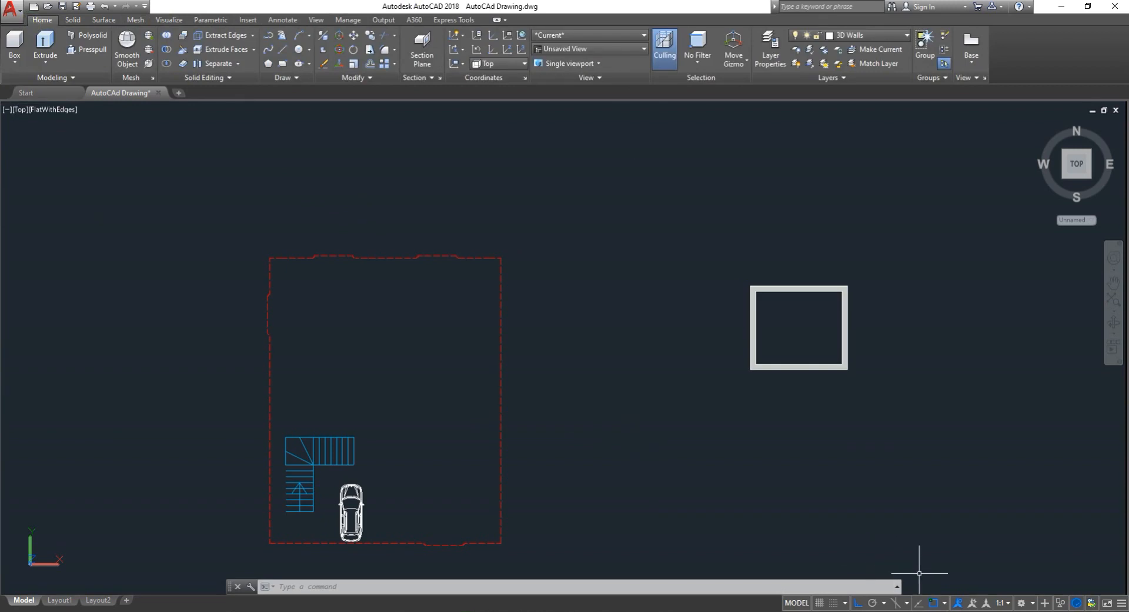
- Switch the workspace back to Drafting & Annotation
left_click(1022, 602)
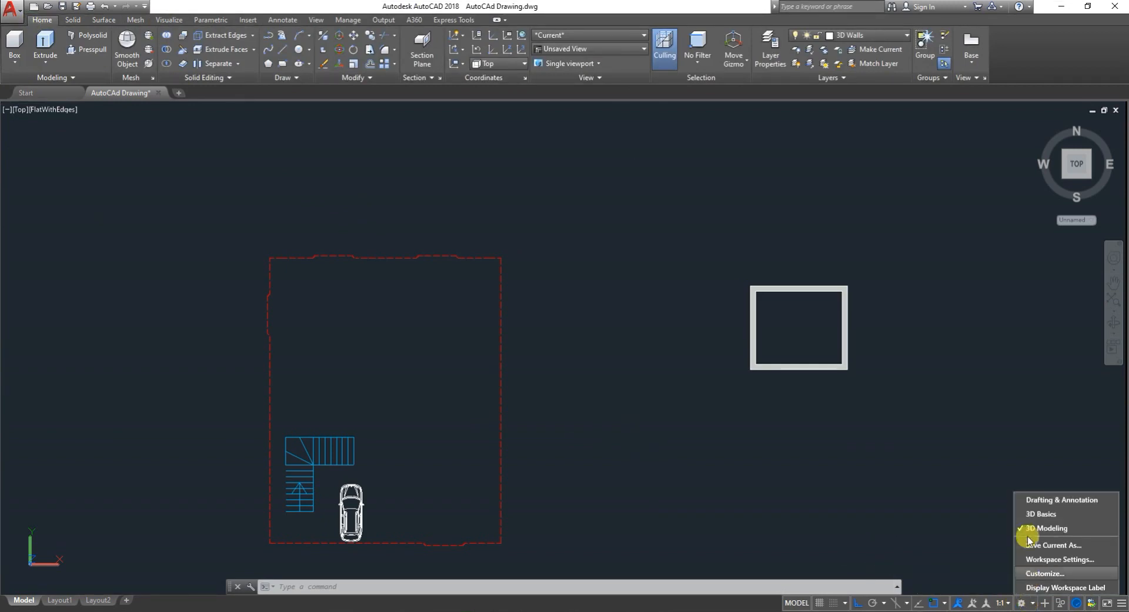
left_click(1040, 500)
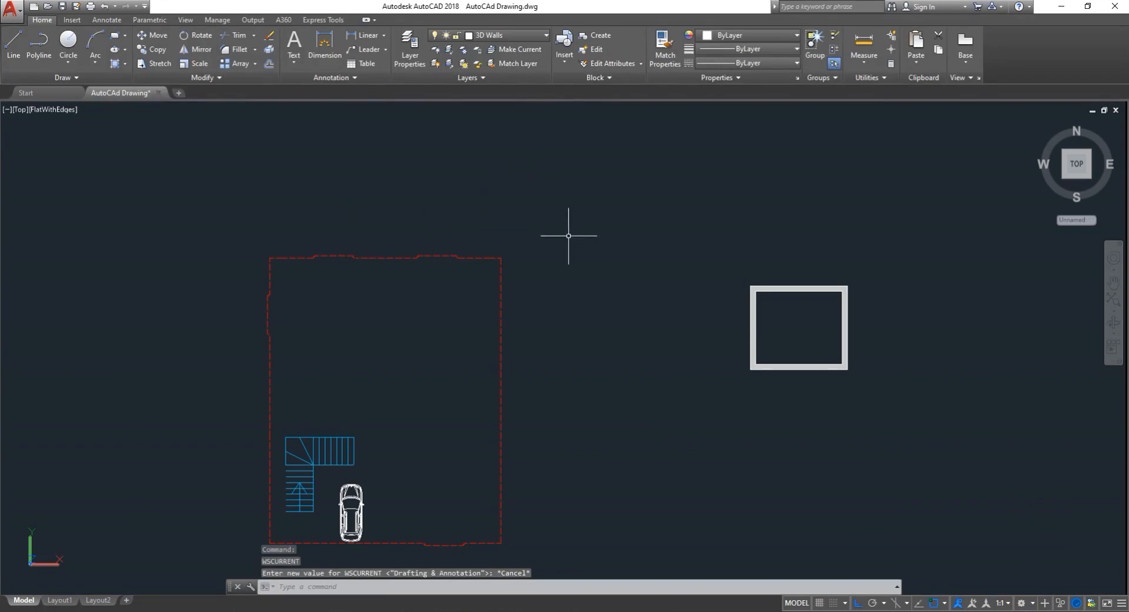
scroll(588, 247, "down", 4)
scroll(616, 278, "up", 2)
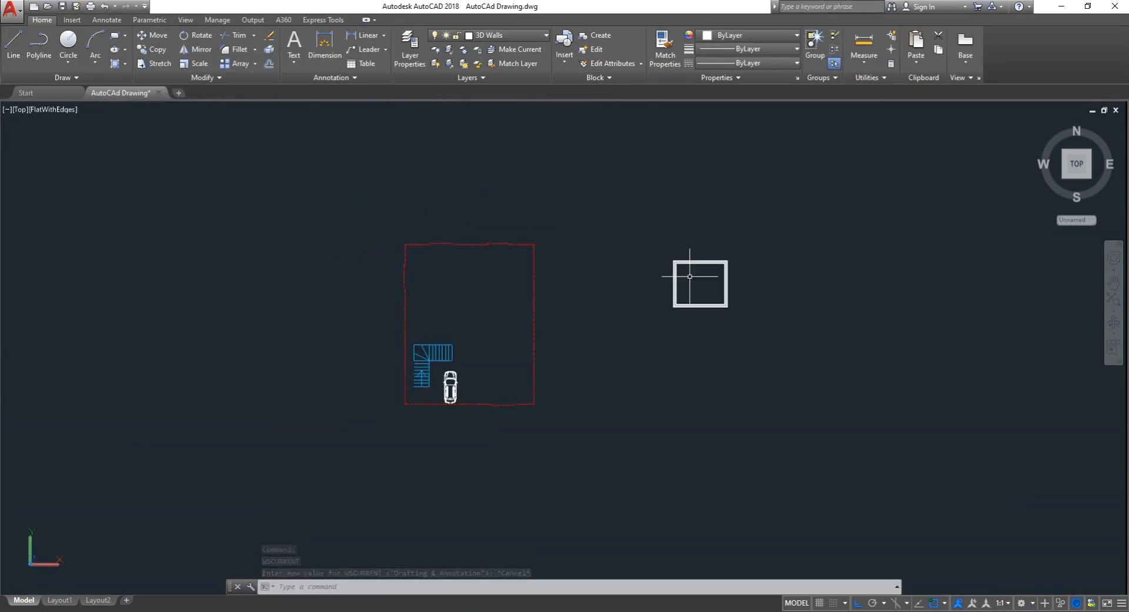
scroll(722, 312, "up", 3)
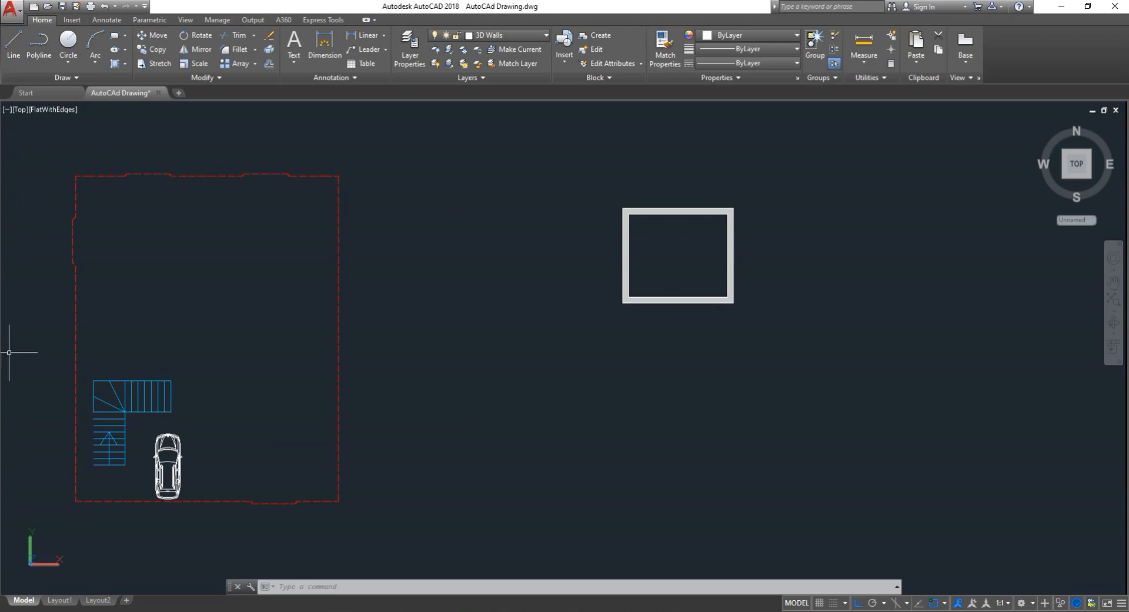
- Show the menu bar and display the AutoCAD View toolbar
left_click(145, 6)
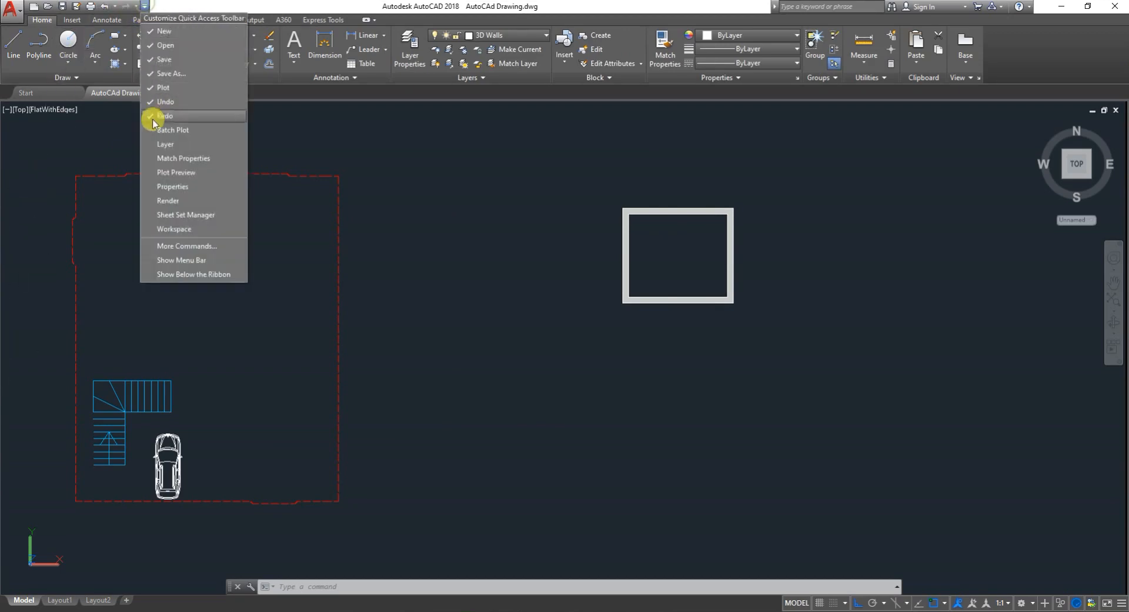
left_click(181, 260)
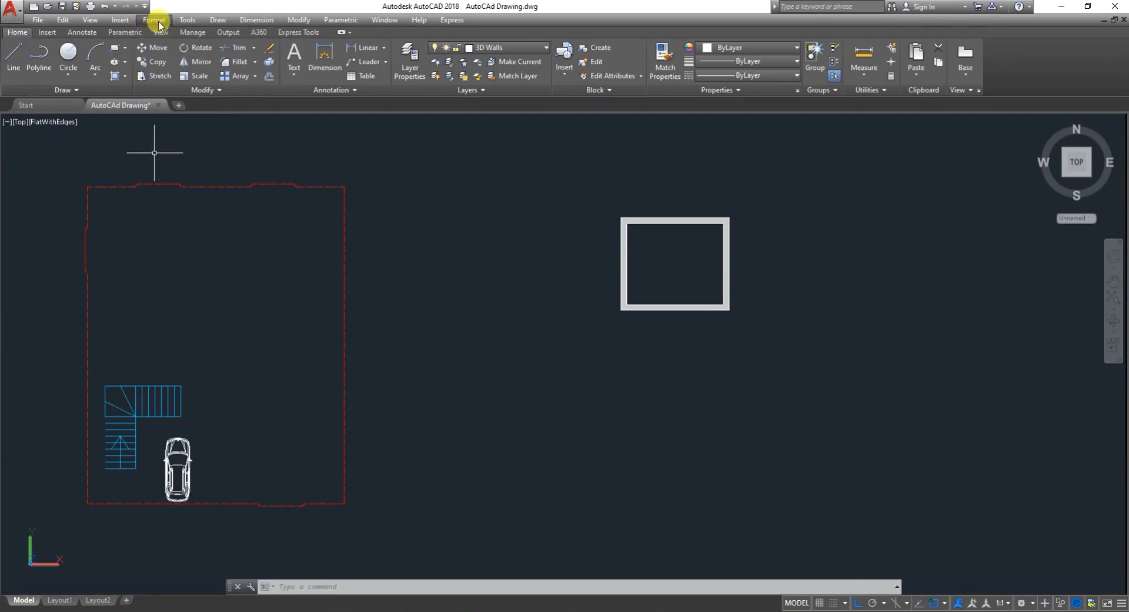
left_click(186, 20)
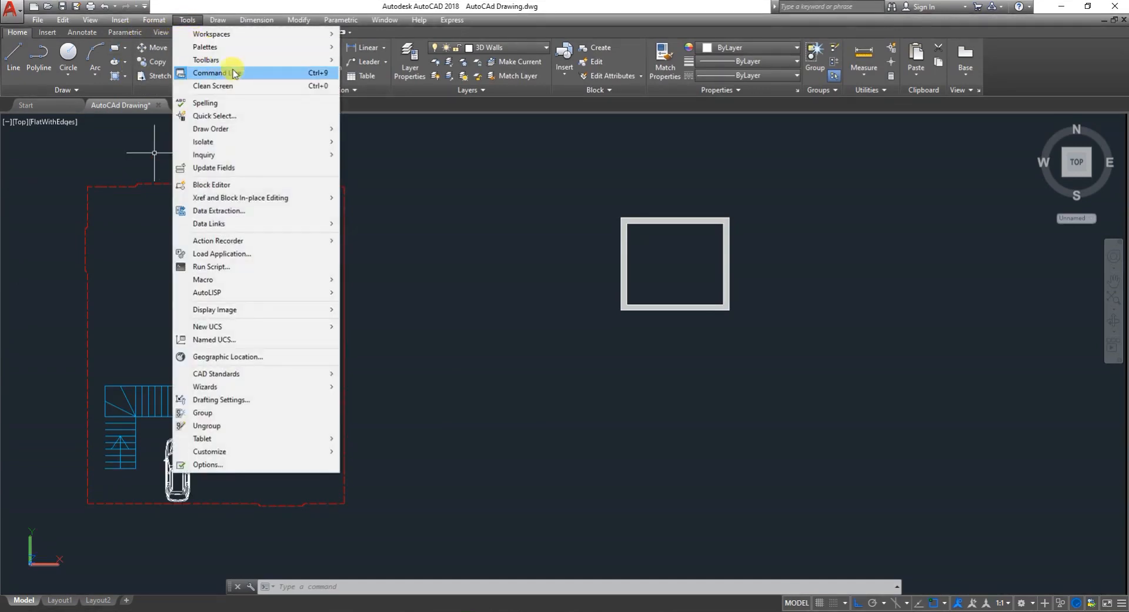
mouse_move(247, 61)
mouse_move(371, 59)
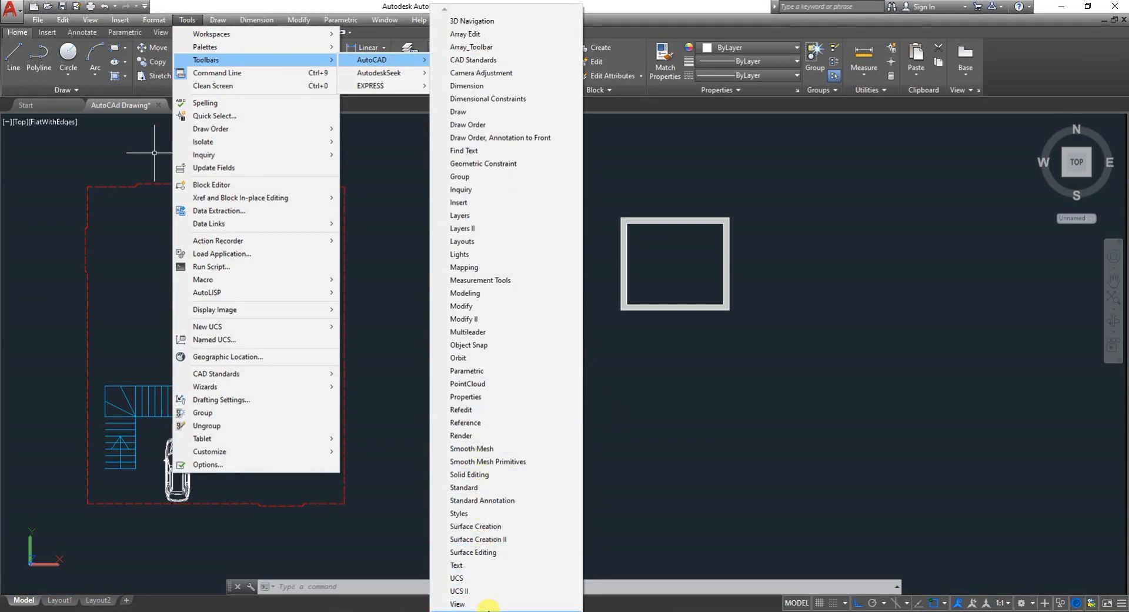
left_click(495, 605)
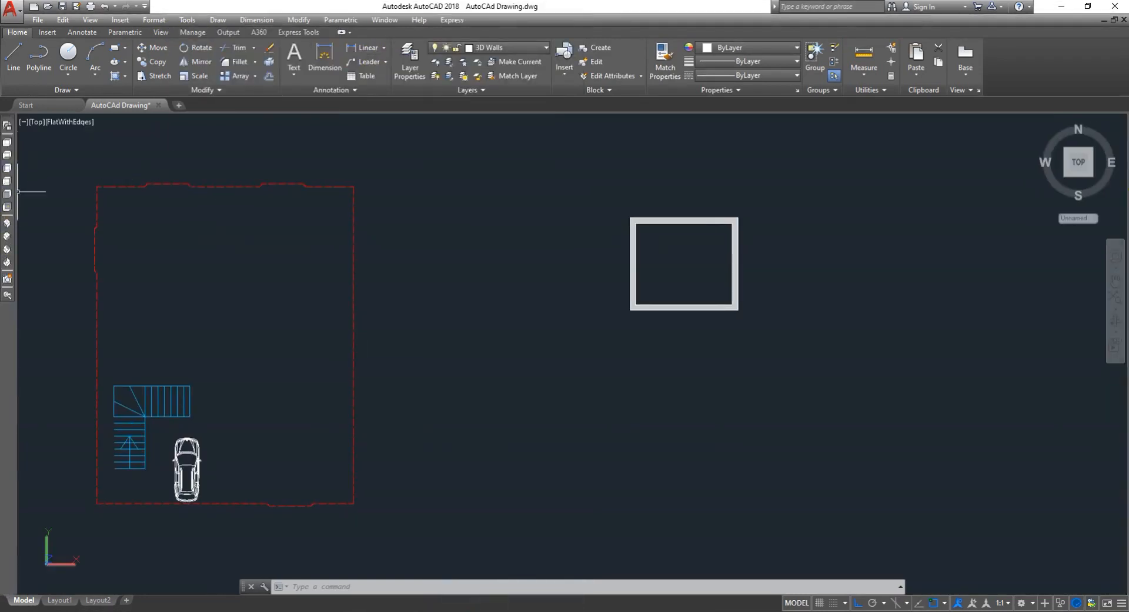
- Orbit around the drawing to view the walls in 3D, then restore the Top view
scroll(484, 298, "down", 2)
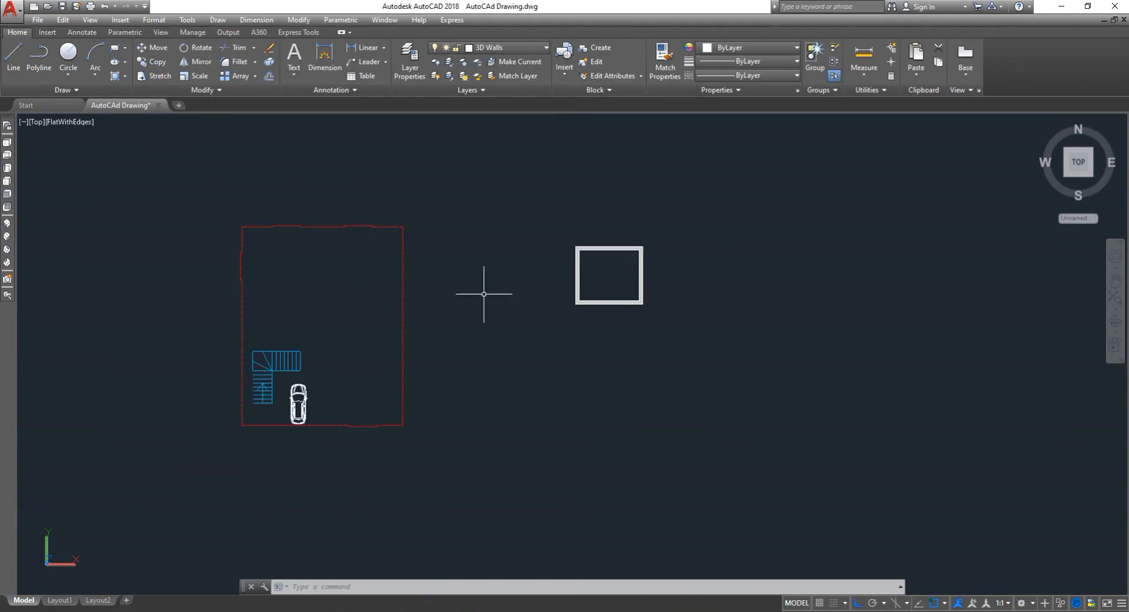
scroll(353, 300, "up", 3)
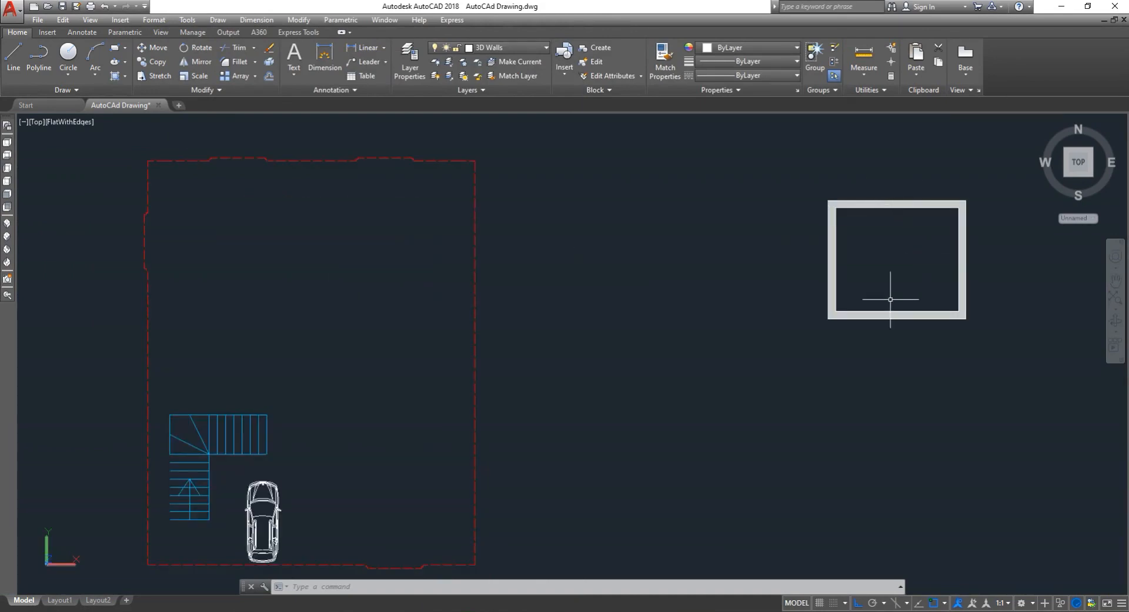
scroll(891, 303, "down", 2)
scroll(904, 268, "up", 2)
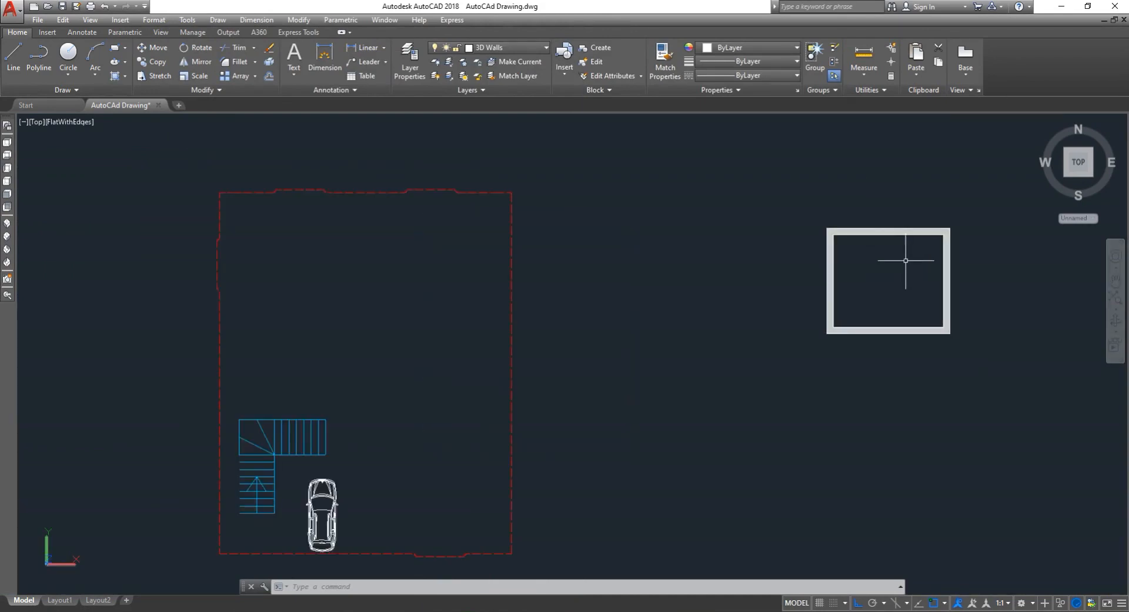
left_click(1116, 322)
left_click_drag(978, 365, 1078, 302)
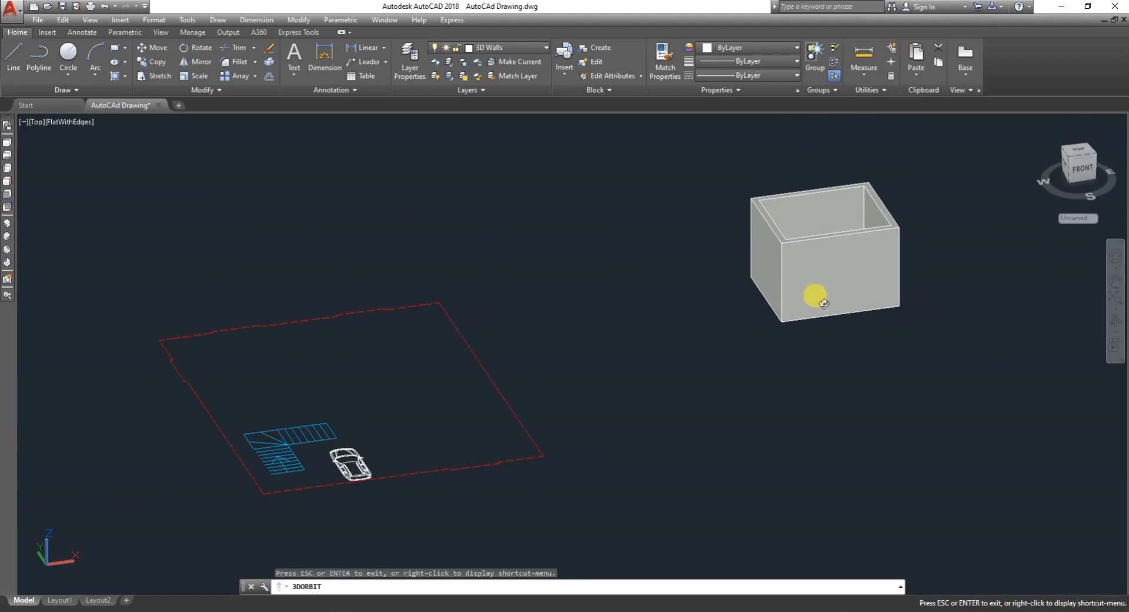
left_click_drag(814, 295, 840, 317)
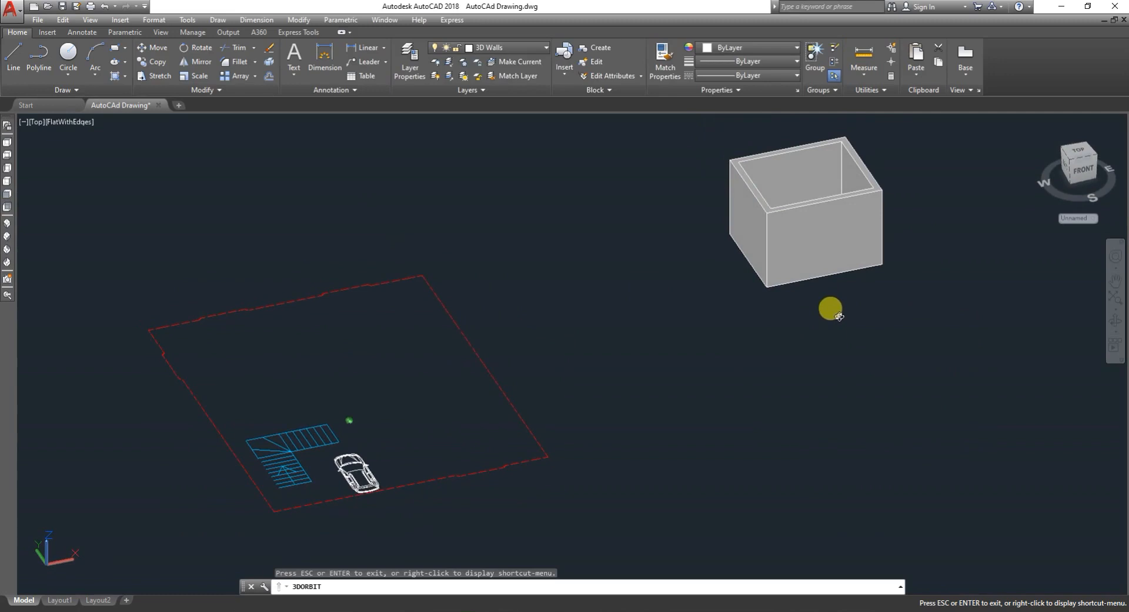
left_click(7, 143)
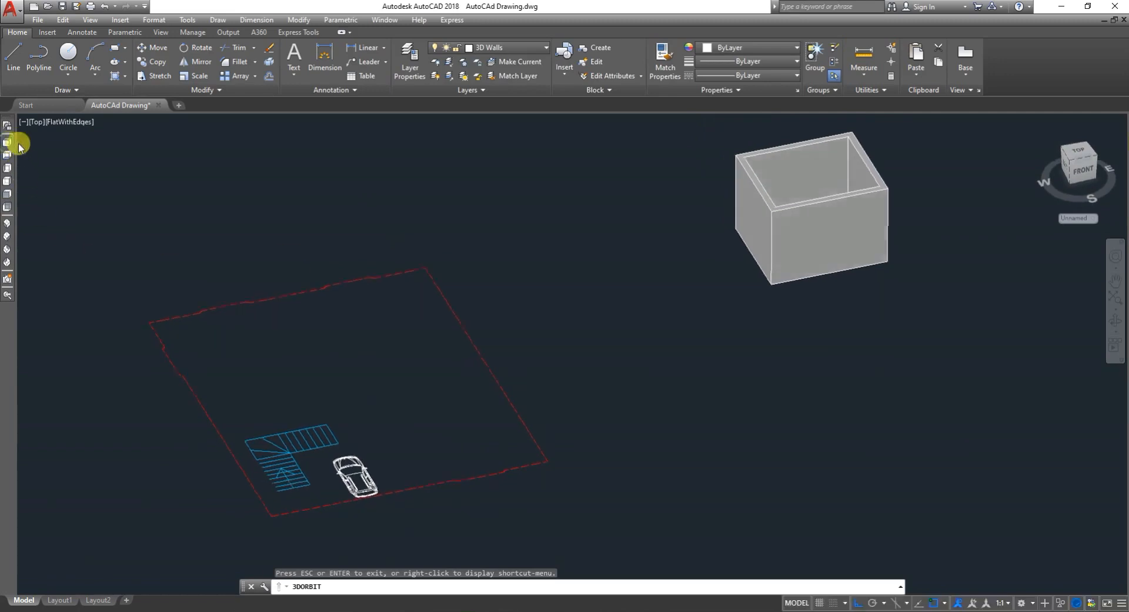
scroll(298, 301, "down", 2)
key("Escape")
key("Escape")
- Erase the square walled box to the right of the floor plan
type("e")
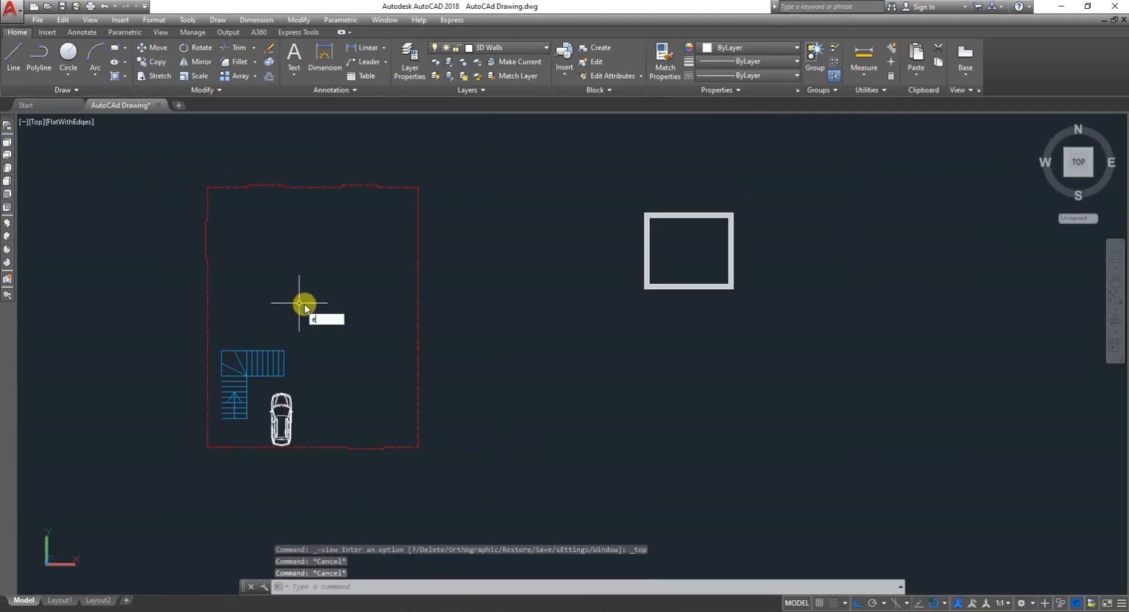
key("Return")
left_click(880, 416)
left_click(535, 115)
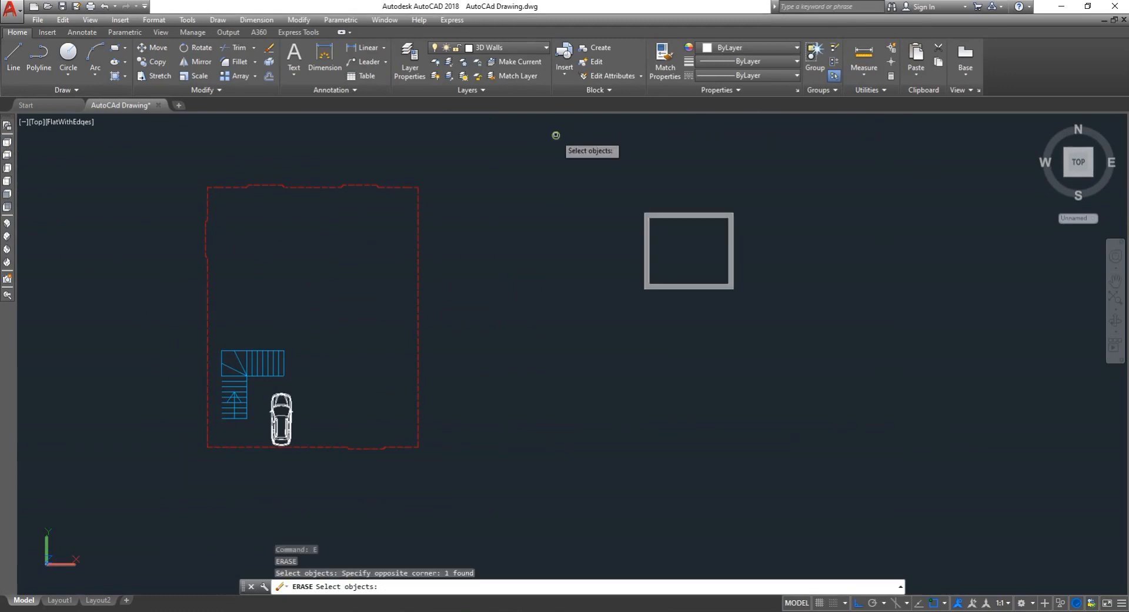
key("Return")
scroll(522, 312, "down", 2)
key("Escape")
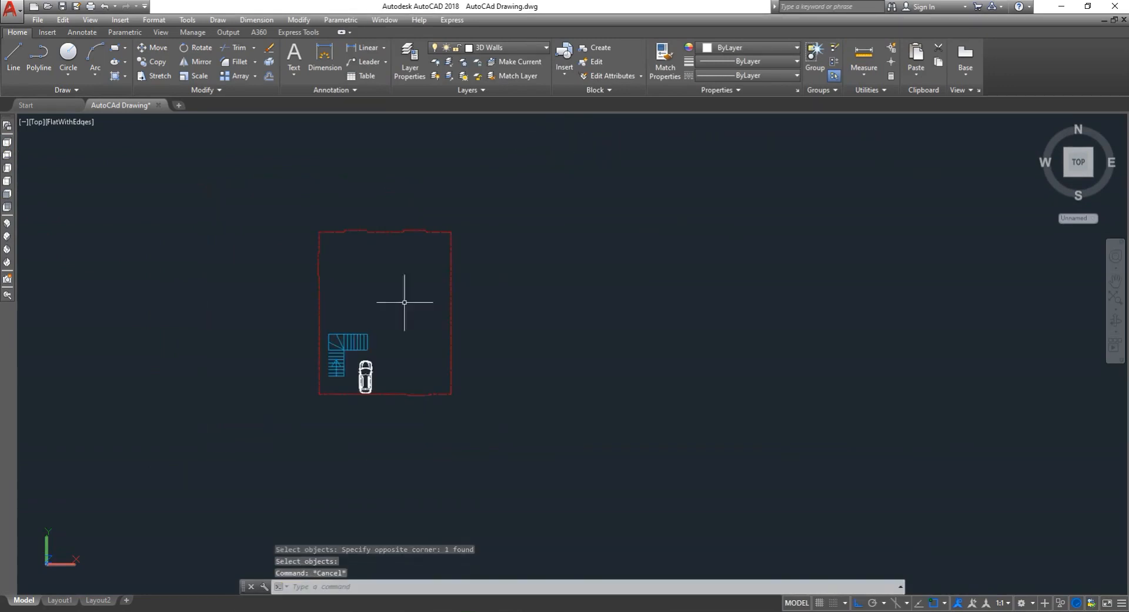
- Open the layer manager and turn off the Staire I, Staire L and Faseel layers
scroll(292, 271, "up", 3)
type("la")
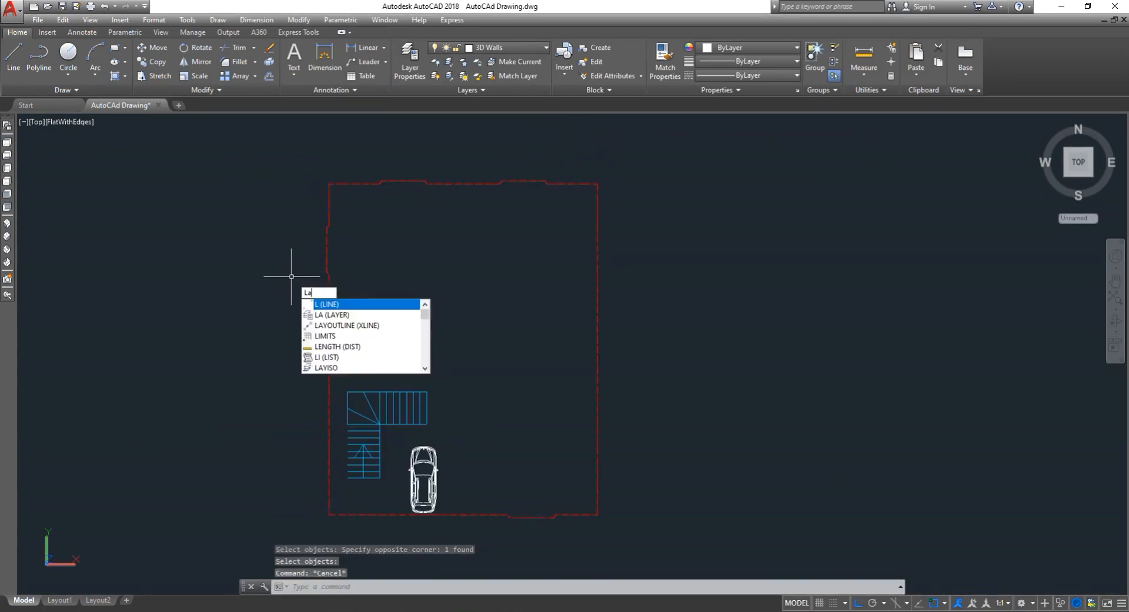
key("Return")
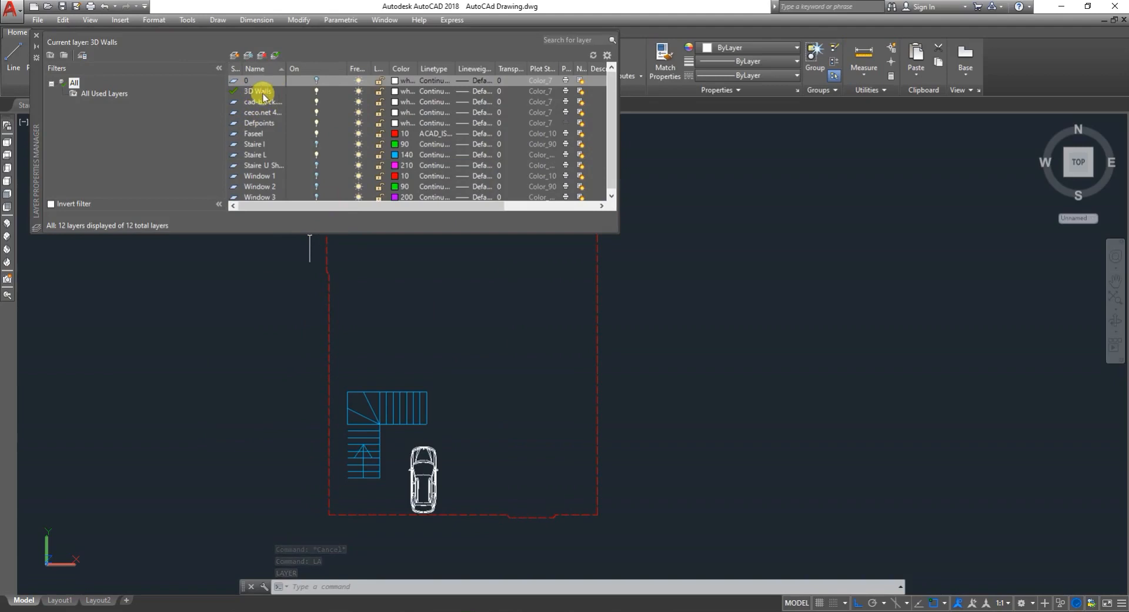
scroll(302, 118, "down", 1)
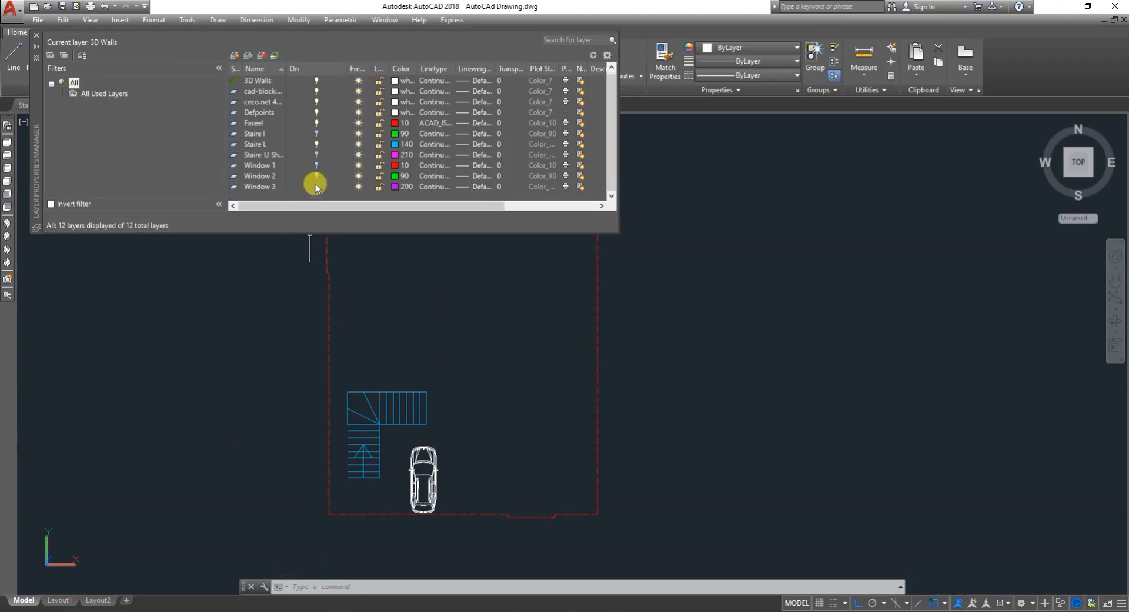
left_click(316, 133)
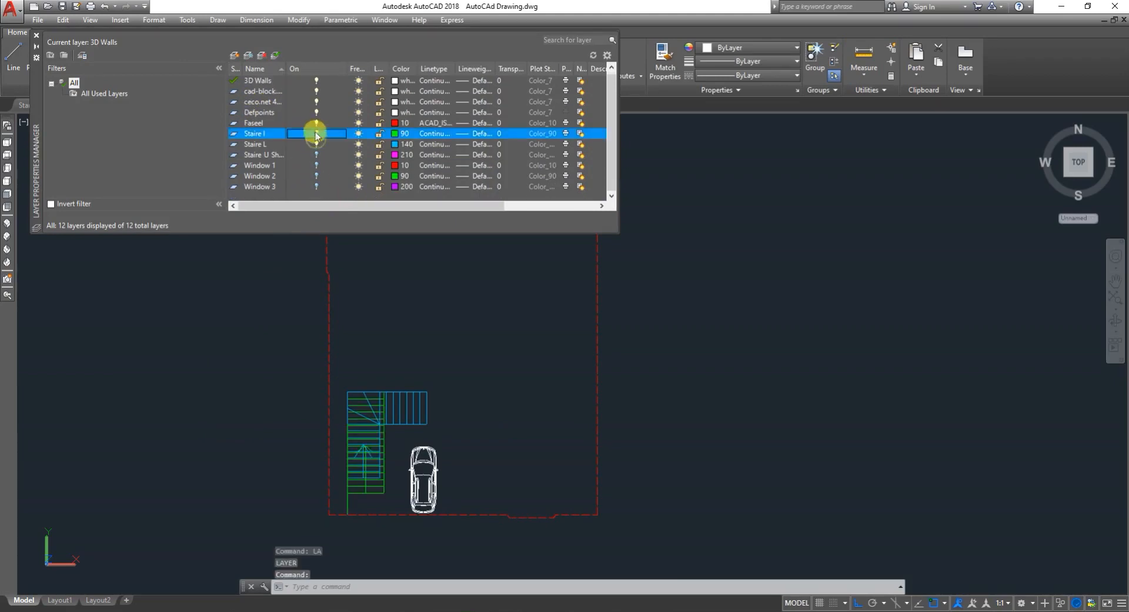
left_click(317, 123)
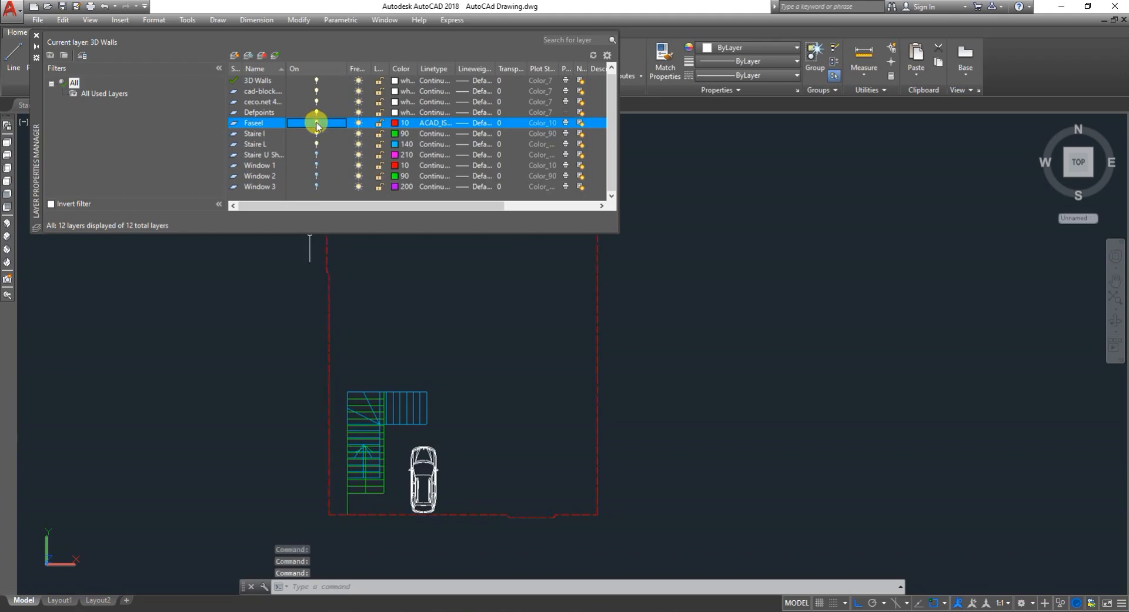
left_click(316, 133)
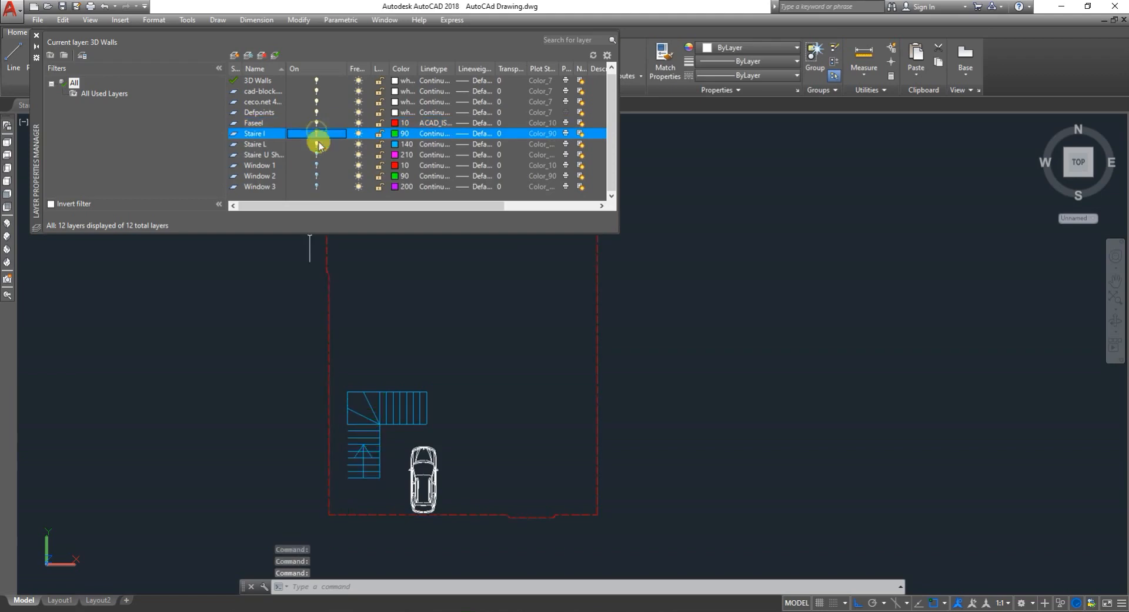
left_click(317, 145)
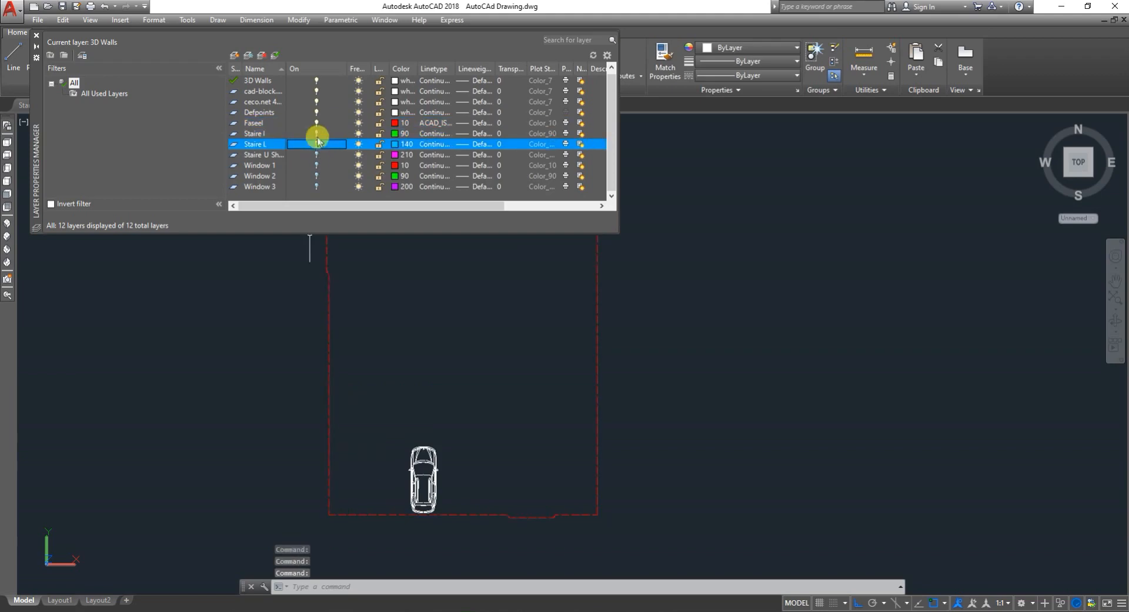
left_click(316, 124)
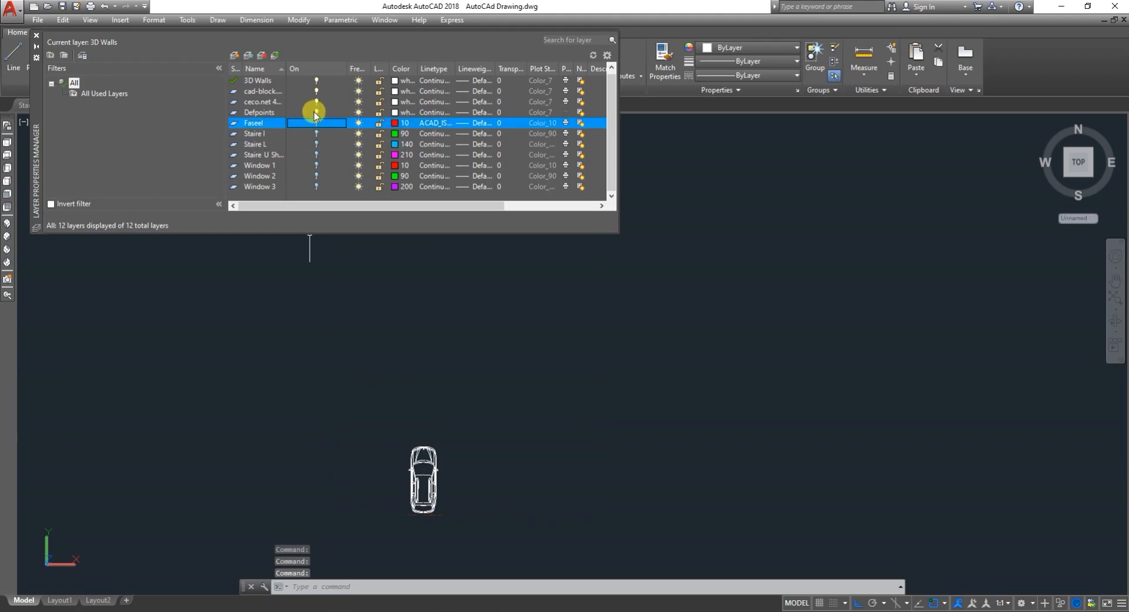
- Turn off the Defpoints, ceco.net and cad-block layers and turn layer 0 on to show the floor plan
left_click(316, 113)
left_click(317, 103)
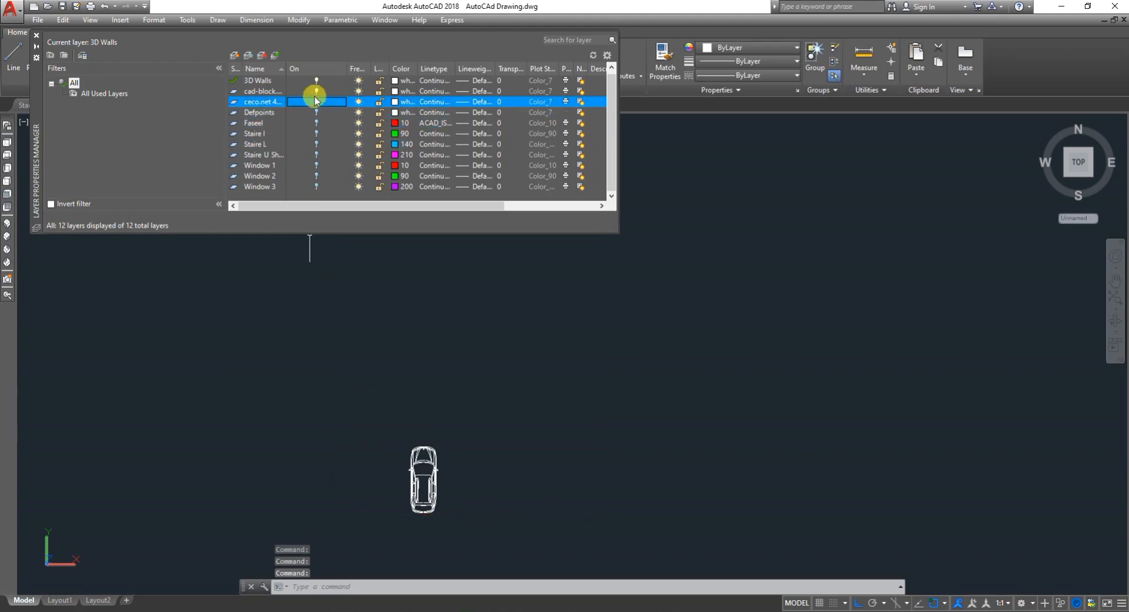
left_click(316, 91)
scroll(318, 97, "up", 1)
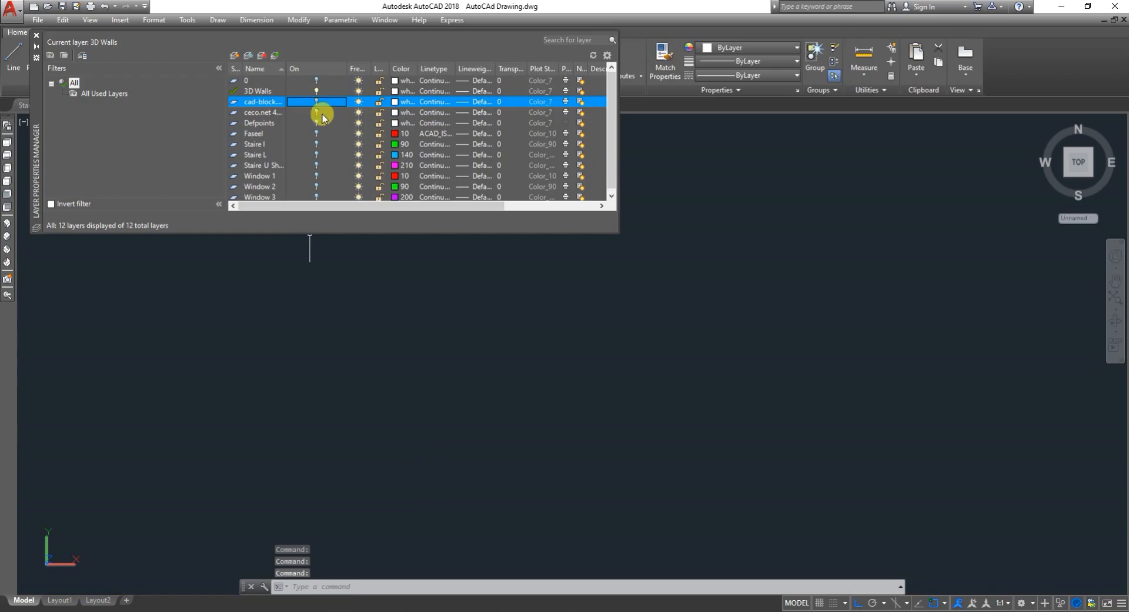
left_click(316, 81)
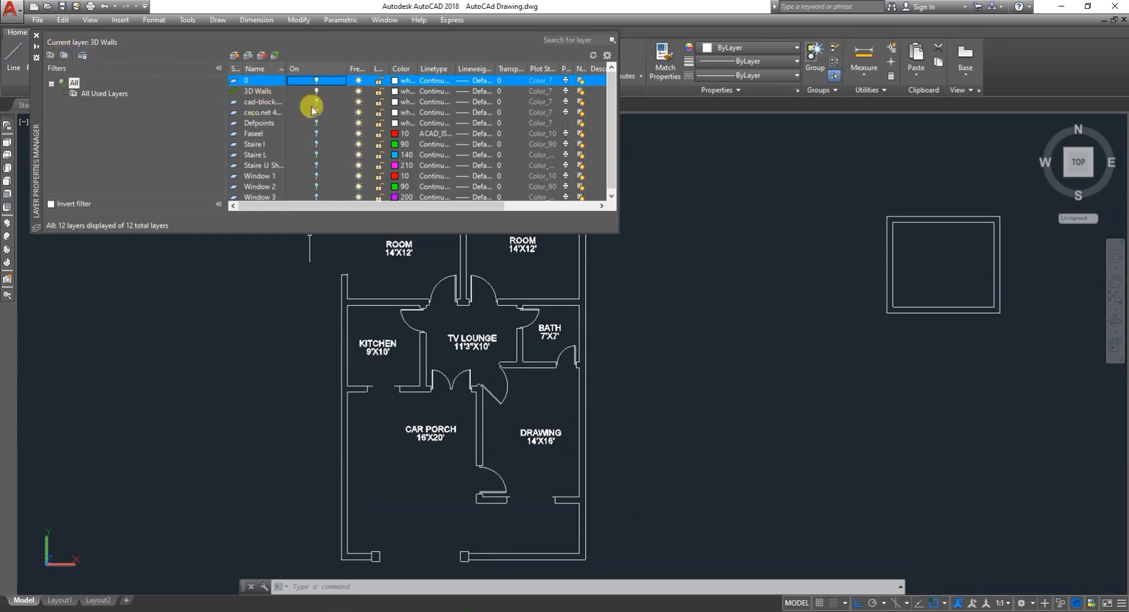
- Make layer 0 the current layer and close the layer manager
left_click(250, 80)
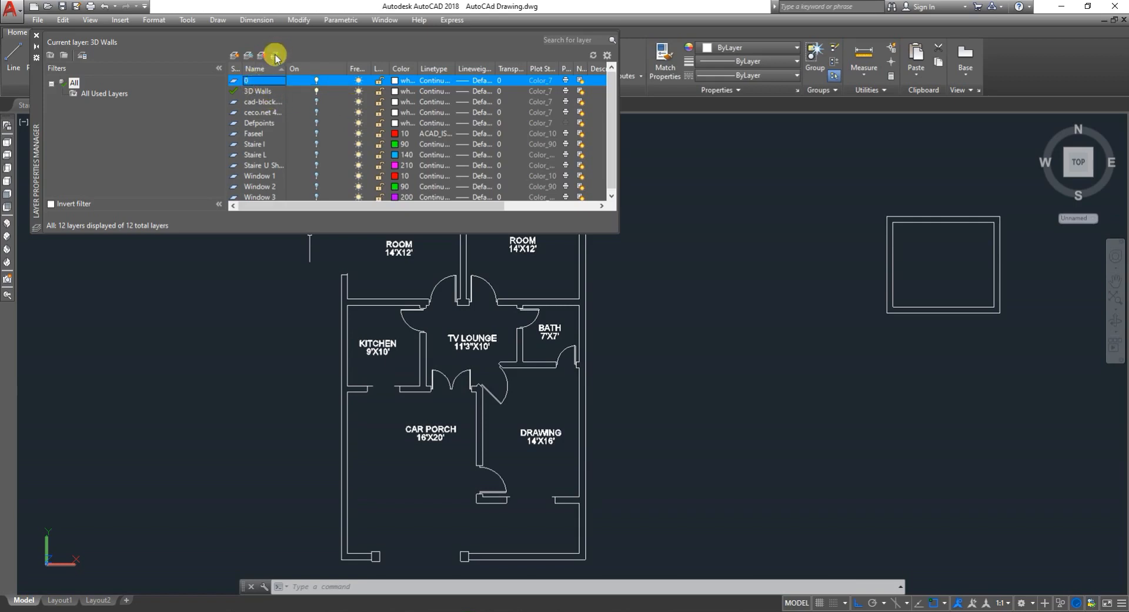
left_click(275, 57)
left_click(36, 35)
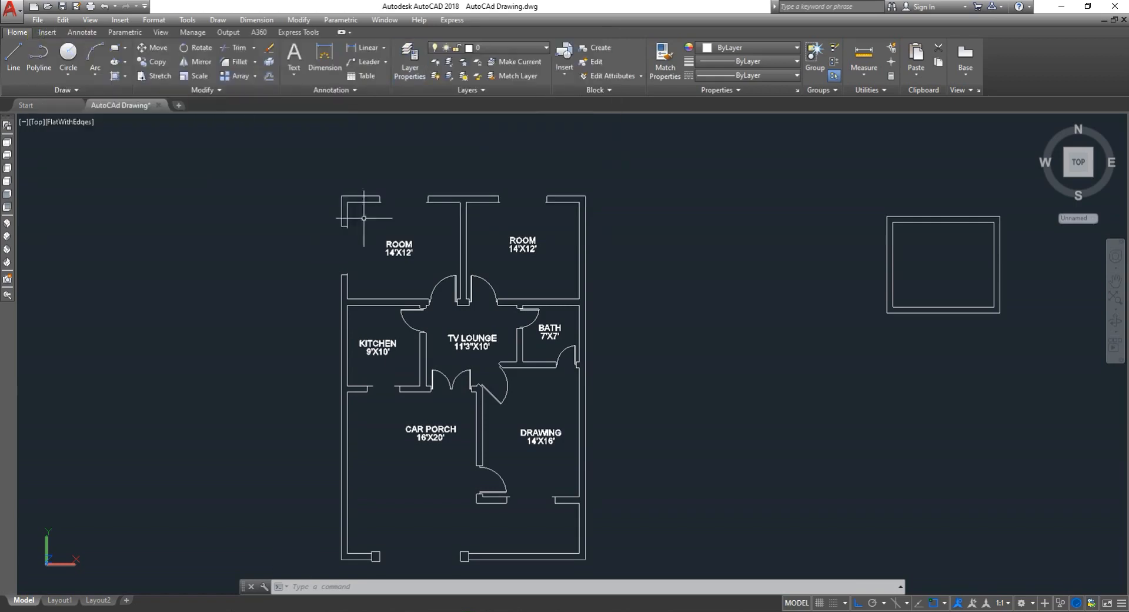
- Erase the two ROOM labels and the KITCHEN and TV LOUNGE labels from the floor plan
type("e")
key("Return")
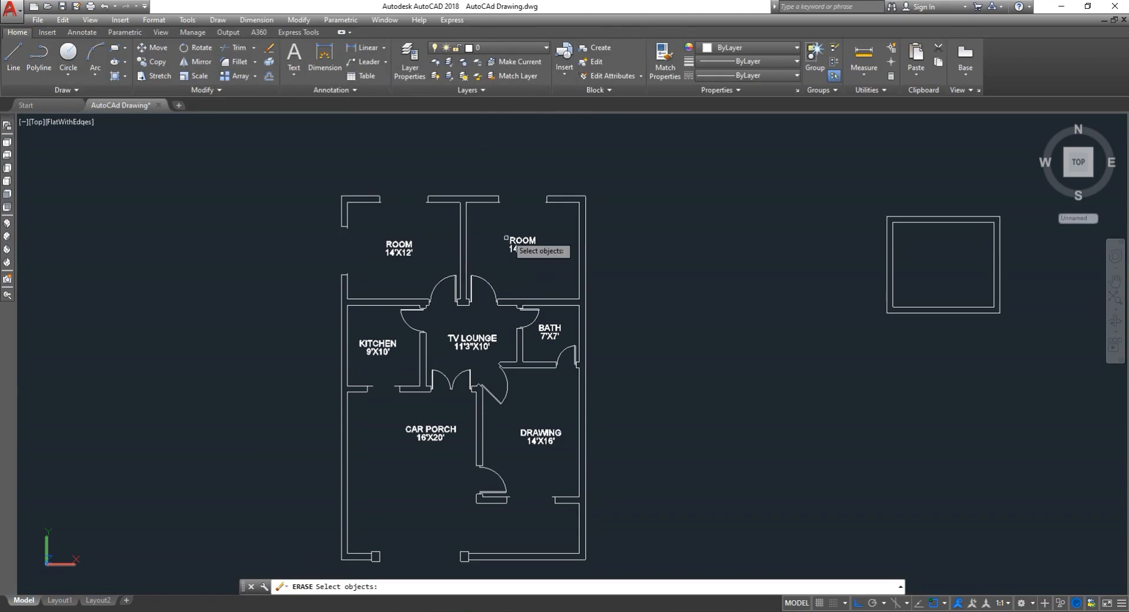
left_click(503, 219)
left_click(577, 285)
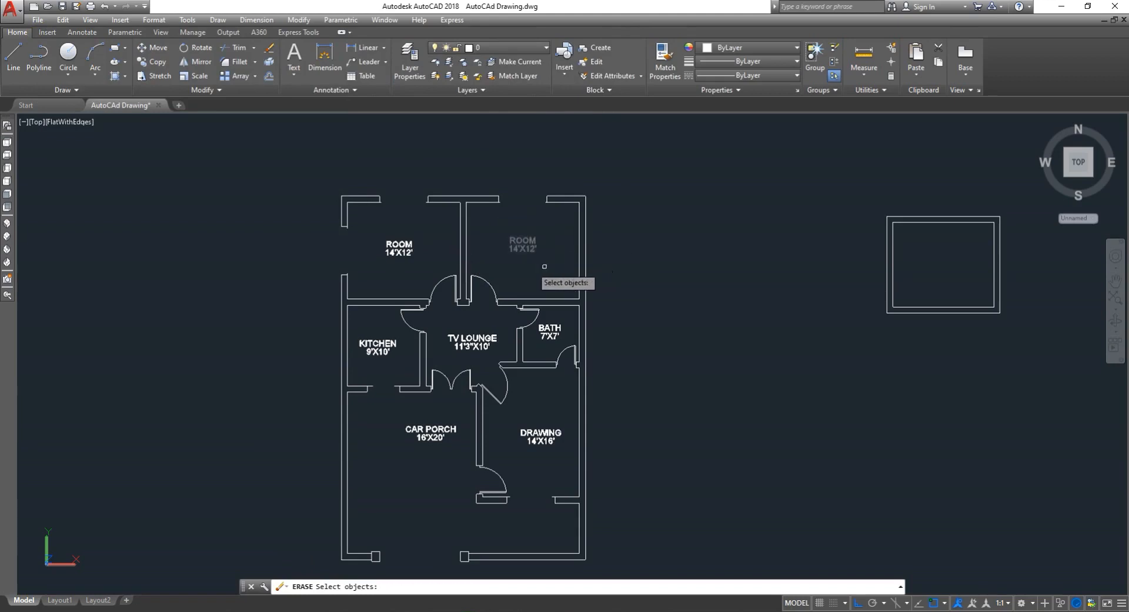
left_click(380, 229)
left_click(419, 268)
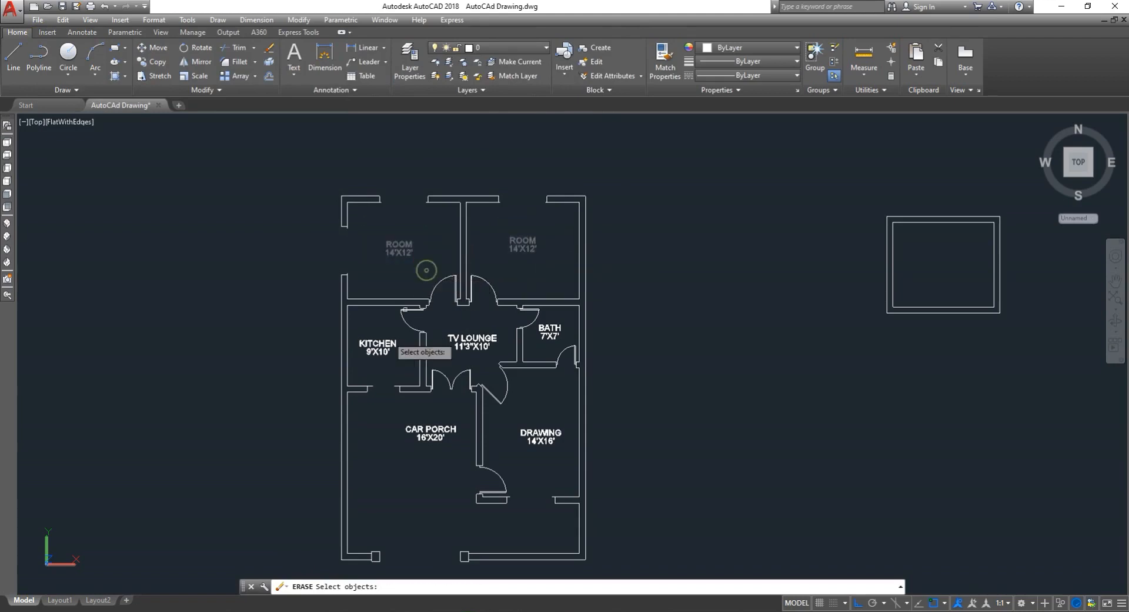
left_click(356, 335)
left_click(406, 369)
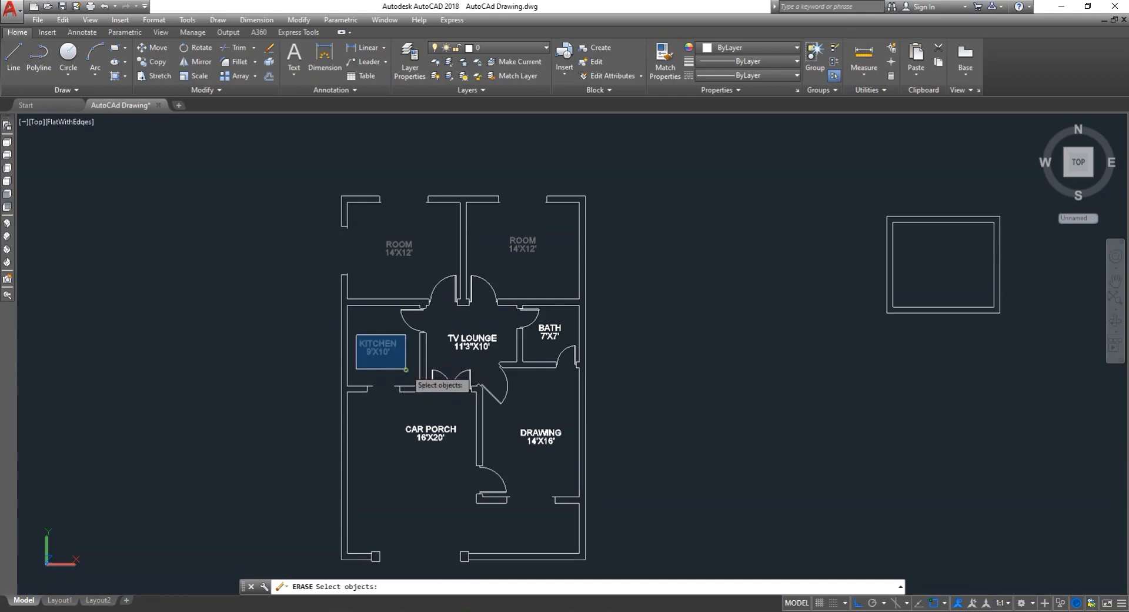
left_click(449, 323)
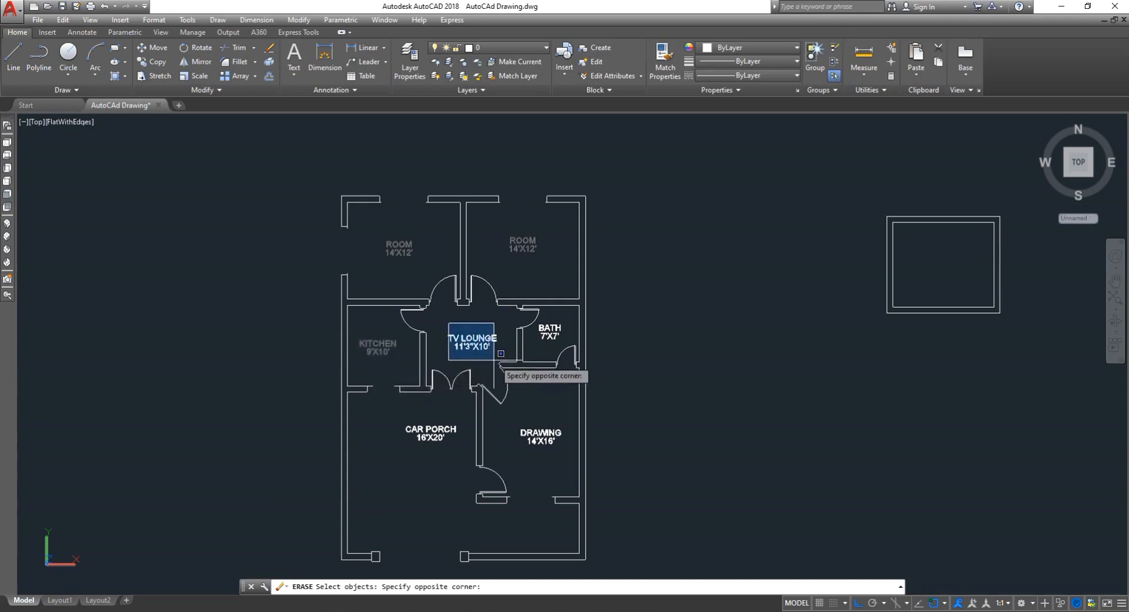
left_click(494, 360)
left_click(430, 331)
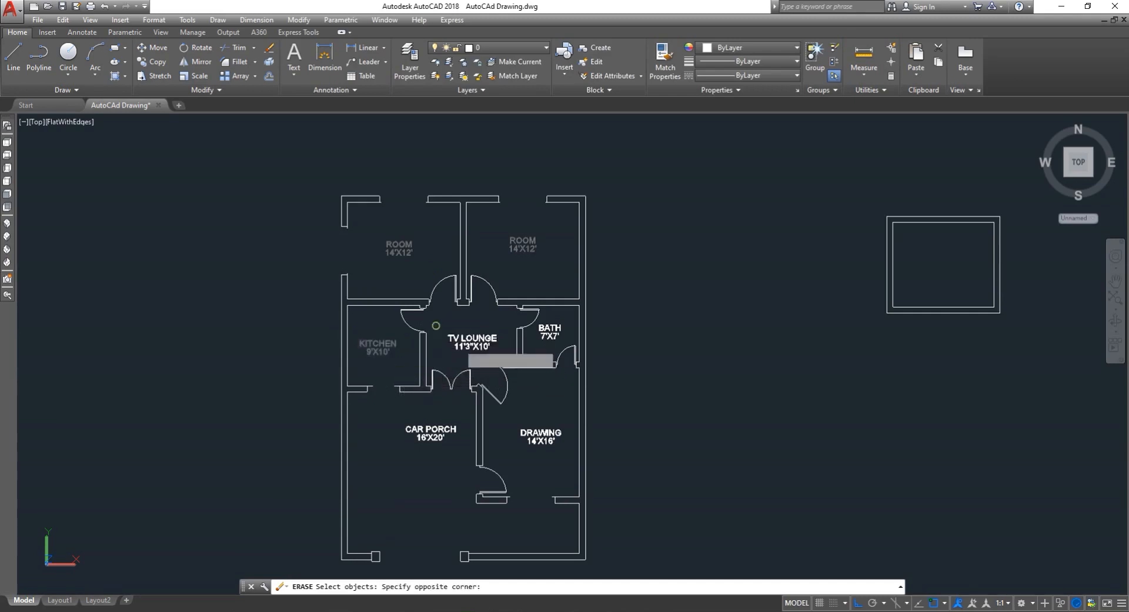
left_click(497, 362)
key("Return")
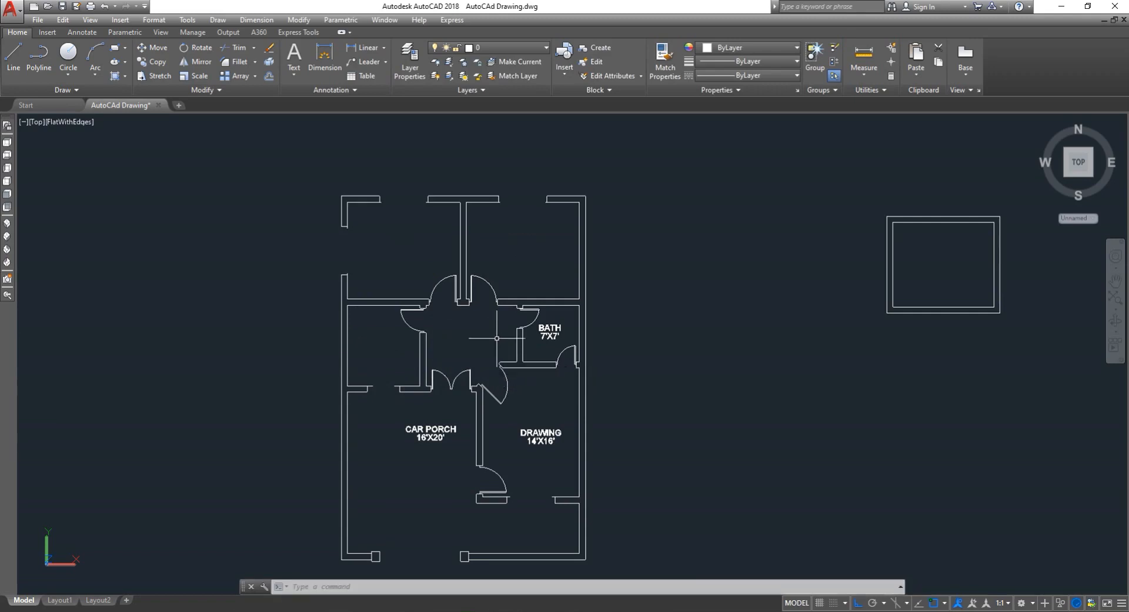
- Erase the BATH, DRAWING and CAR PORCH labels from the floor plan
type("e")
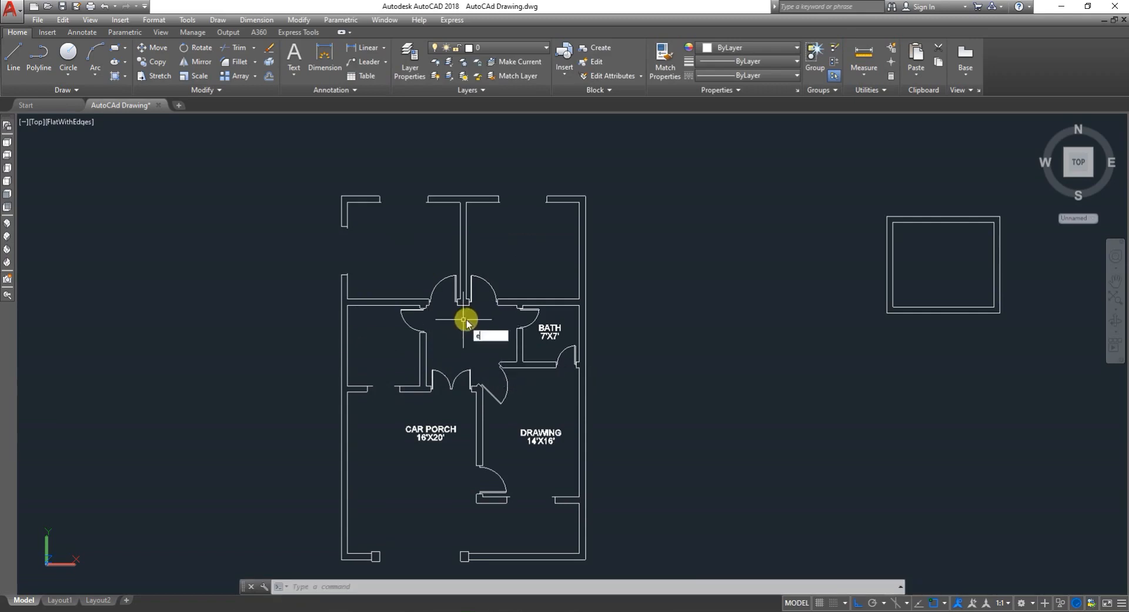
key("Return")
scroll(571, 336, "up", 5)
left_click(534, 355)
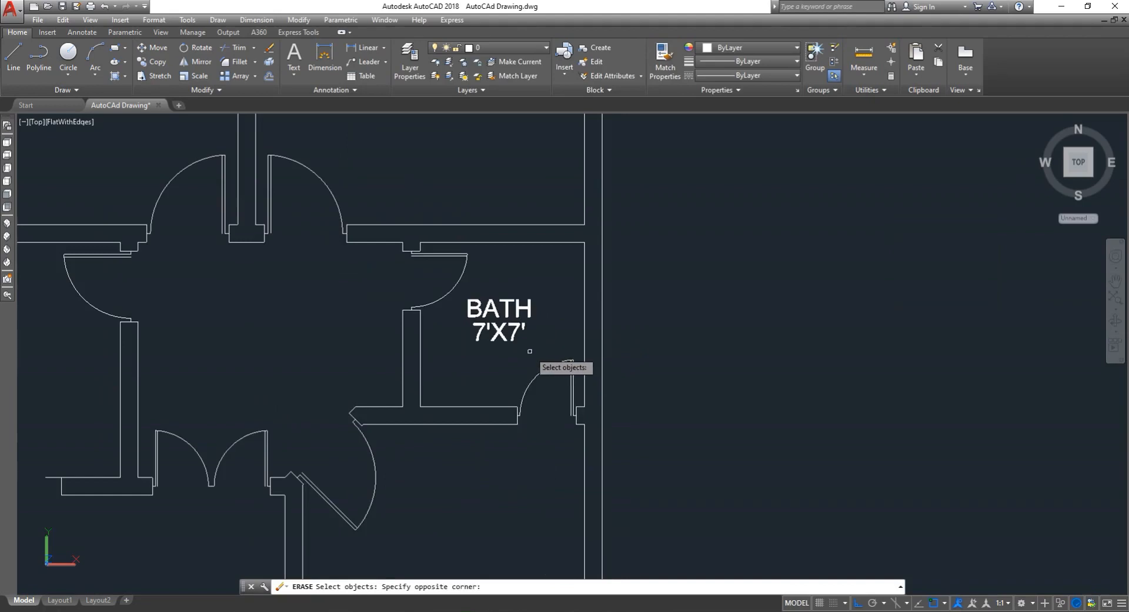
left_click(489, 293)
scroll(489, 295, "down", 5)
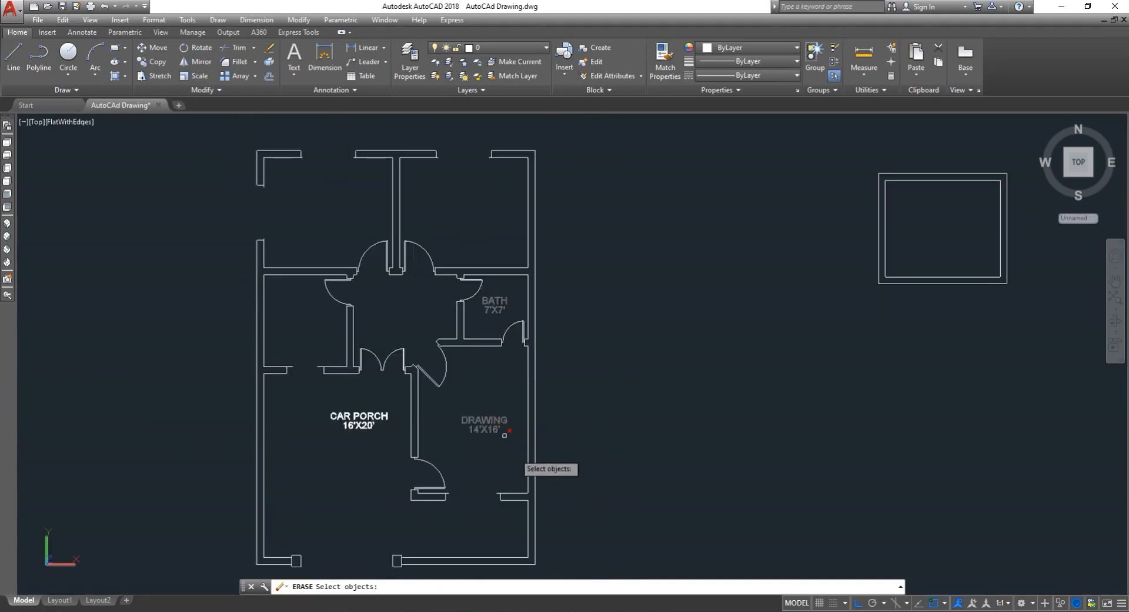
left_click(521, 453)
left_click(449, 398)
scroll(388, 423, "up", 5)
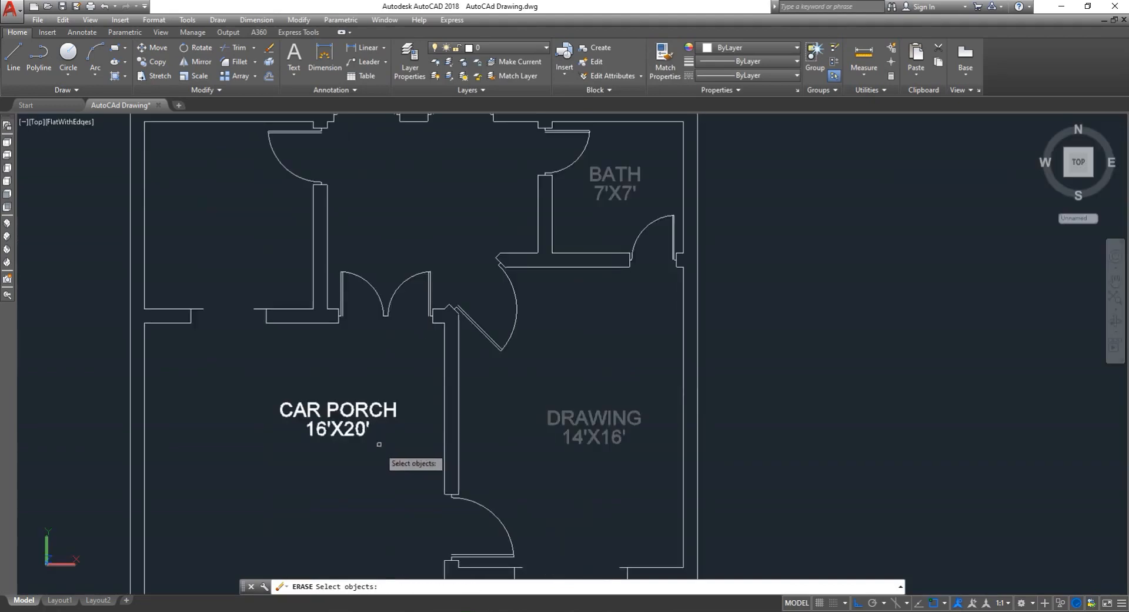
left_click(383, 462)
left_click(261, 394)
key("Return")
- Make the 3D Walls layer current and close the layer manager
scroll(290, 395, "down", 3)
scroll(314, 396, "down", 5)
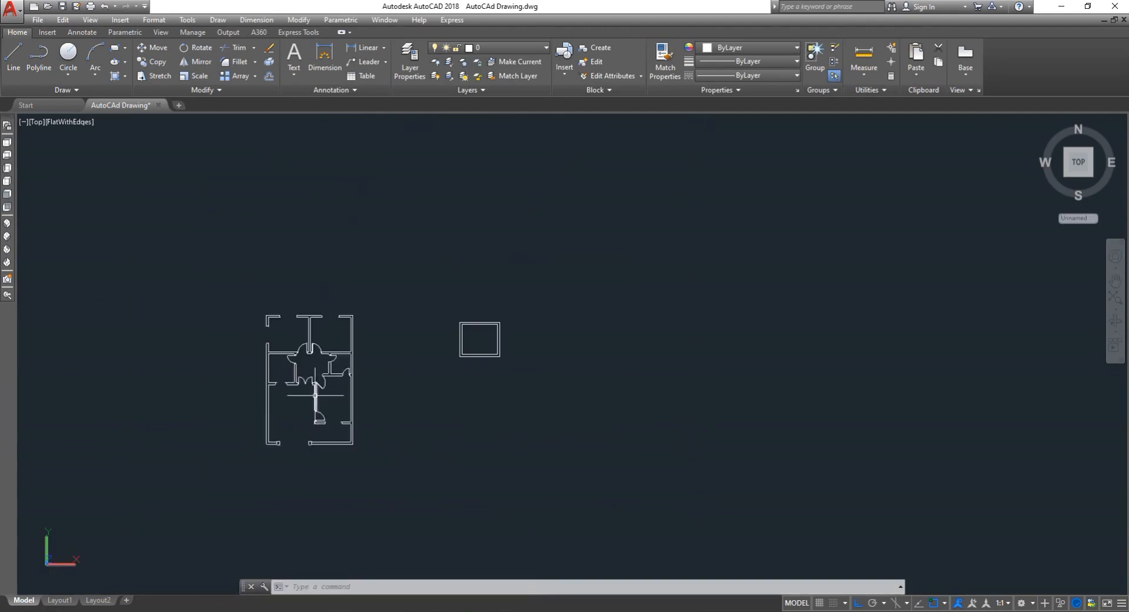
scroll(276, 387, "up", 4)
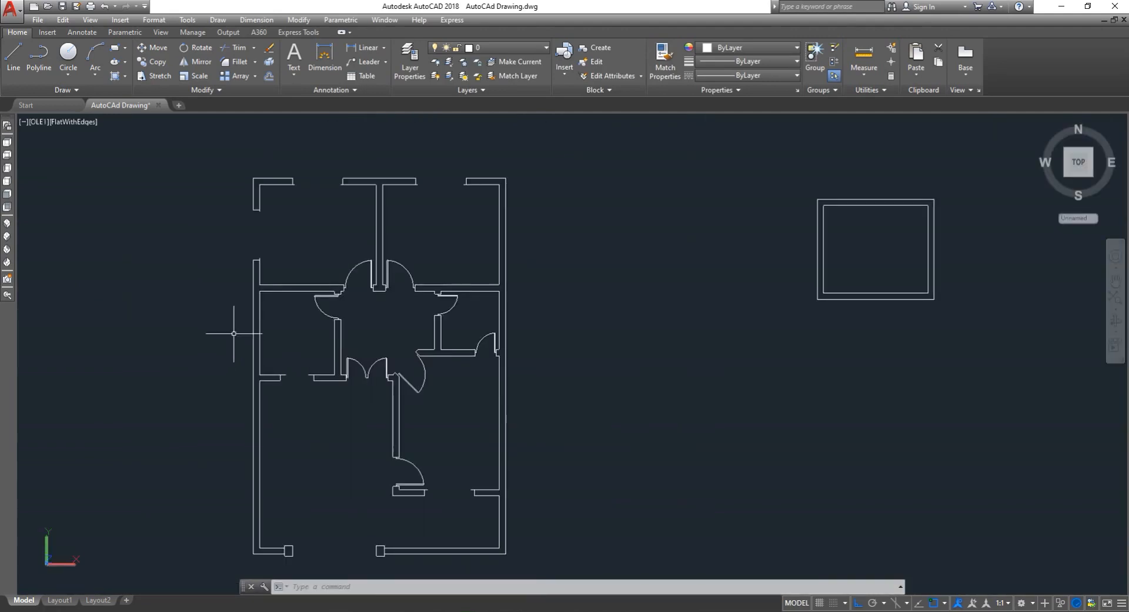
scroll(307, 332, "down", 2)
scroll(203, 286, "up", 2)
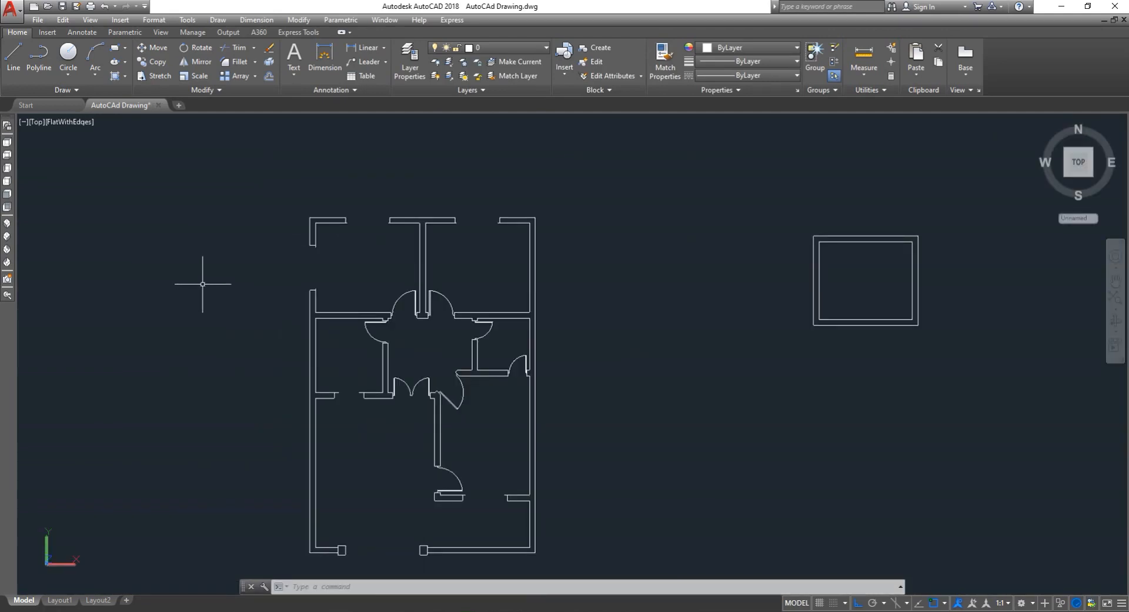
type("la")
key("Return")
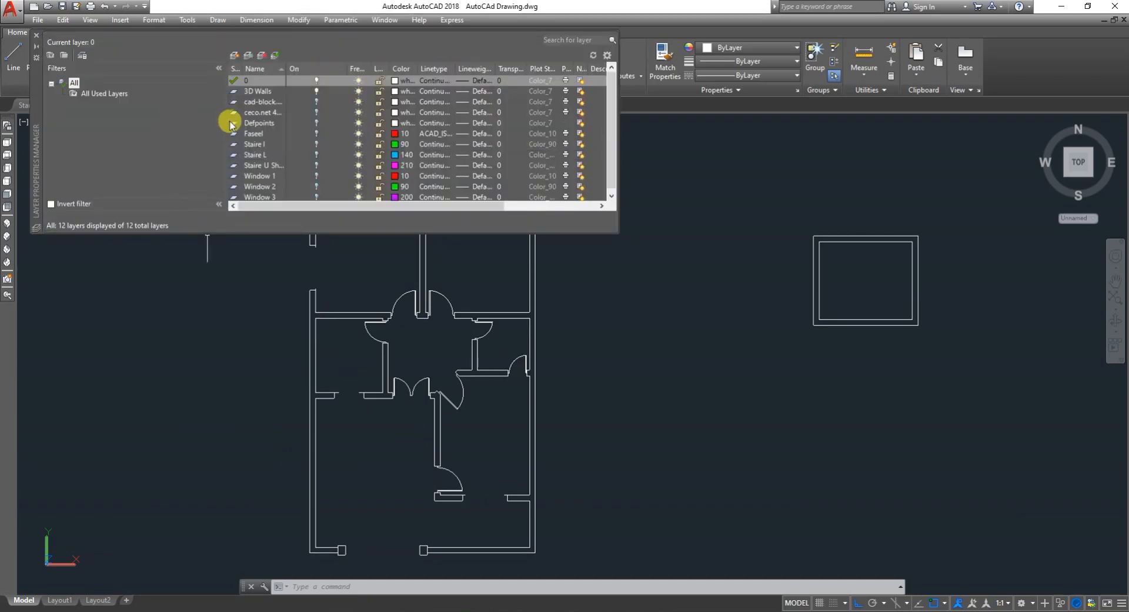
left_click(258, 91)
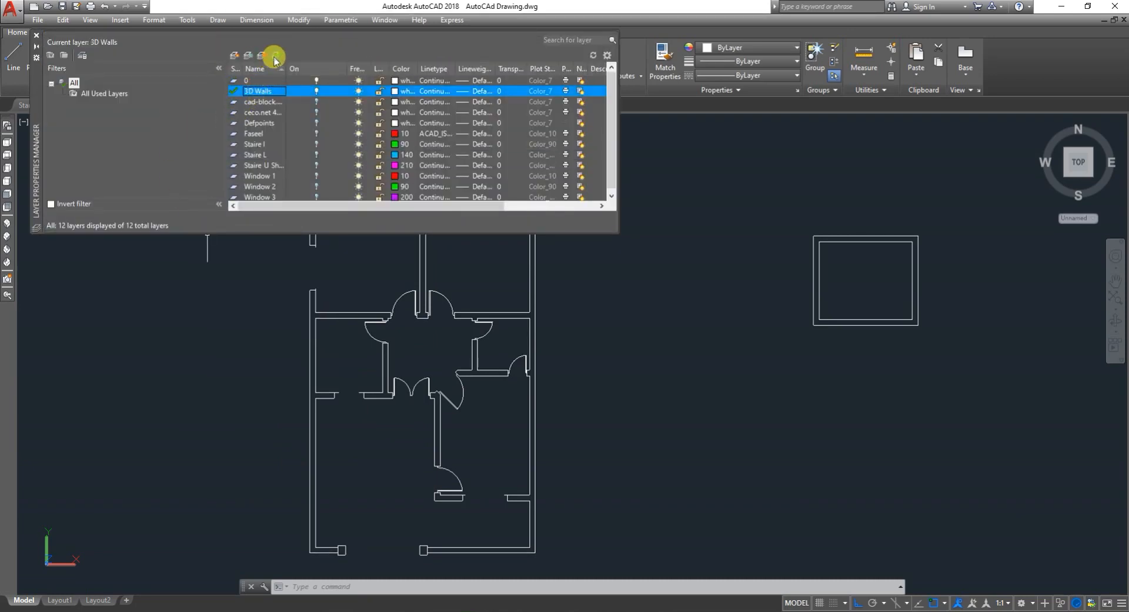
left_click(34, 37)
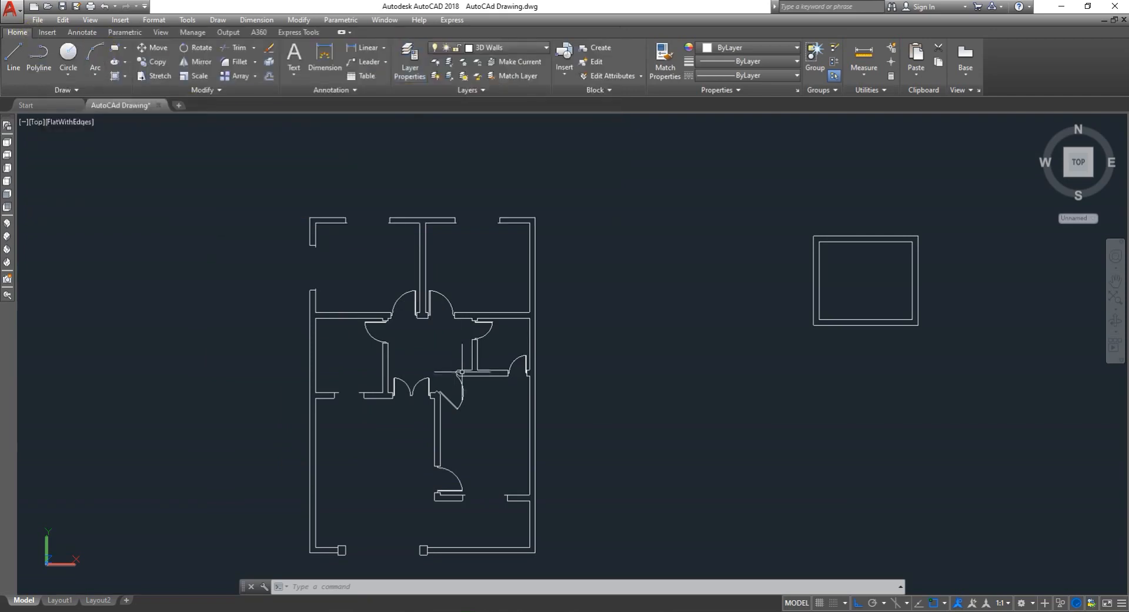
scroll(452, 373, "down", 2)
scroll(349, 297, "up", 4)
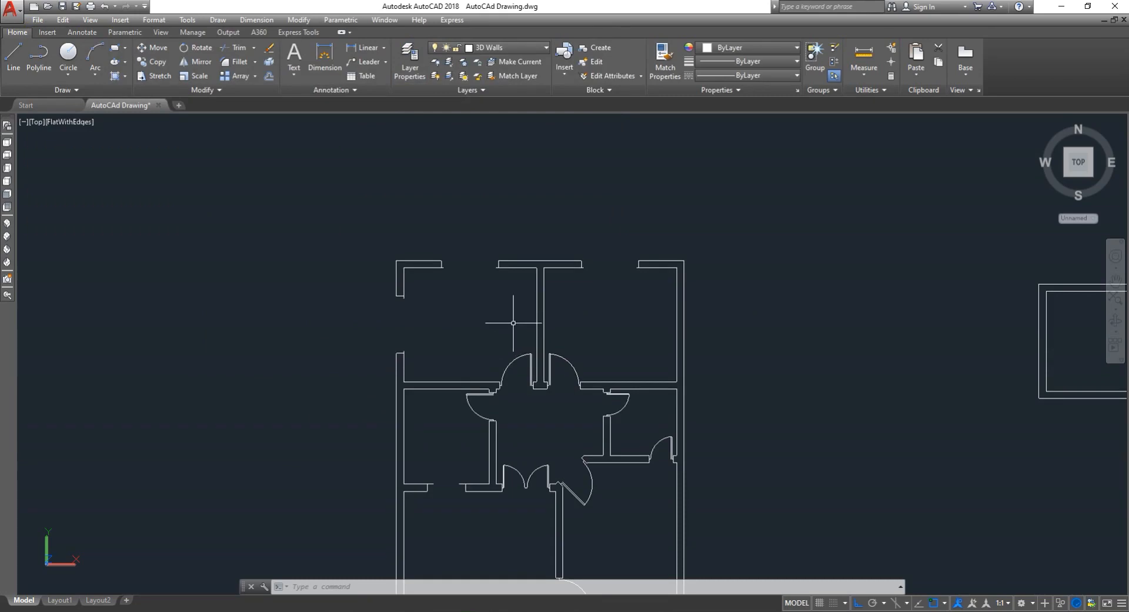
type("RE")
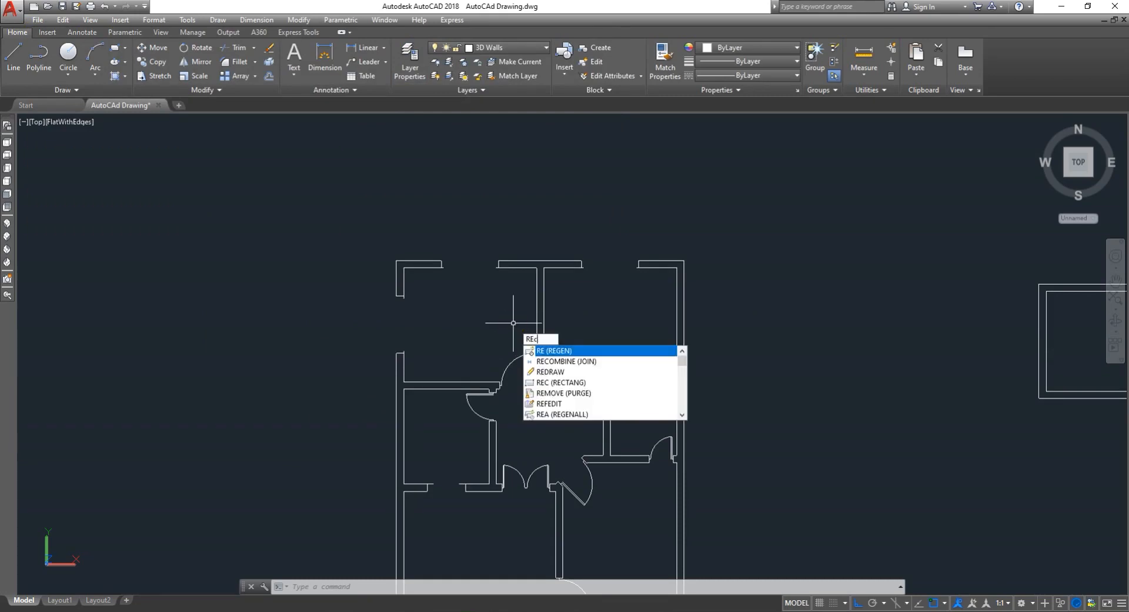
type("C")
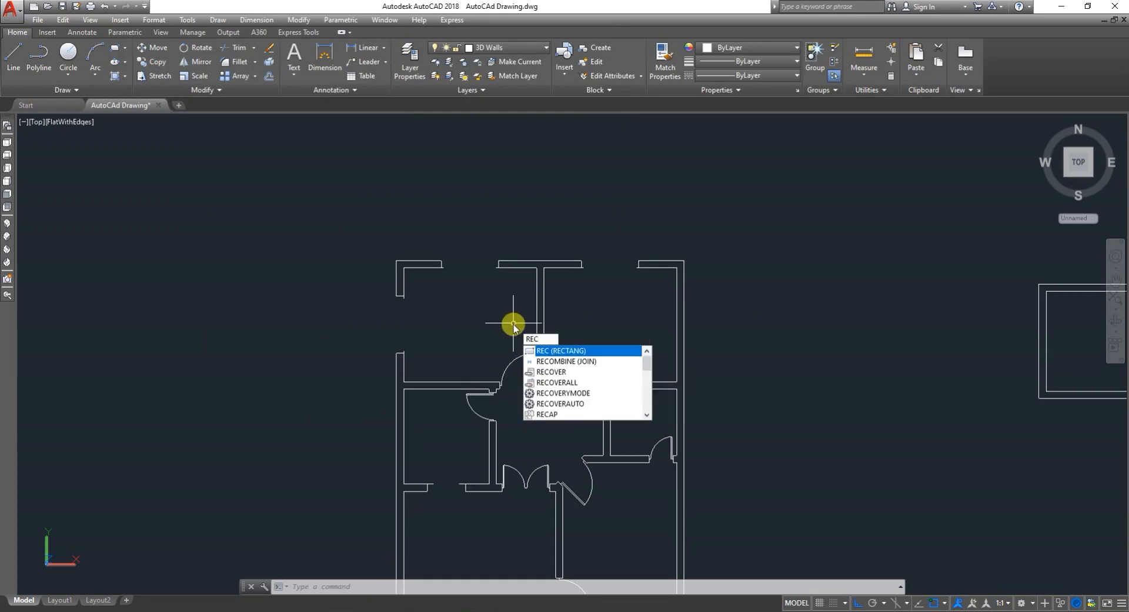
key("Return")
scroll(456, 291, "up", 1)
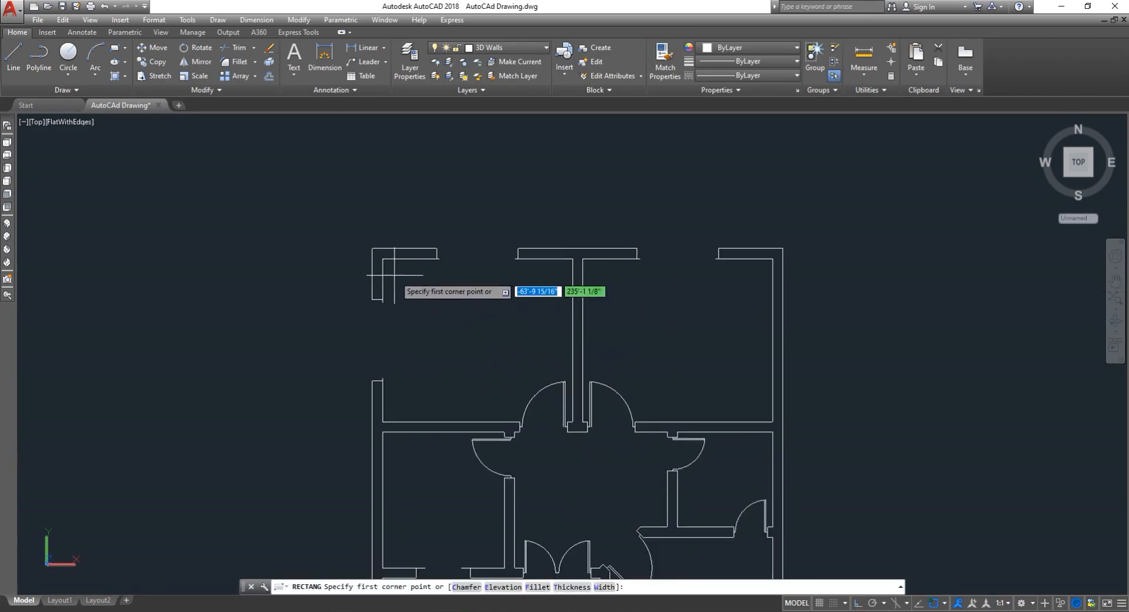
left_click(382, 259)
scroll(536, 403, "up", 3)
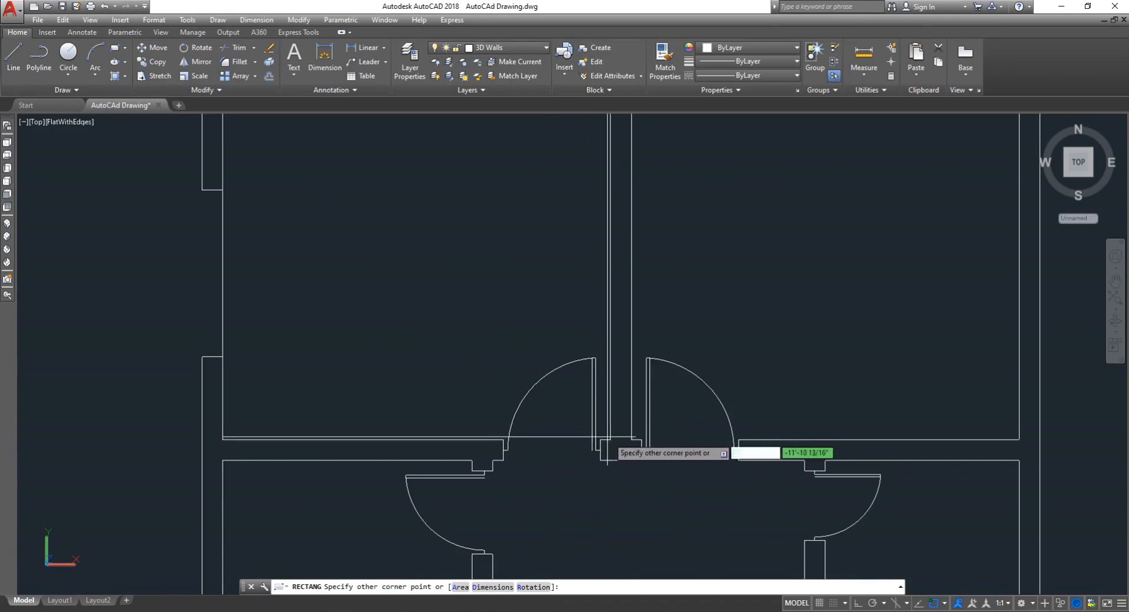
key("Escape")
scroll(437, 422, "down", 2)
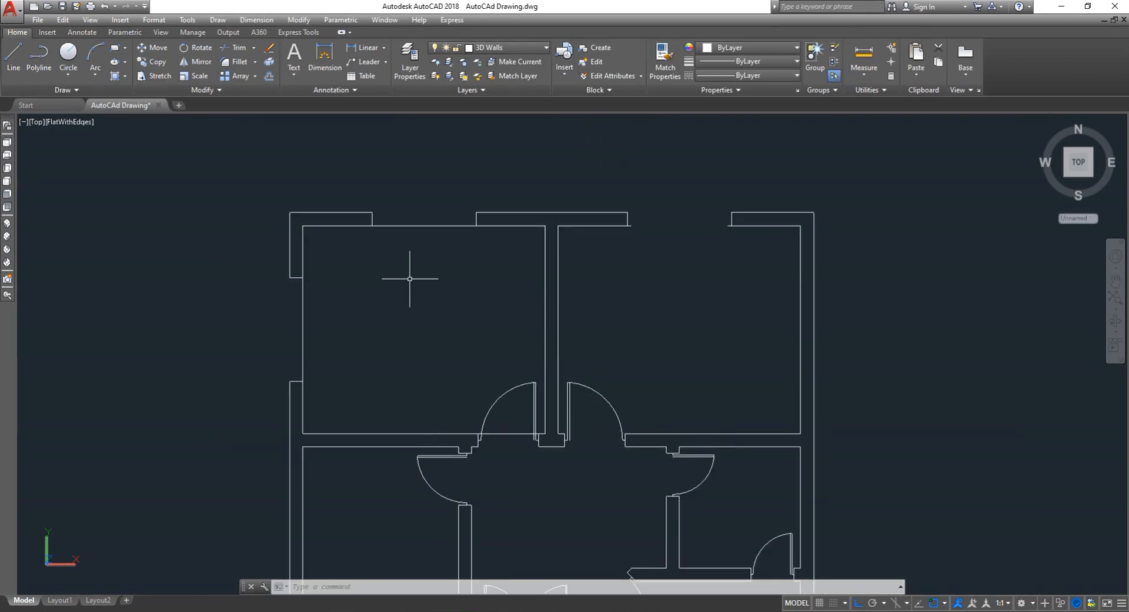
- Draw a rectangle tracing the inner wall outline of the upper-right bedroom
key("Return")
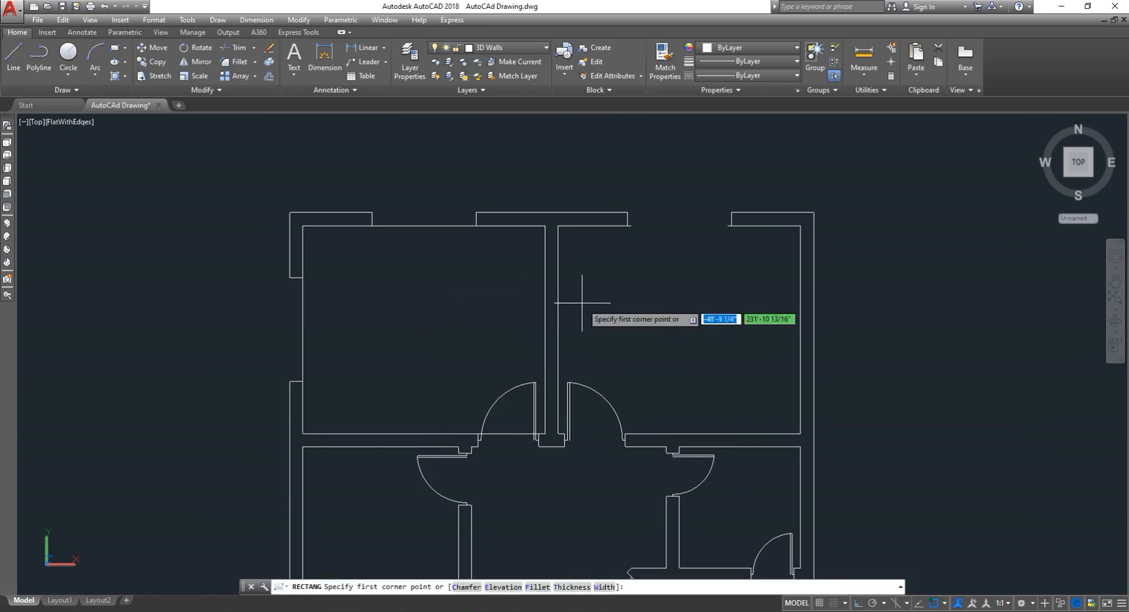
left_click(557, 226)
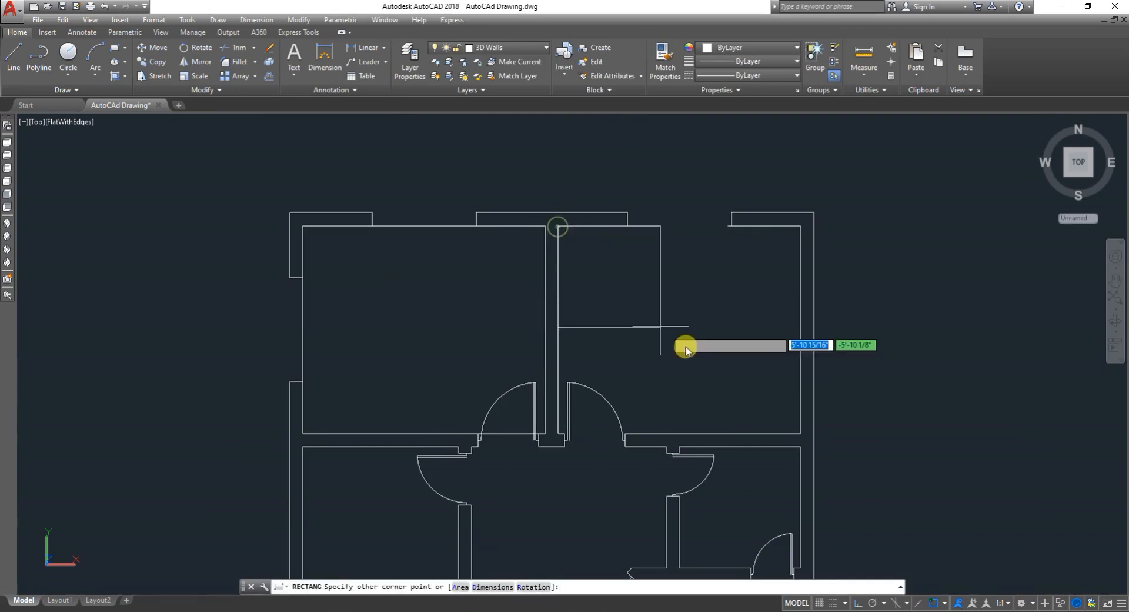
left_click(801, 434)
scroll(699, 338, "down", 3)
scroll(700, 353, "down", 2)
scroll(691, 382, "up", 5)
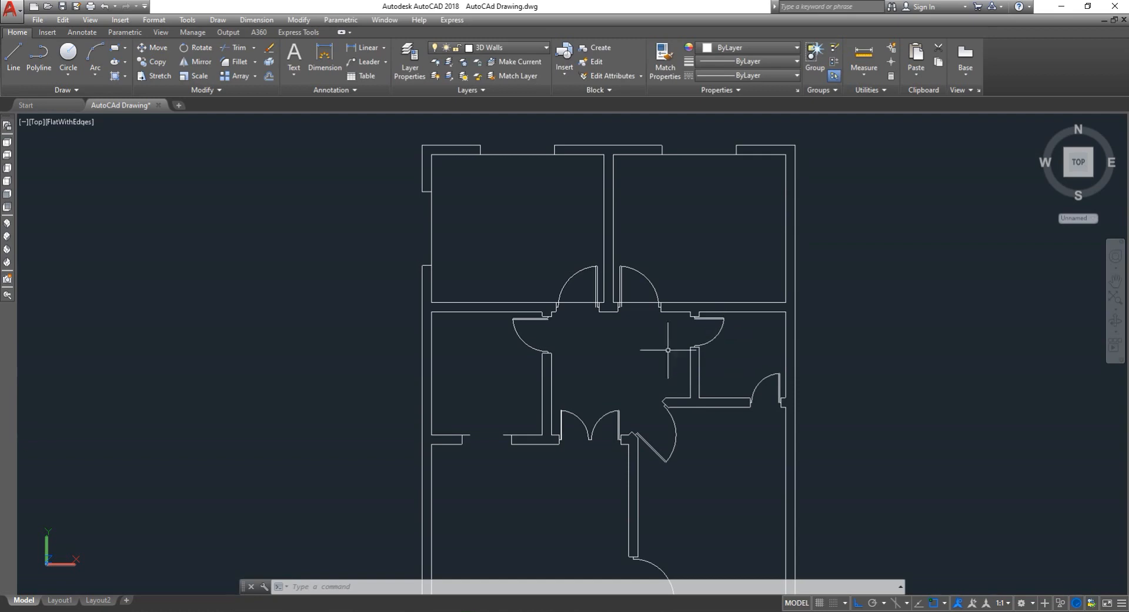
- Draw a rectangle tracing the inner wall outline of the left middle room
type("rec")
key("Return")
scroll(444, 378, "up", 4)
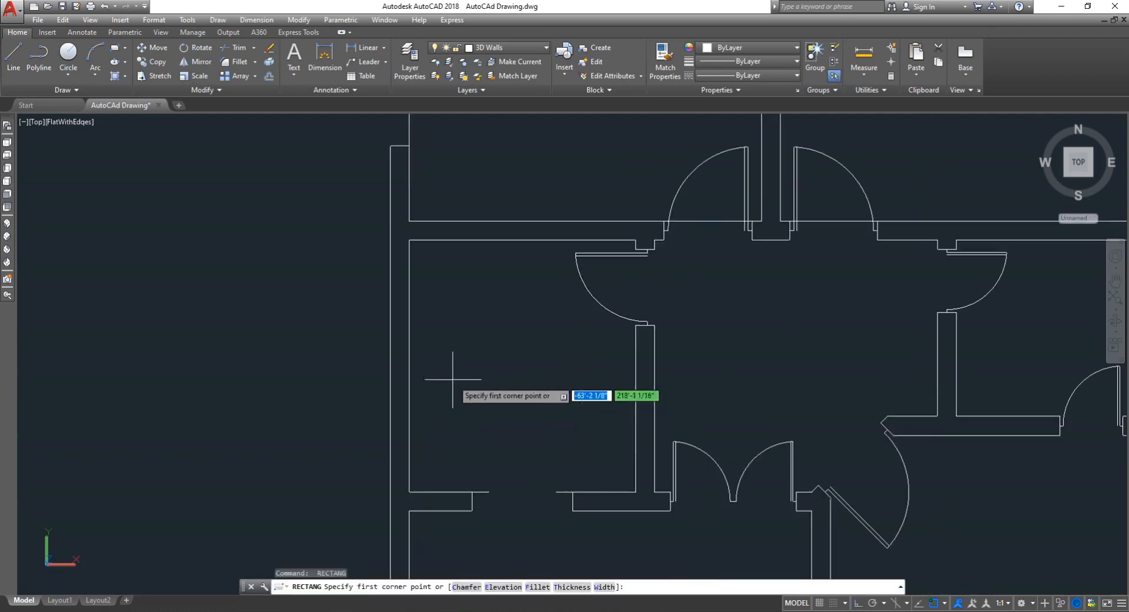
left_click(406, 238)
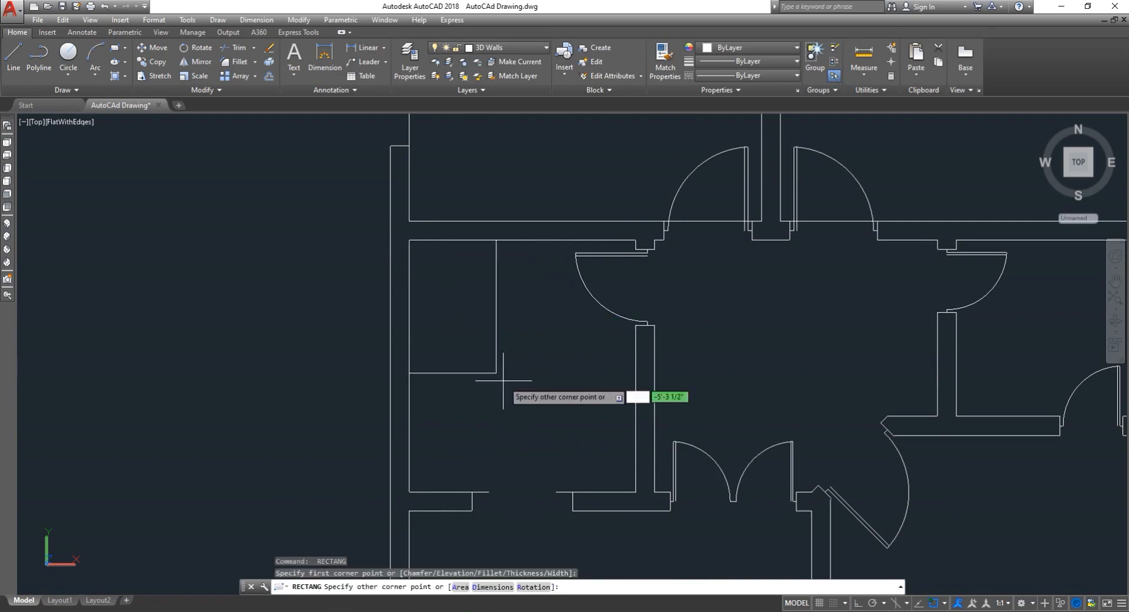
left_click(636, 492)
scroll(594, 471, "down", 5)
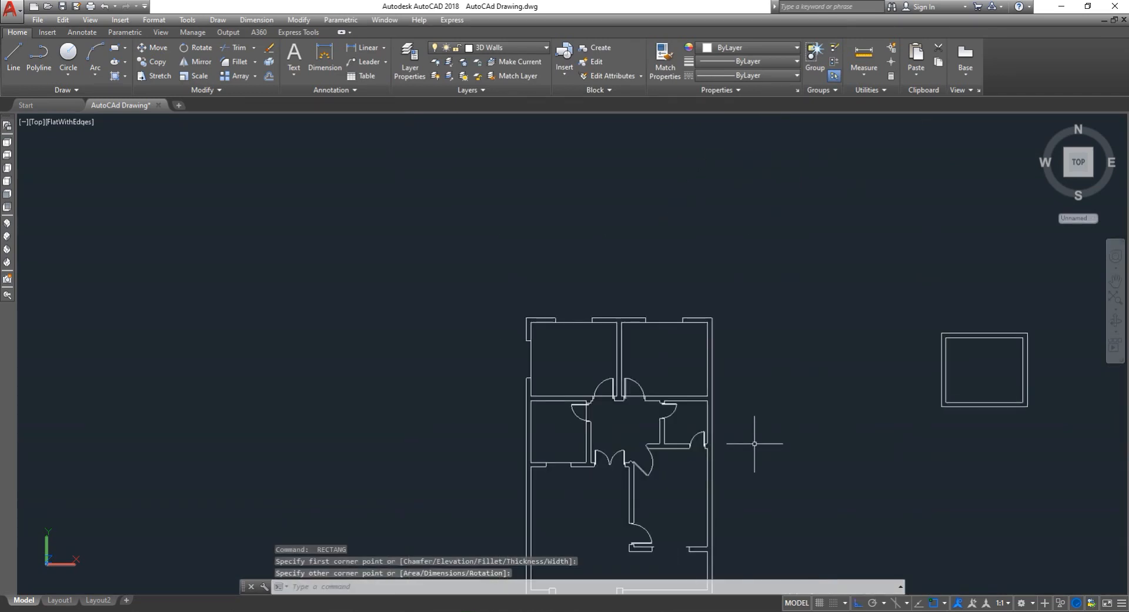
- Draw a rectangle tracing the inner wall outline of the small room on the right beside the hall
scroll(755, 444, "up", 5)
key("Return")
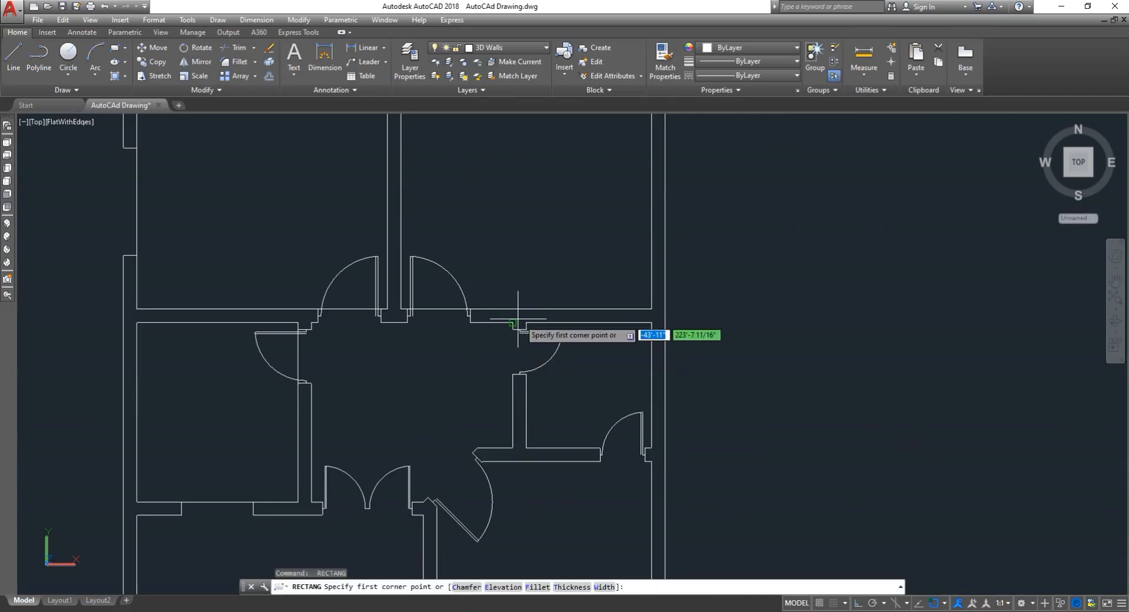
left_click(526, 322)
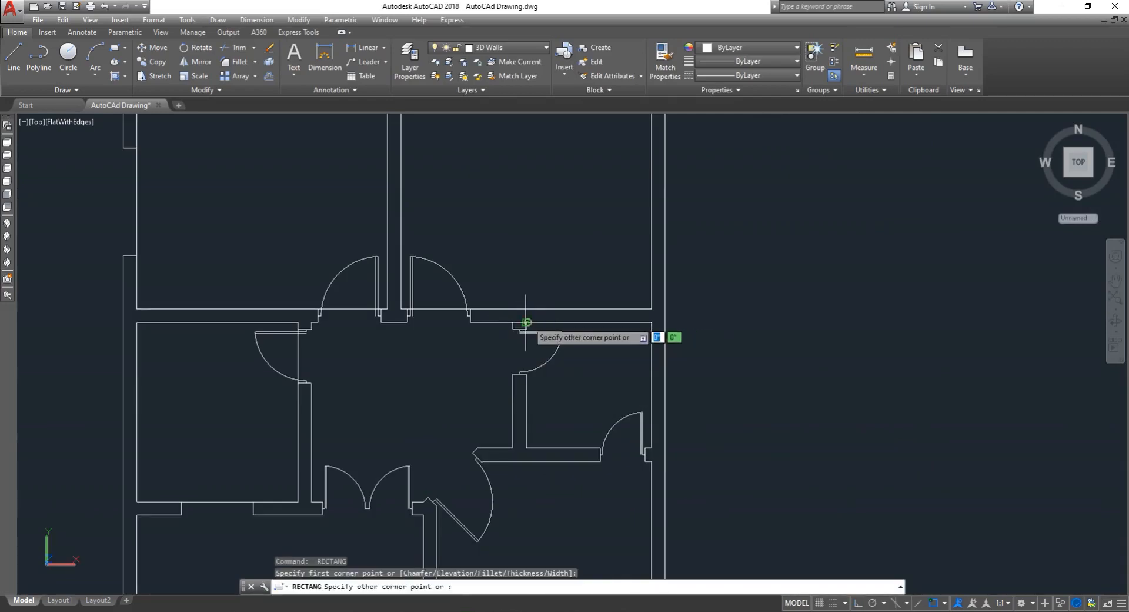
left_click(654, 449)
scroll(625, 433, "down", 5)
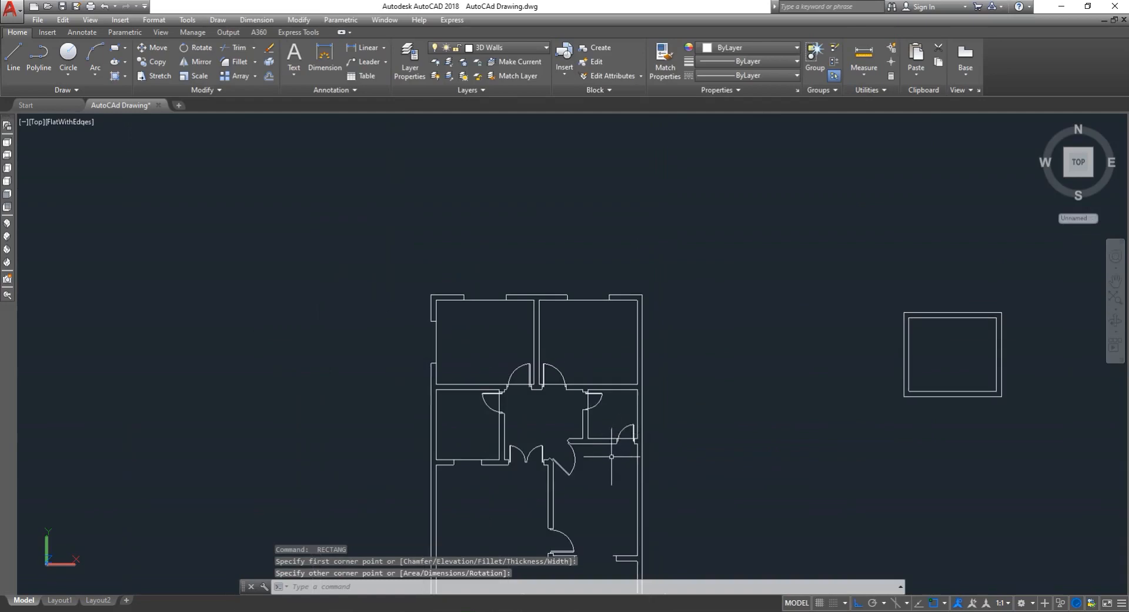
scroll(551, 474, "up", 2)
scroll(586, 444, "down", 2)
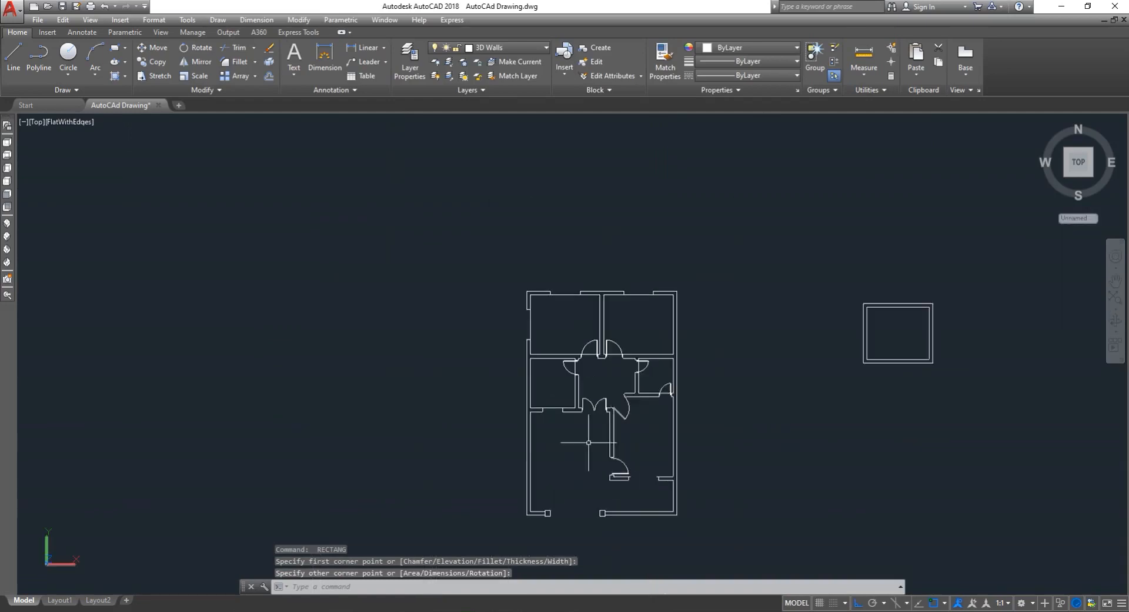
scroll(582, 435, "up", 3)
scroll(674, 437, "up", 2)
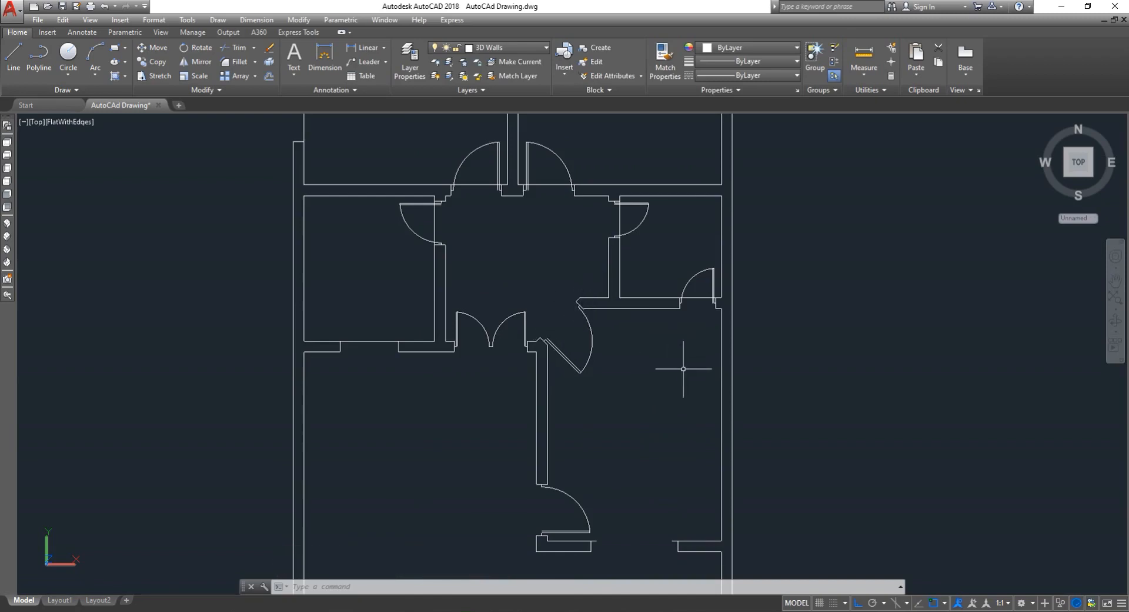
- Begin a polyline tracing the lower-right room's inner walls, from the corner by the small room past the diagonal door
key("Escape")
type("p")
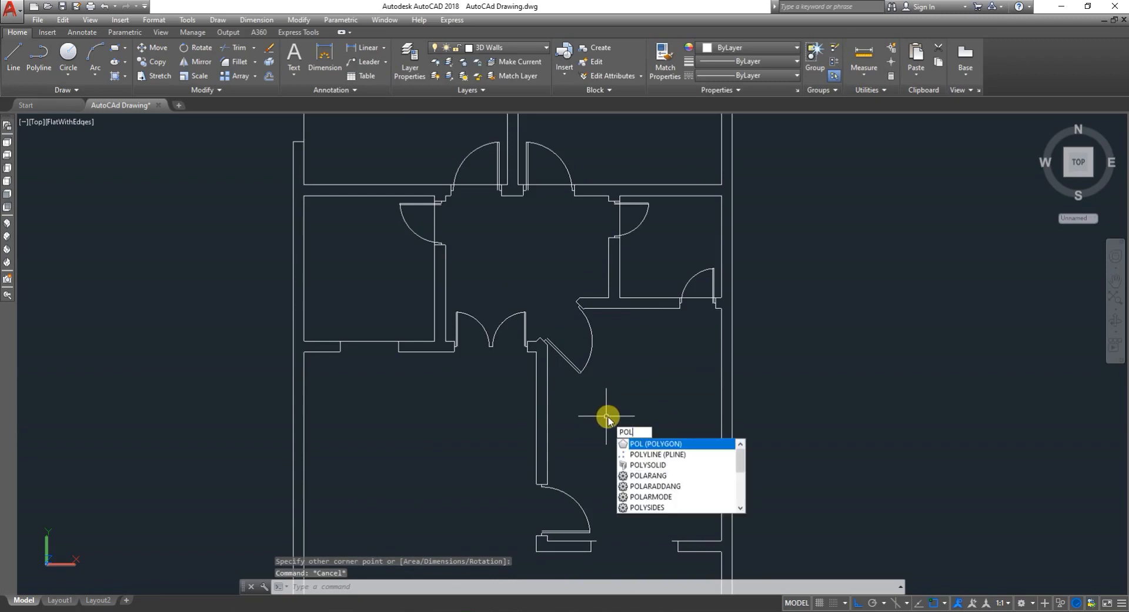
key("Down")
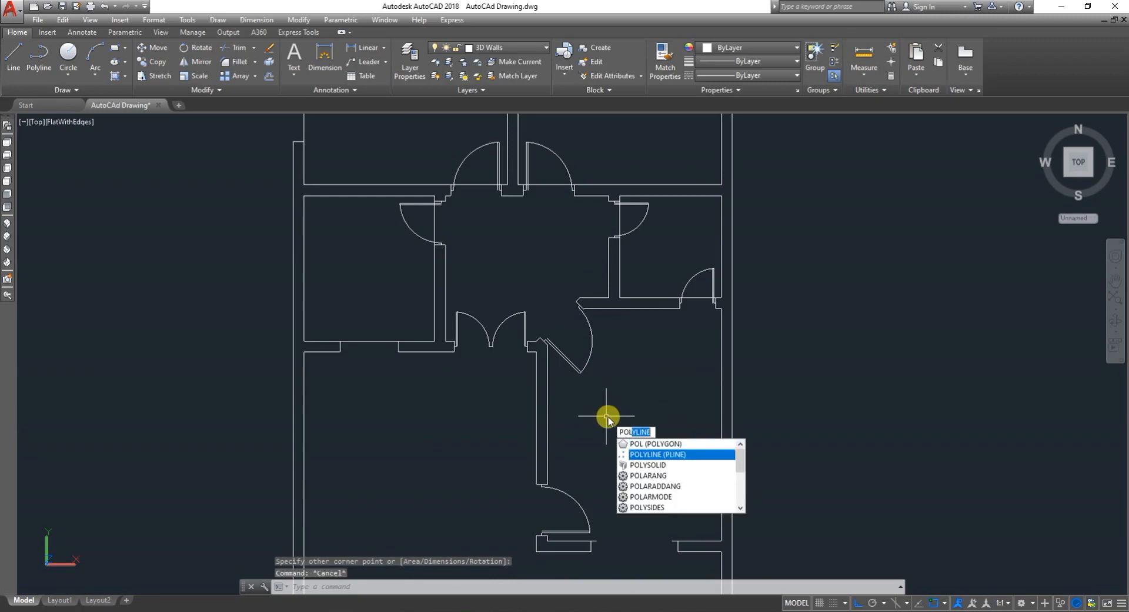
left_click(668, 457)
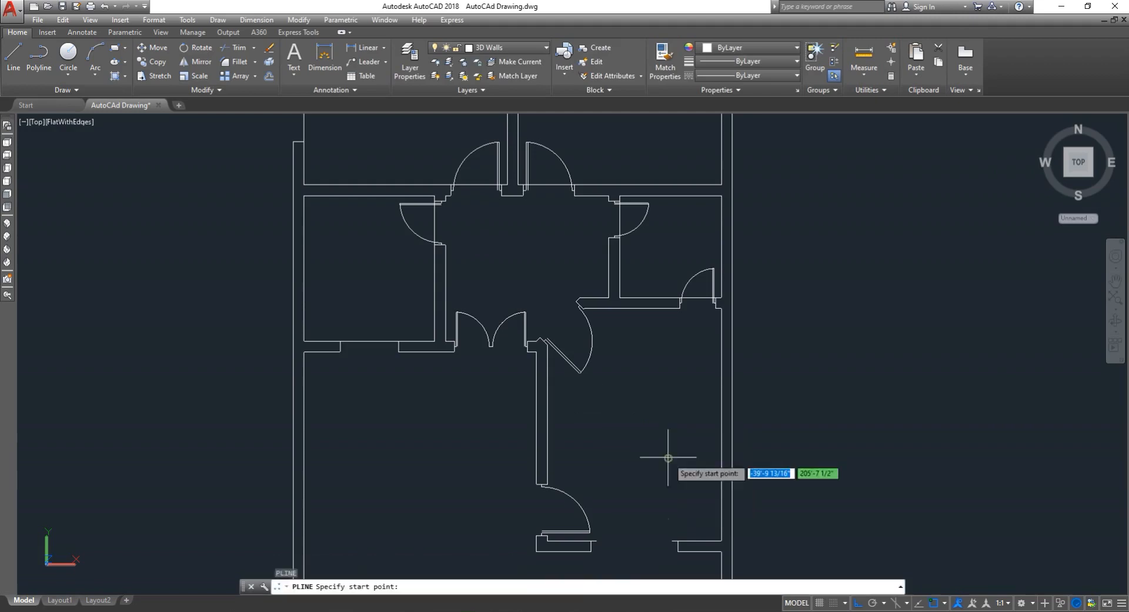
scroll(714, 297, "up", 2)
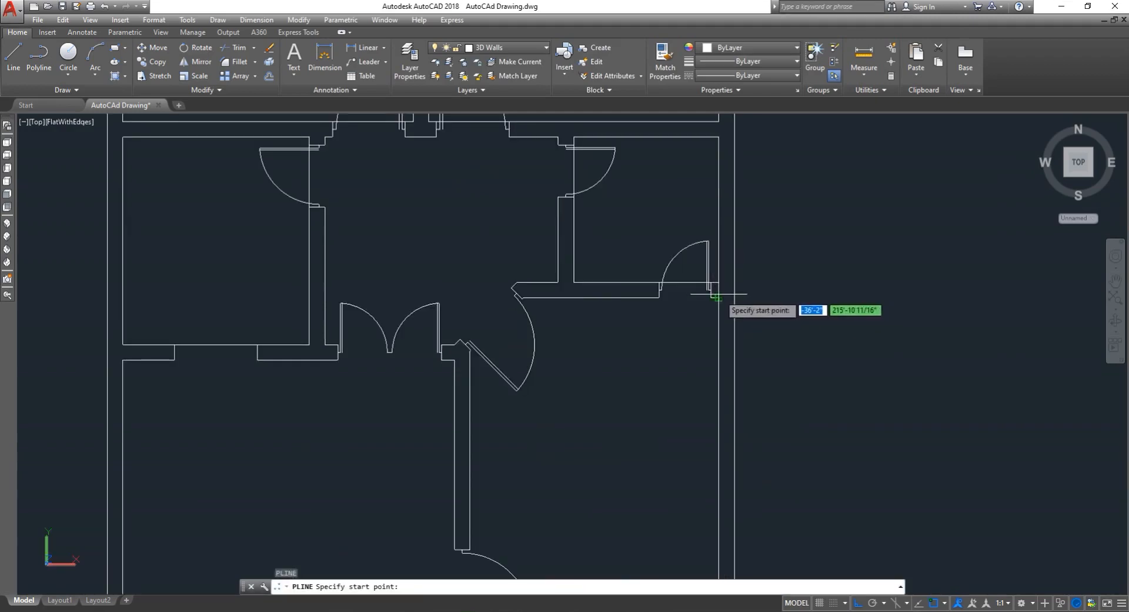
left_click(717, 297)
scroll(515, 313, "up", 4)
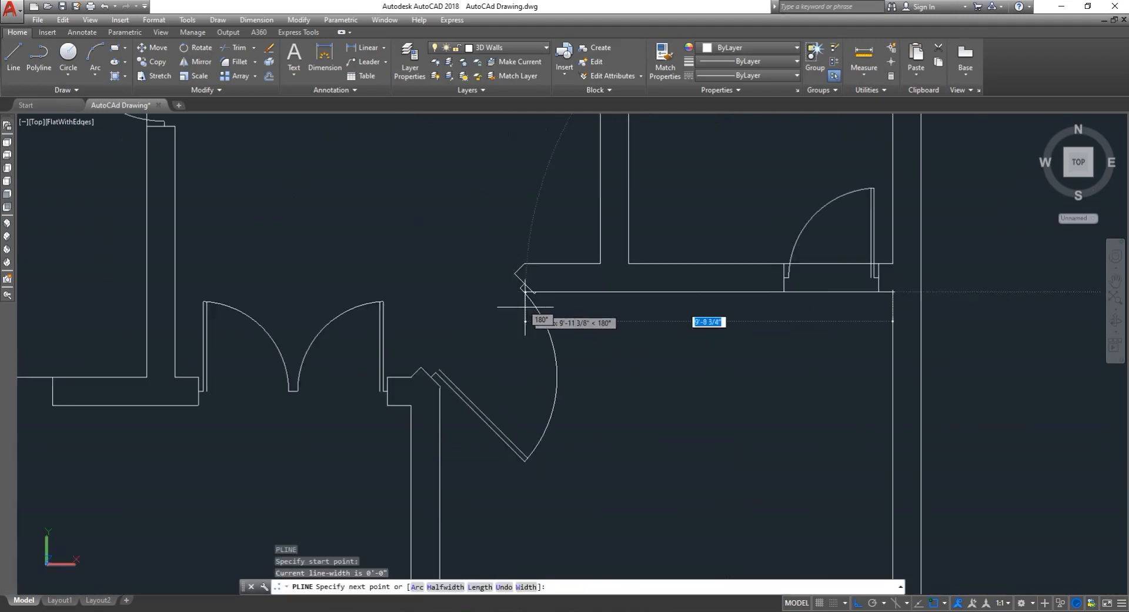
scroll(549, 288, "up", 5)
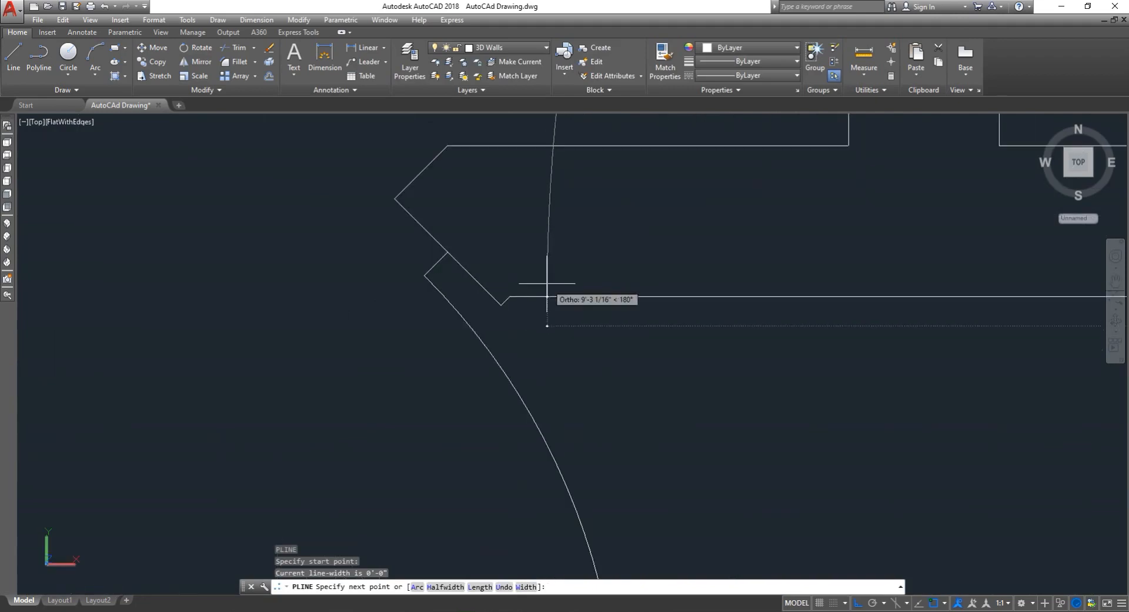
left_click(515, 296)
scroll(416, 379, "down", 5)
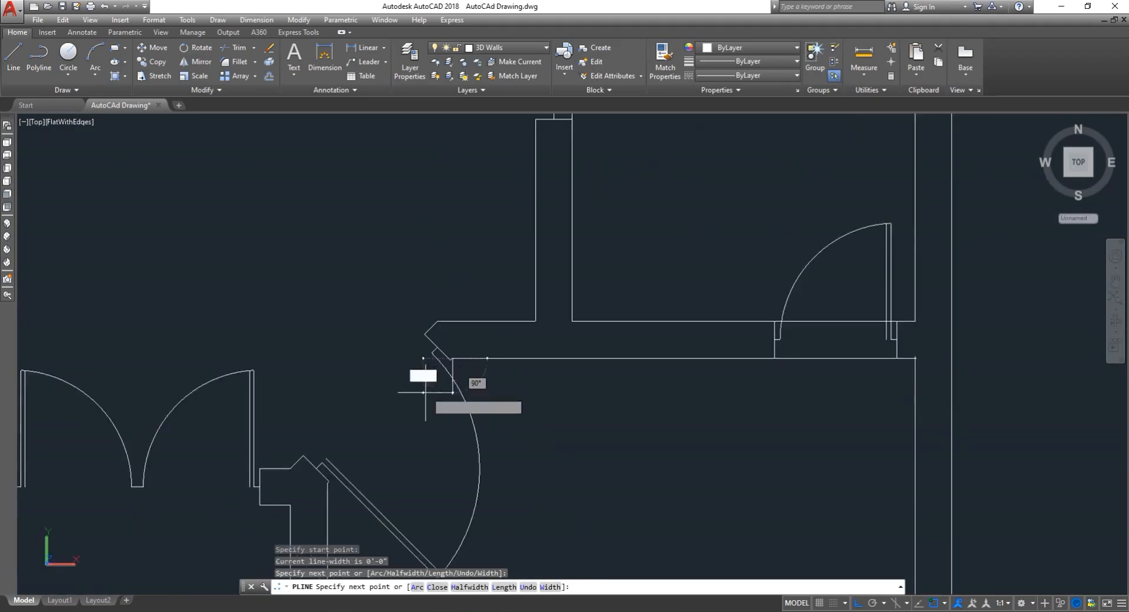
scroll(386, 396, "up", 6)
scroll(395, 406, "up", 5)
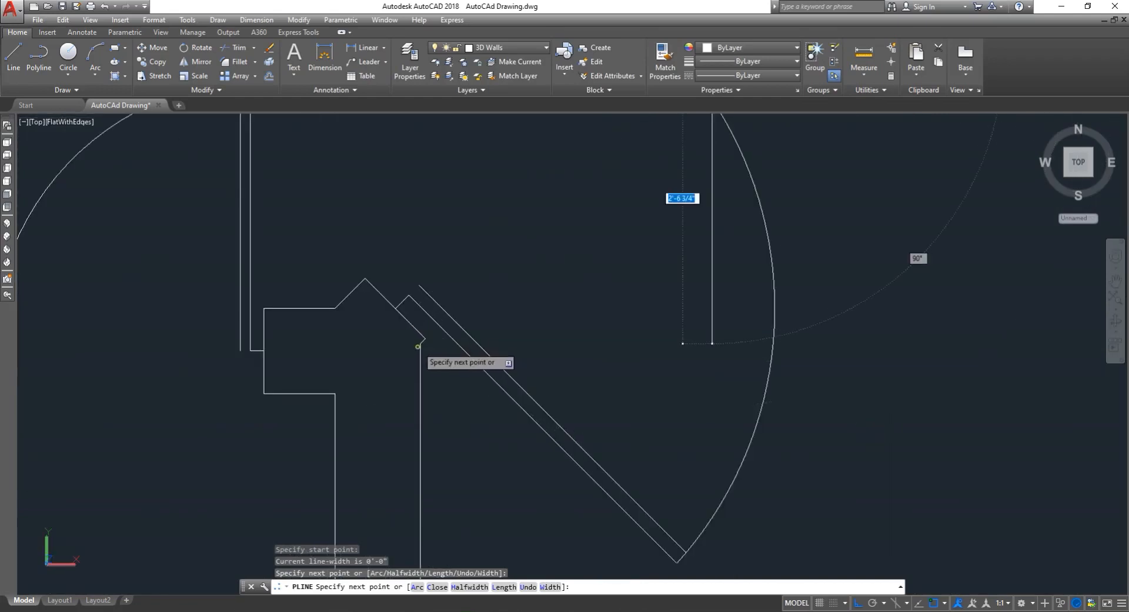
left_click(418, 341)
- Continue the polyline down the room's left wall, across its bottom and back up to the starting corner, then end it
scroll(435, 321, "down", 5)
scroll(448, 337, "down", 5)
scroll(465, 412, "up", 8)
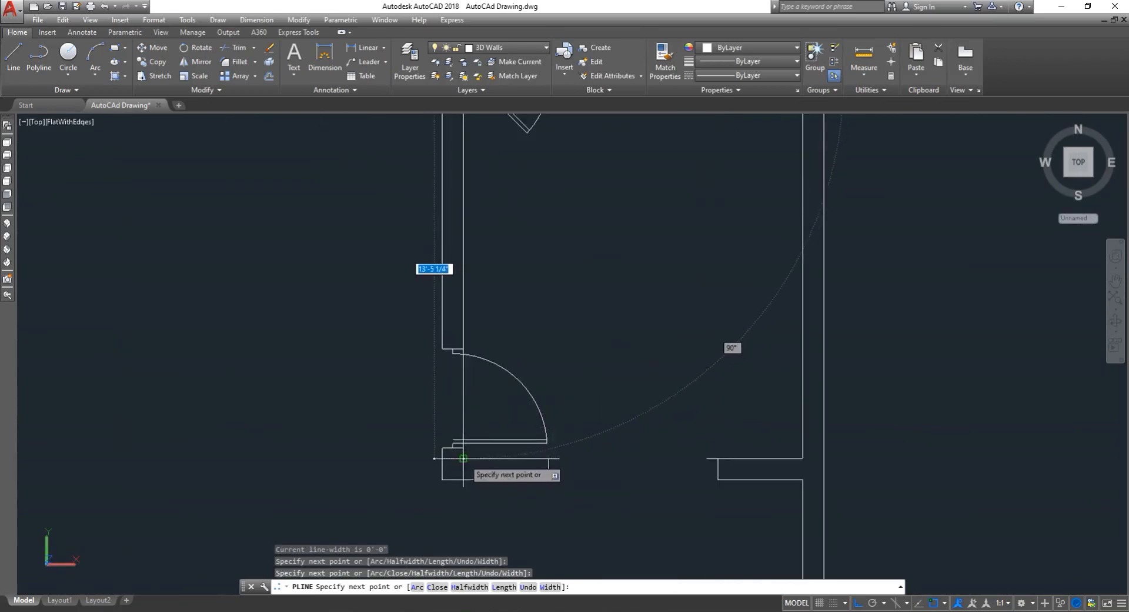
left_click(465, 460)
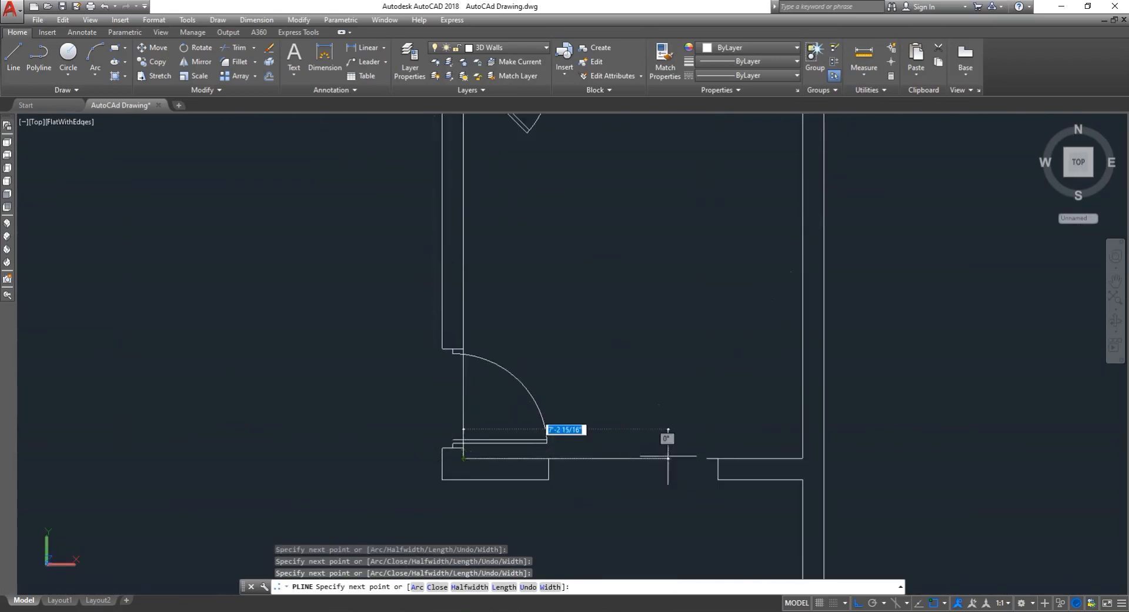
left_click(802, 459)
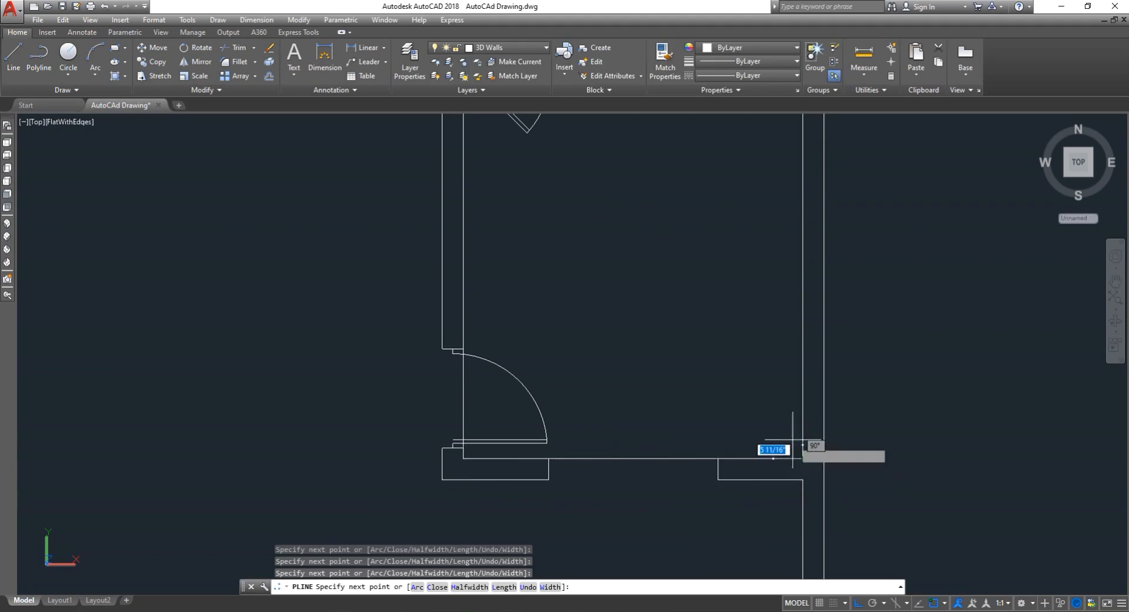
scroll(800, 376, "down", 4)
scroll(788, 341, "up", 2)
scroll(787, 334, "up", 2)
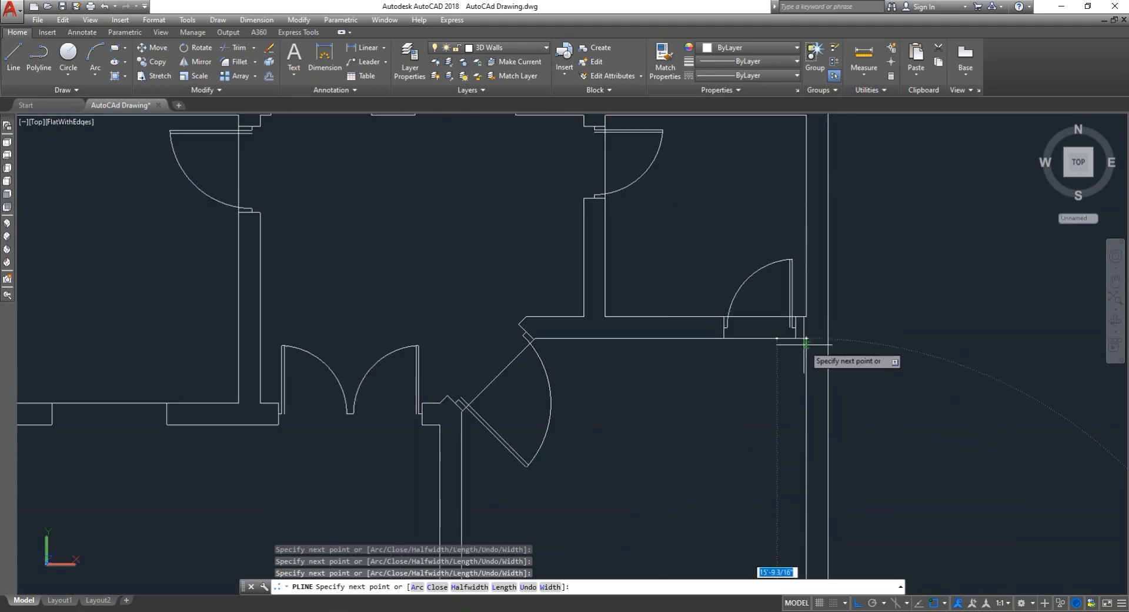
scroll(794, 332, "up", 3)
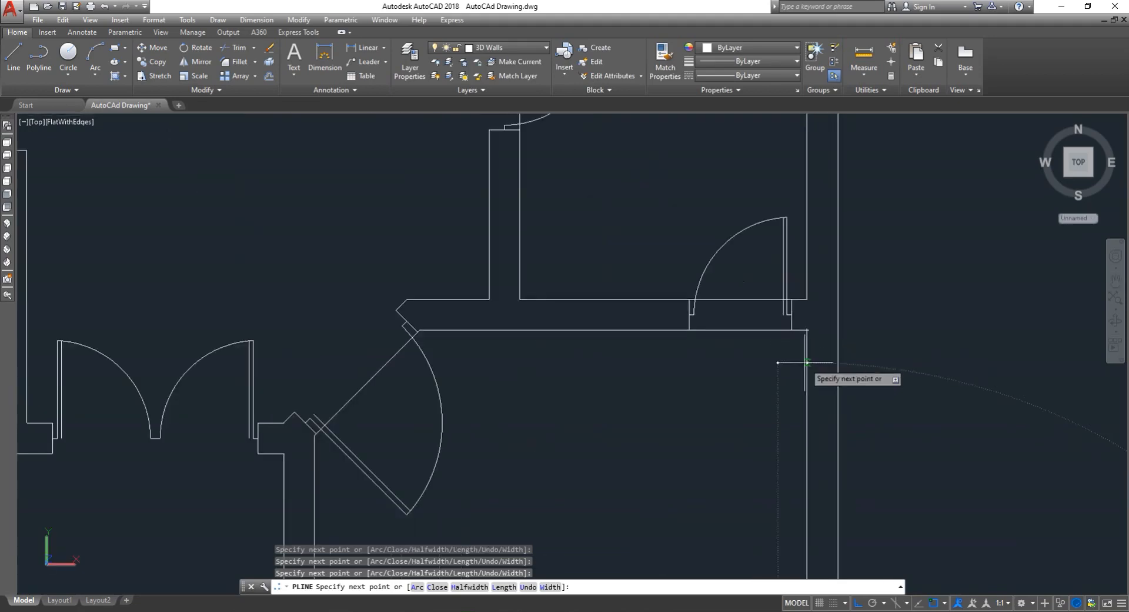
left_click(801, 331)
key("Escape")
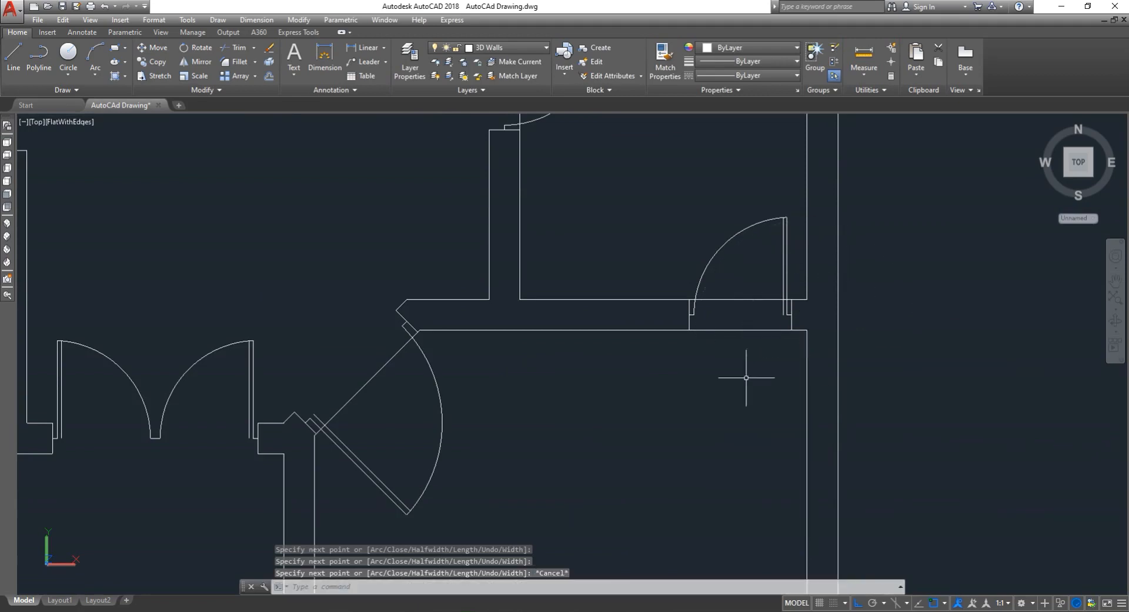
scroll(705, 415, "down", 4)
scroll(647, 400, "down", 5)
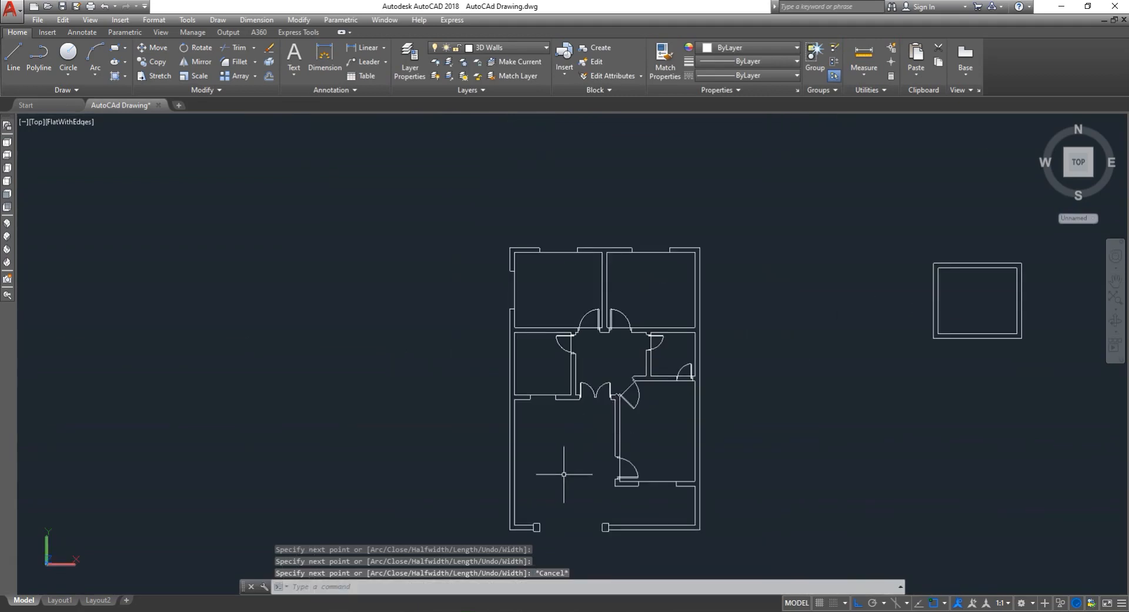
scroll(566, 472, "up", 5)
scroll(630, 439, "down", 5)
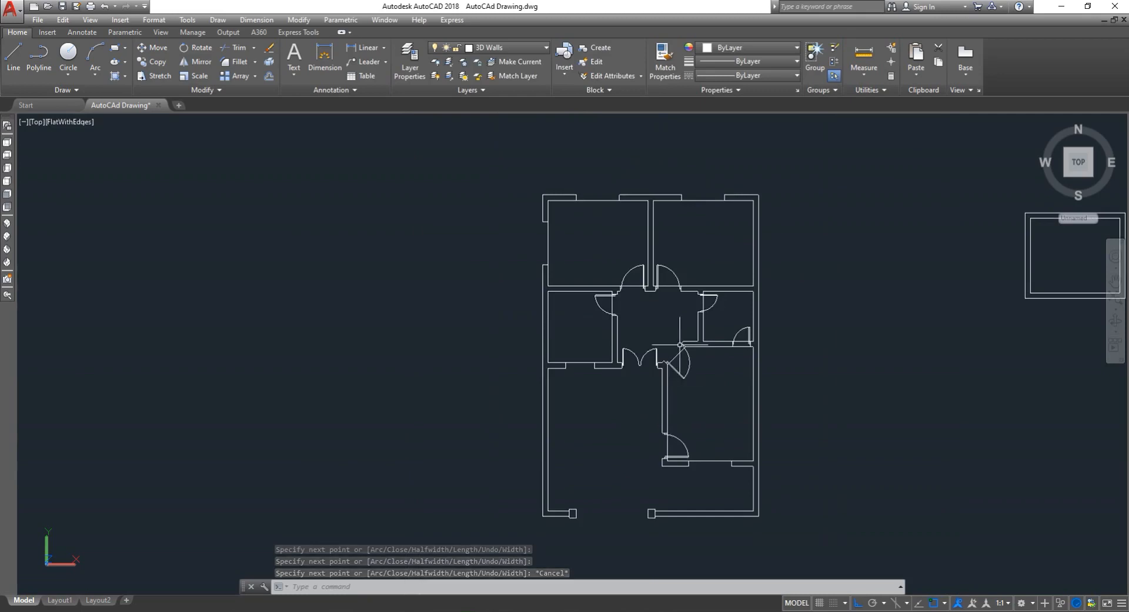
scroll(679, 363, "up", 2)
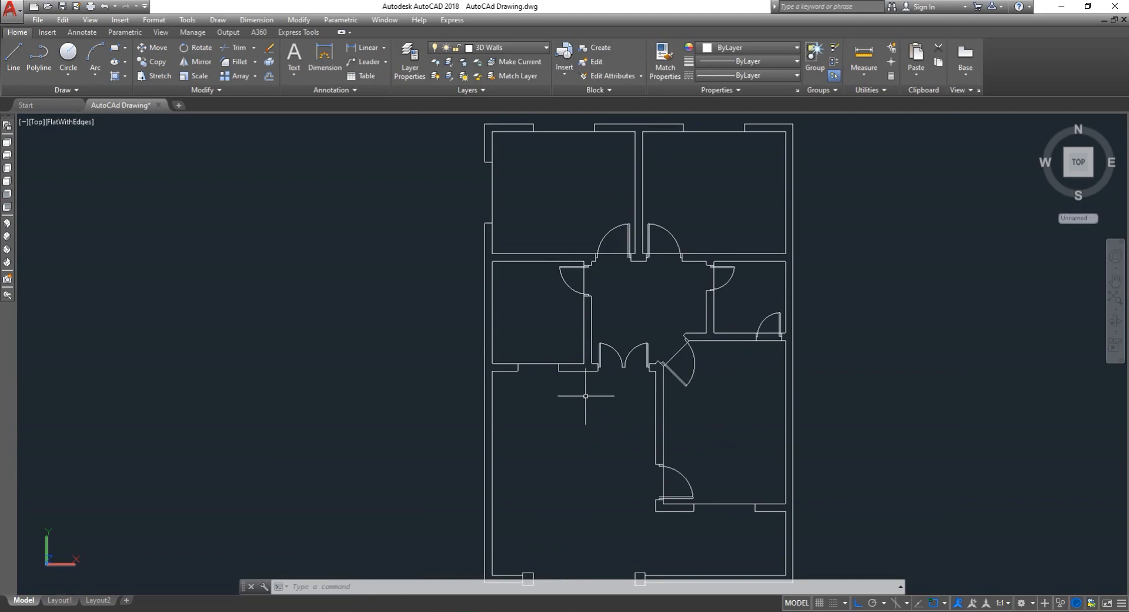
scroll(562, 364, "down", 2)
scroll(544, 396, "up", 5)
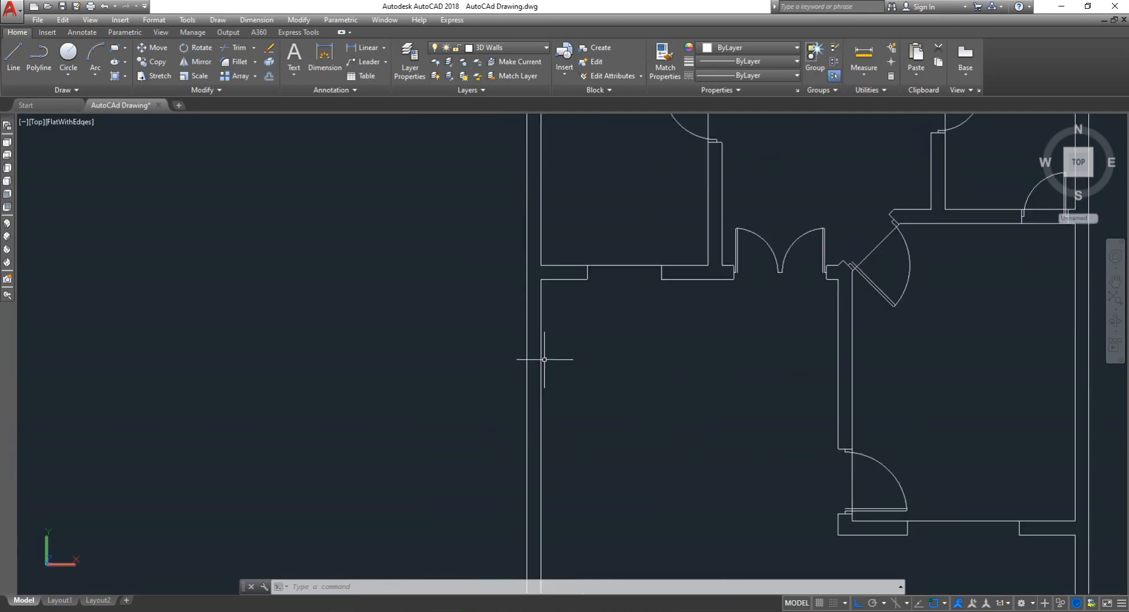
- Draw a thin rectangle tracing the left exterior wall of the lower-left room
scroll(541, 339, "down", 2)
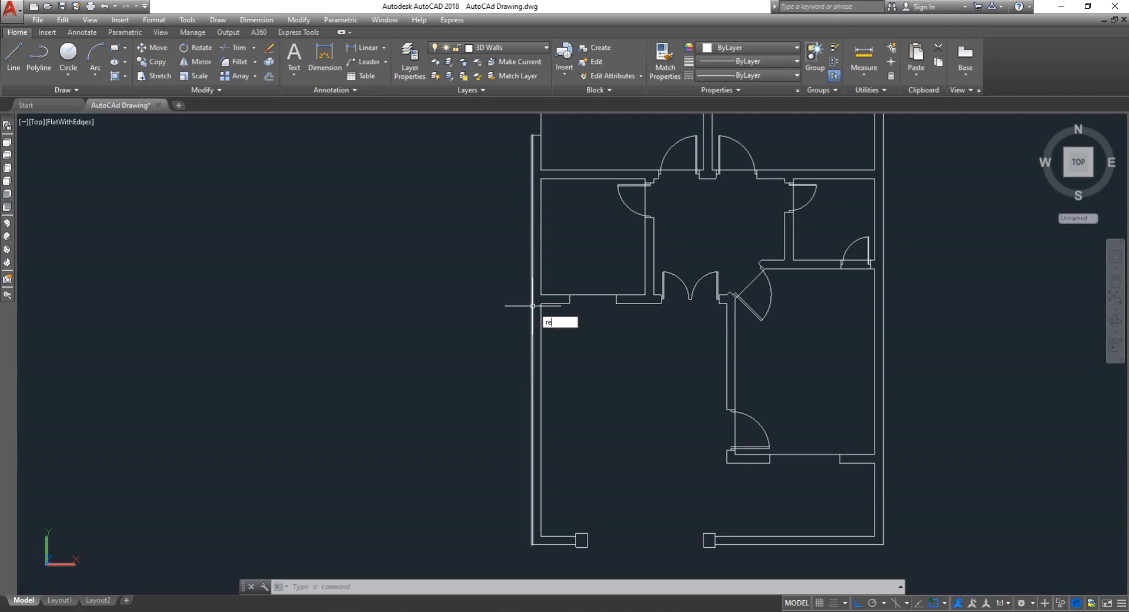
type("c")
key("Return")
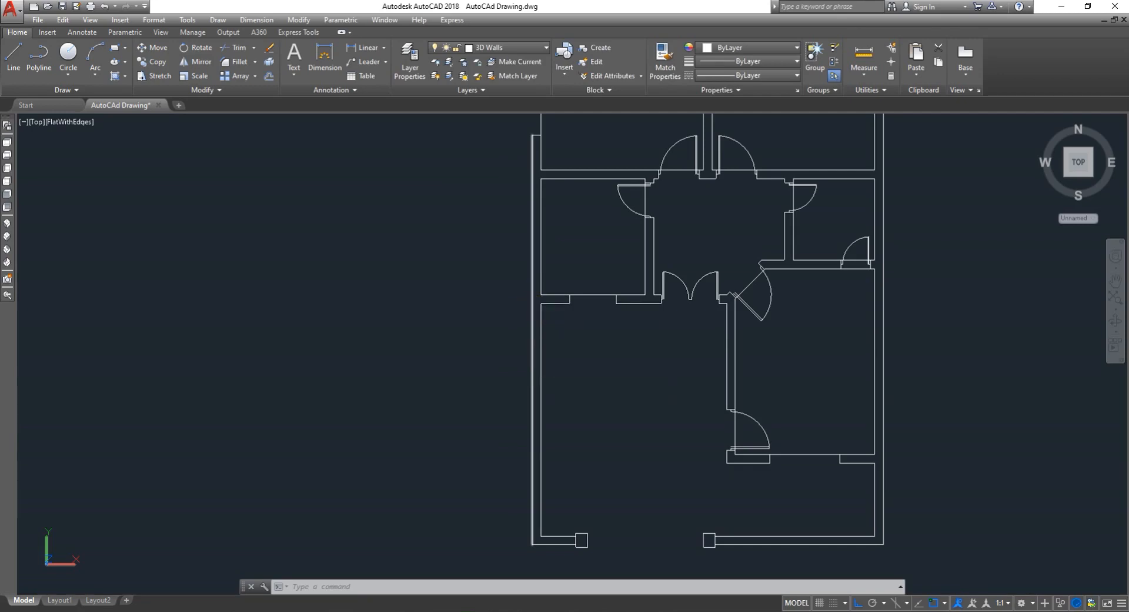
left_click(540, 305)
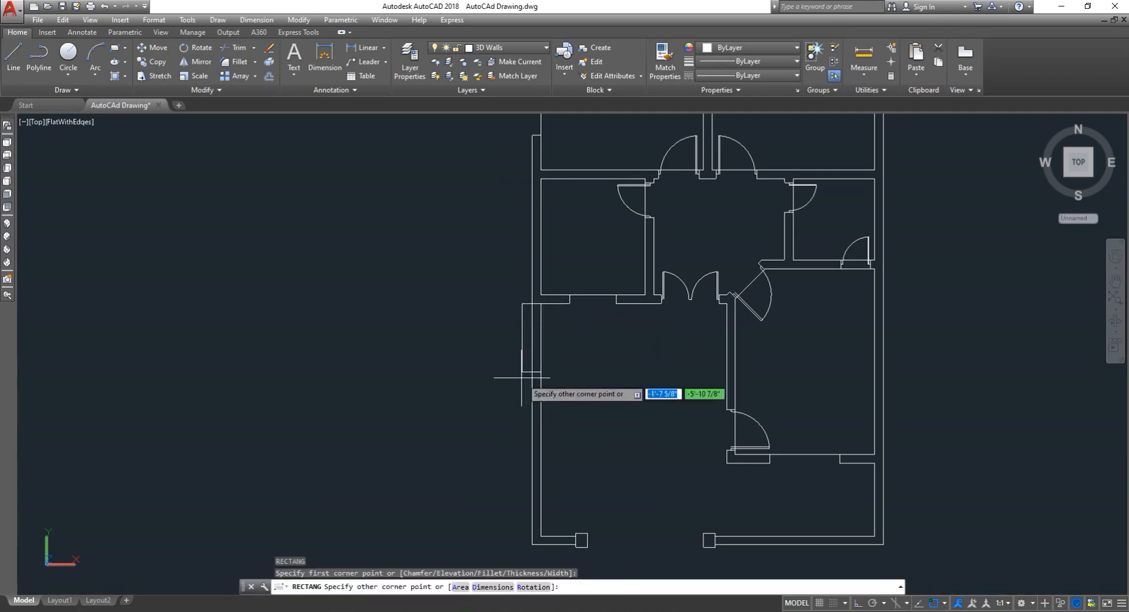
scroll(533, 541, "up", 3)
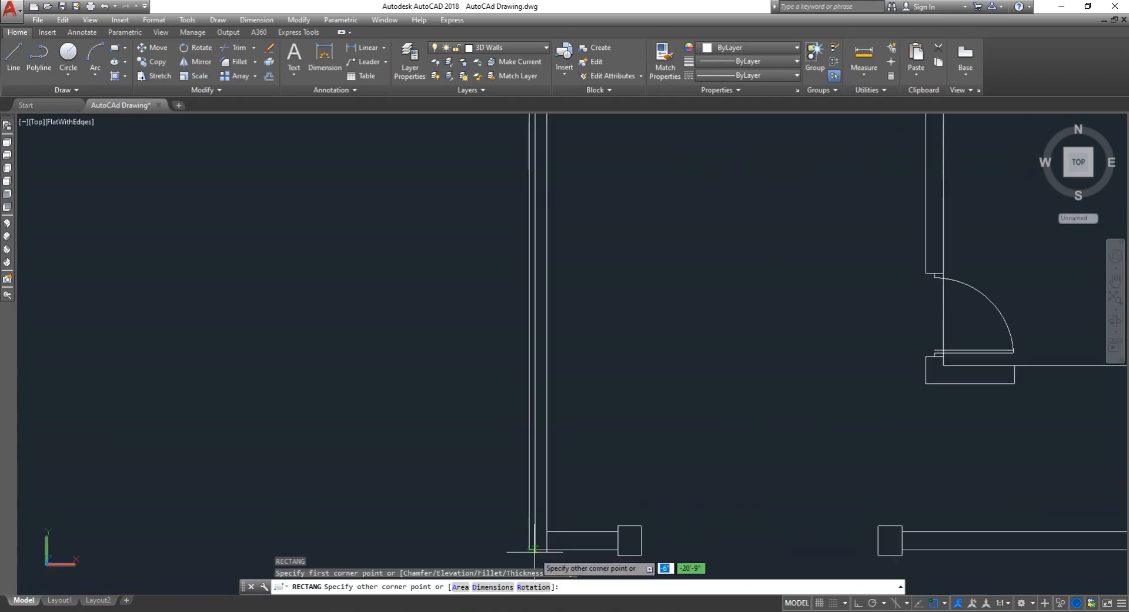
left_click(532, 540)
- Draw a rectangle tracing the bottom wall segment between the left wall and the first square column
scroll(640, 457, "down", 2)
scroll(643, 512, "up", 6)
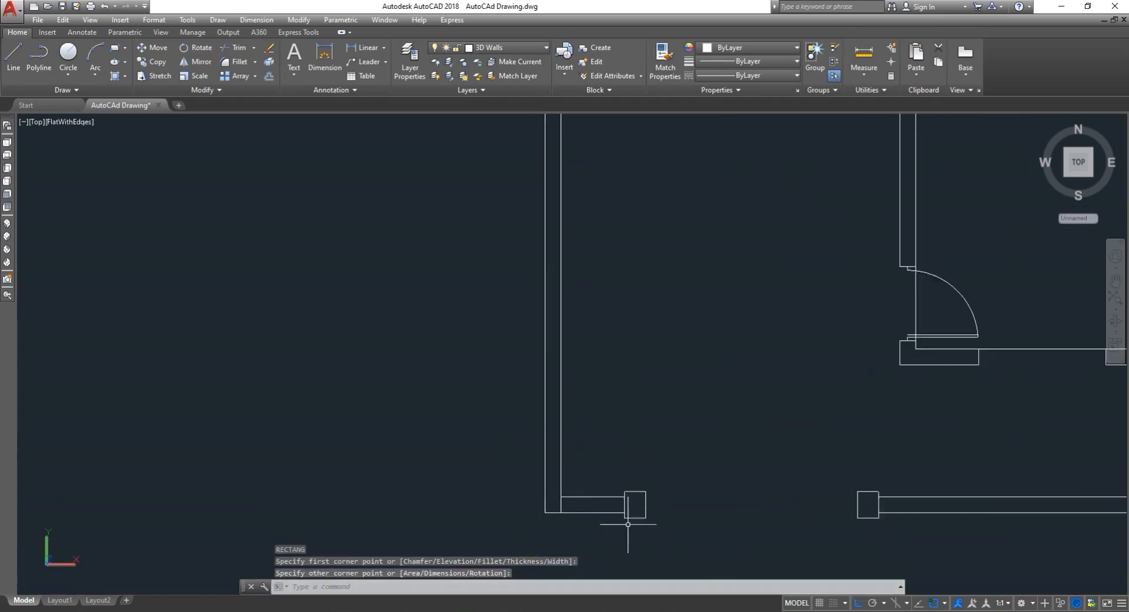
key("Return")
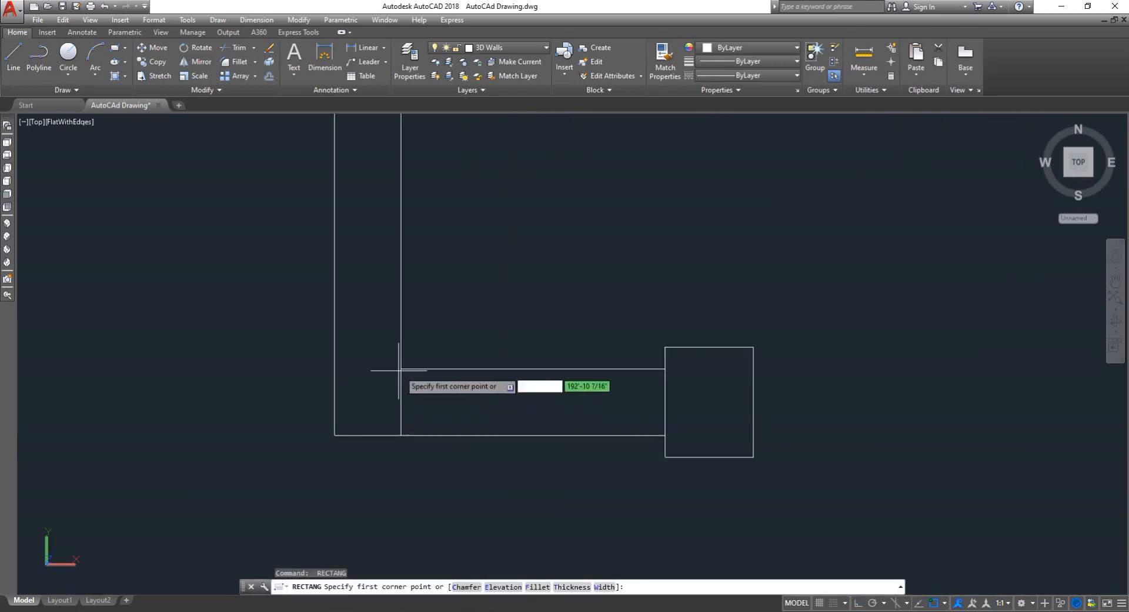
left_click(402, 369)
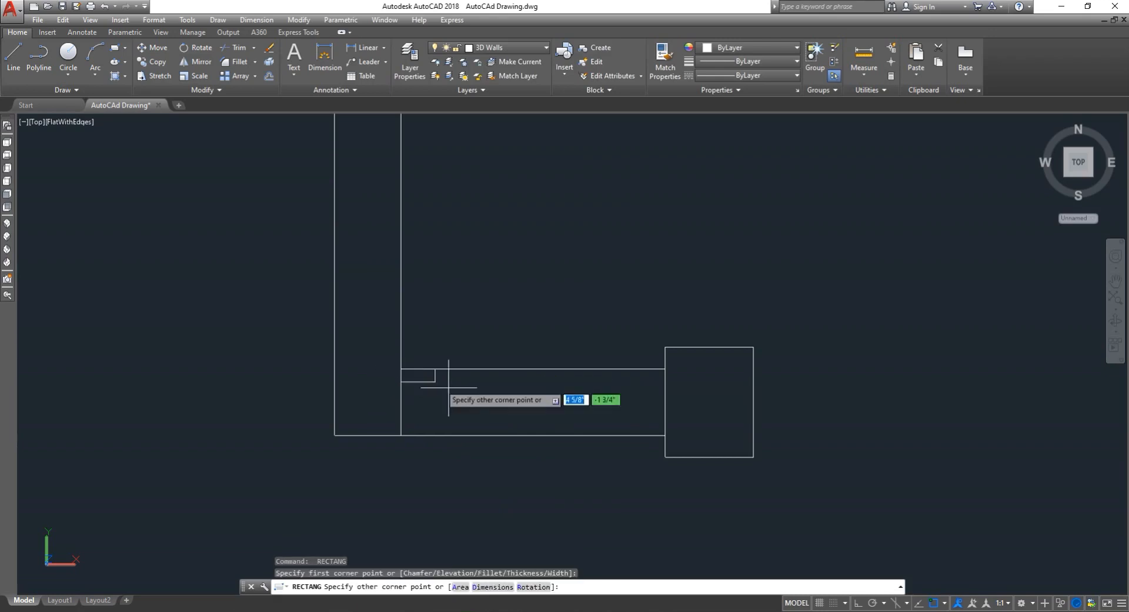
left_click(665, 435)
- Draw a rectangle tracing the first square column at the bottom of the plan
key("Return")
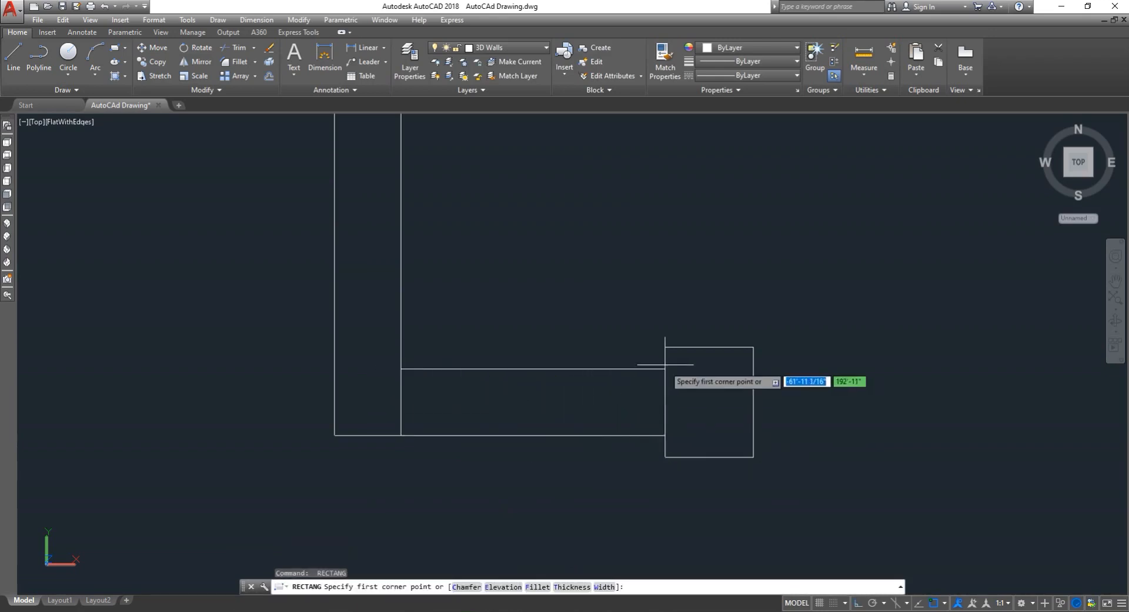
left_click(666, 346)
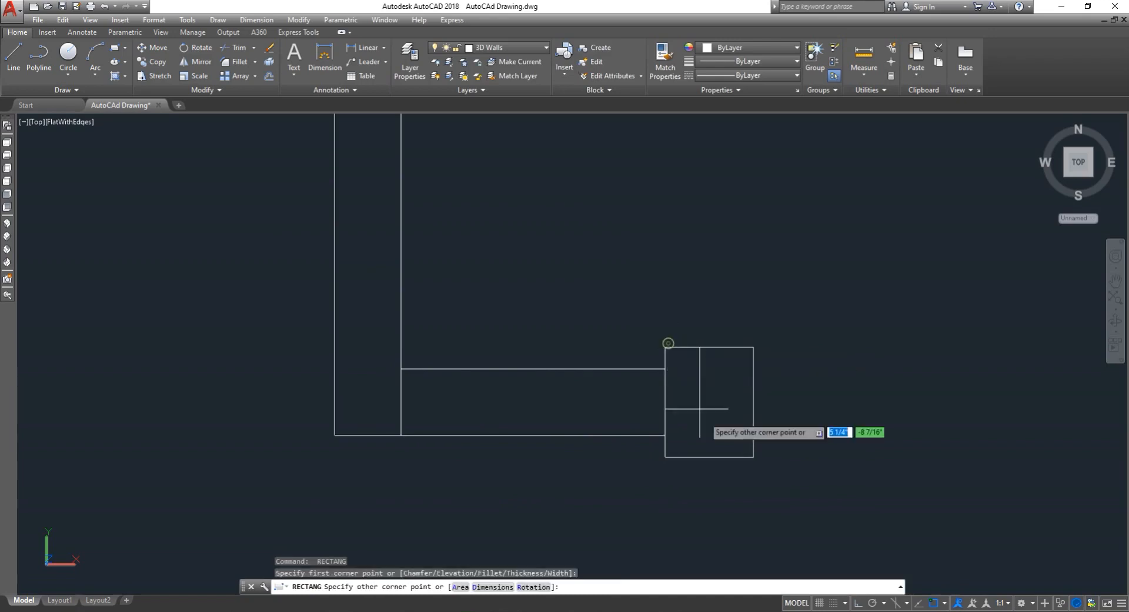
left_click(753, 456)
- Draw a rectangle tracing the second square column at the bottom of the plan
key("Return")
scroll(697, 447, "down", 8)
scroll(822, 465, "up", 4)
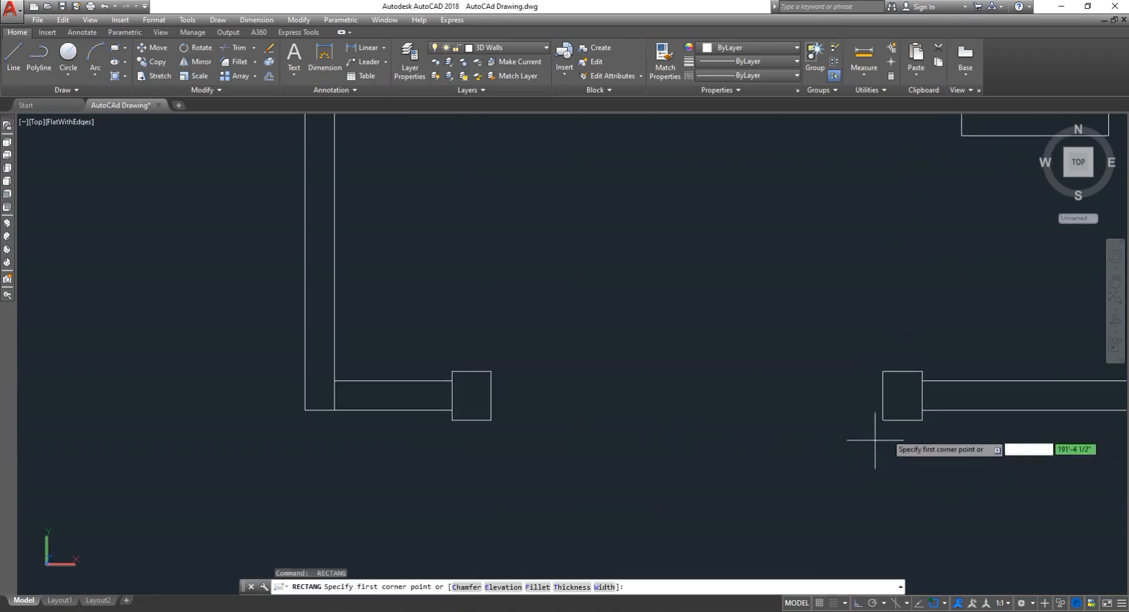
scroll(937, 371, "up", 3)
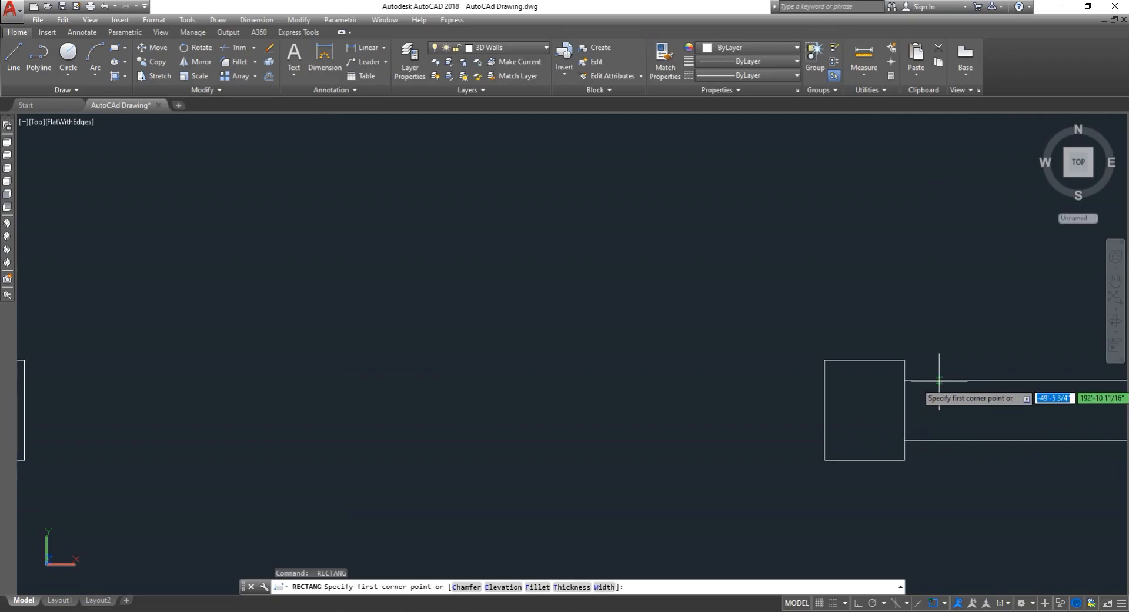
left_click(904, 359)
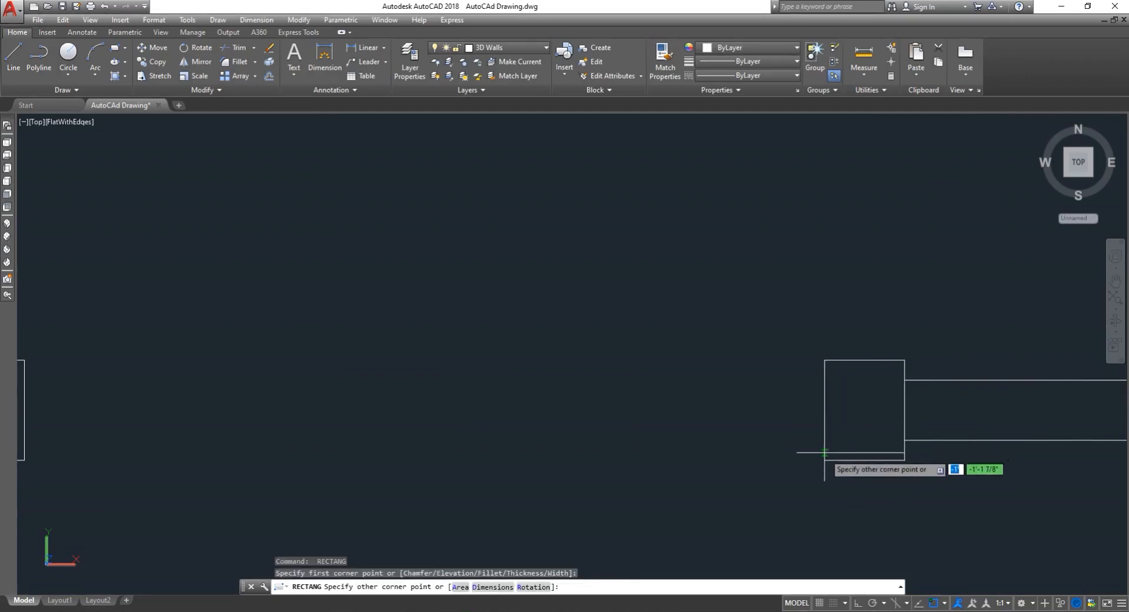
left_click(825, 456)
- Draw a rectangle tracing the bottom wall from the second column to the lower-right corner
scroll(793, 449, "down", 4)
scroll(854, 449, "down", 4)
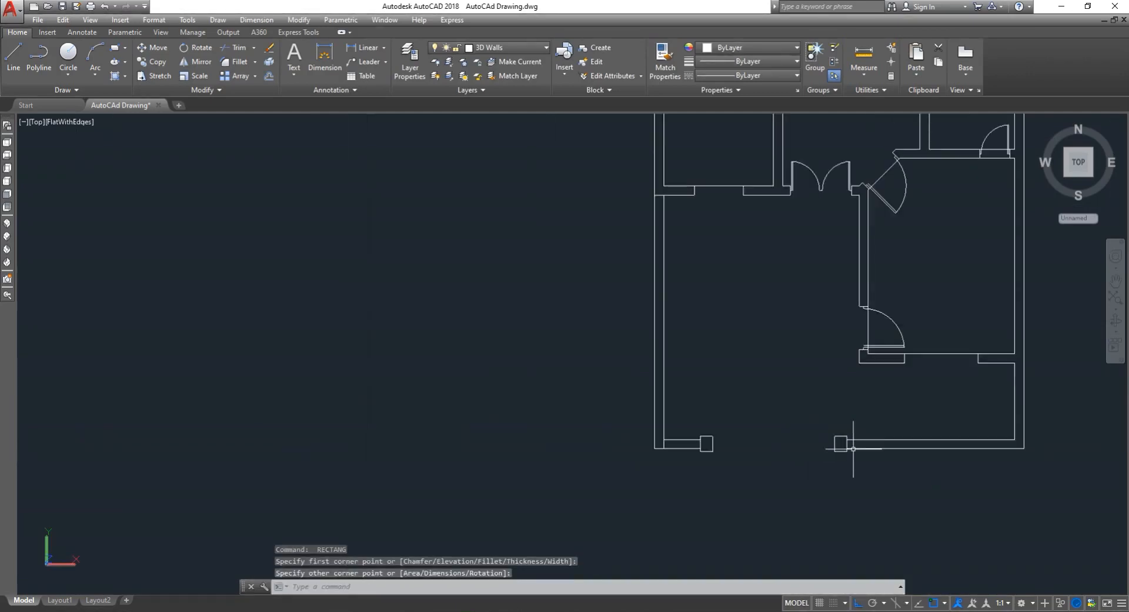
scroll(1044, 428, "up", 5)
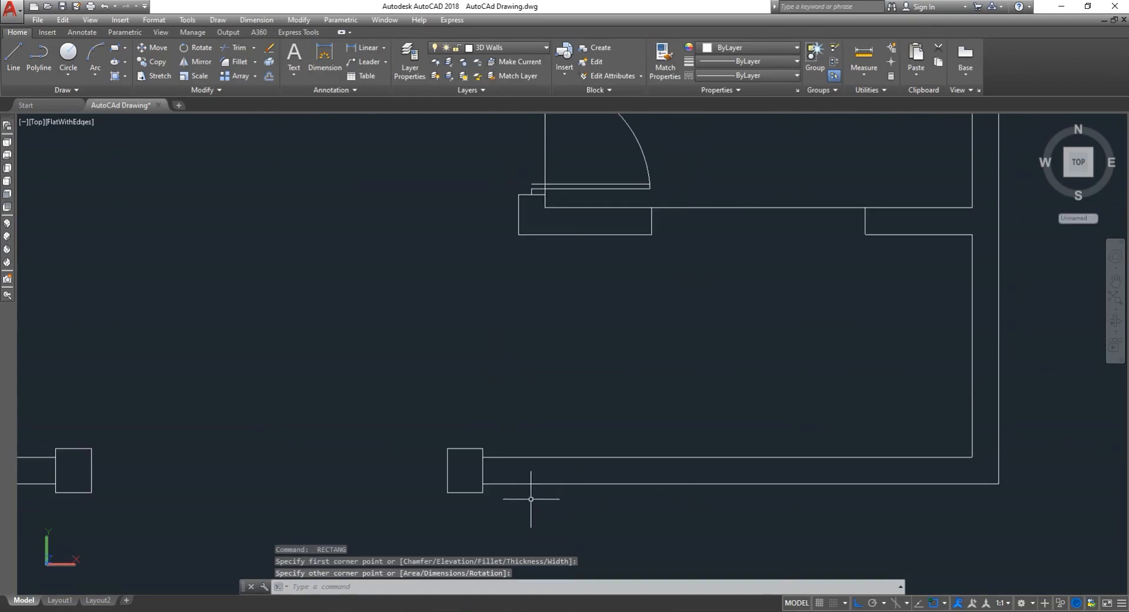
key("Return")
left_click(483, 484)
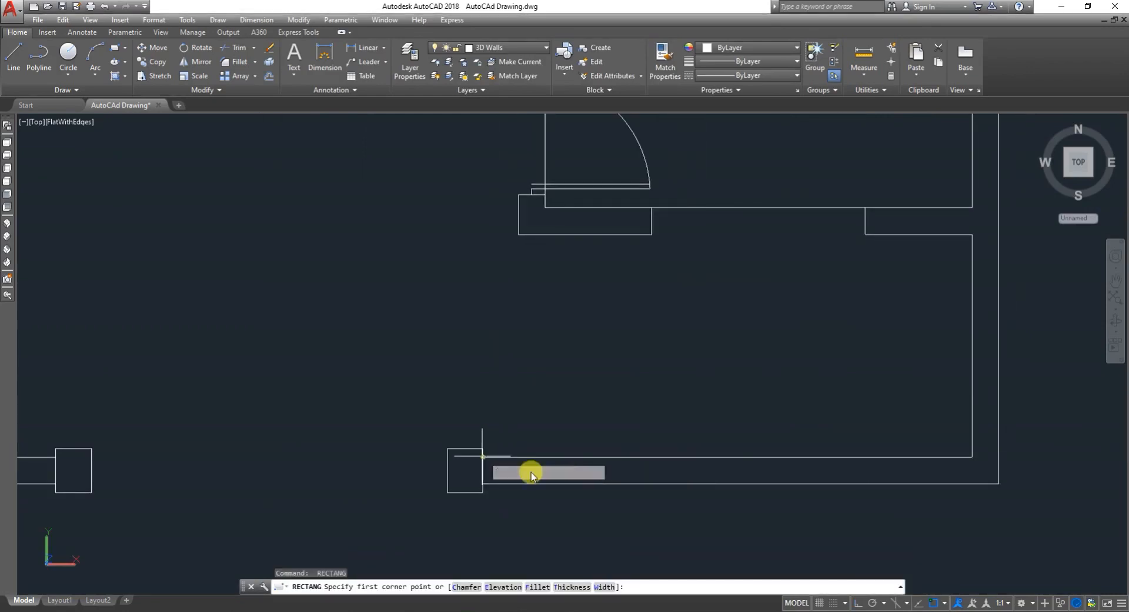
left_click(998, 485)
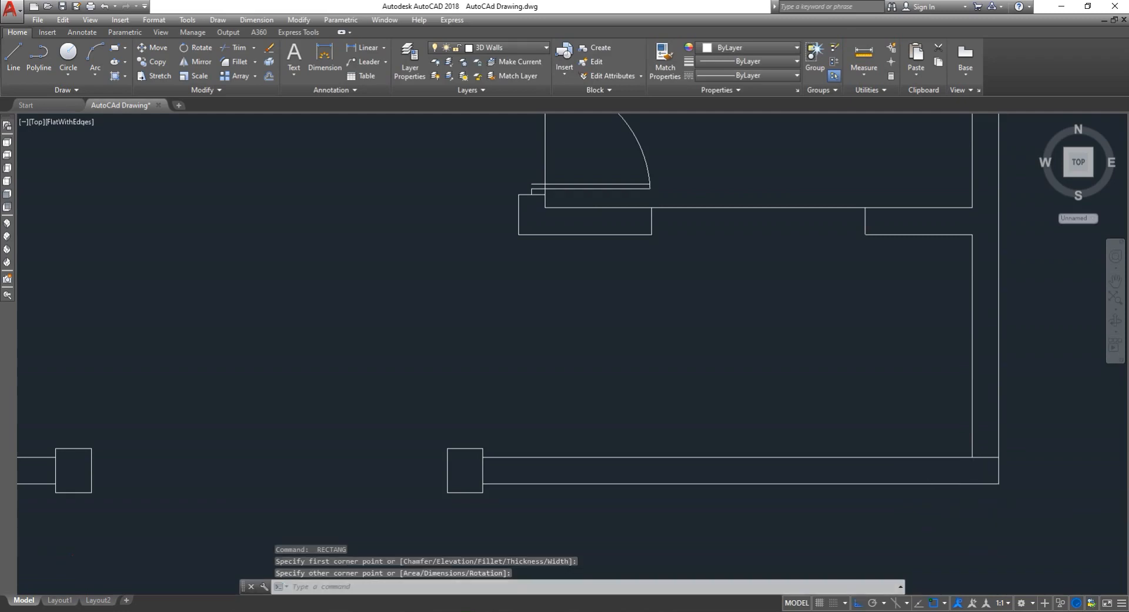
scroll(941, 471, "down", 3)
key("Return")
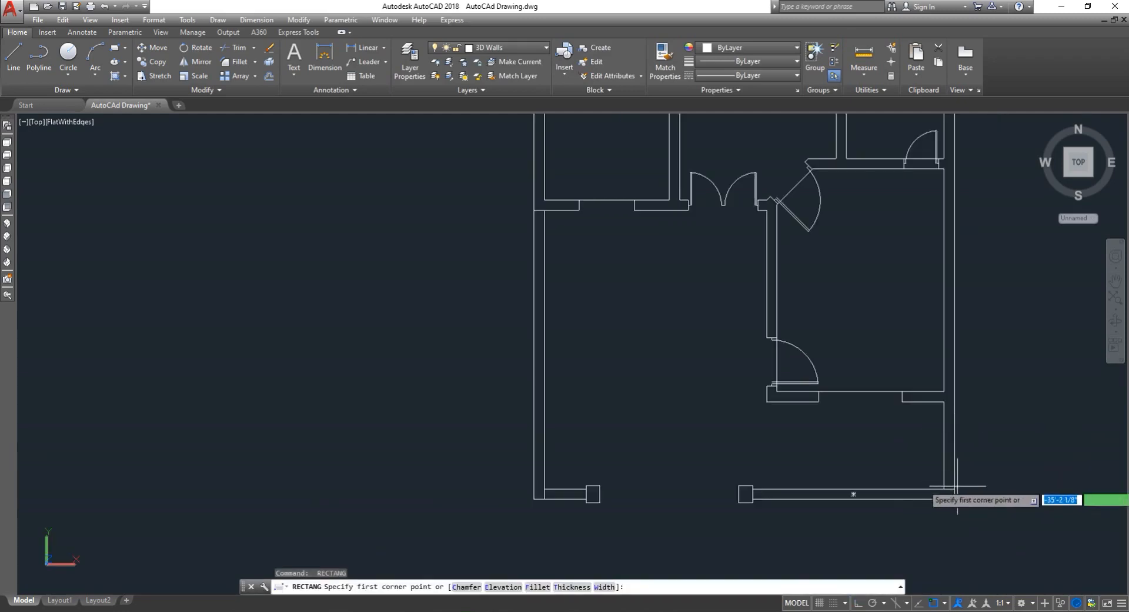
left_click(945, 391)
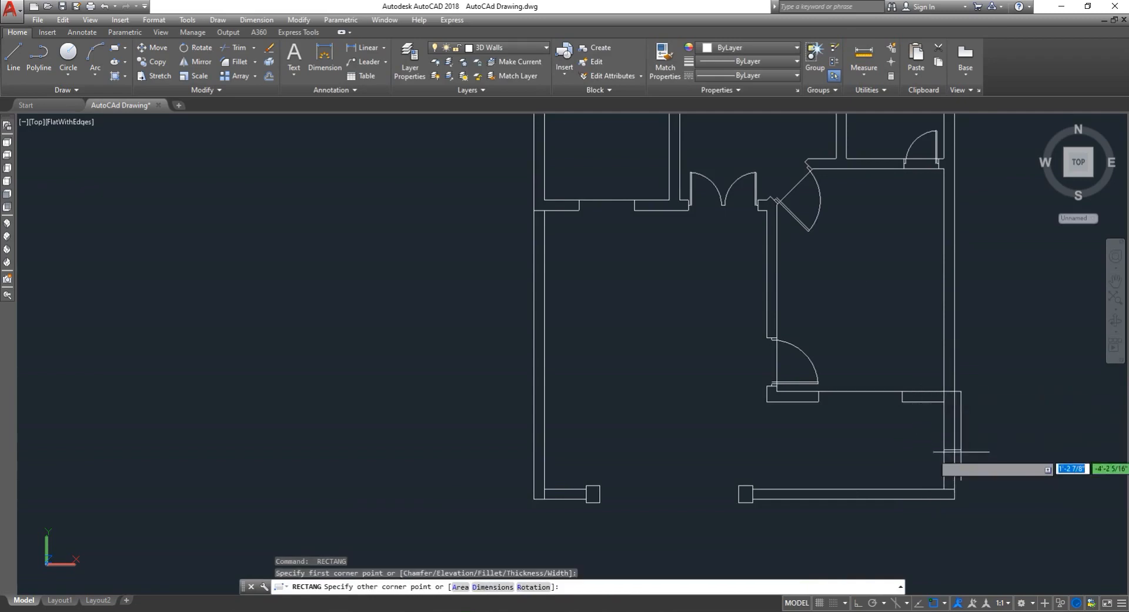
key("Escape")
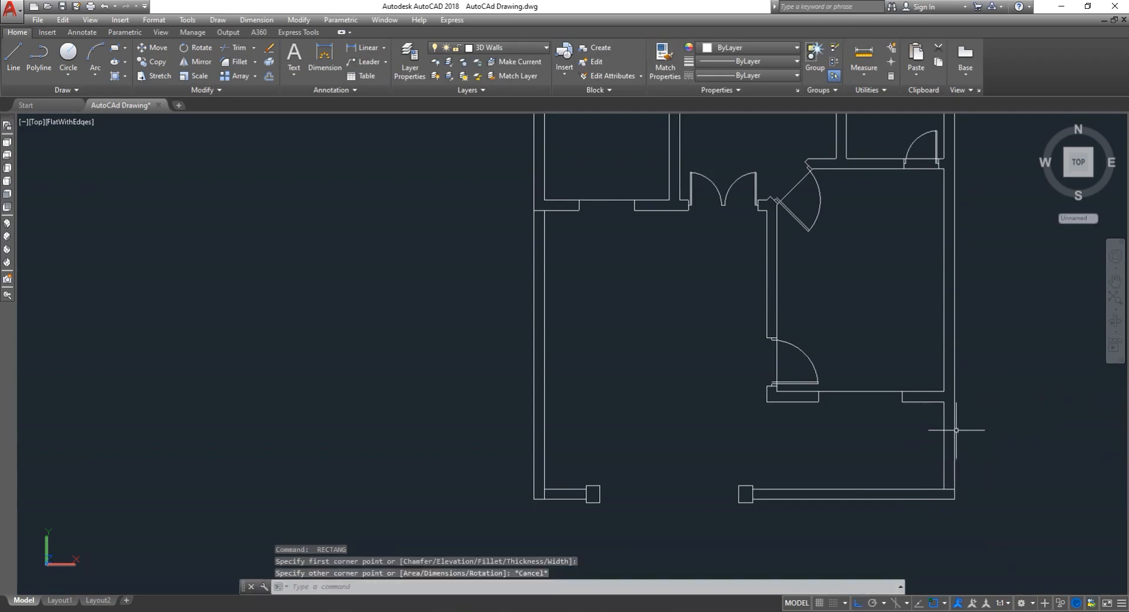
scroll(944, 421, "up", 3)
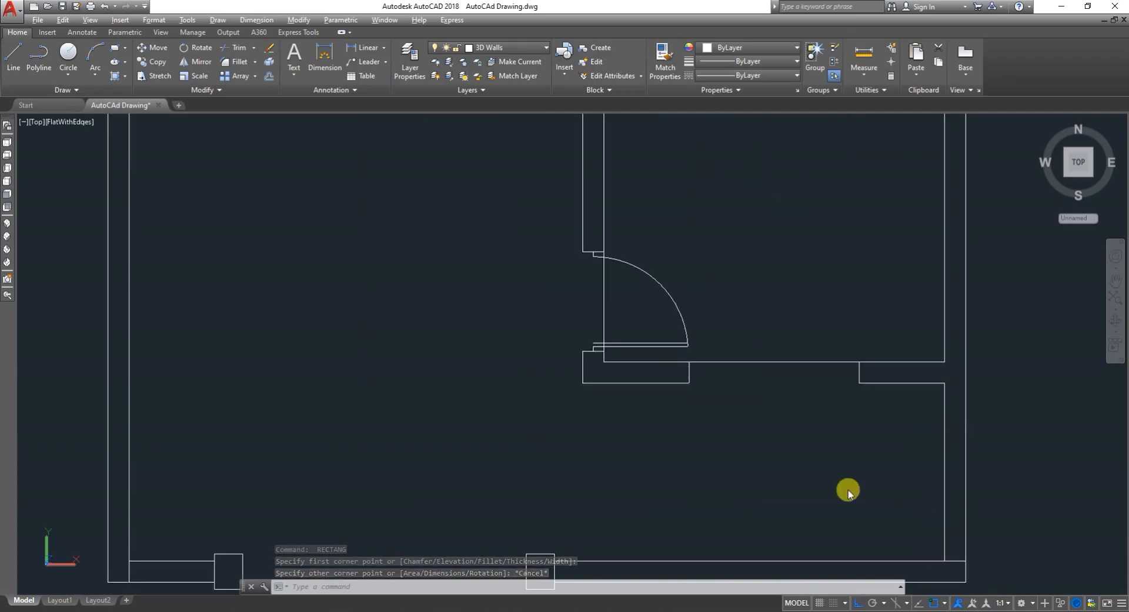
key("Escape")
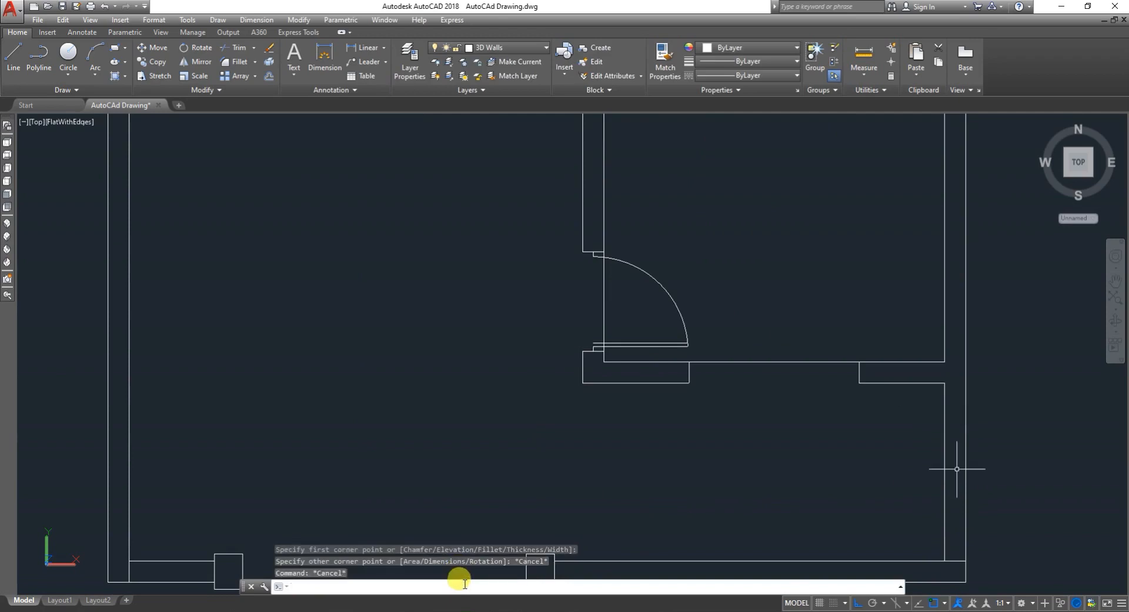
key("BackSpace")
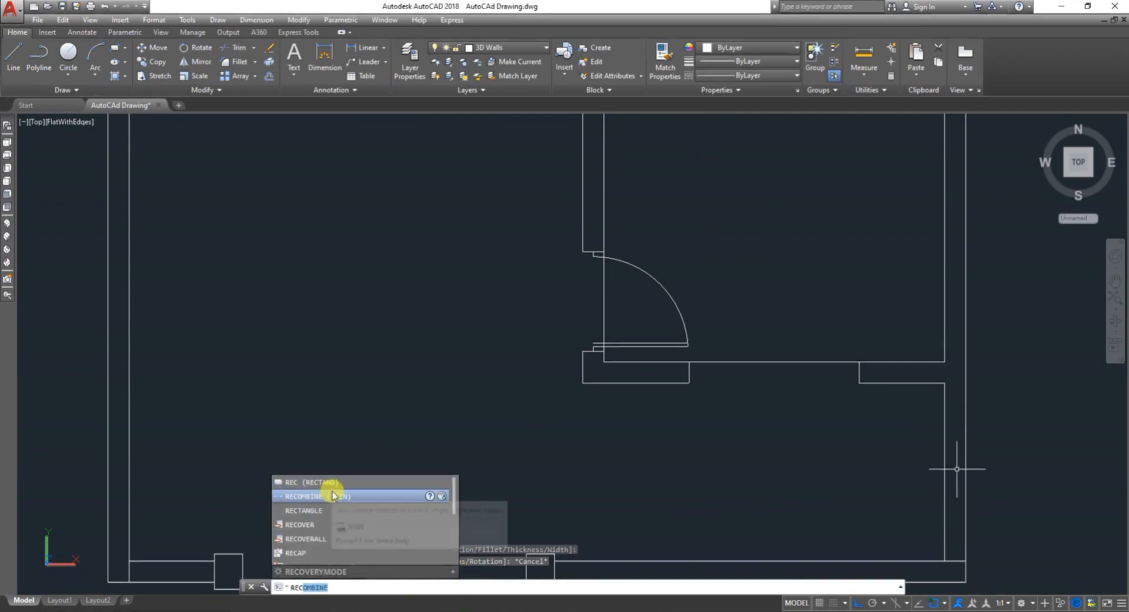
key("Escape")
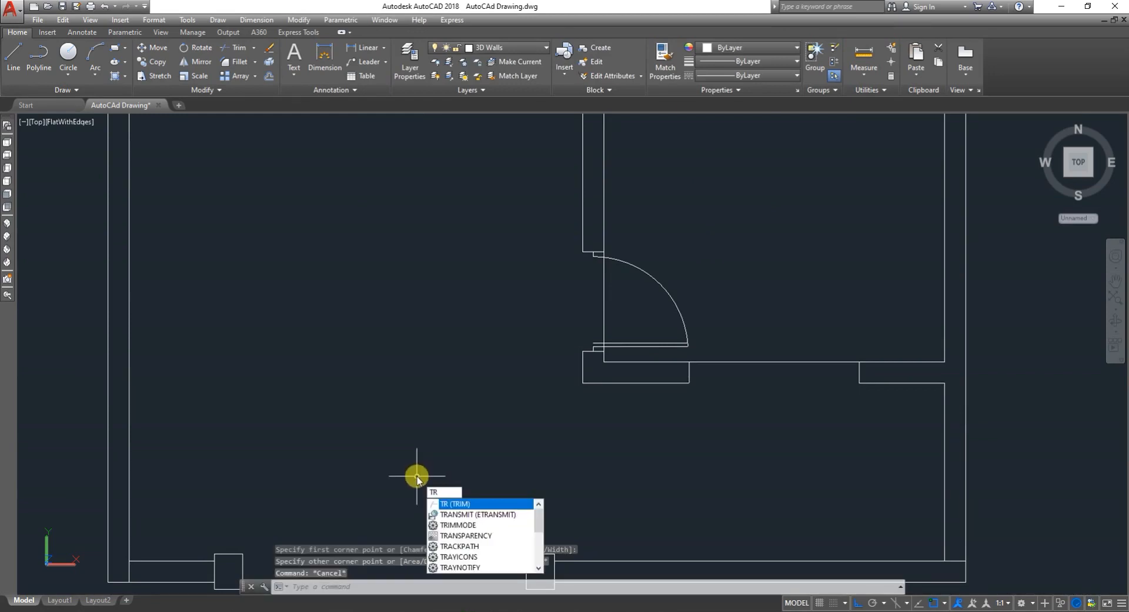
key("BackSpace")
- Draw a rectangle tracing the right exterior wall from the bottom corner up to the lower-right room
type("re")
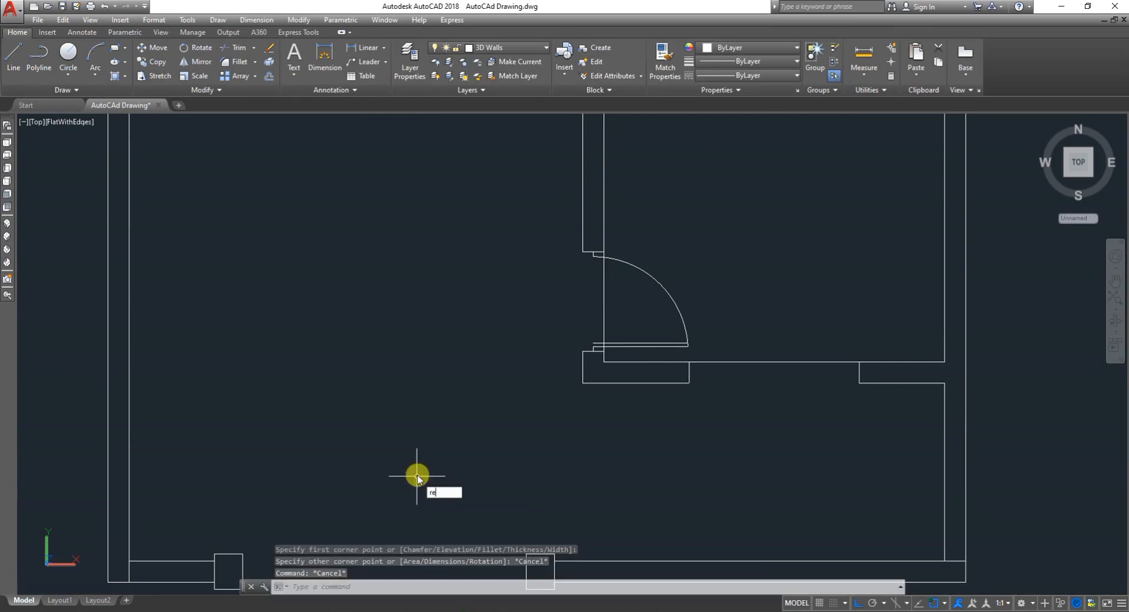
type("c")
key("Return")
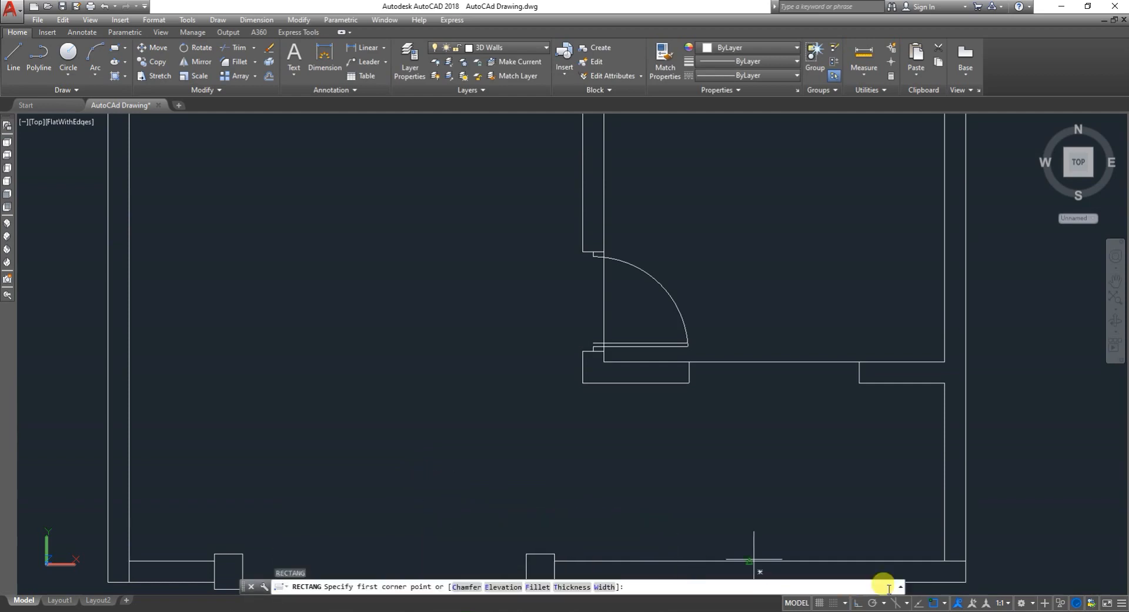
left_click(966, 560)
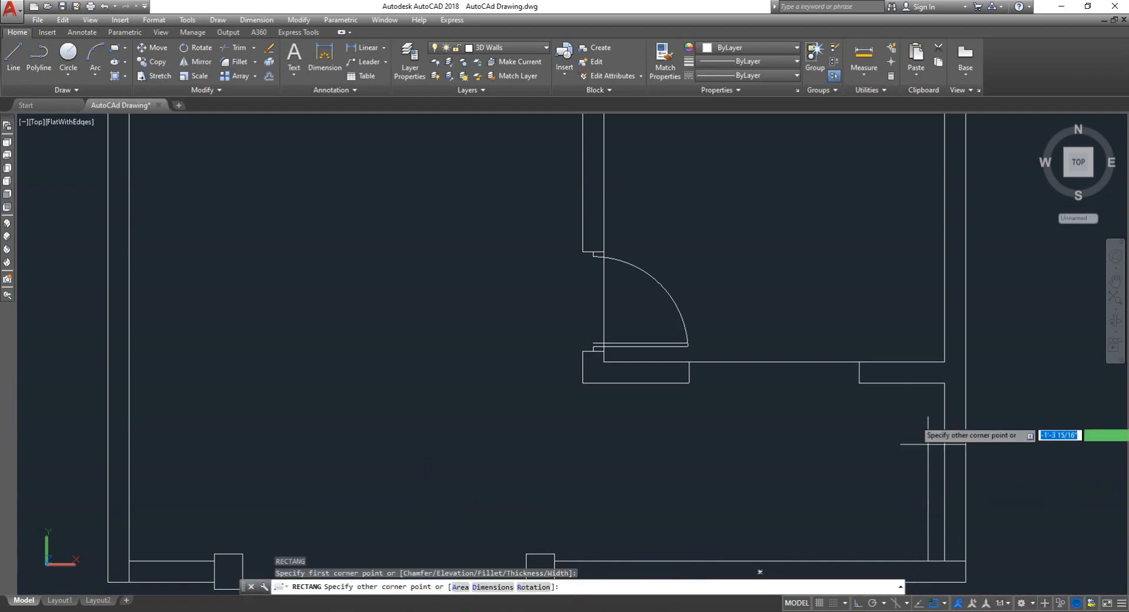
left_click(945, 382)
key("Escape")
scroll(761, 476, "down", 3)
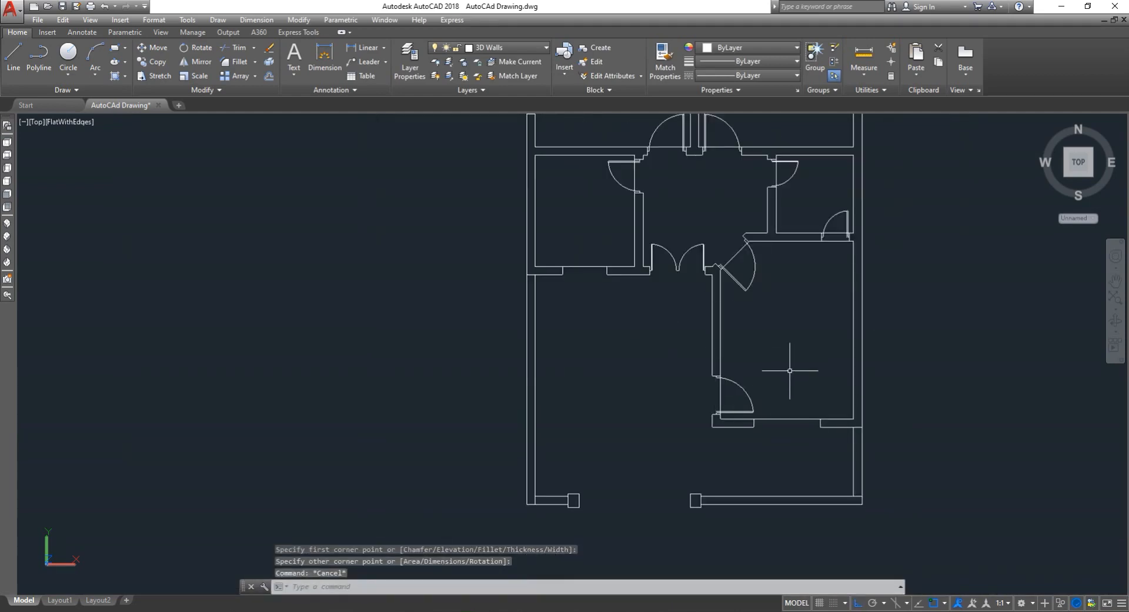
- Offset the lower-right room's polyline outline 9" outward with the Offset command
type("o")
key("Return")
type("5")
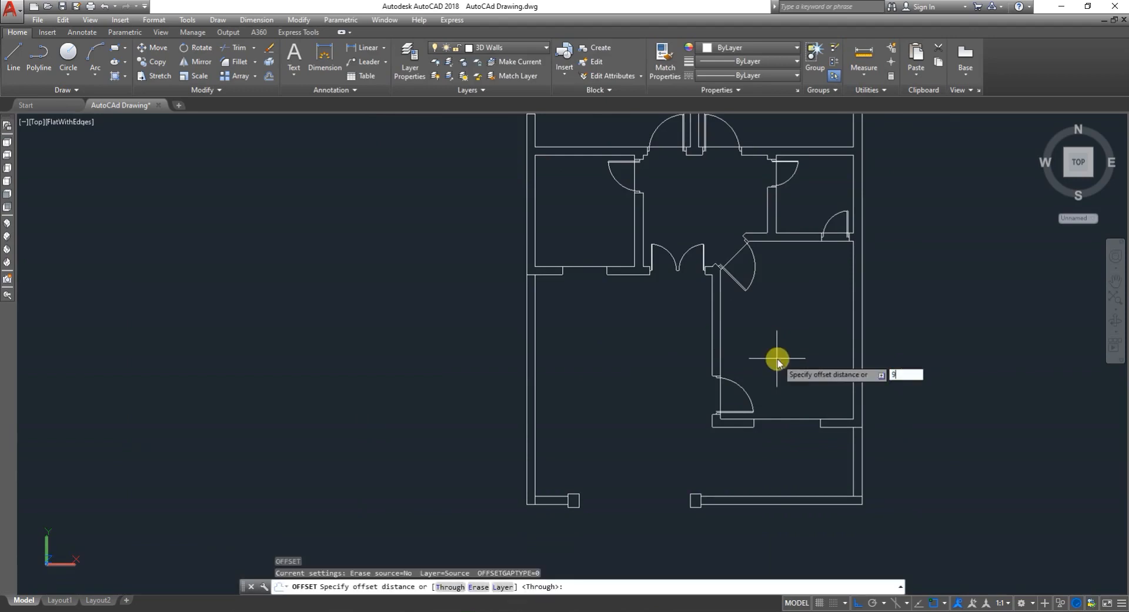
key("Return")
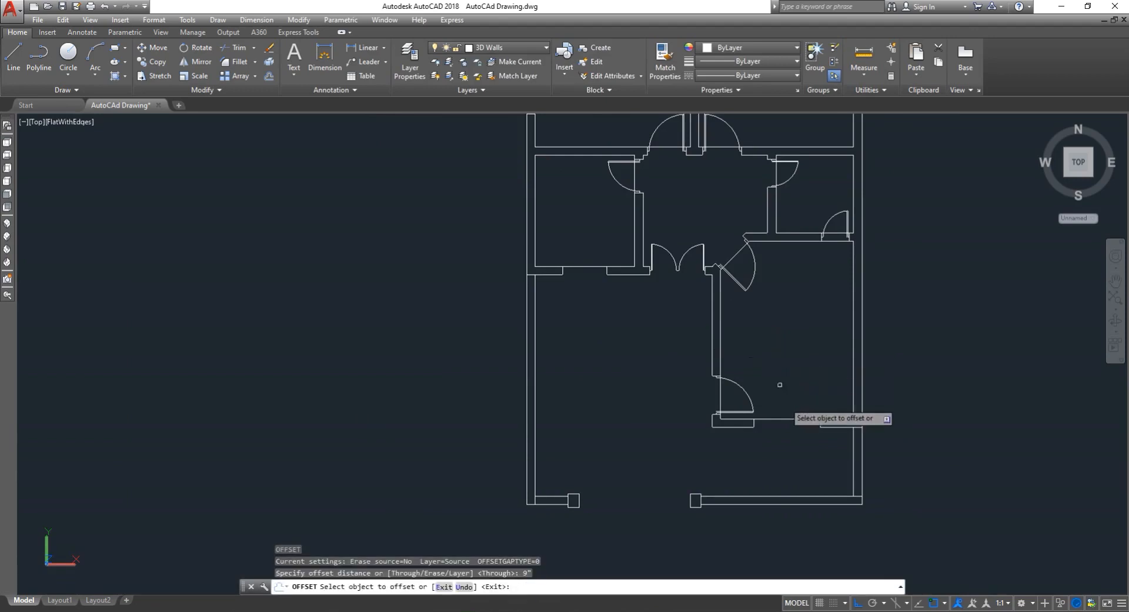
left_click(796, 415)
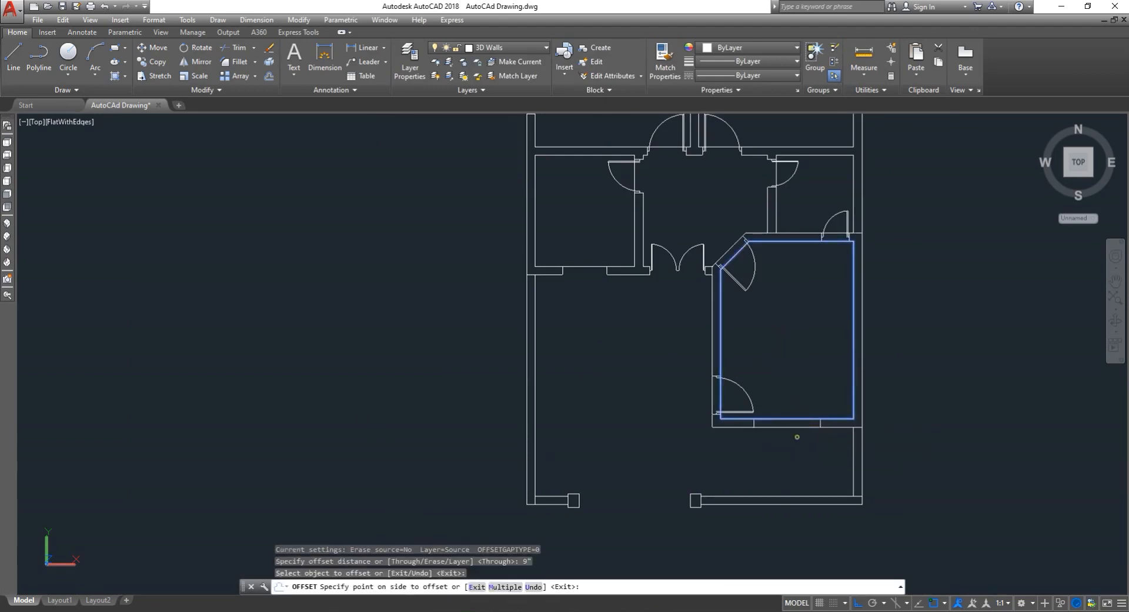
left_click(796, 436)
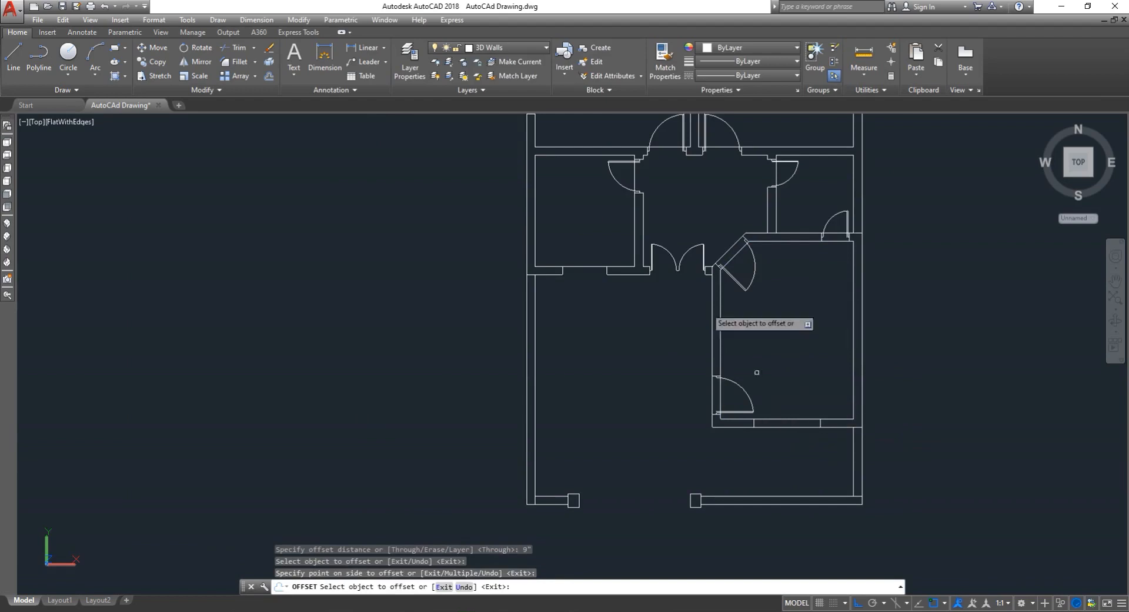
- Offset the left middle room's and the small right room's rectangles 9" outward as well
left_click(591, 267)
left_click(583, 277)
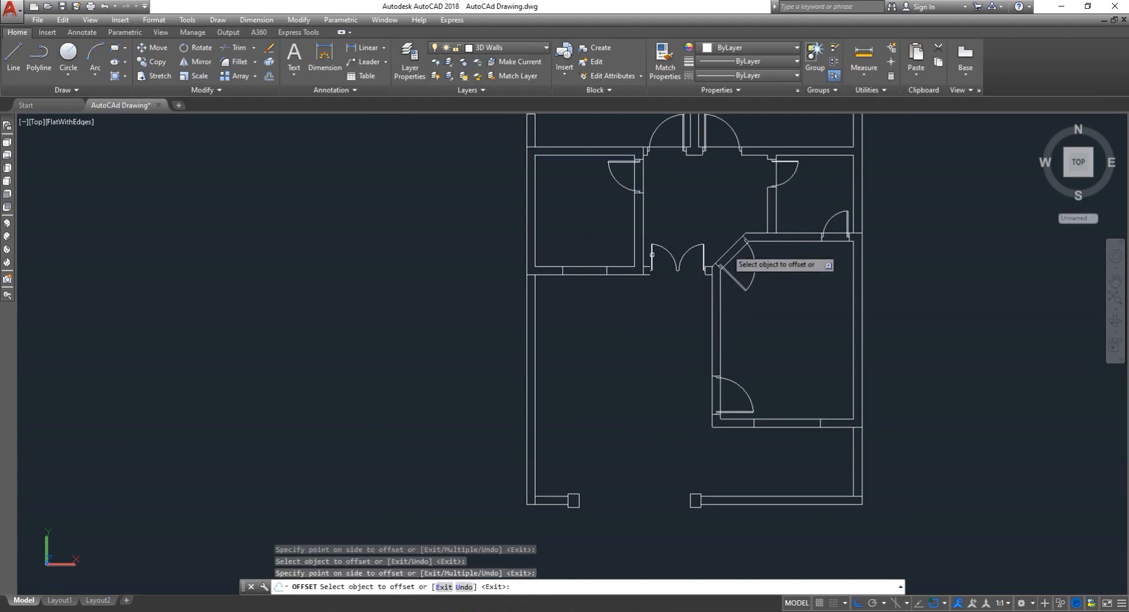
scroll(836, 229, "up", 3)
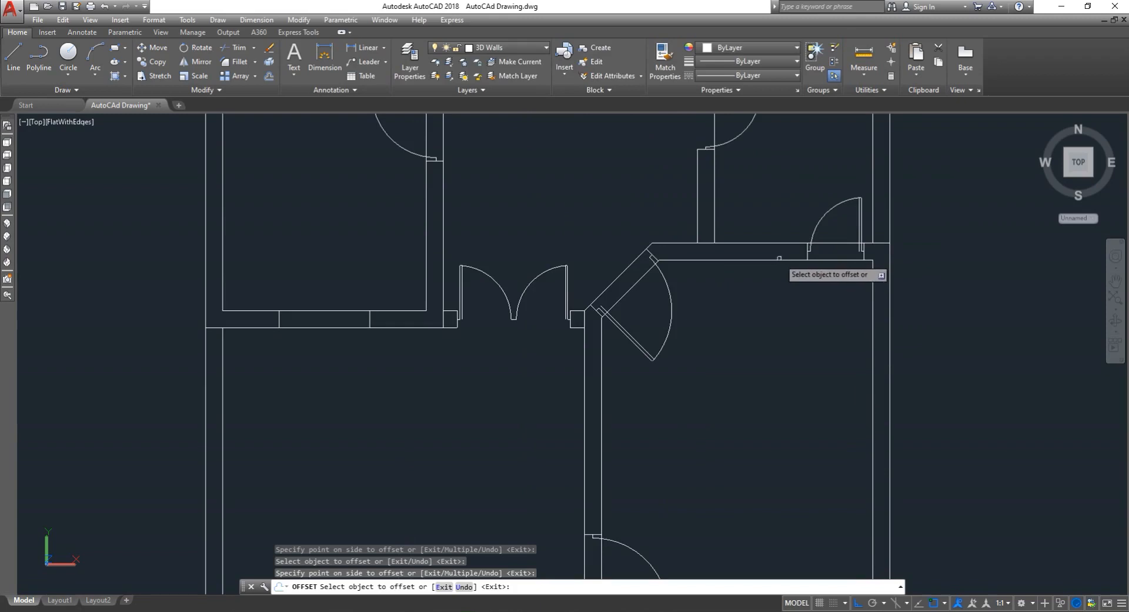
left_click(830, 261)
left_click(828, 239)
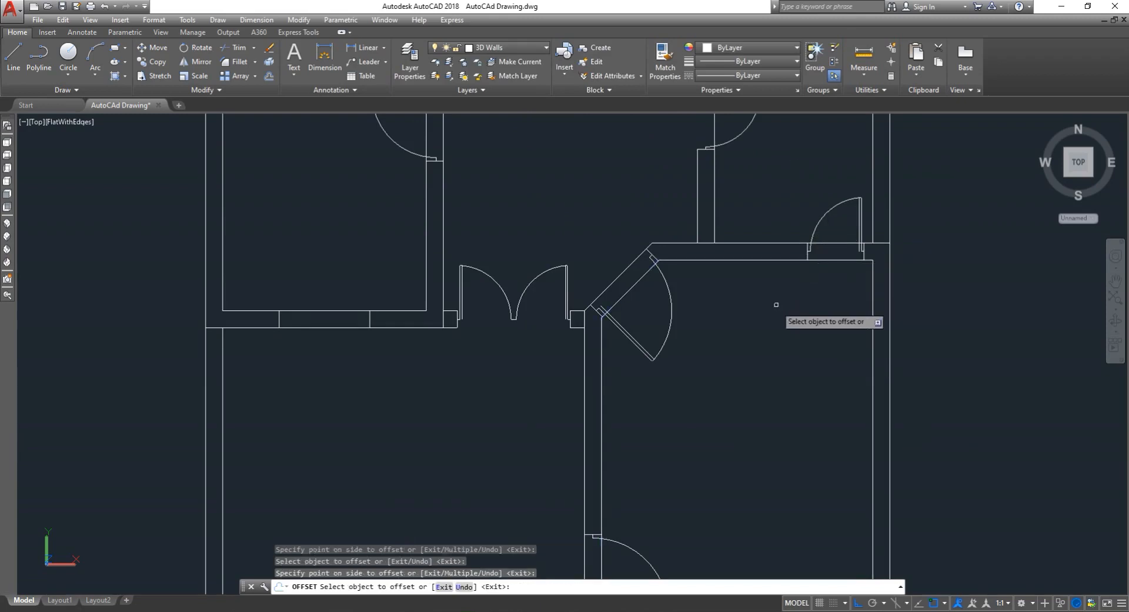
scroll(775, 305, "down", 3)
scroll(764, 232, "up", 4)
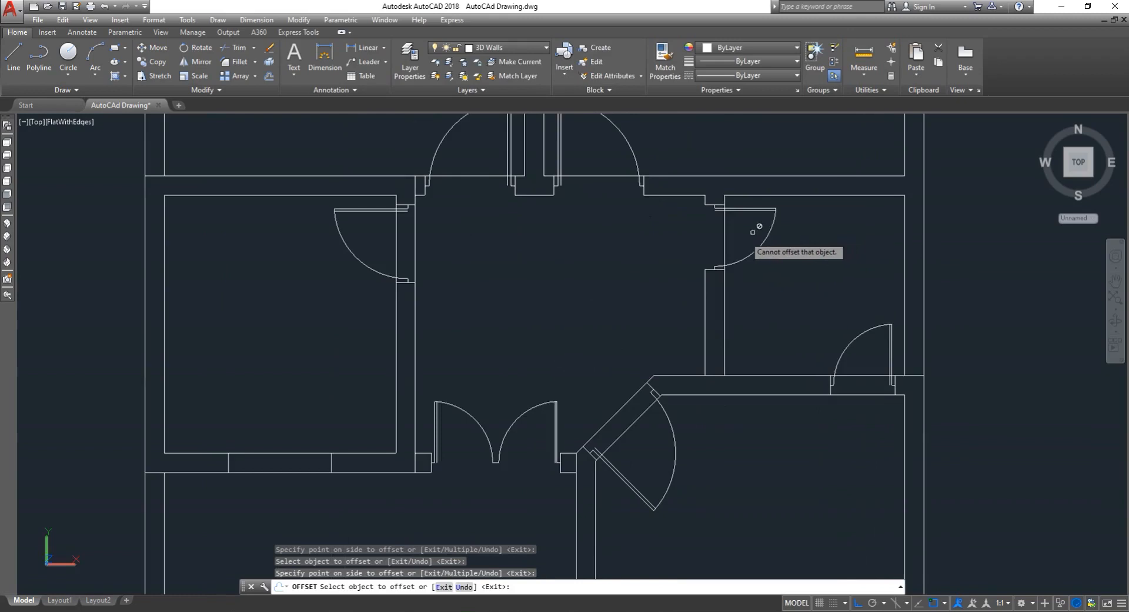
- Offset the remaining room rectangles, including the upper rooms and the left middle room, 9" outward, then exit Offset
left_click(723, 241)
left_click(700, 264)
scroll(688, 272, "down", 2)
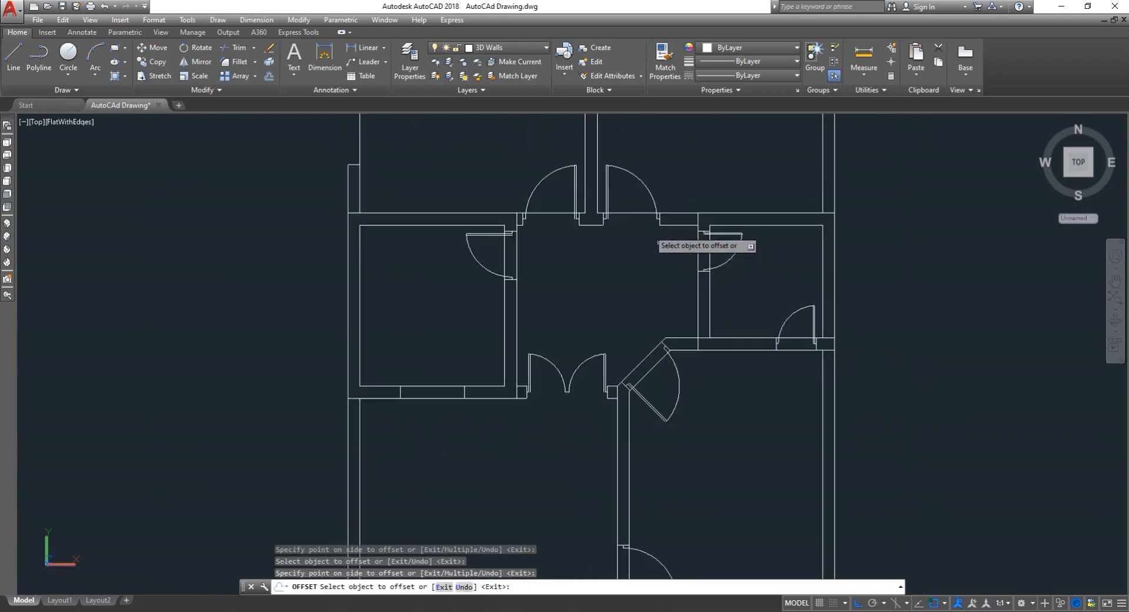
left_click(622, 212)
left_click(582, 229)
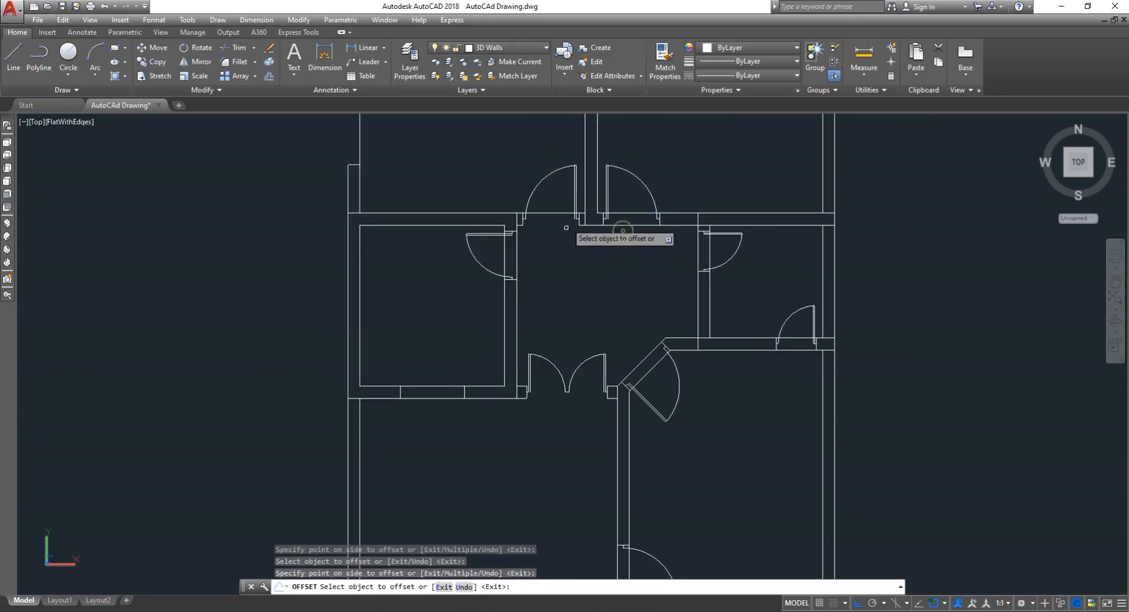
left_click(547, 213)
left_click(547, 229)
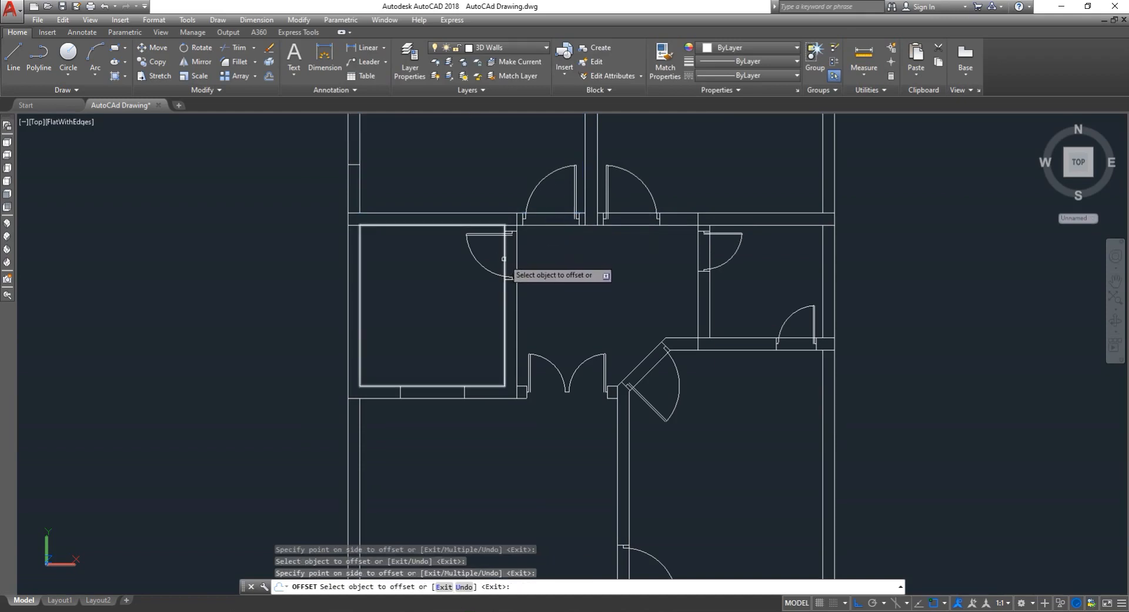
left_click(505, 271)
left_click(533, 256)
scroll(555, 259, "down", 4)
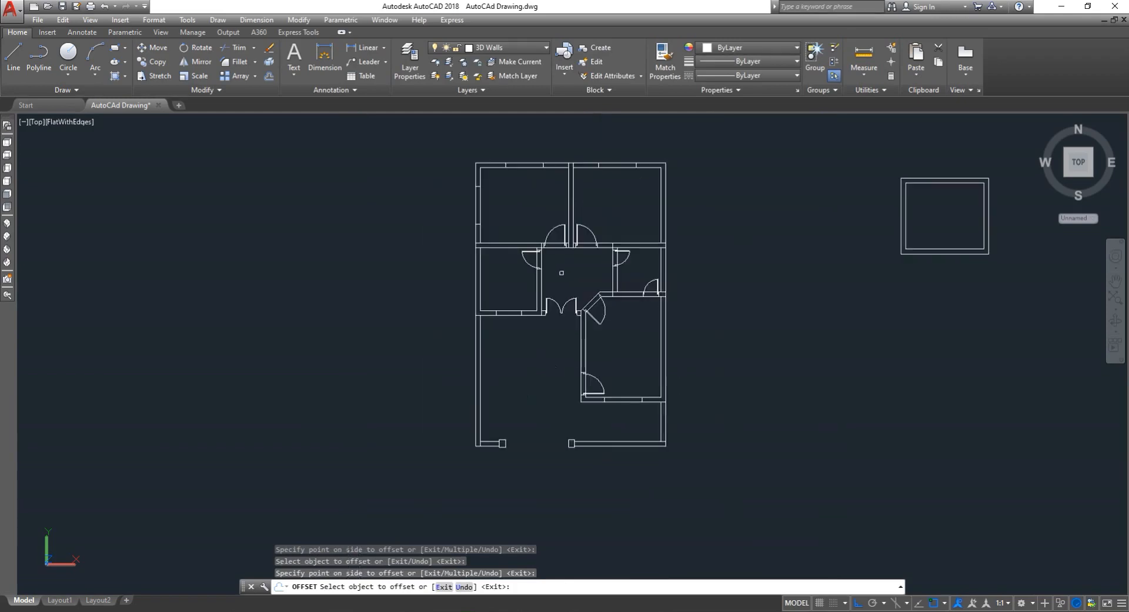
key("Escape")
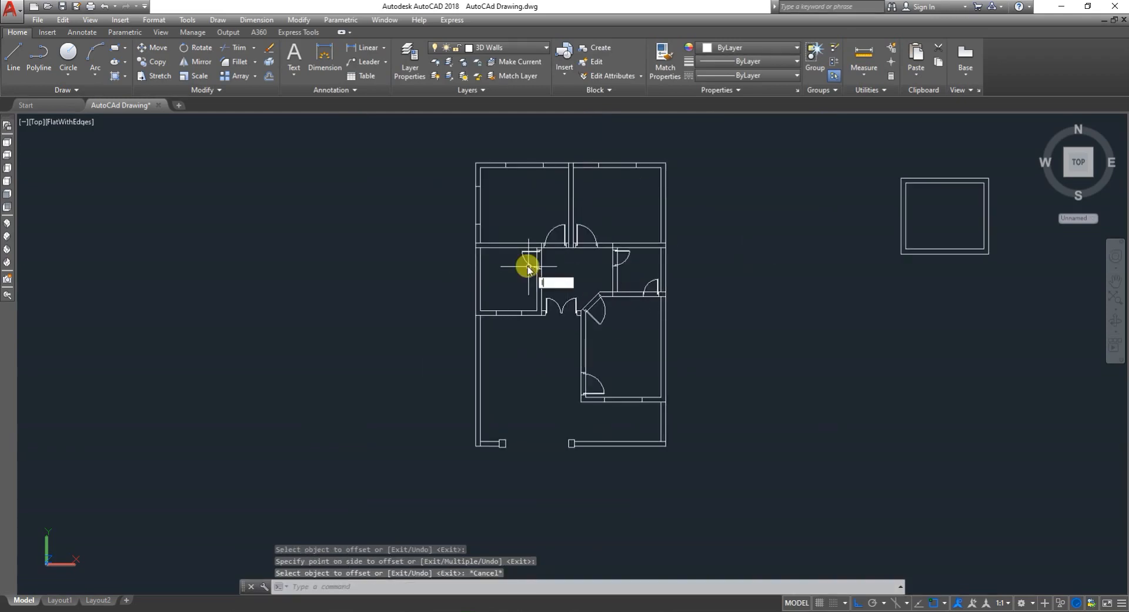
- Turn off layer 0 in Layer Properties to hide the original floor plan drawing
type("LA")
key("Return")
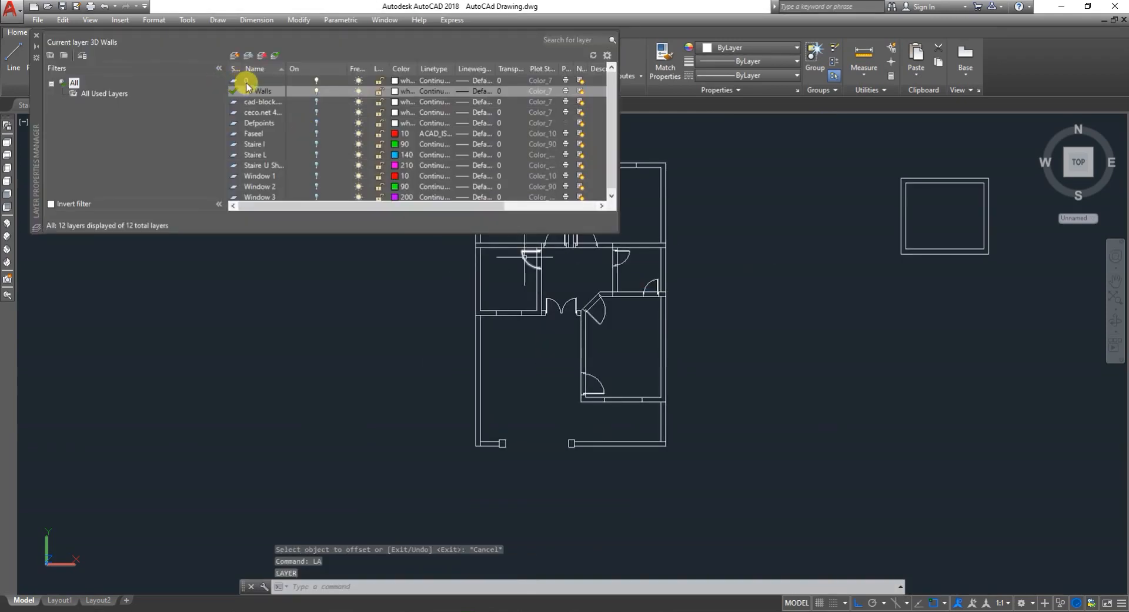
left_click(317, 80)
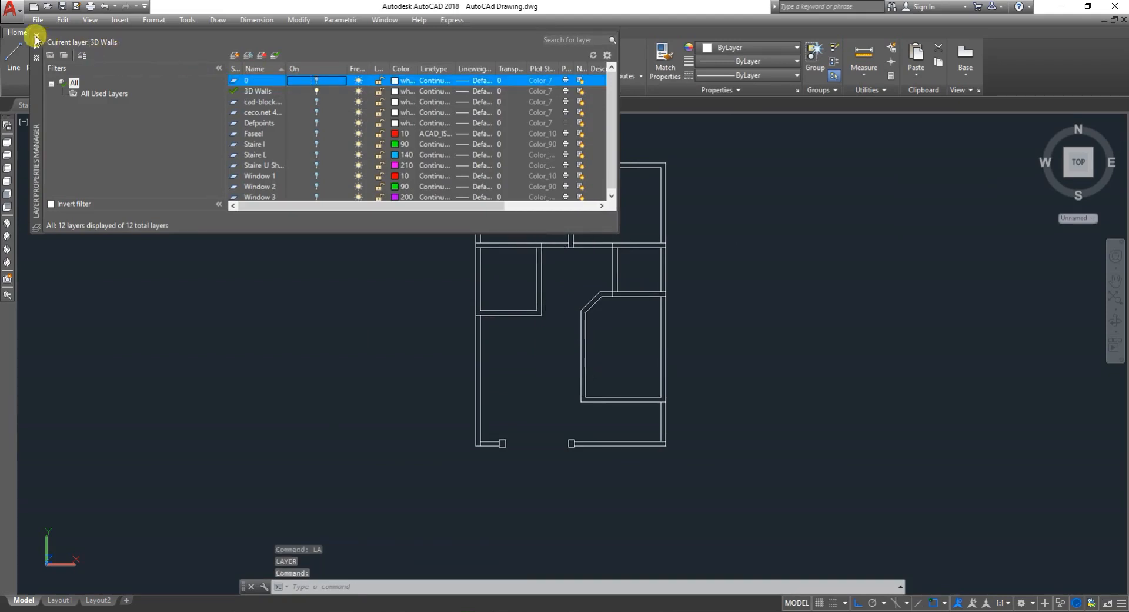
left_click(36, 38)
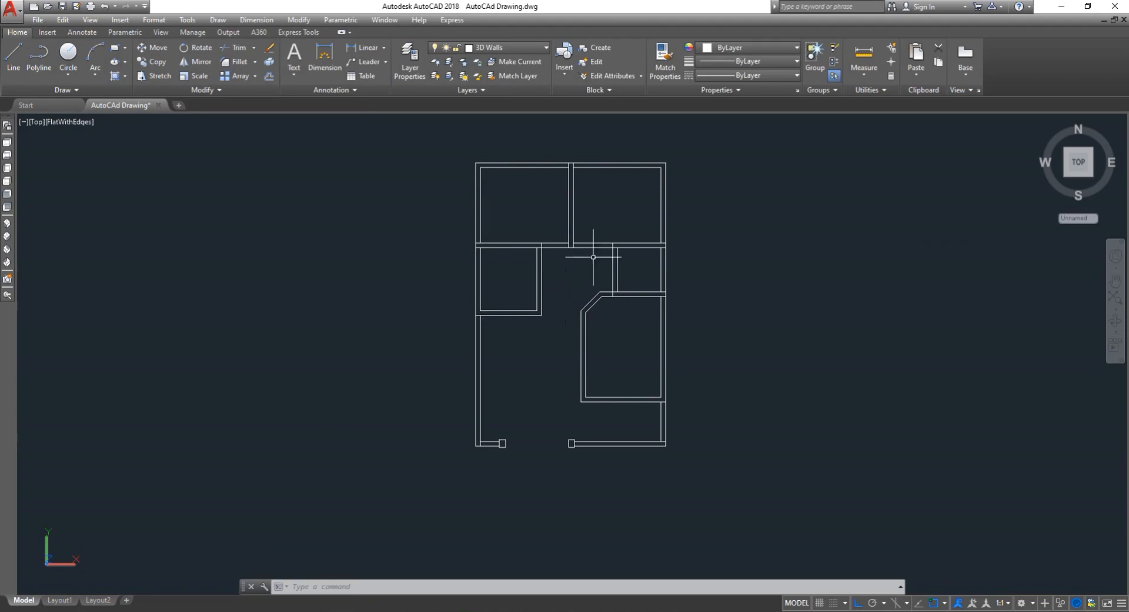
- Extrude all the offset room wall outlines to a height of 10'
scroll(614, 289, "down", 4)
scroll(599, 281, "up", 5)
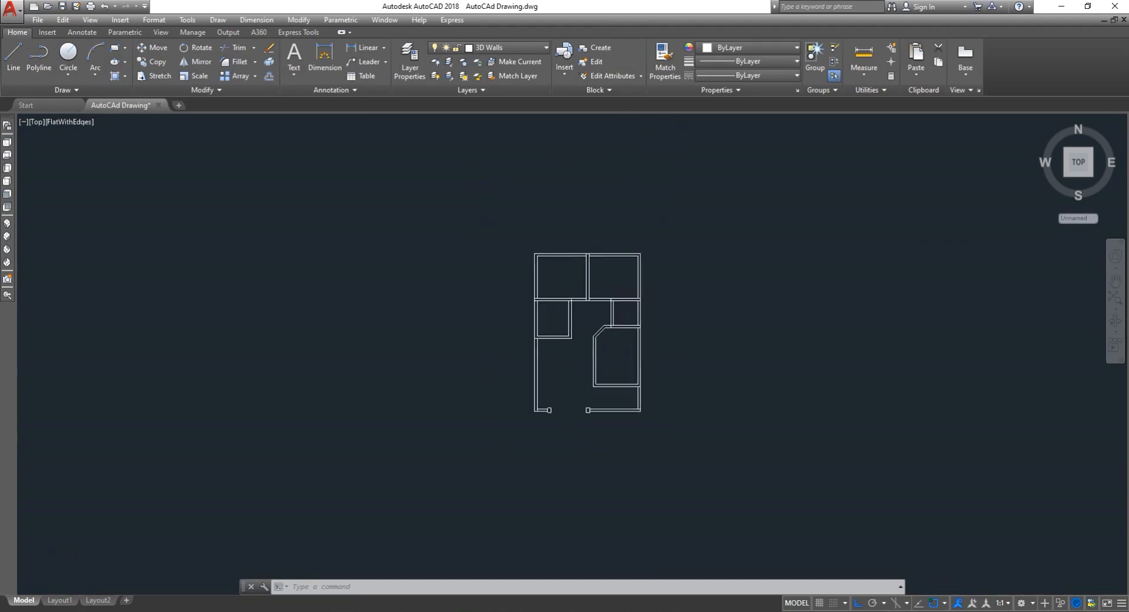
scroll(678, 387, "down", 2)
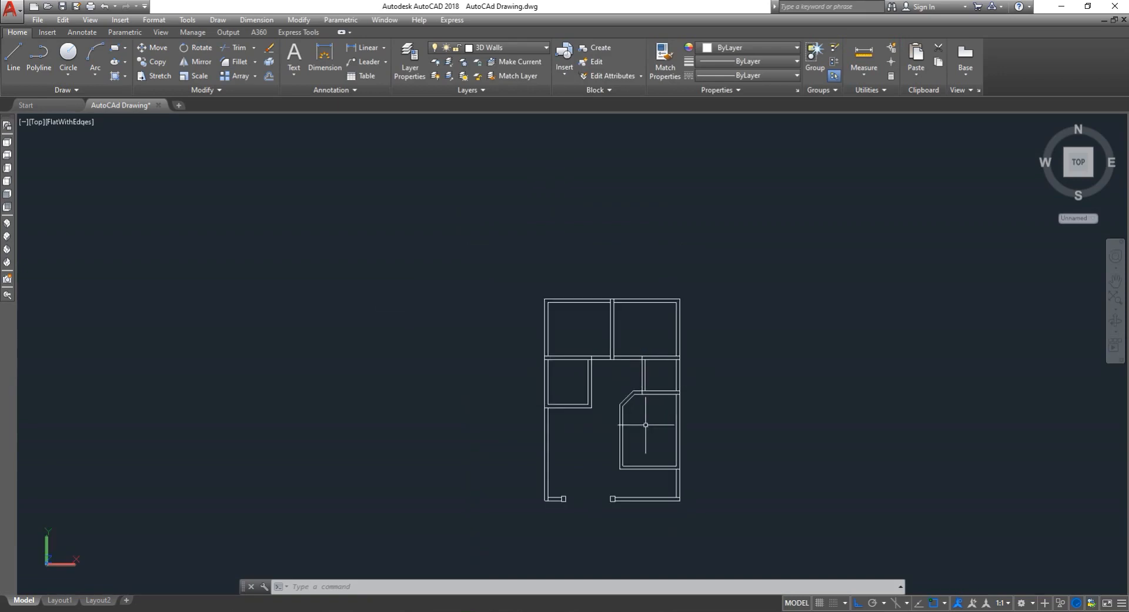
scroll(646, 424, "up", 3)
scroll(646, 420, "down", 3)
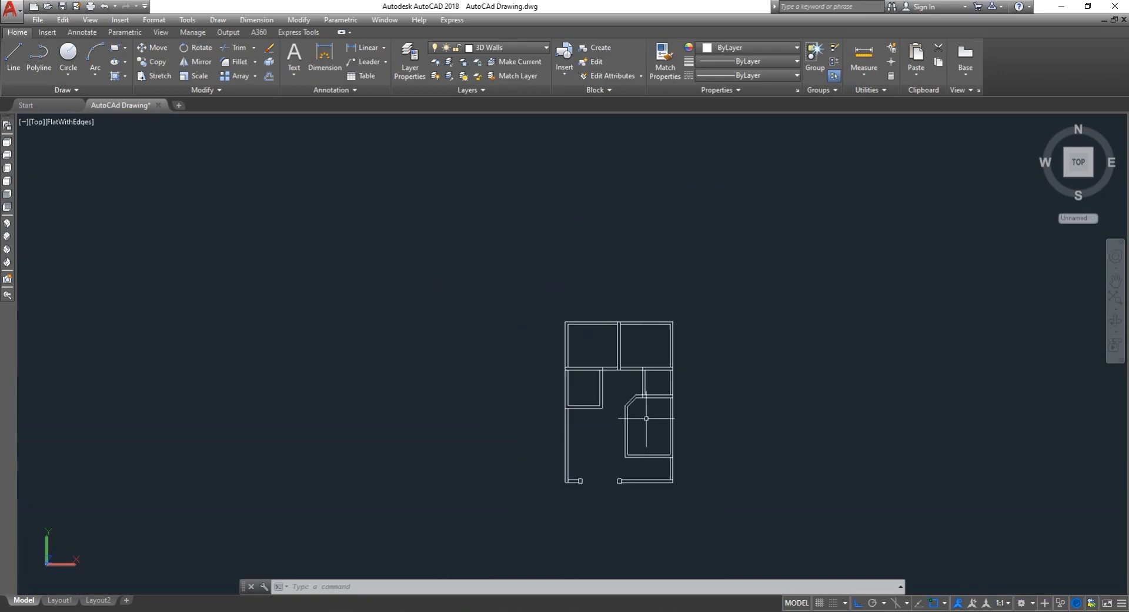
scroll(645, 406, "up", 4)
scroll(634, 382, "down", 2)
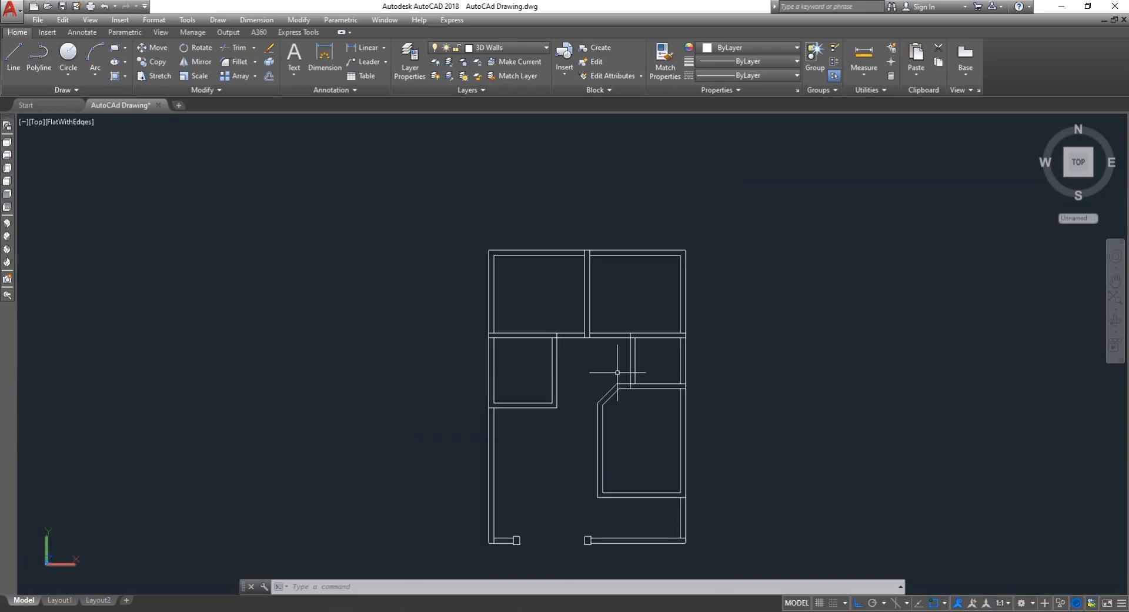
scroll(659, 357, "up", 2)
scroll(680, 372, "down", 2)
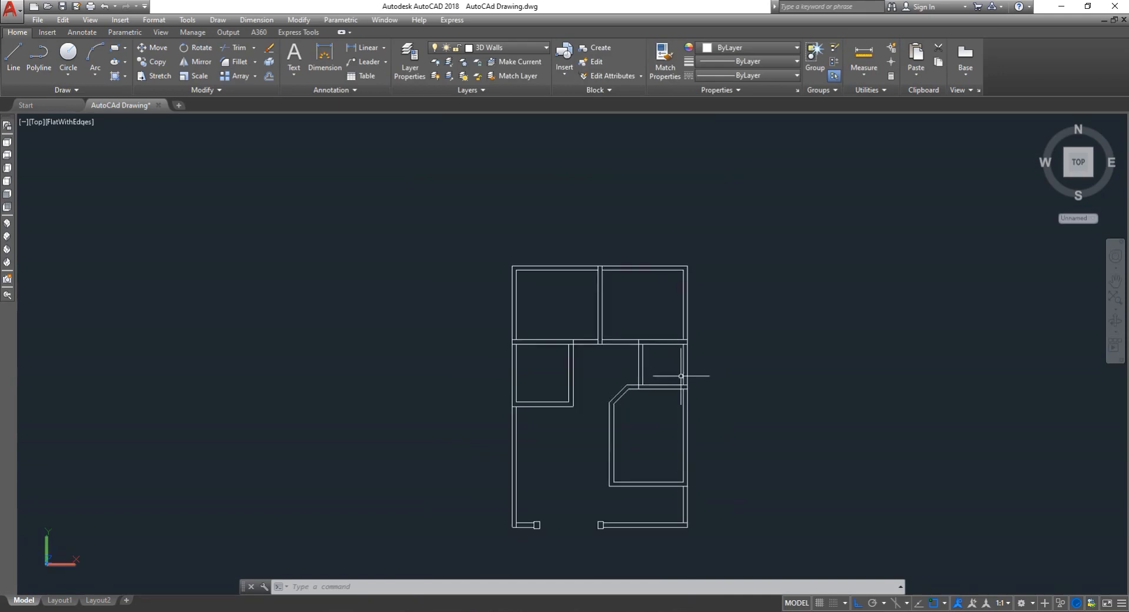
type("e")
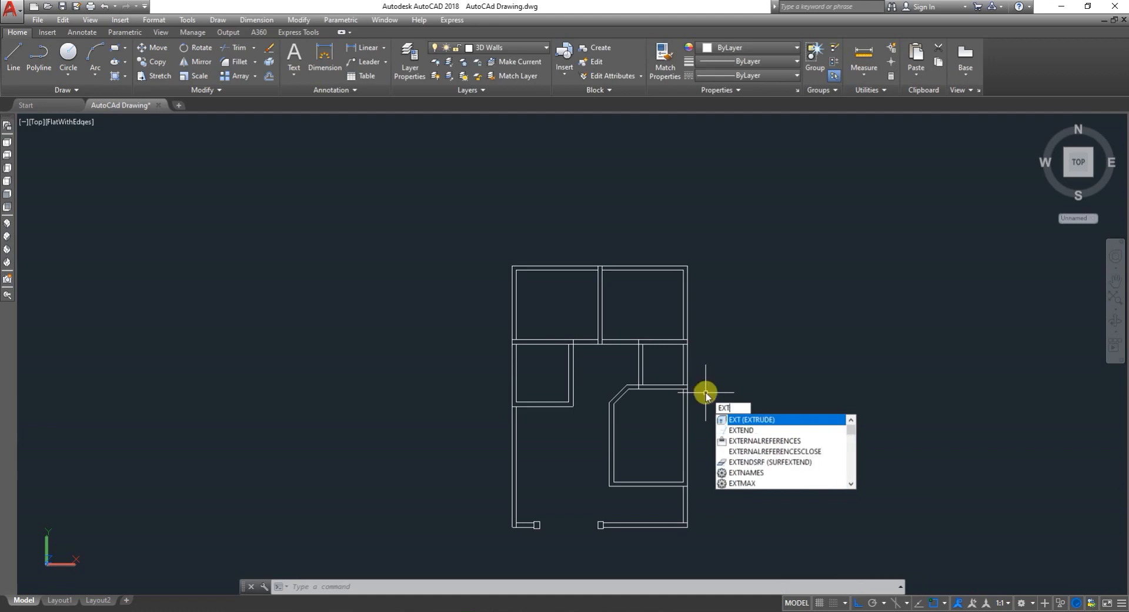
key("Return")
left_click(756, 437)
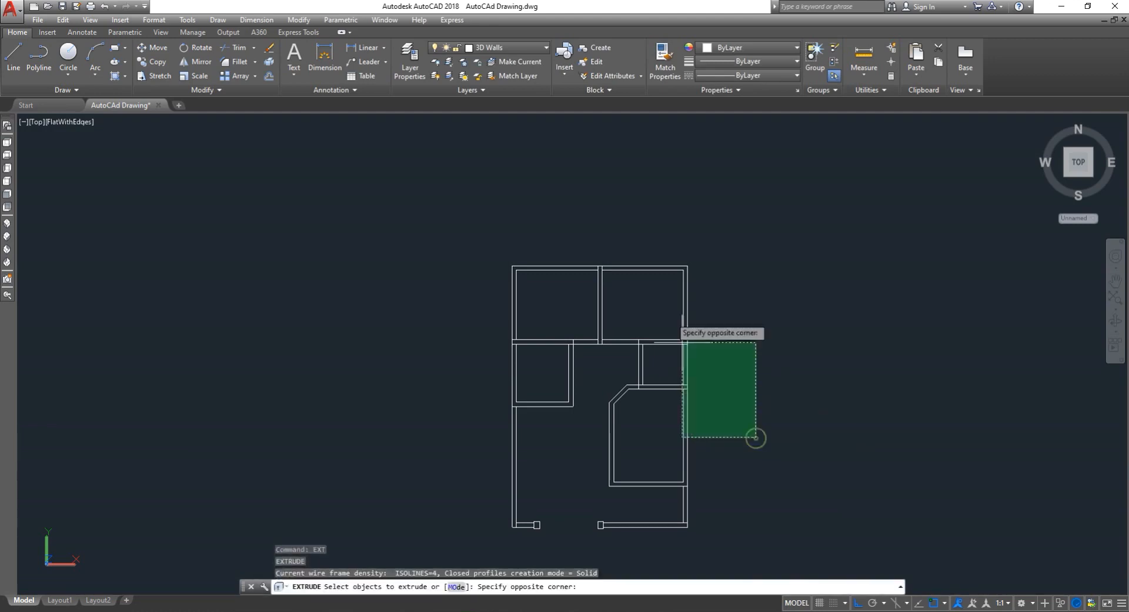
left_click(632, 250)
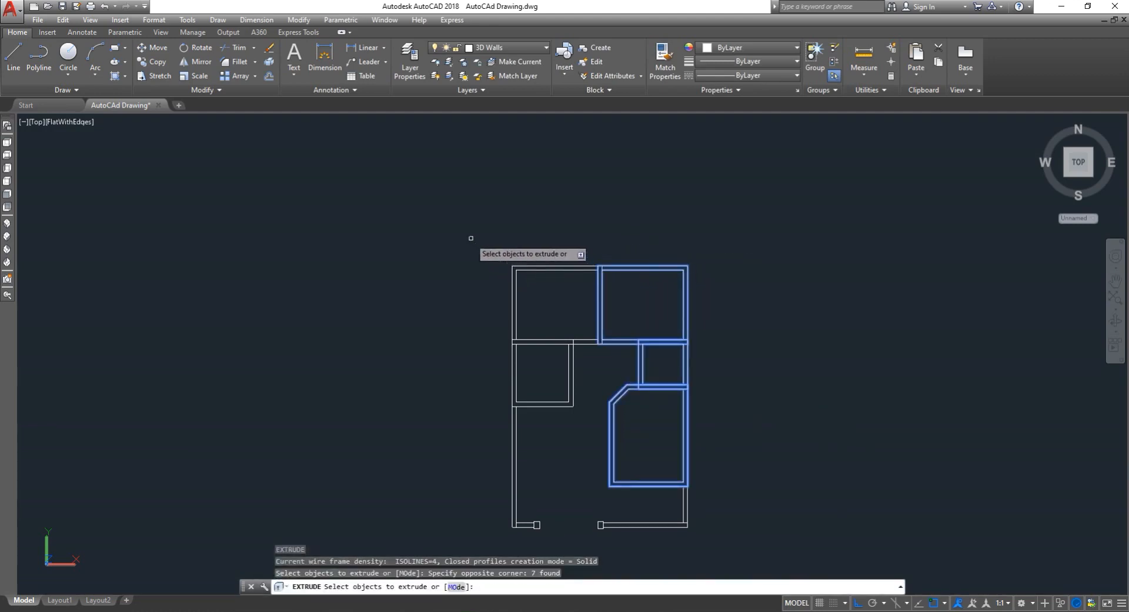
left_click(445, 230)
left_click(556, 371)
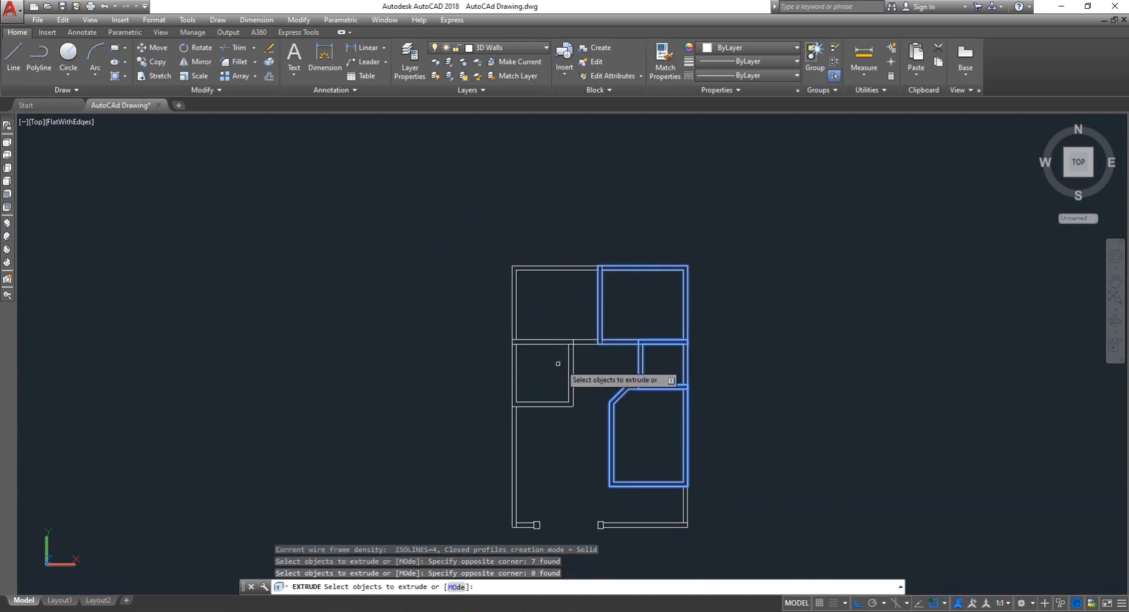
left_click(563, 369)
left_click(465, 228)
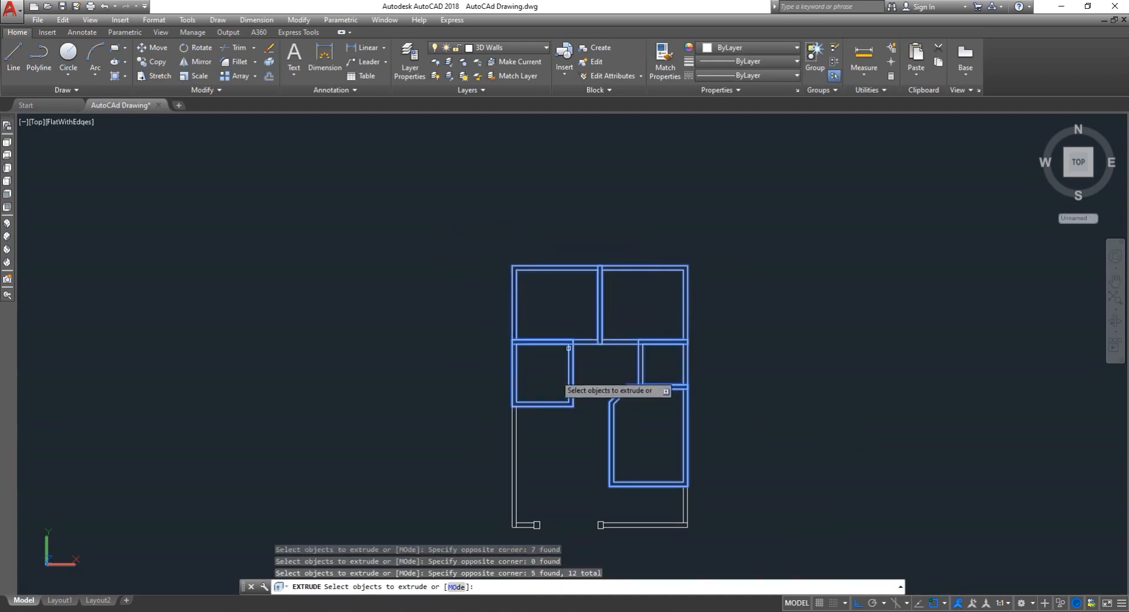
right_click(682, 389)
left_click(710, 398)
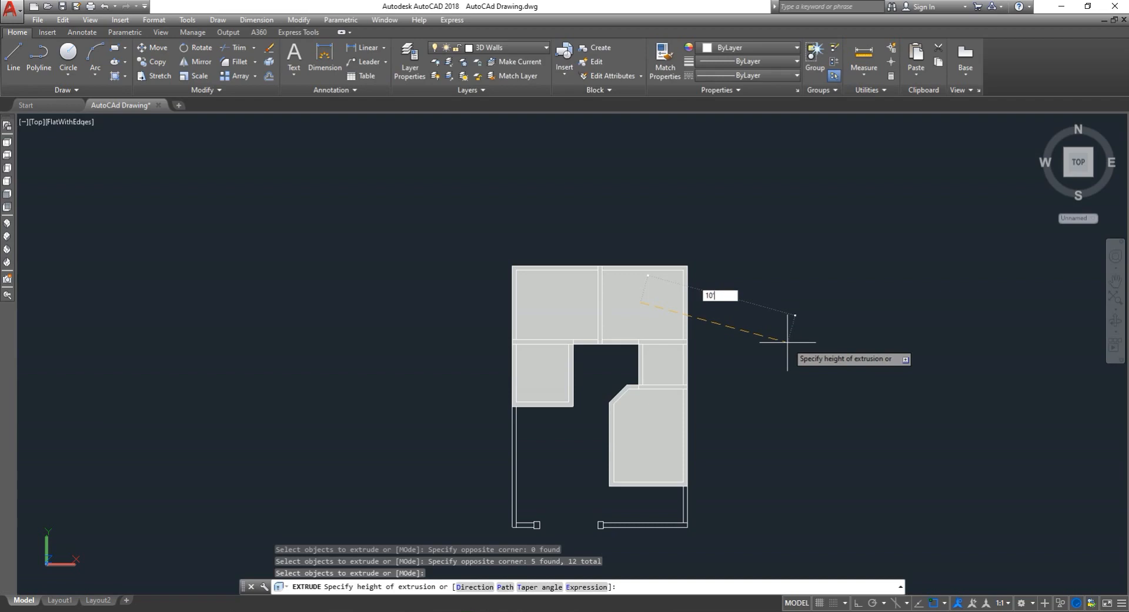
key("Return")
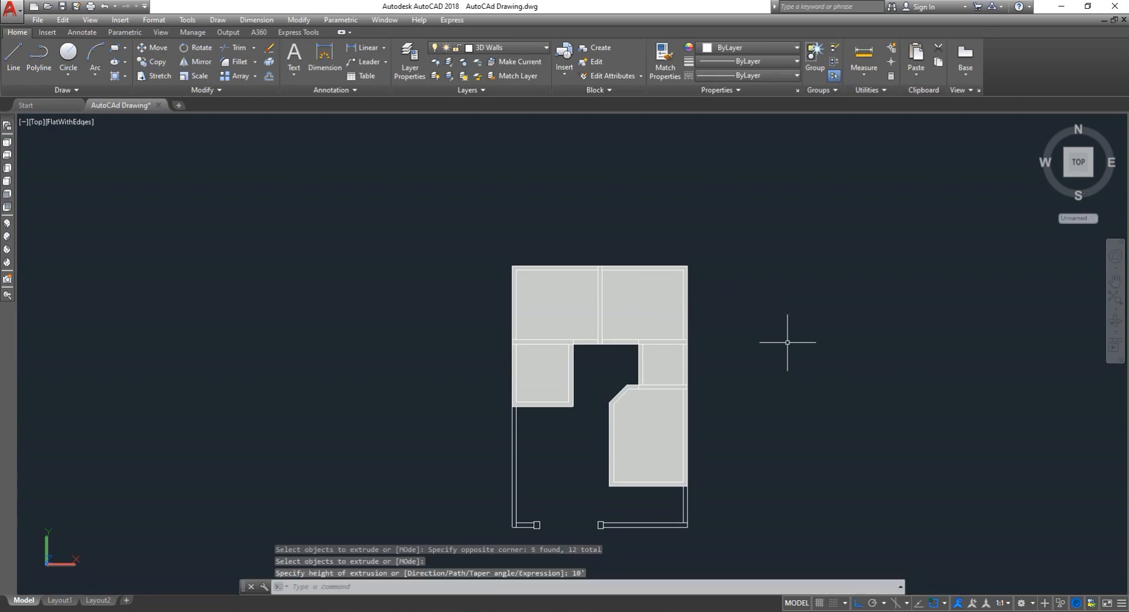
key("Escape")
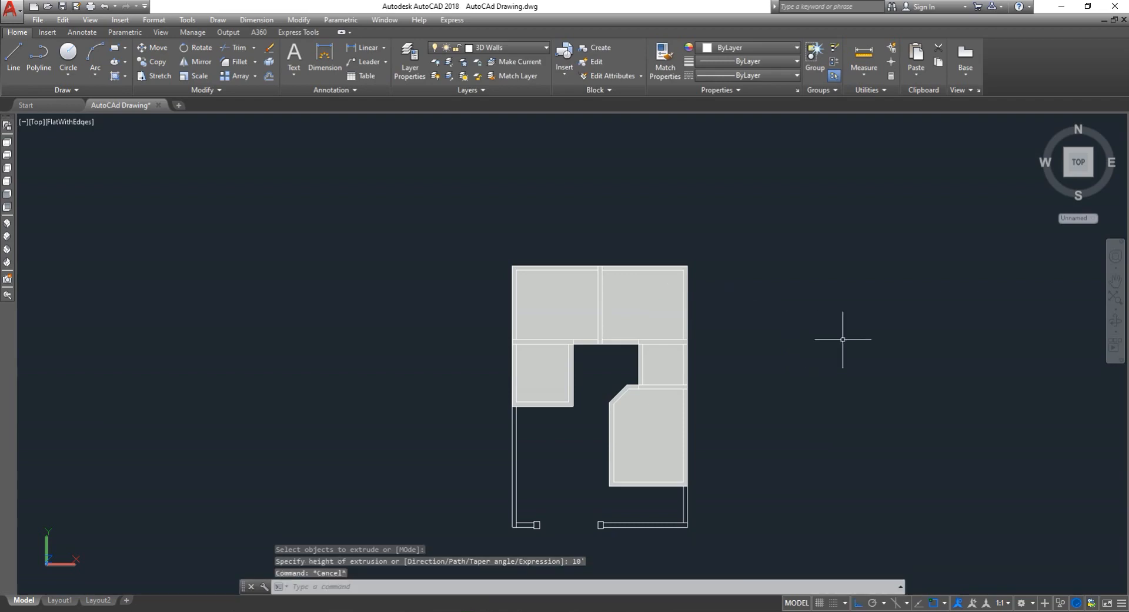
- Orbit around the model to inspect the extruded walls, then return to the top view
left_click(1115, 320)
left_click_drag(819, 398, 853, 286)
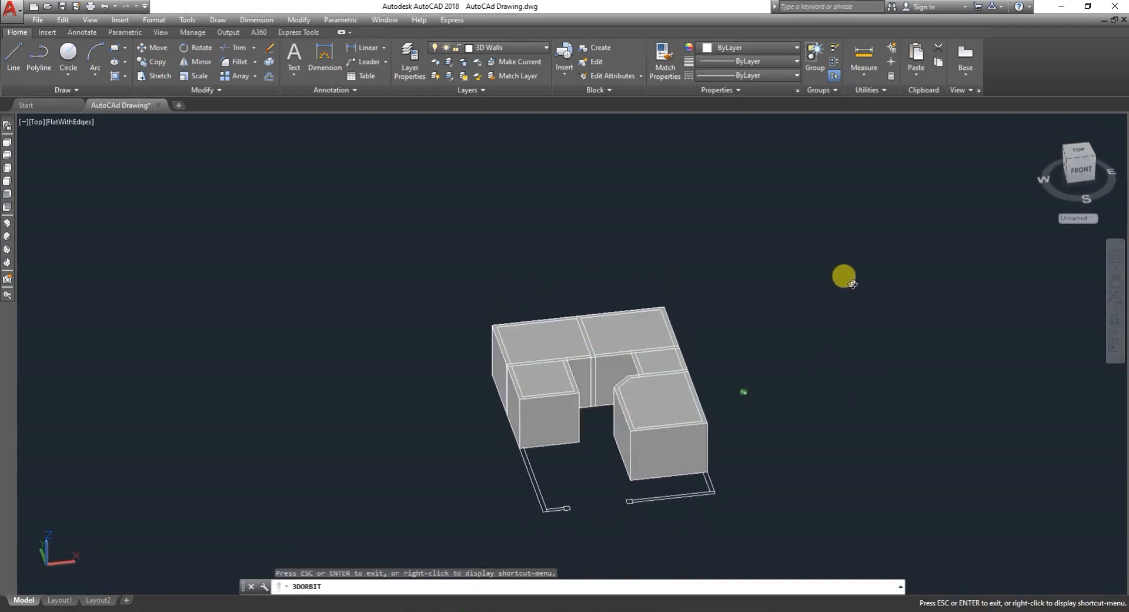
left_click_drag(791, 443, 872, 405)
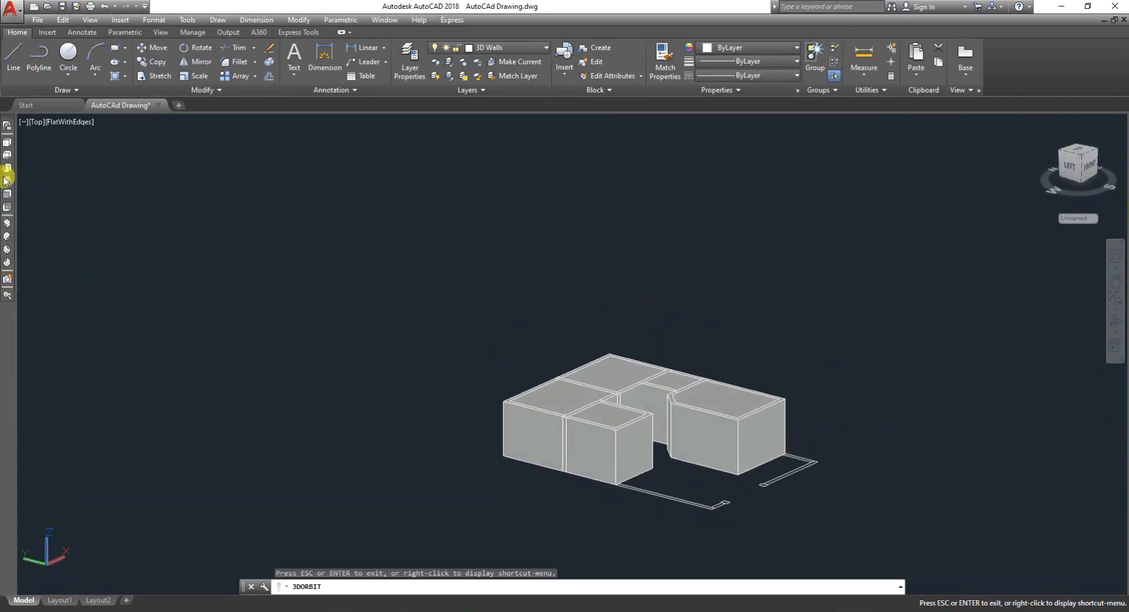
left_click(8, 143)
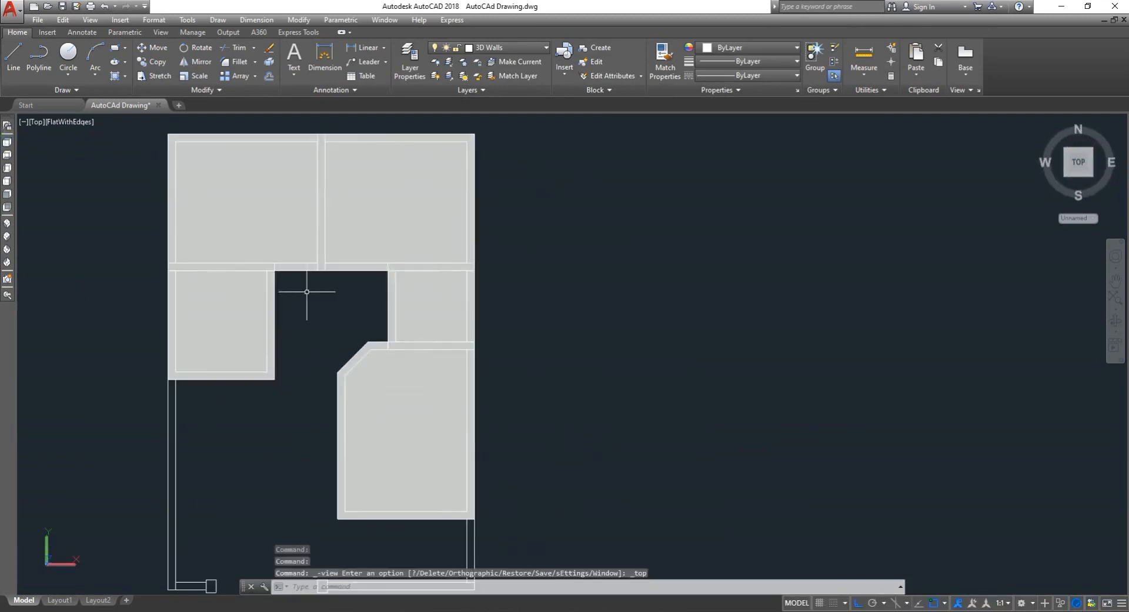
scroll(354, 330, "down", 5)
scroll(242, 360, "up", 6)
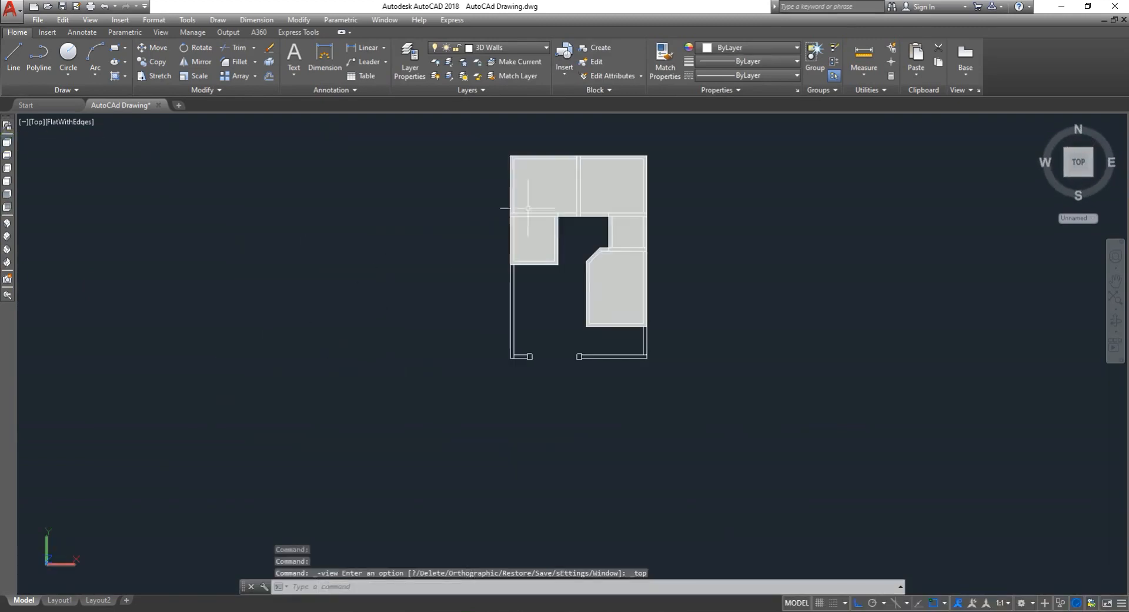
scroll(527, 223, "down", 3)
scroll(549, 229, "up", 8)
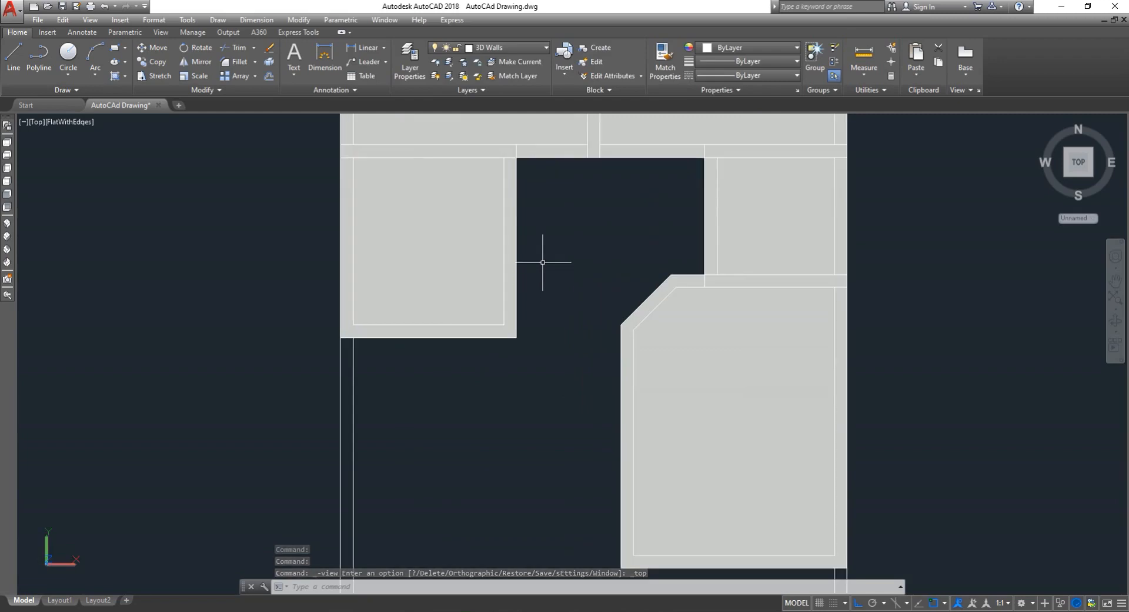
scroll(543, 271, "down", 6)
scroll(545, 280, "up", 3)
key("Escape")
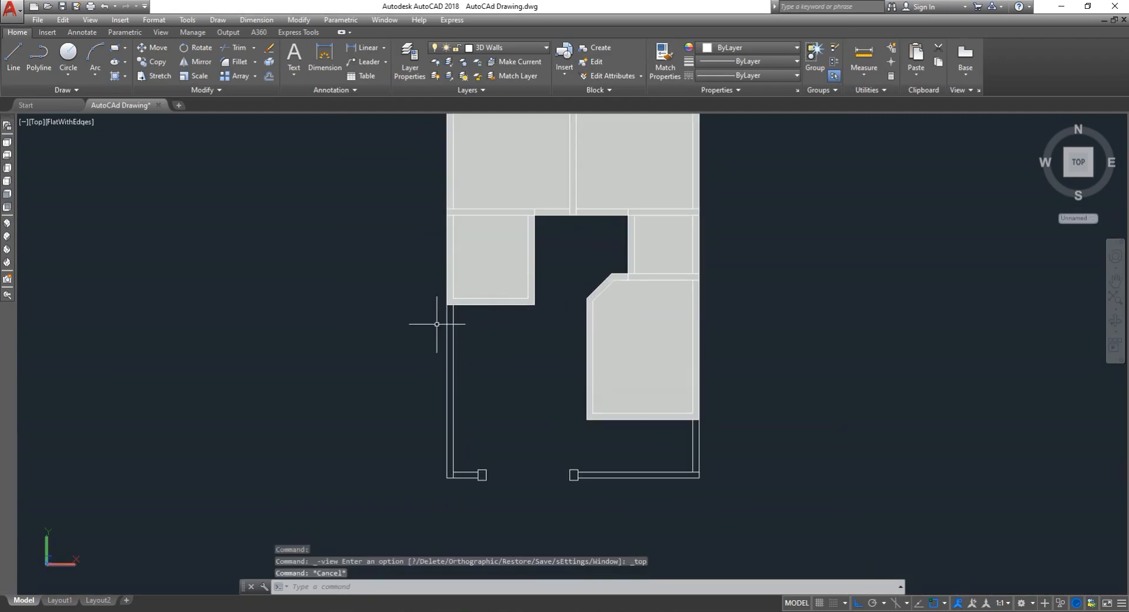
- Extrude the four front boundary wall outlines to a height of 6'
scroll(436, 323, "up", 2)
type("EX")
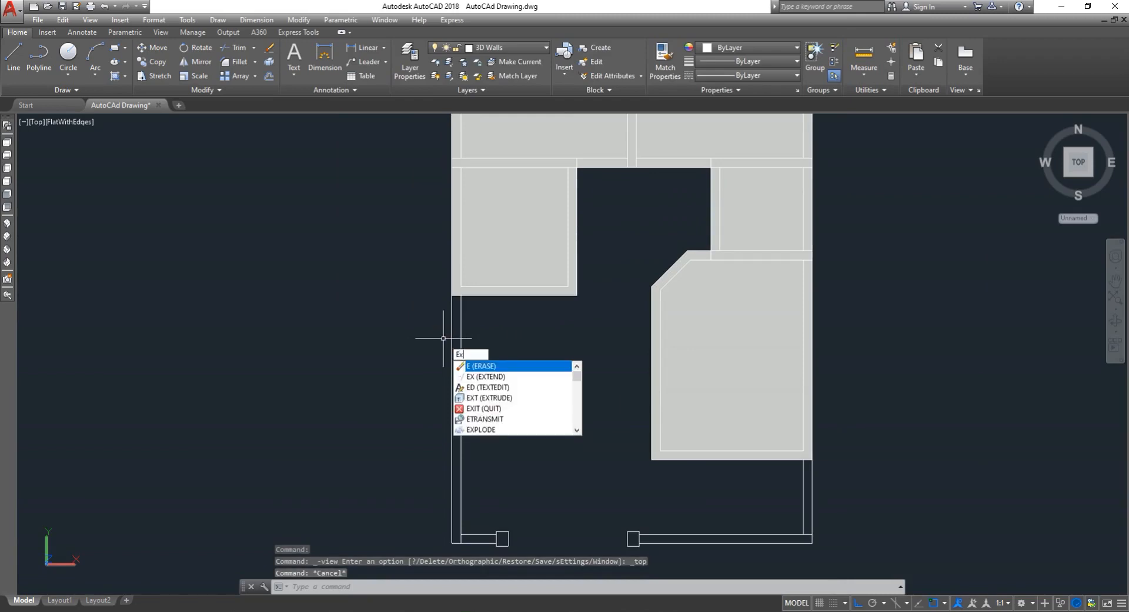
type("T")
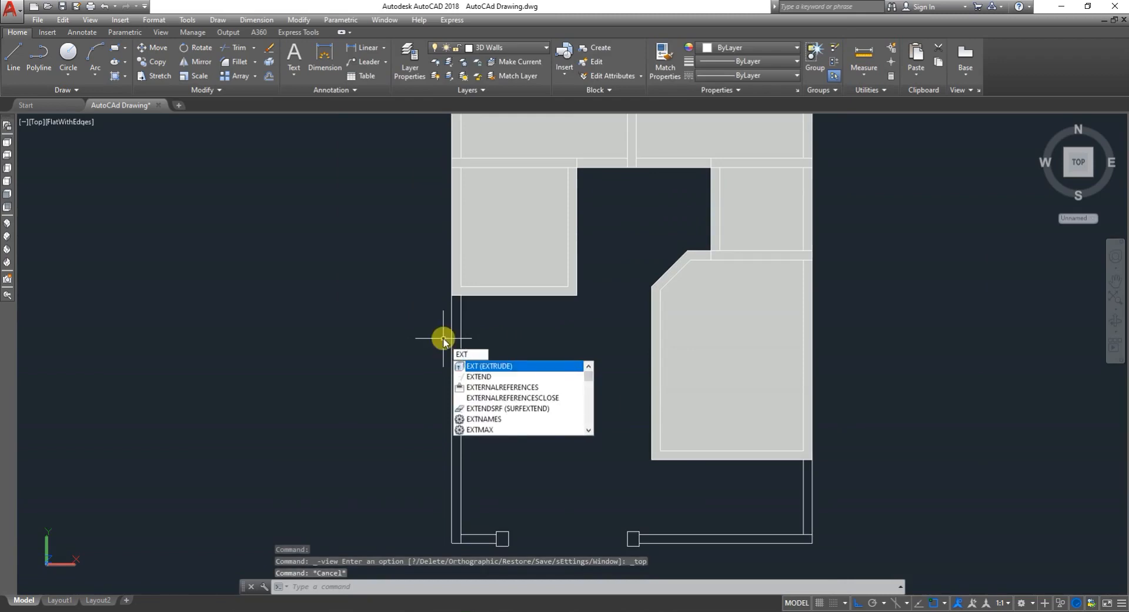
key("Return")
left_click(437, 353)
left_click(501, 380)
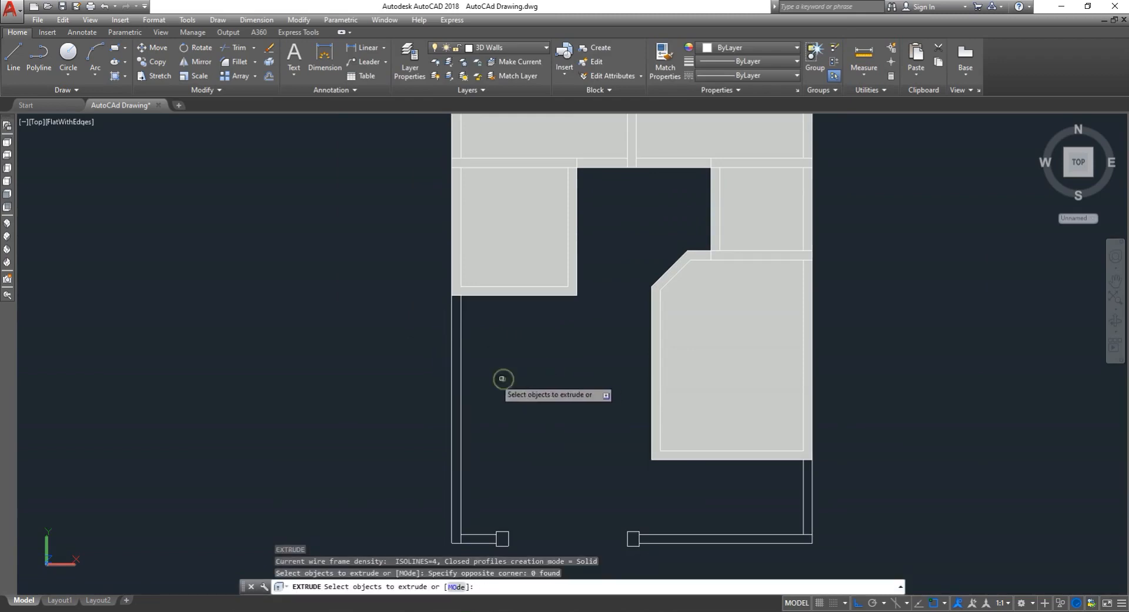
left_click(493, 377)
left_click(411, 369)
scroll(412, 365, "down", 2)
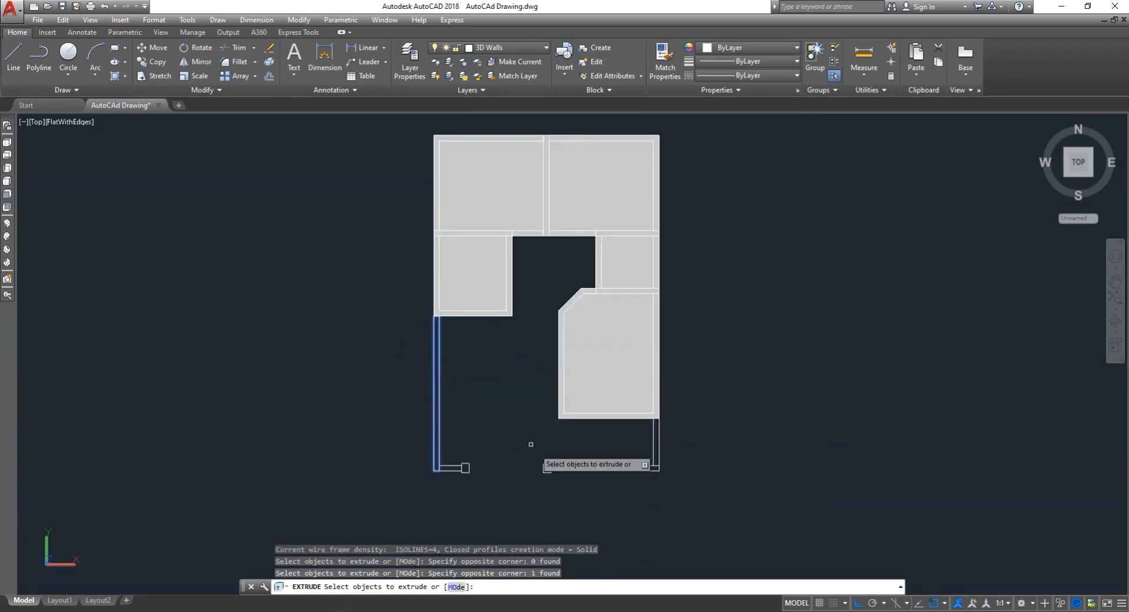
scroll(588, 477, "up", 2)
left_click(593, 484)
left_click(582, 432)
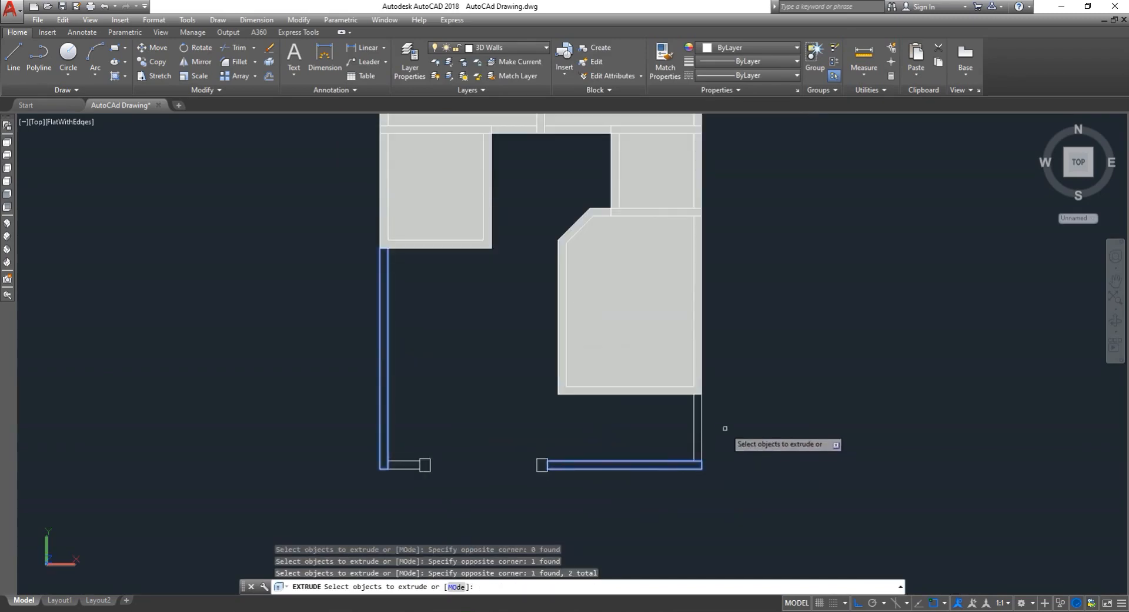
left_click(695, 419)
left_click(684, 428)
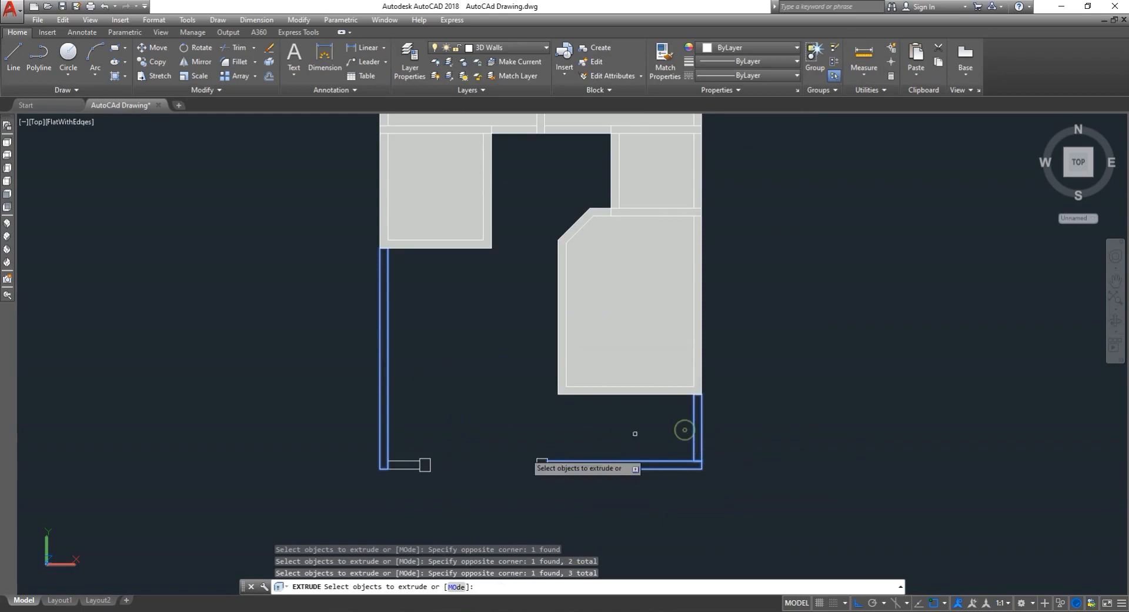
left_click(384, 484)
left_click(395, 447)
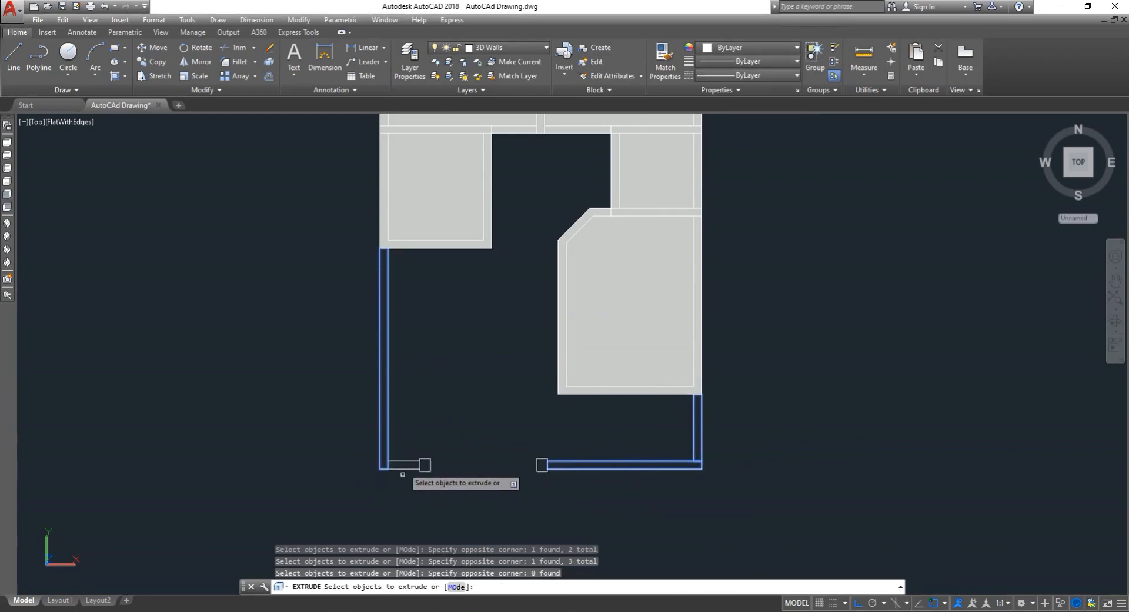
left_click(397, 447)
left_click(406, 496)
left_click(405, 487)
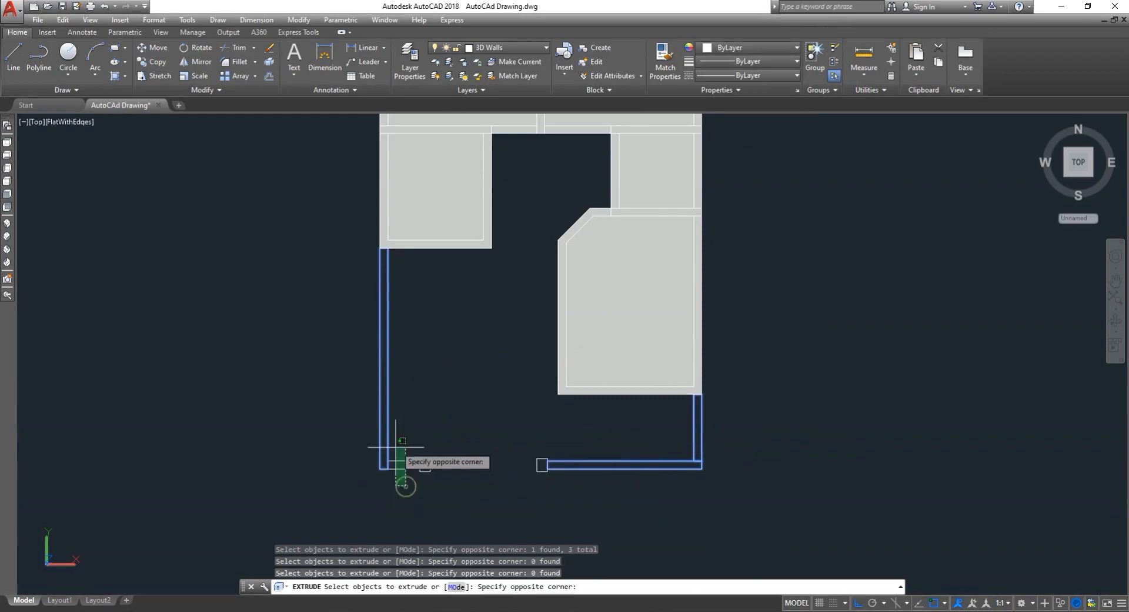
left_click(396, 444)
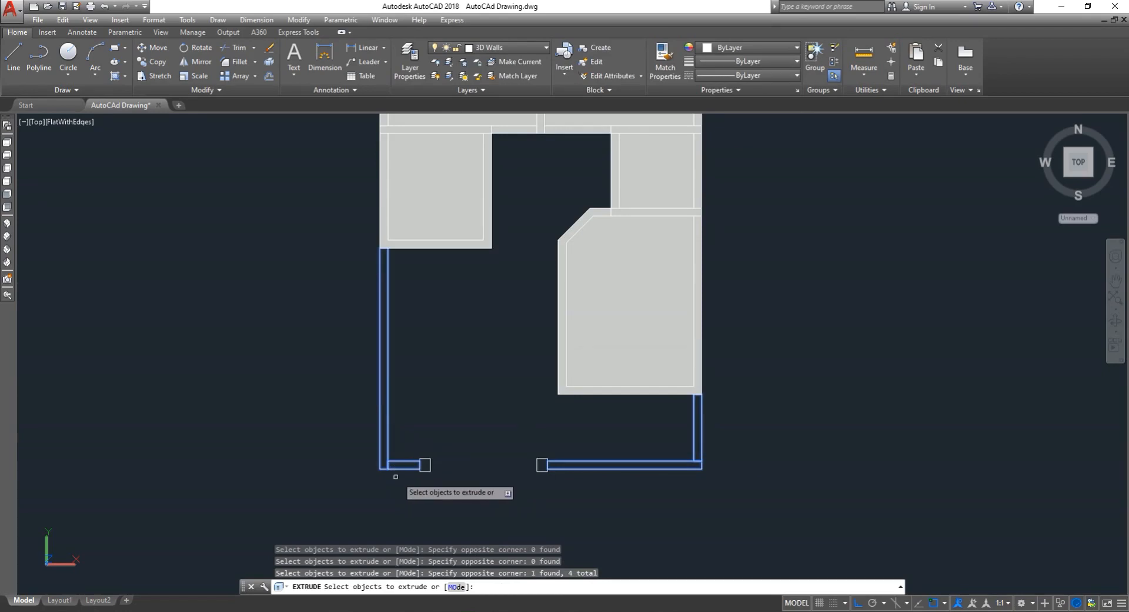
scroll(396, 473, "up", 3)
right_click(381, 448)
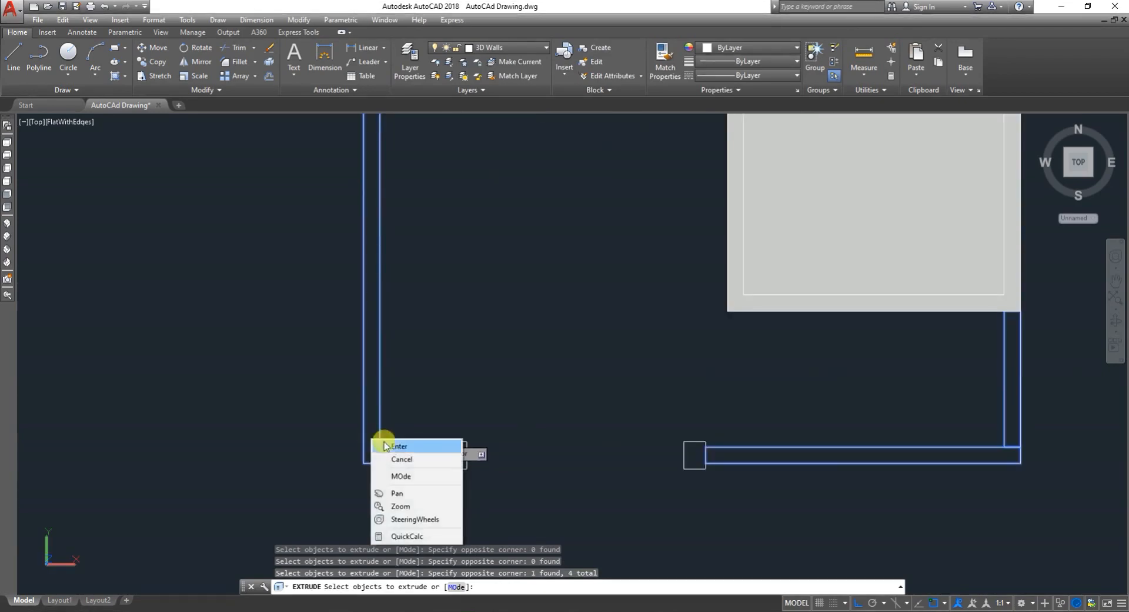
left_click(389, 447)
scroll(333, 364, "down", 4)
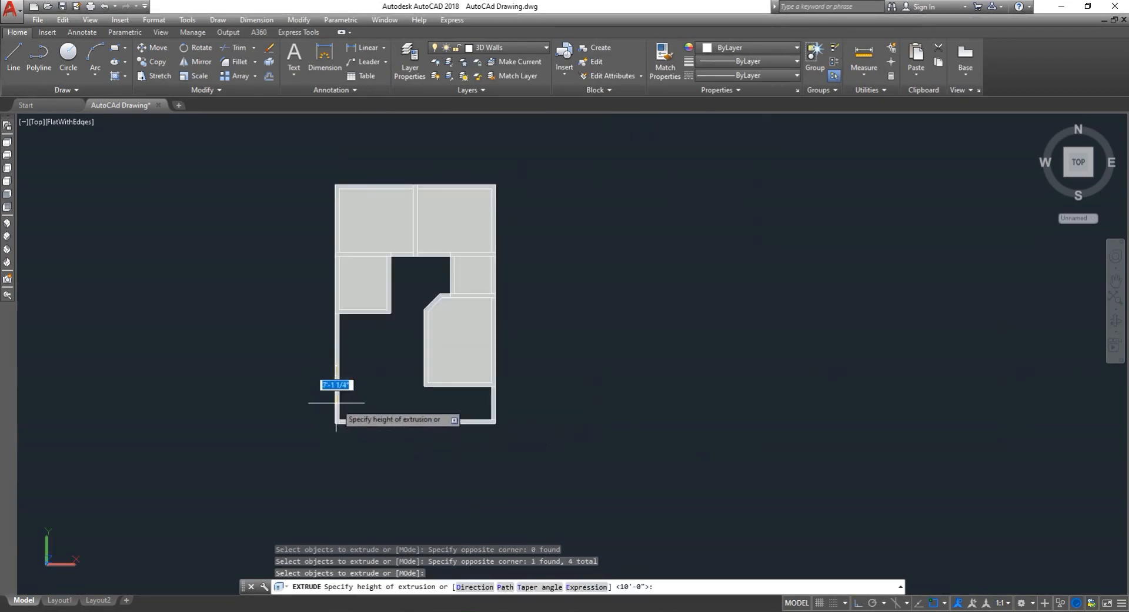
scroll(319, 402, "up", 2)
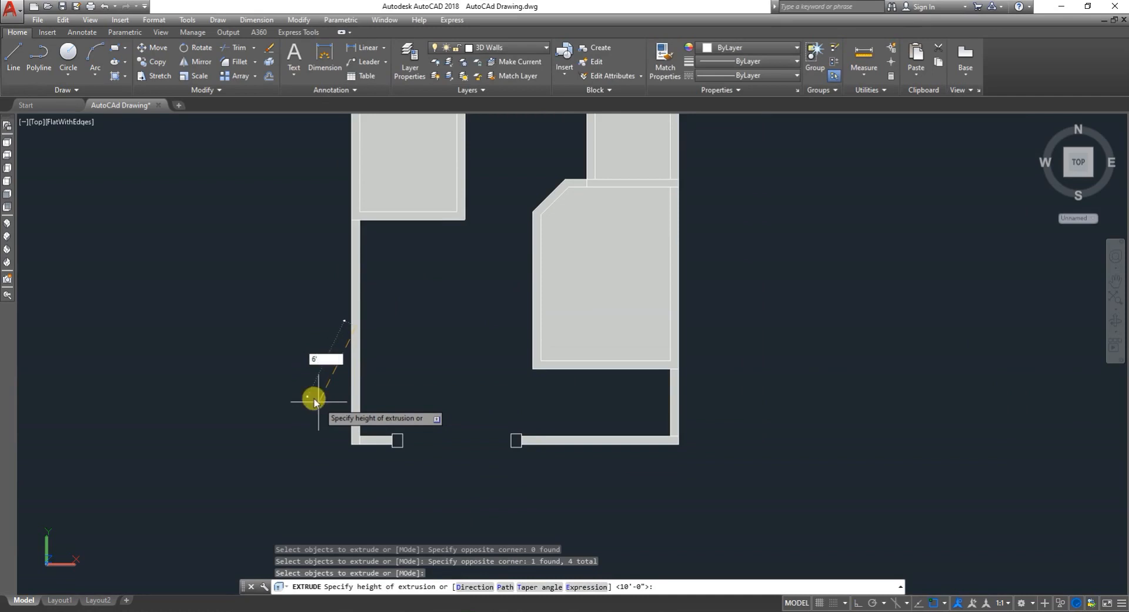
key("Return")
key("Escape")
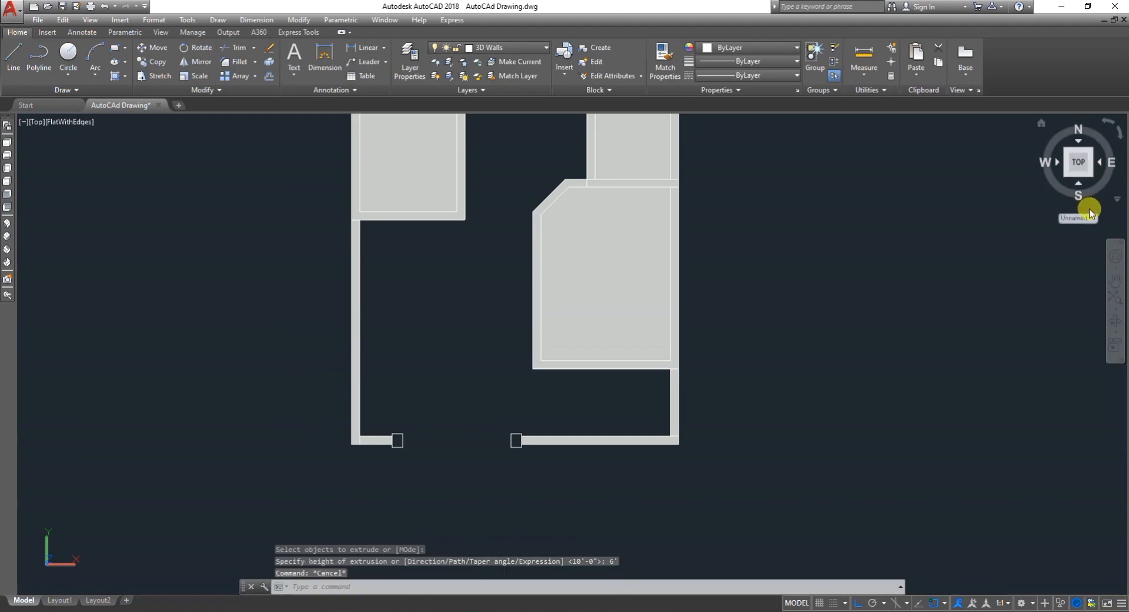
- Orbit around the model to inspect the new boundary walls, then return to the top view
left_click(1115, 320)
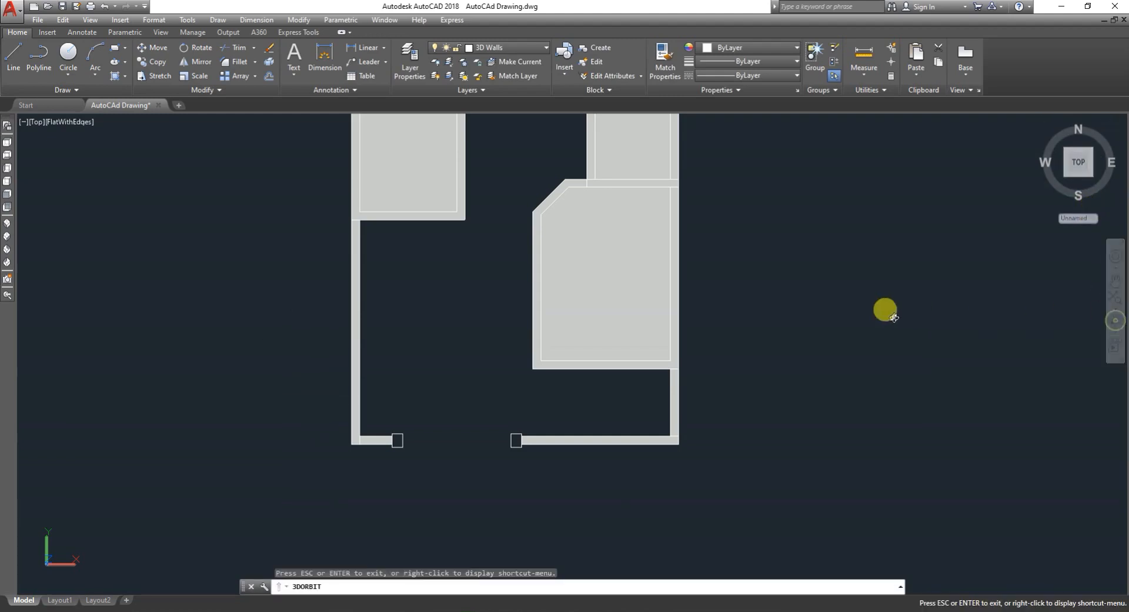
left_click_drag(303, 362, 293, 288)
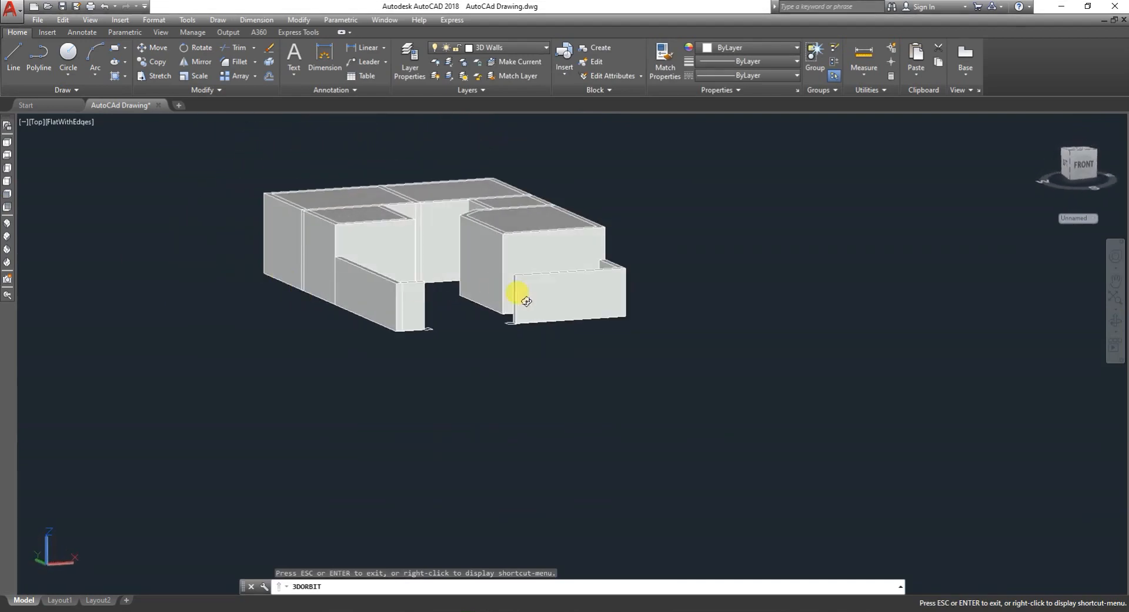
left_click_drag(532, 347, 586, 352)
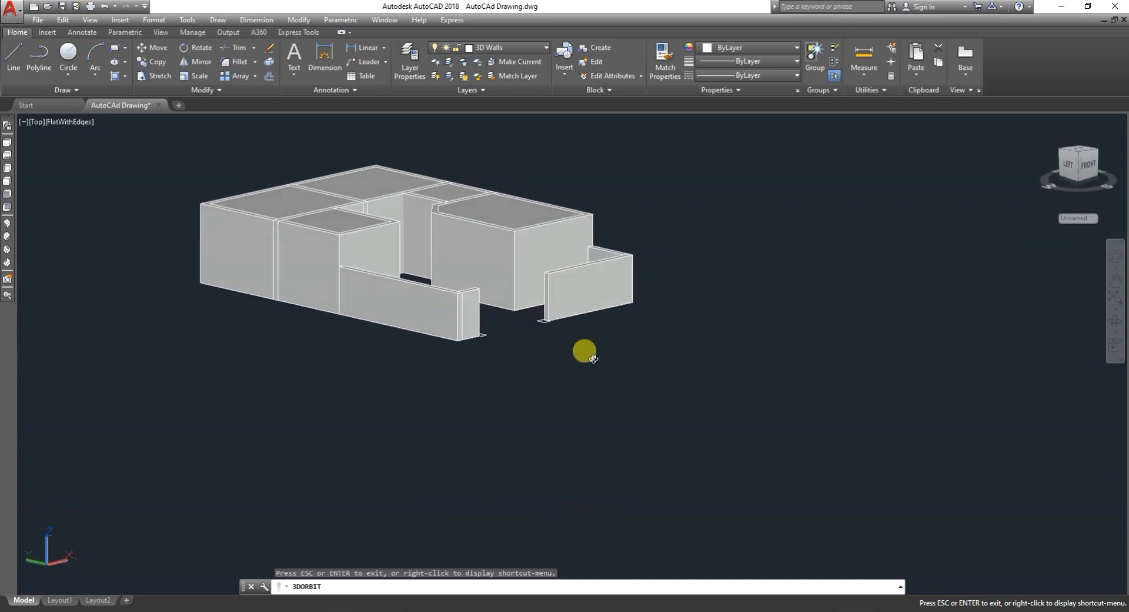
scroll(605, 263, "up", 2)
scroll(553, 282, "up", 2)
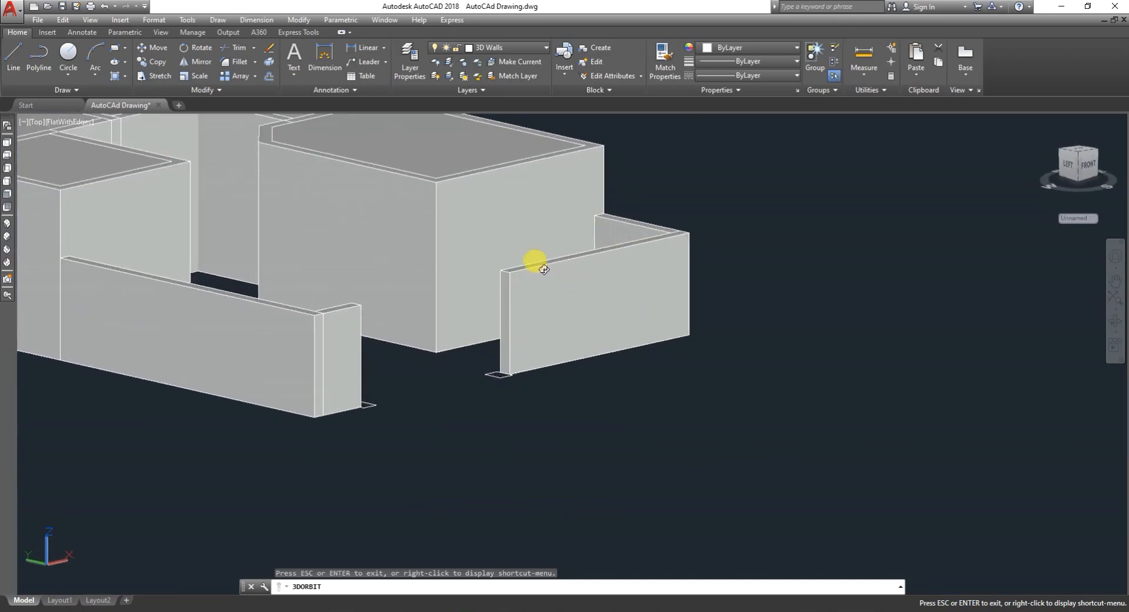
left_click_drag(544, 269, 41, 224)
left_click(7, 143)
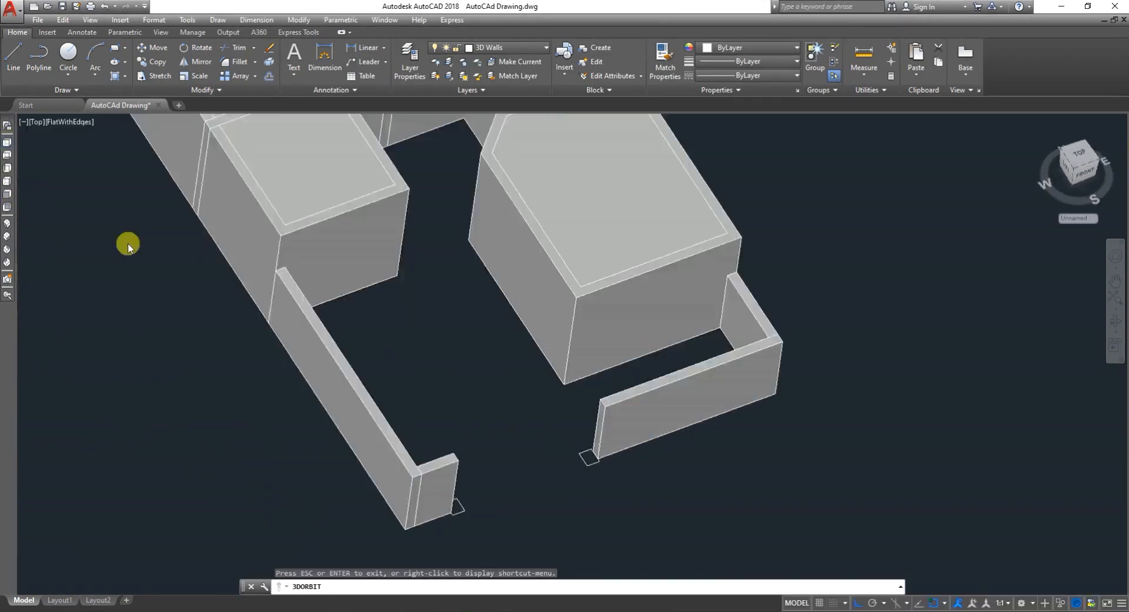
scroll(329, 306, "down", 4)
scroll(452, 421, "up", 2)
scroll(412, 388, "up", 7)
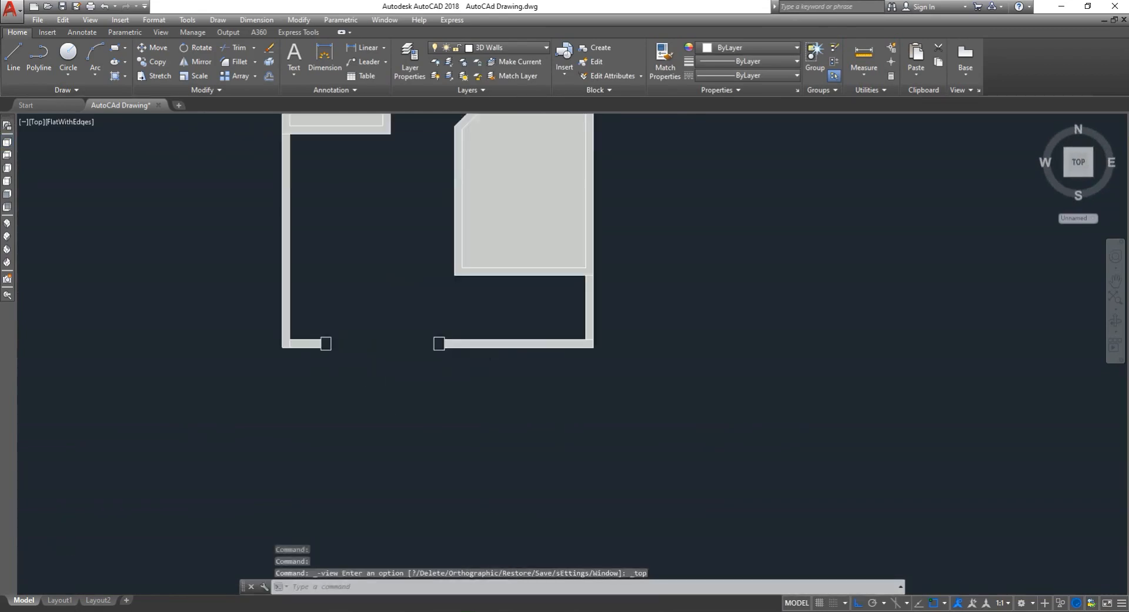
key("Escape")
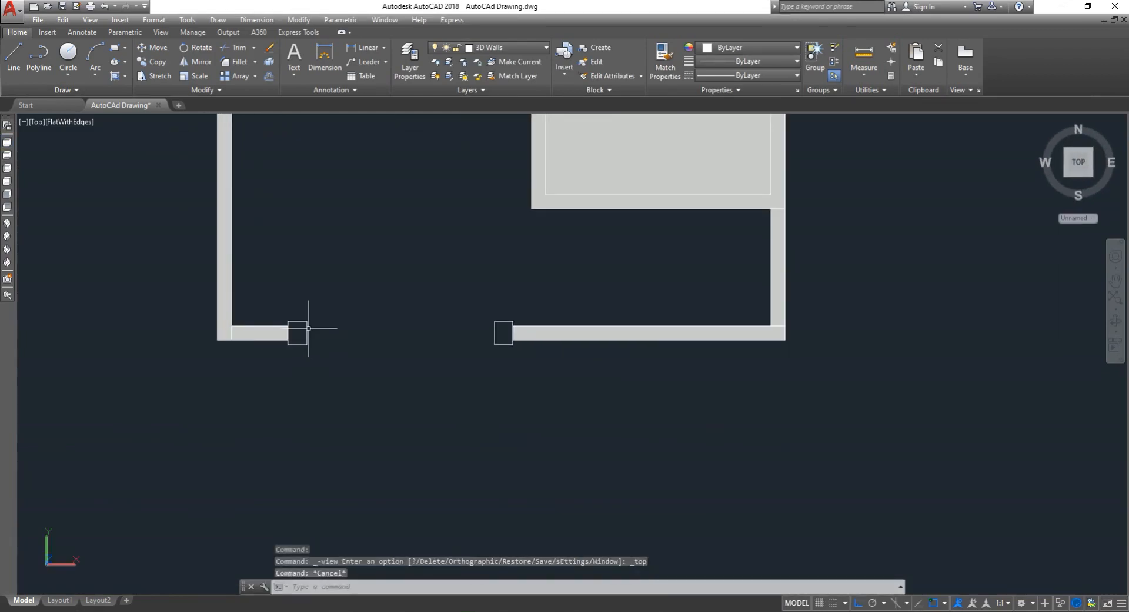
type("ext")
key("Return")
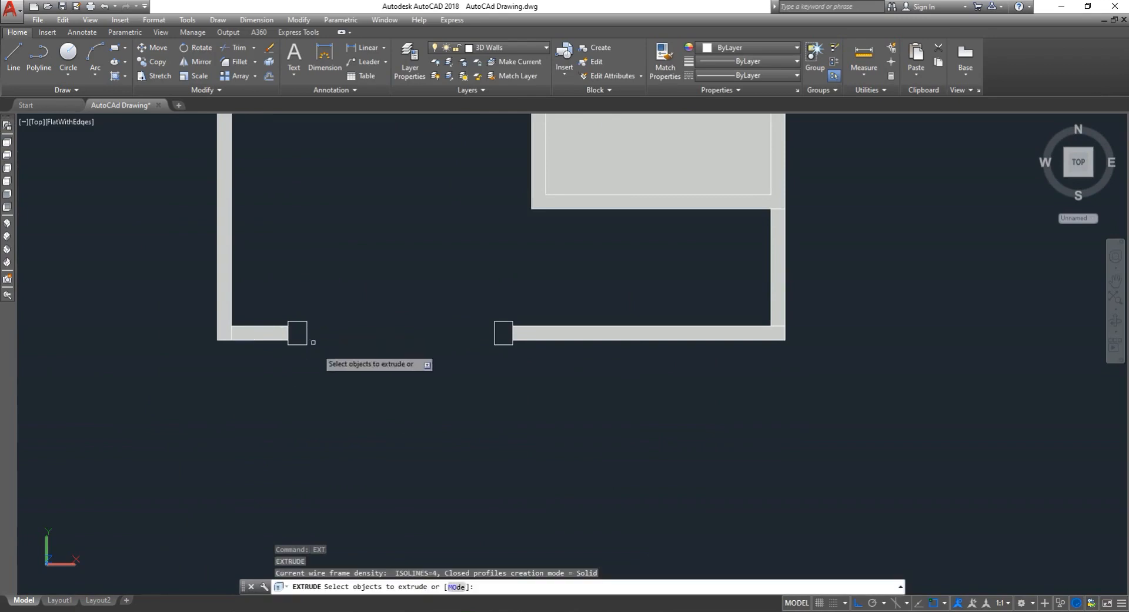
left_click(322, 371)
left_click(282, 310)
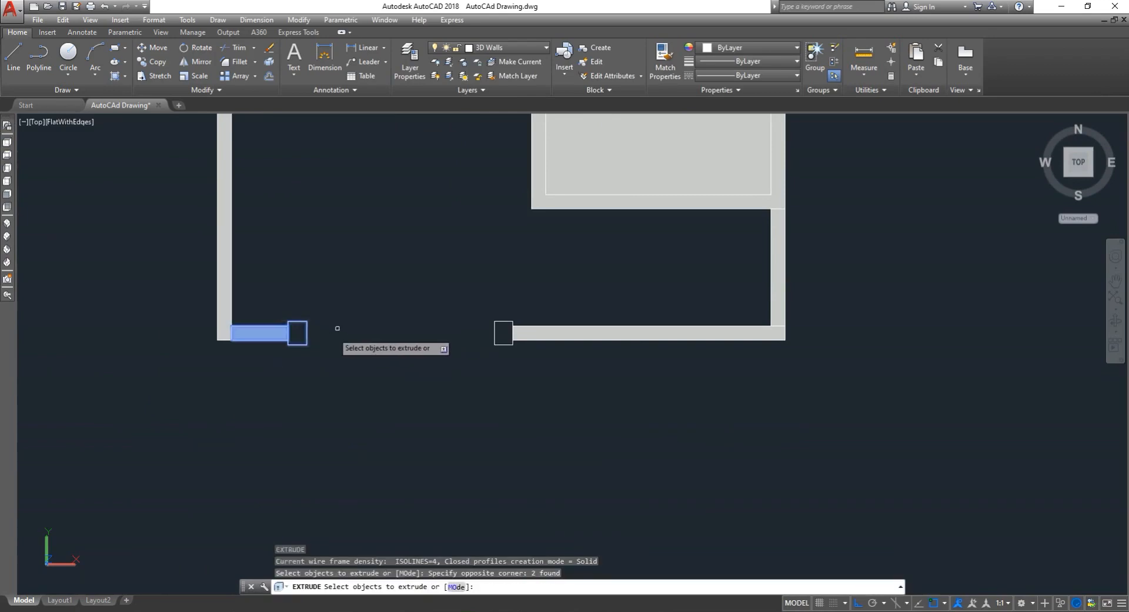
key("Escape")
scroll(304, 347, "up", 3)
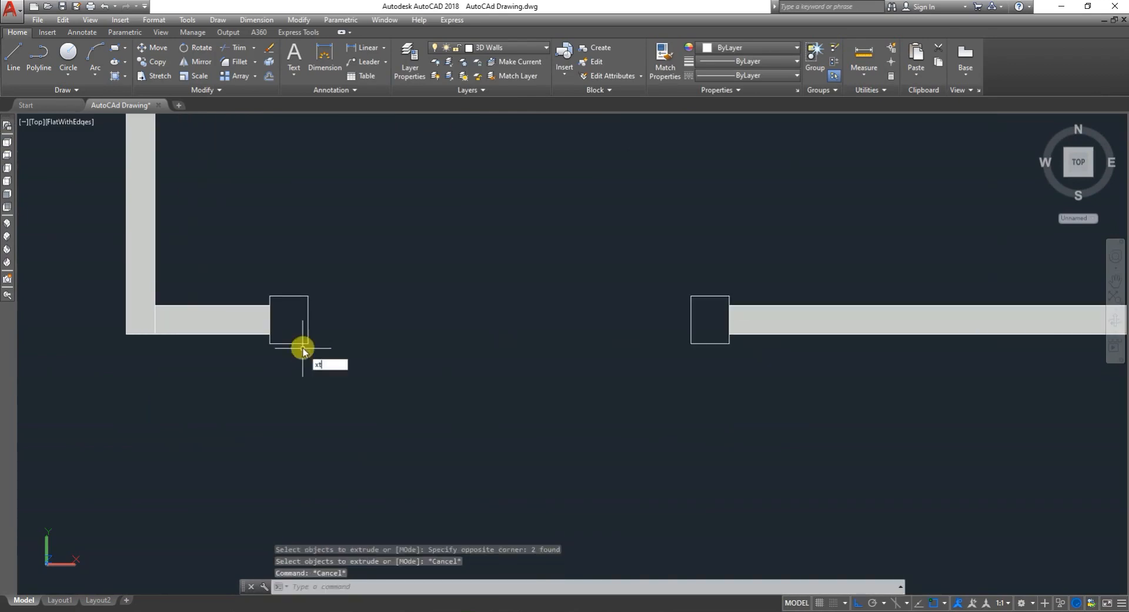
key("Return")
left_click(327, 381)
key("Escape")
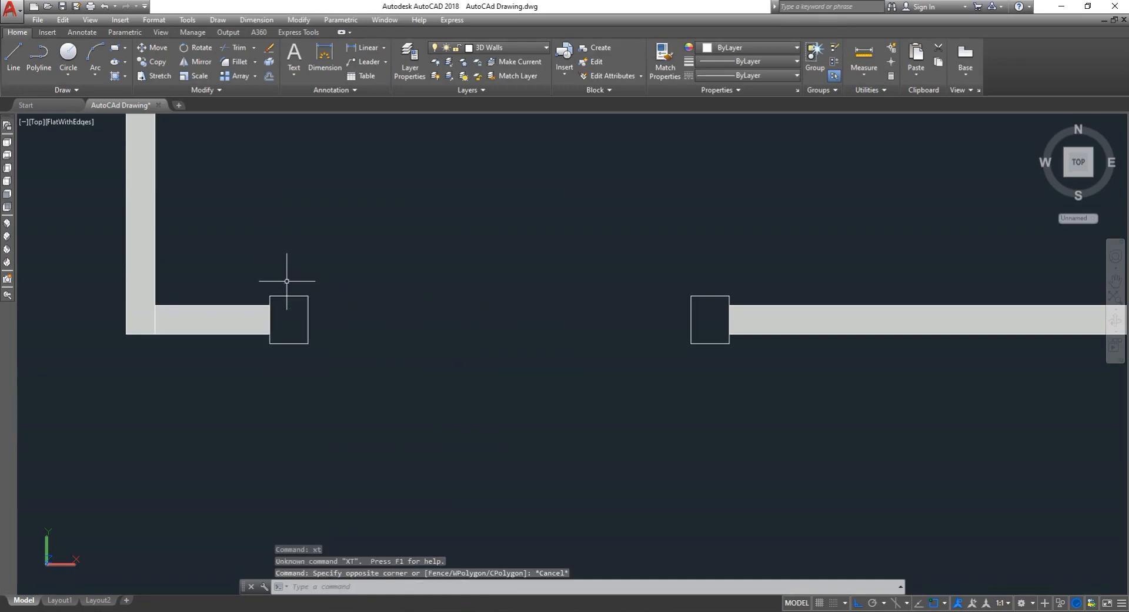
key("Escape")
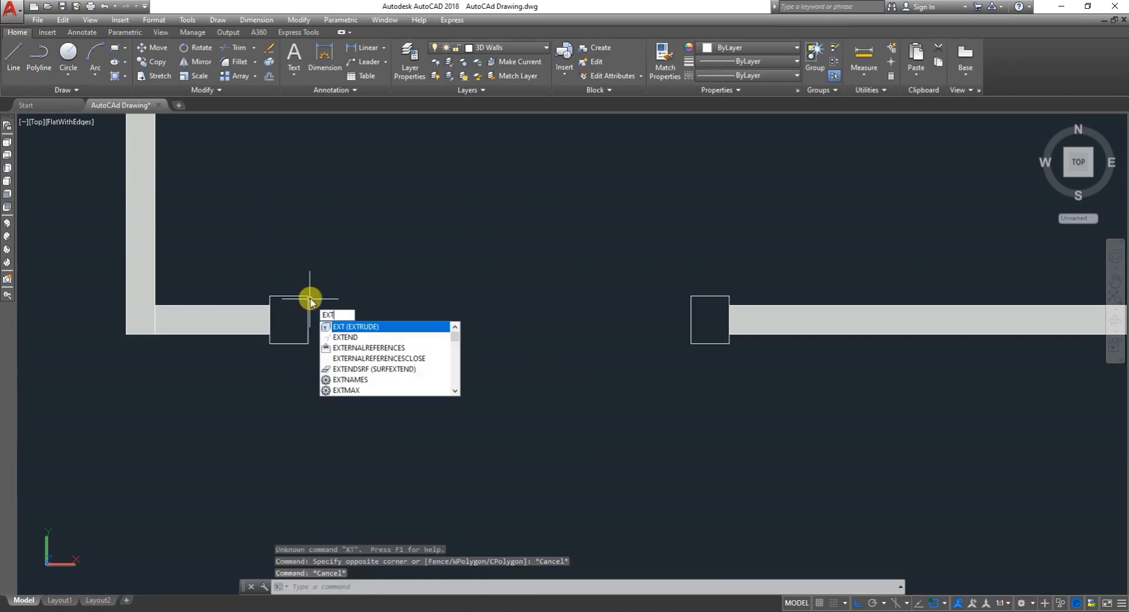
- Extrude the two square gate pillars at the front opening to a height of 7'
key("Return")
left_click(321, 364)
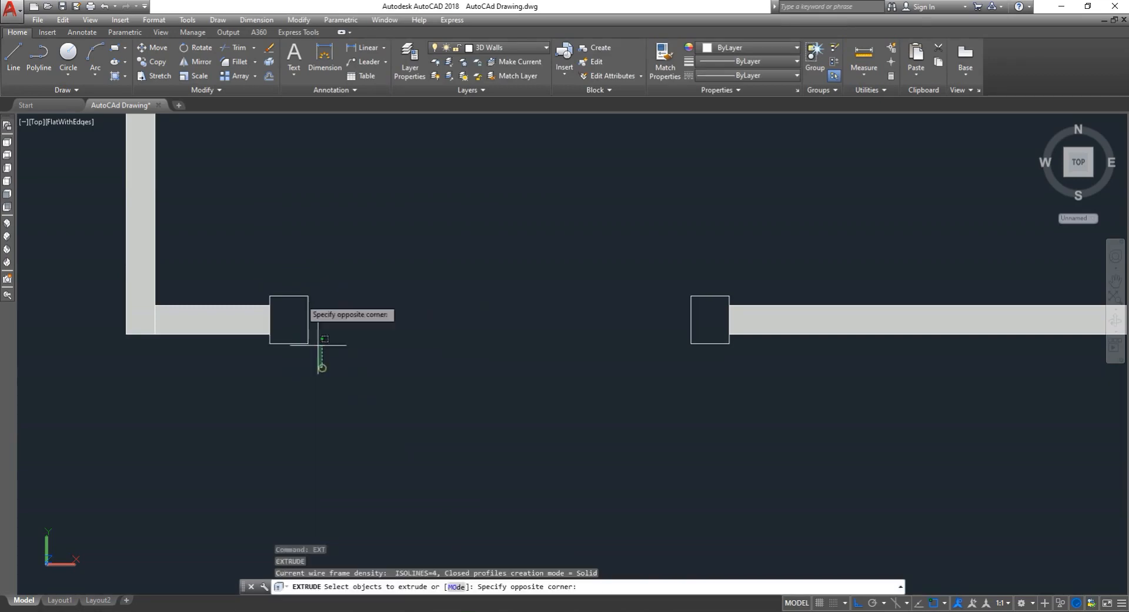
left_click(298, 265)
left_click(707, 360)
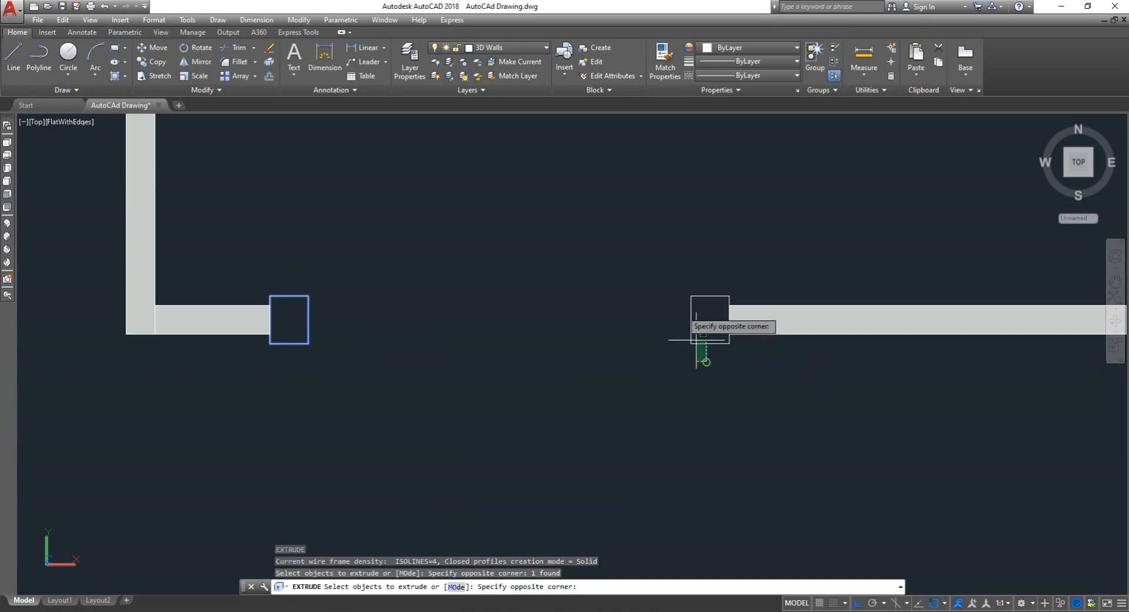
left_click(672, 280)
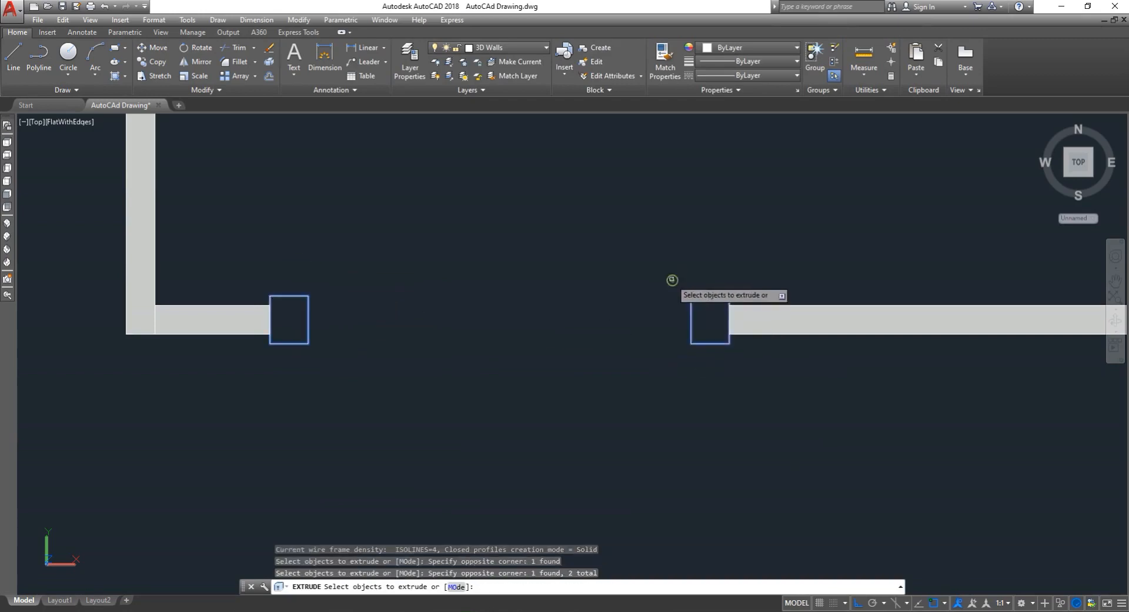
right_click(285, 344)
left_click(298, 353)
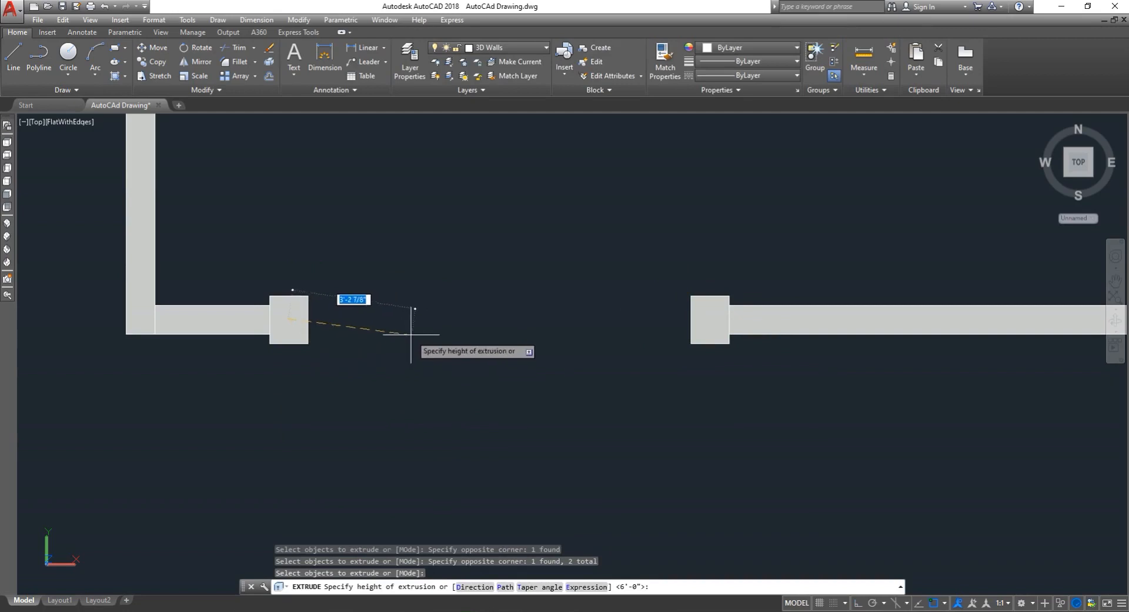
type("7")
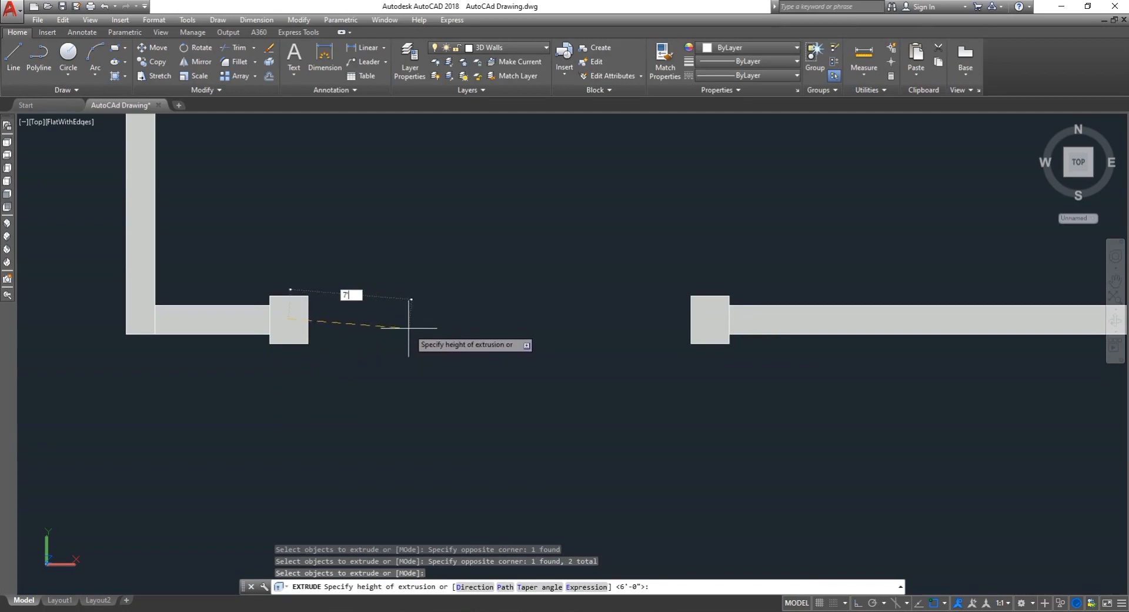
key("Return")
key("Escape")
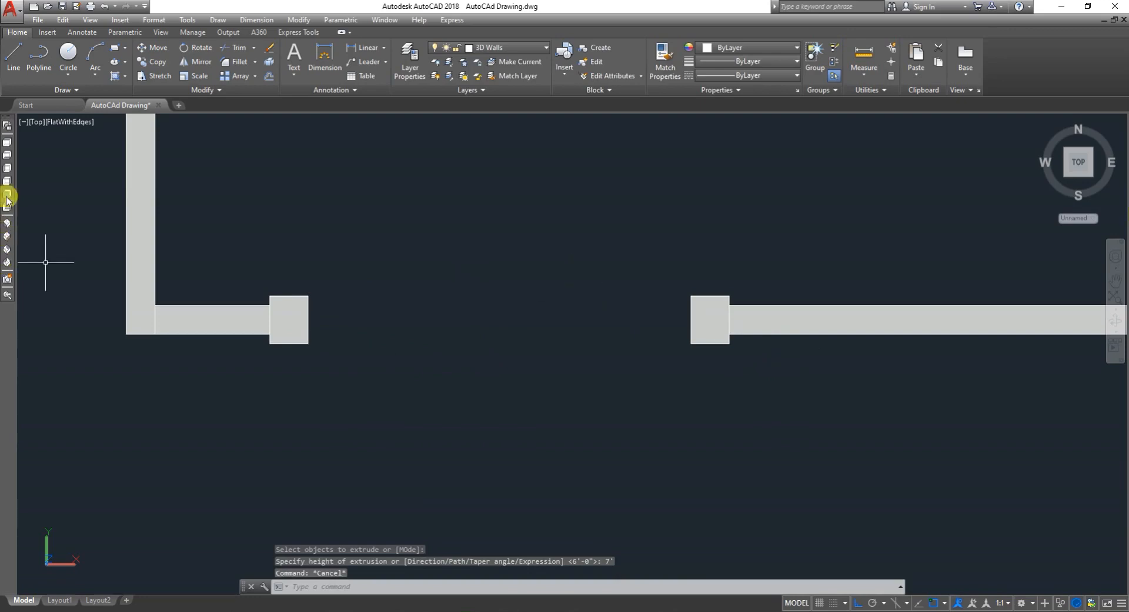
- Switch to the SE and then SW isometric views and zoom in to inspect the gate pillars
left_click(7, 237)
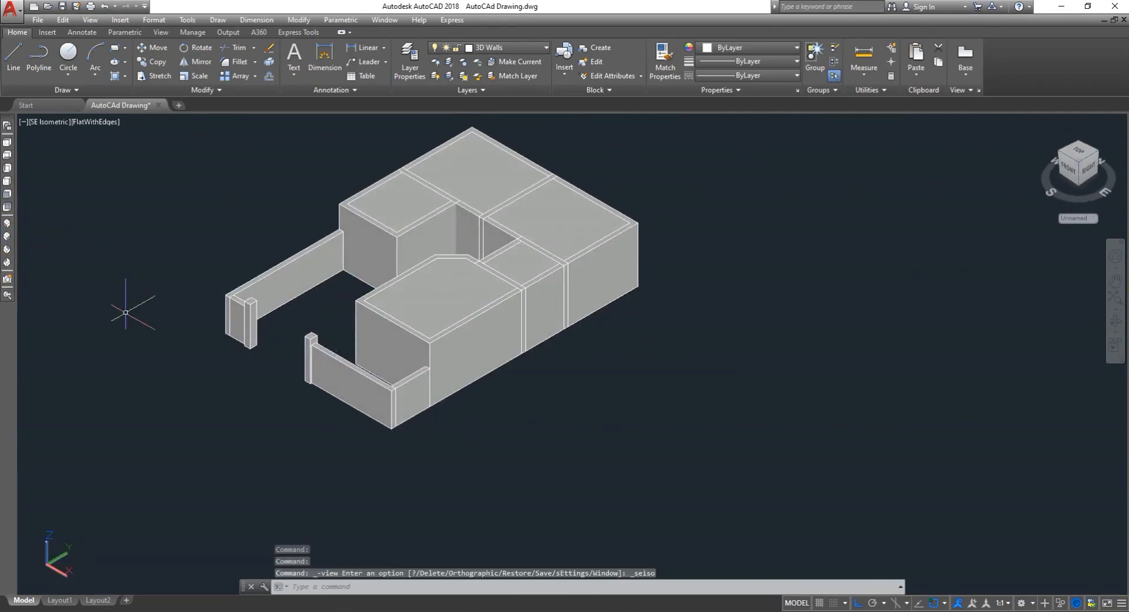
left_click(7, 224)
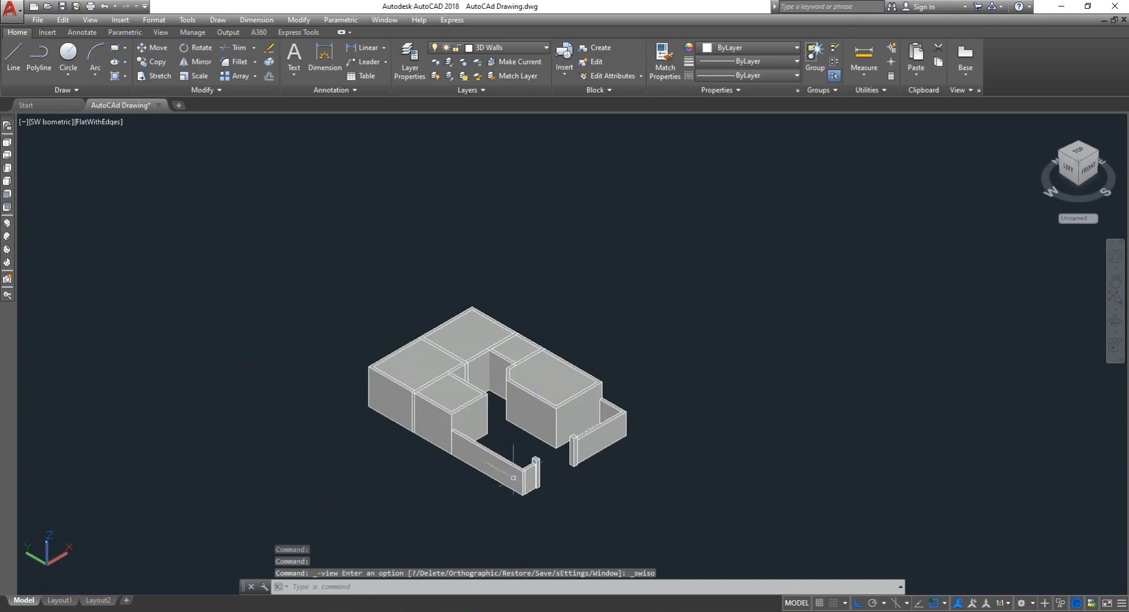
scroll(514, 478, "up", 5)
scroll(625, 416, "up", 3)
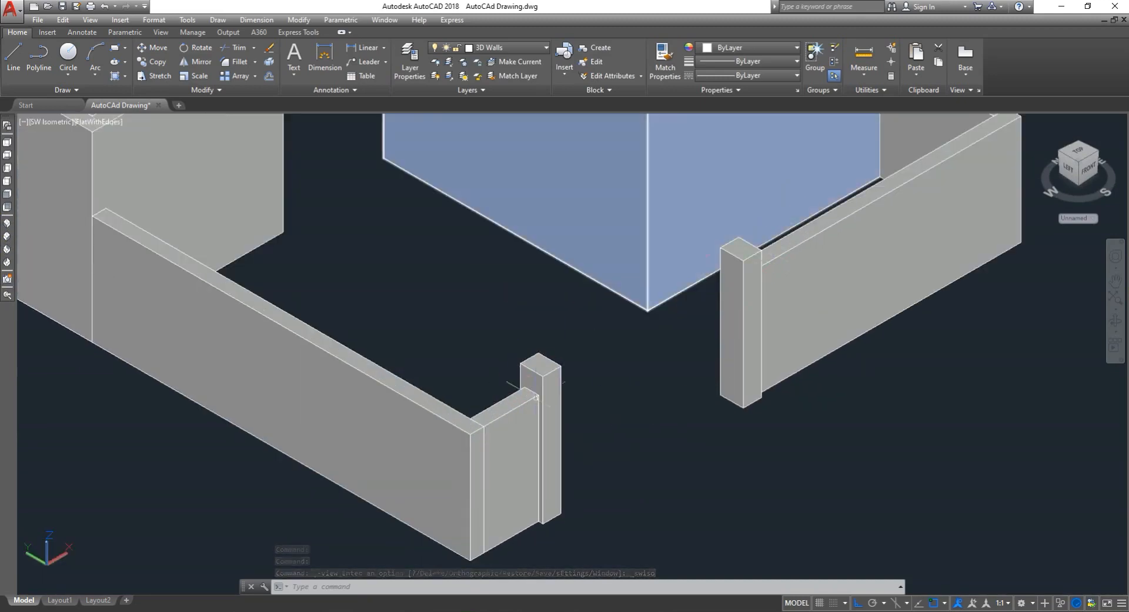
scroll(535, 395, "up", 6)
scroll(536, 377, "down", 4)
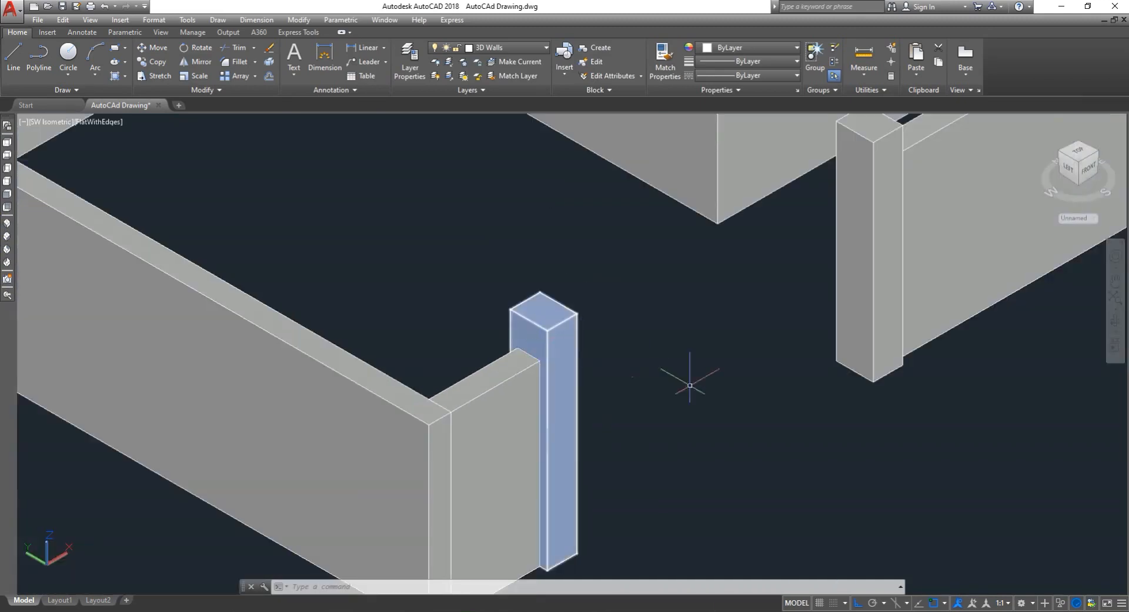
- Zoom out from the gate pillars to view the whole house model in the SW isometric view
scroll(694, 384, "down", 4)
scroll(764, 324, "up", 3)
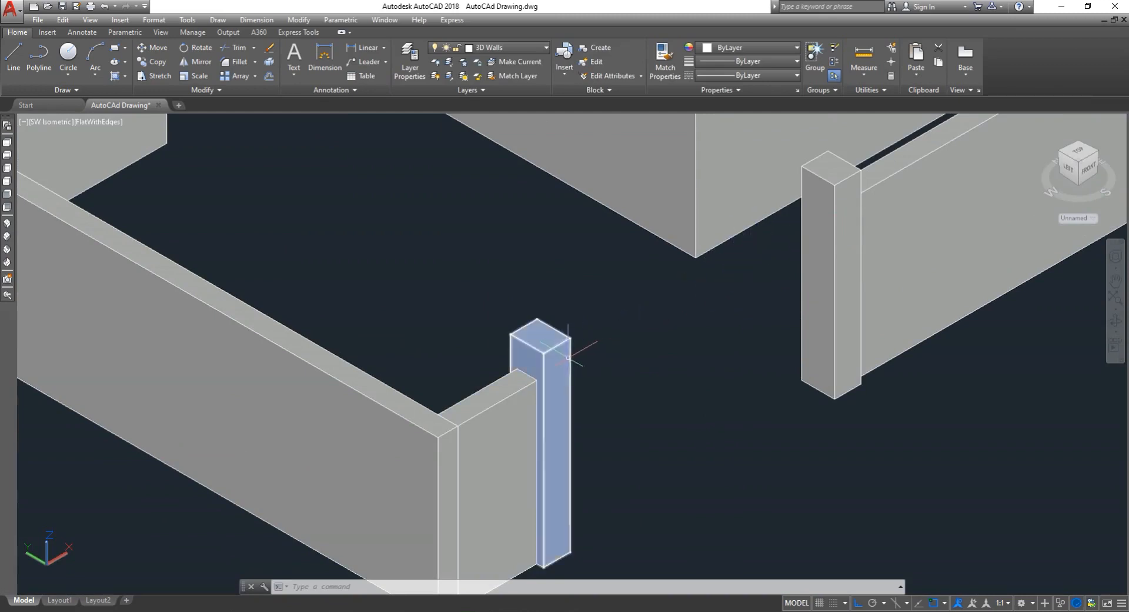
scroll(566, 358, "down", 5)
scroll(553, 368, "up", 6)
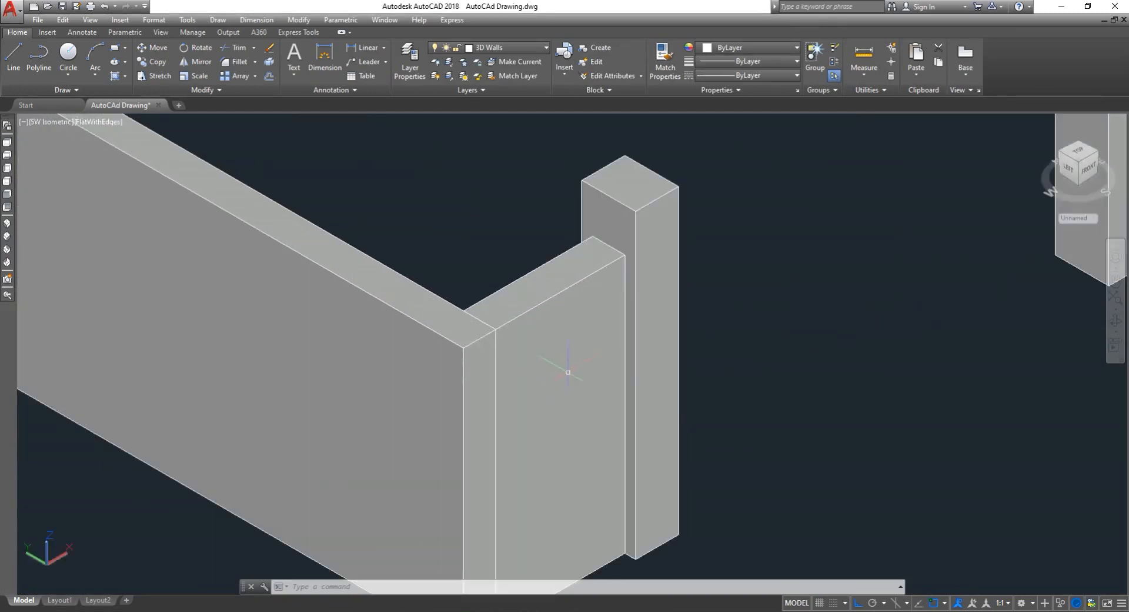
scroll(464, 364, "down", 4)
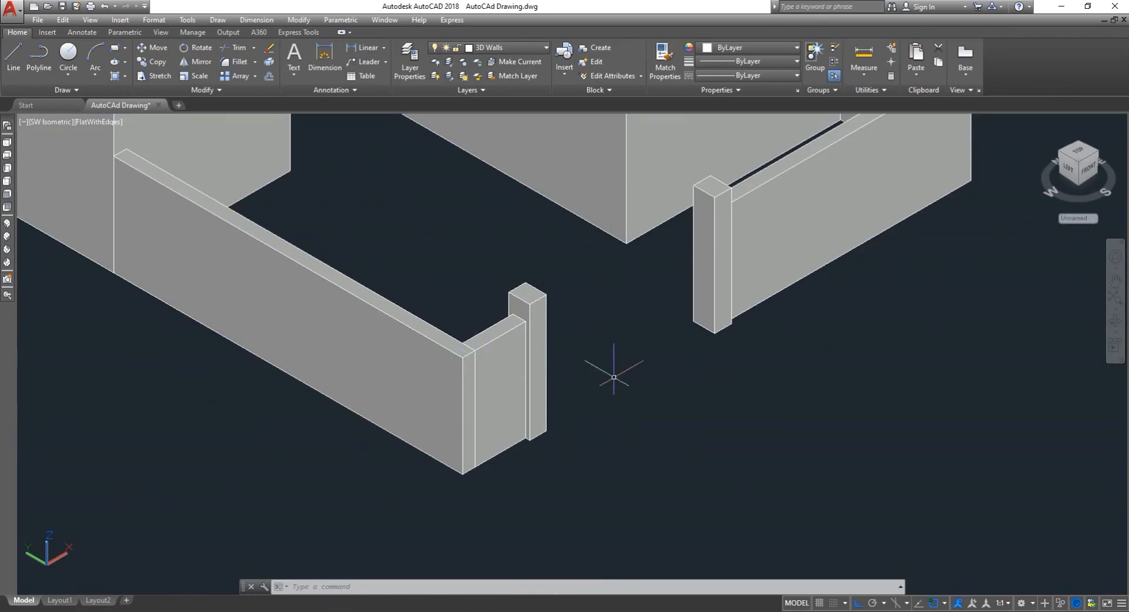
scroll(592, 370, "down", 5)
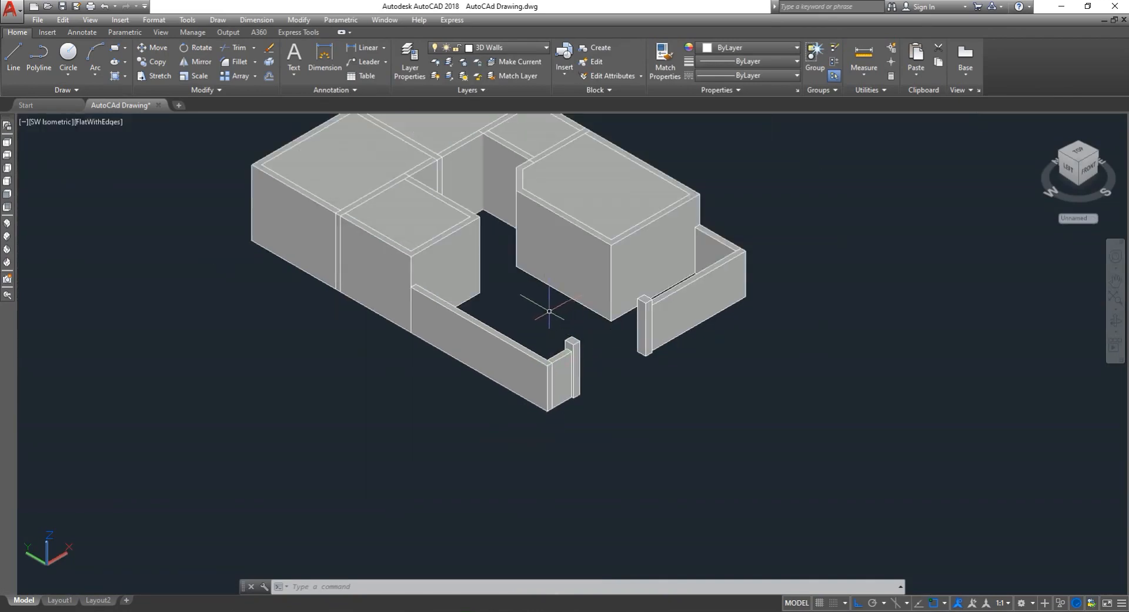
key("Escape")
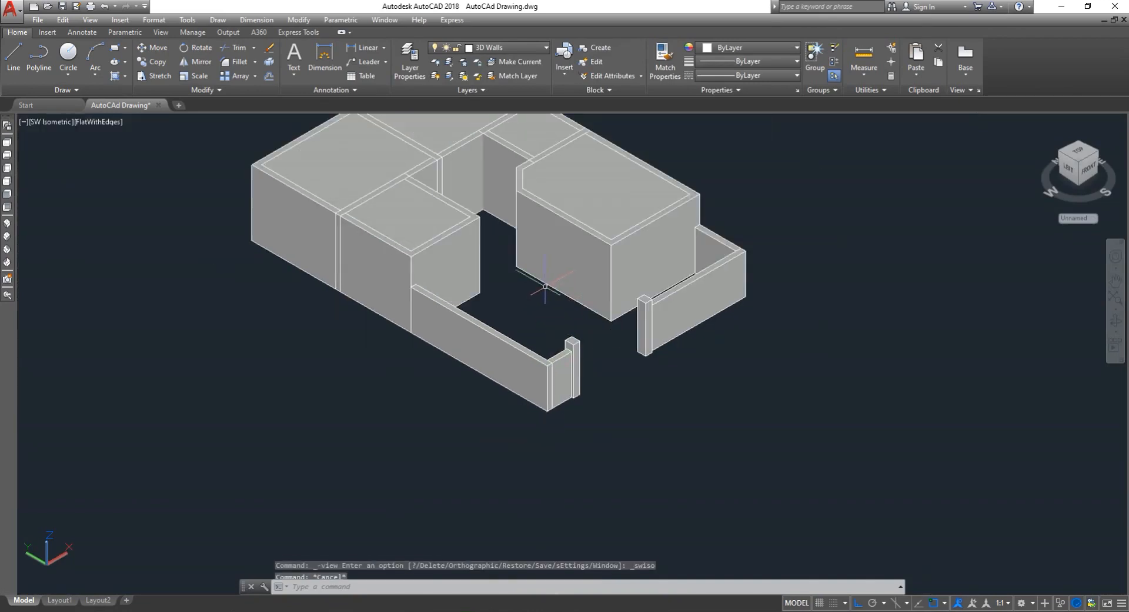
scroll(546, 287, "down", 3)
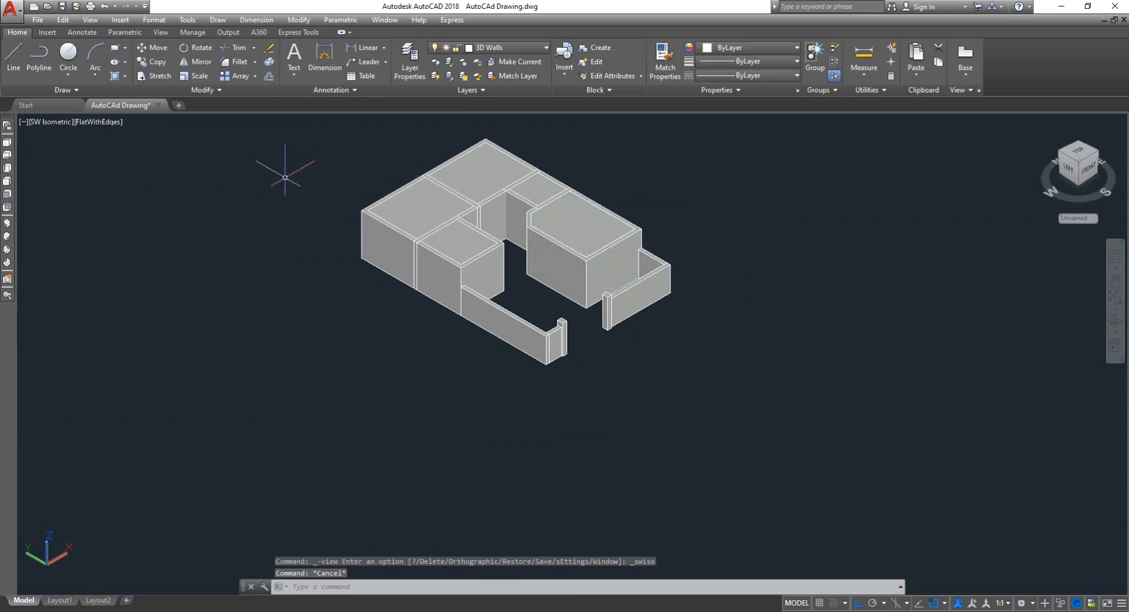
left_click(7, 141)
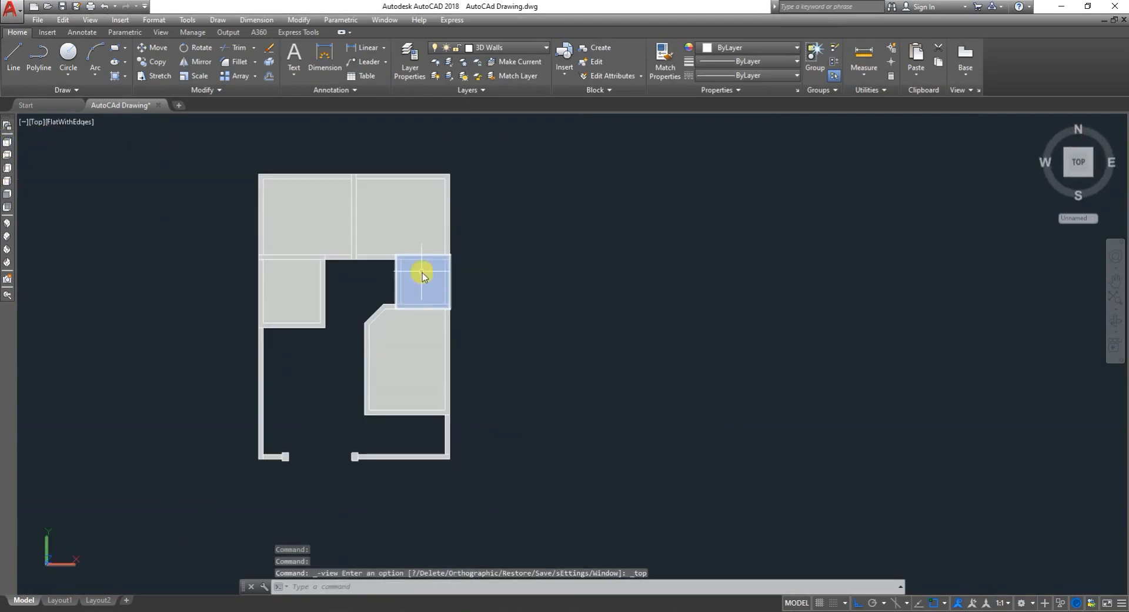
type("uni")
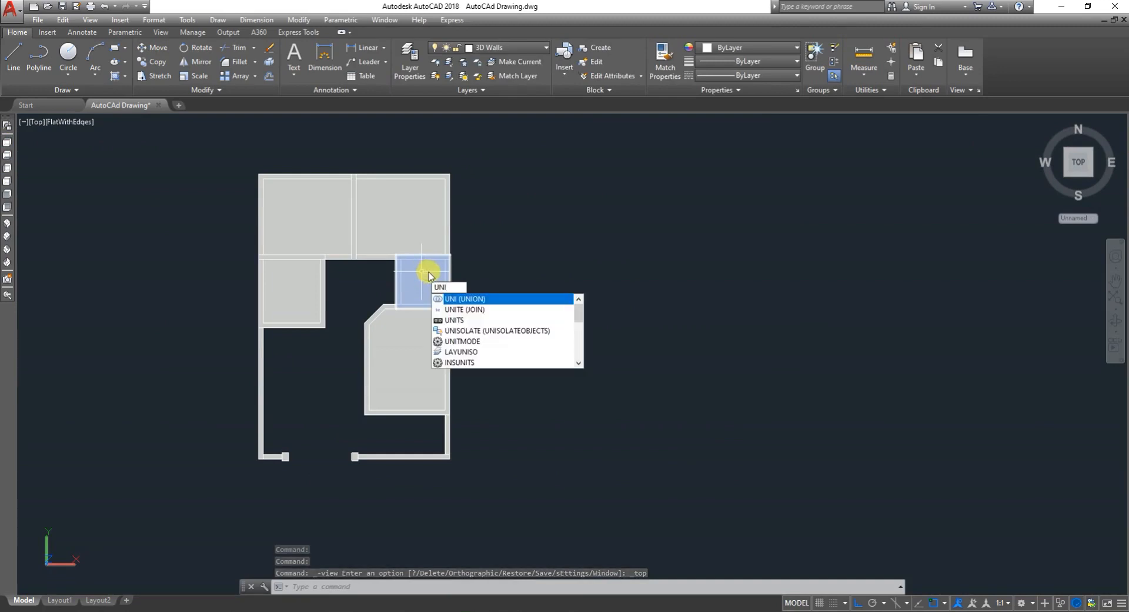
key("Return")
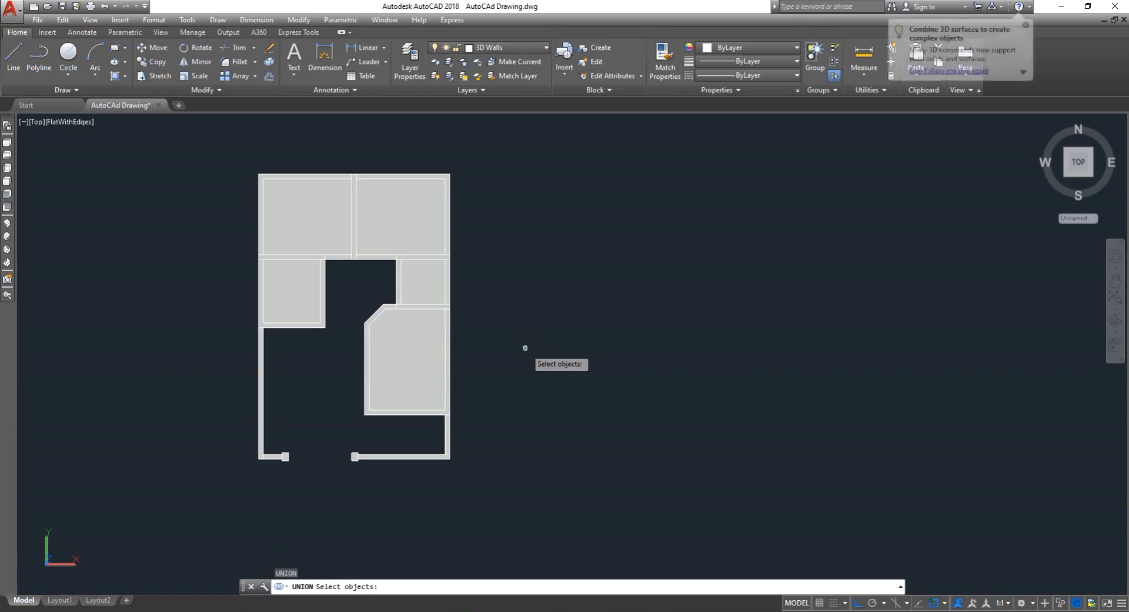
left_click(525, 347)
left_click(403, 202)
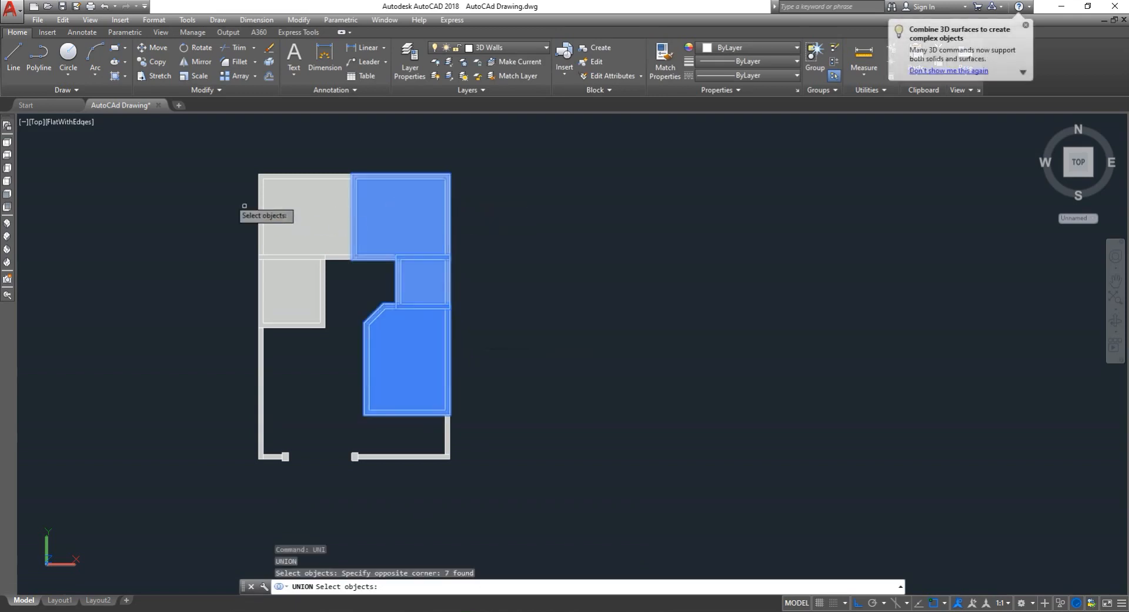
left_click(212, 182)
left_click(329, 294)
left_click(310, 275)
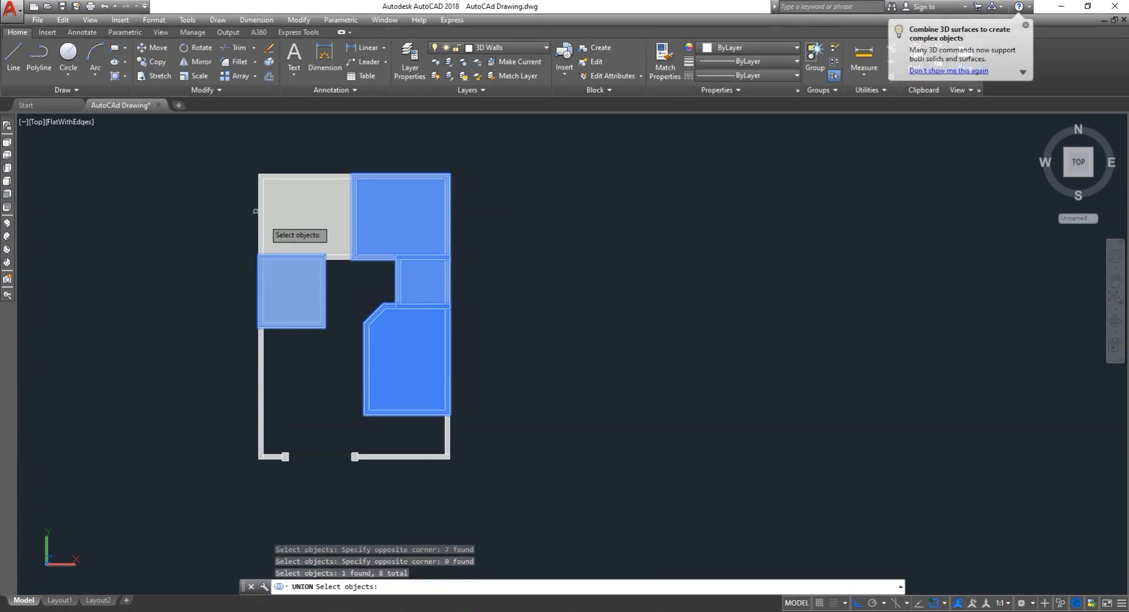
left_click(284, 215)
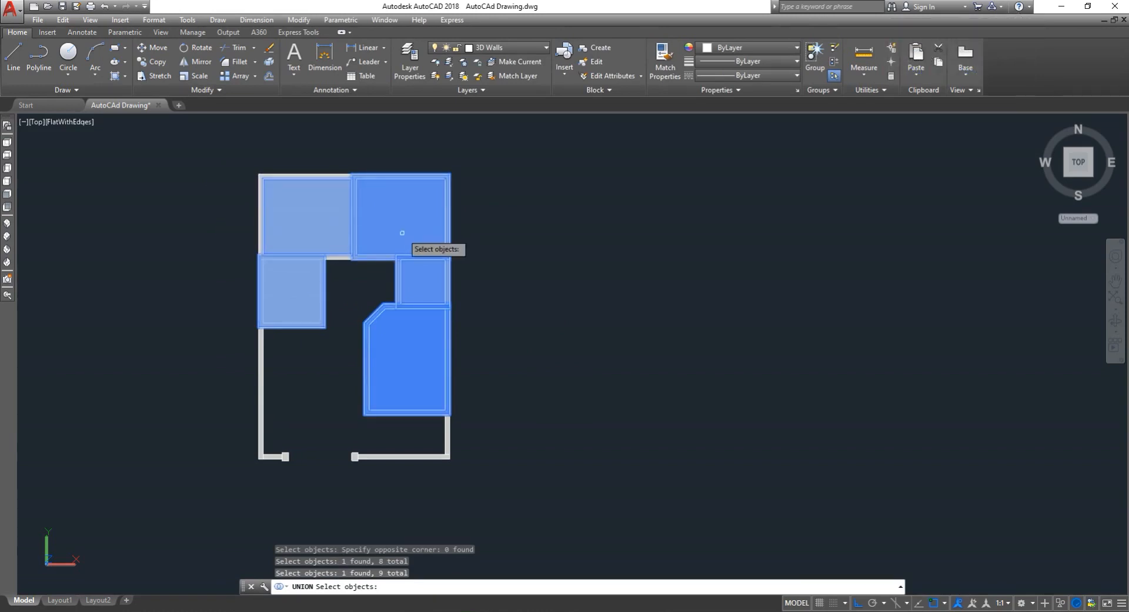
scroll(403, 243, "up", 2)
key("Escape")
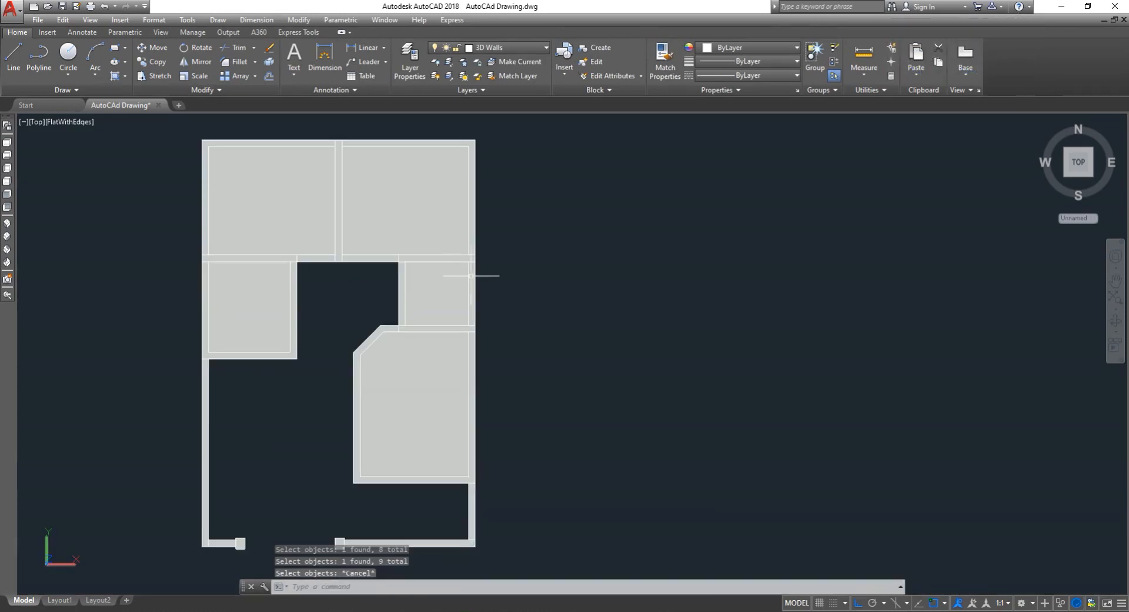
- Switch the viewport's visual style to 2D Wireframe
scroll(518, 277, "down", 2)
scroll(428, 212, "up", 3)
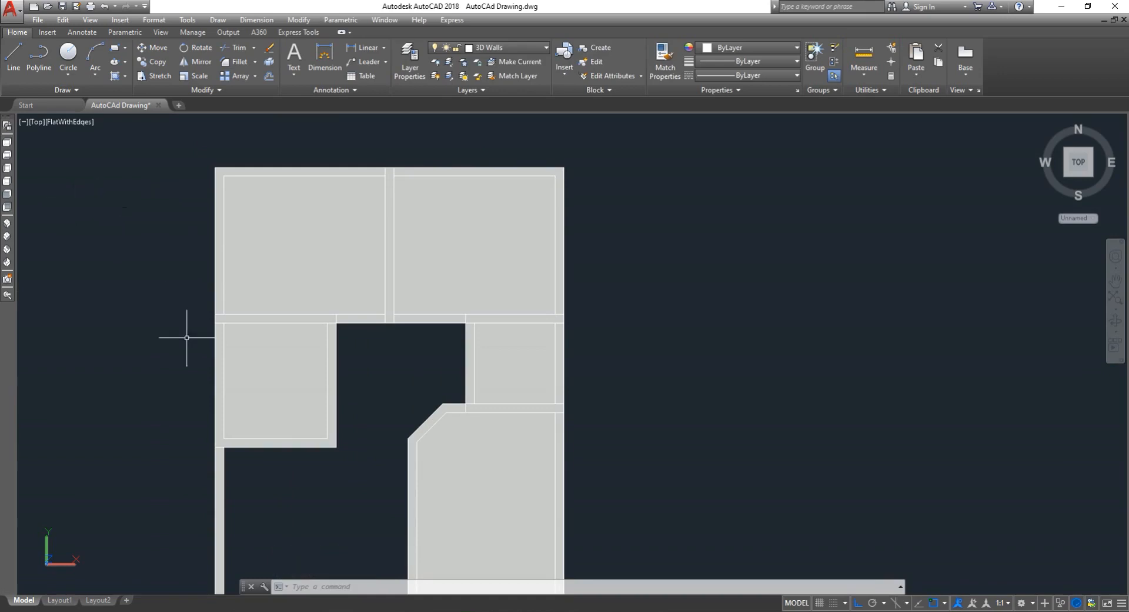
scroll(623, 143, "down", 2)
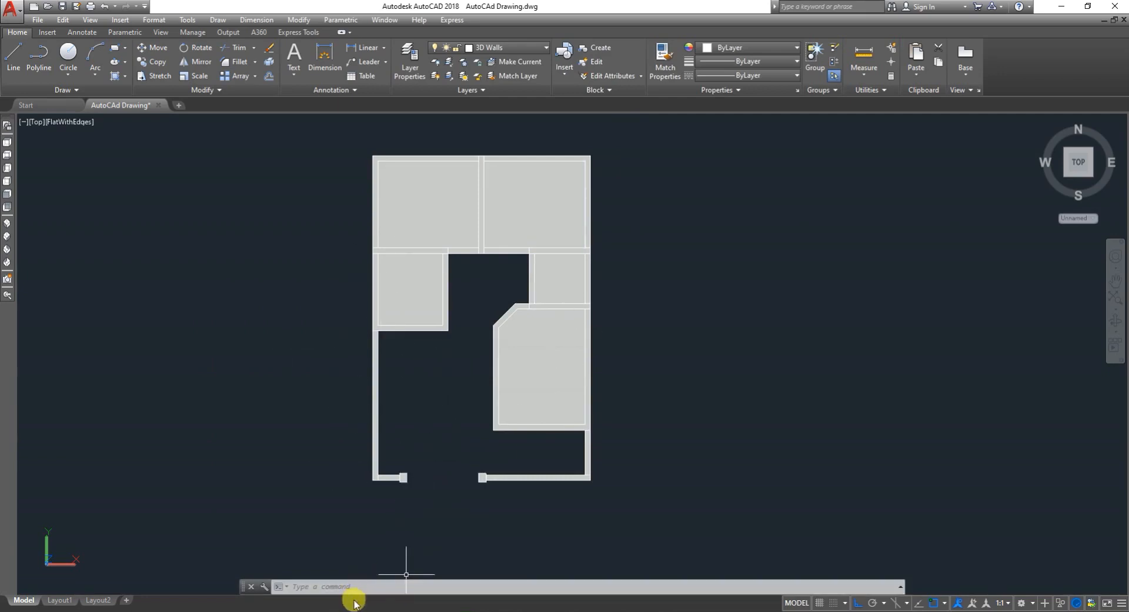
left_click(367, 587)
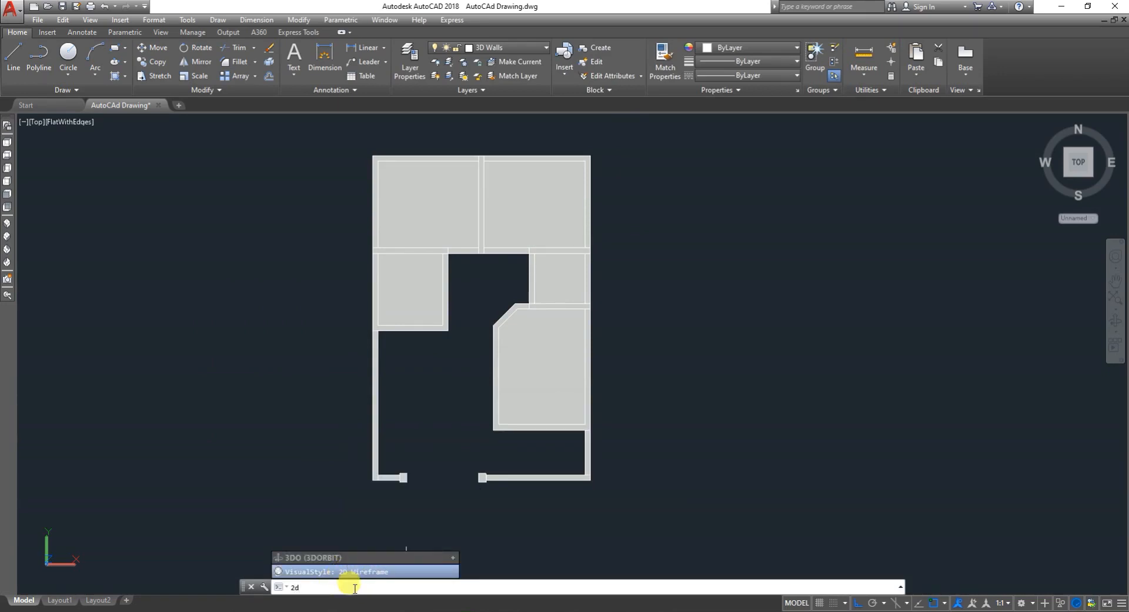
left_click(385, 572)
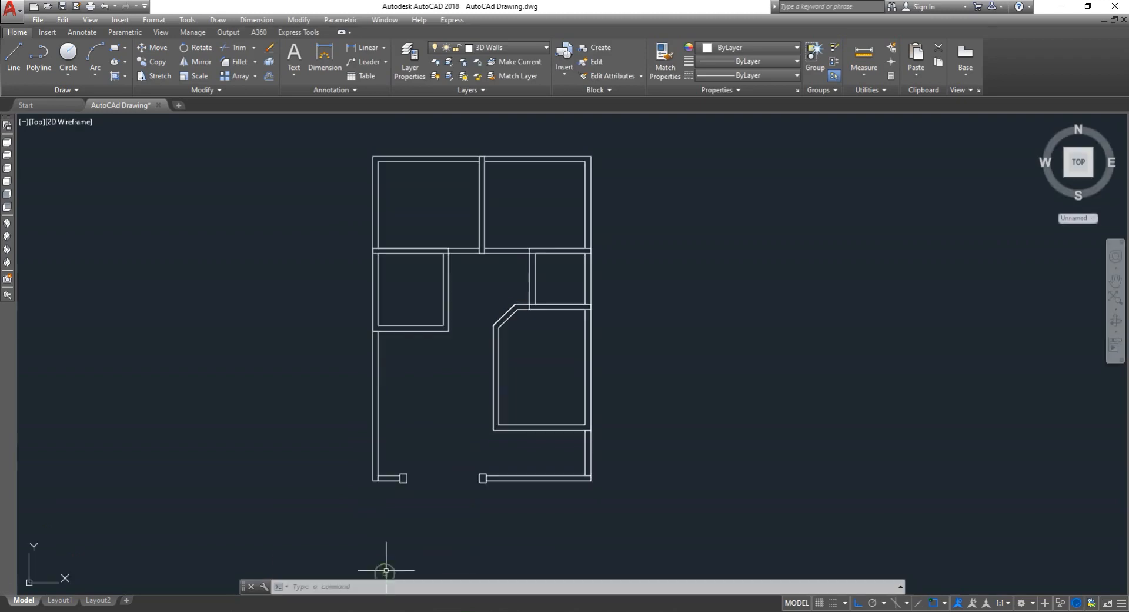
- Start Subtract and select the five outer room wall solids as the objects to subtract from
scroll(500, 313, "down", 1)
scroll(513, 245, "up", 5)
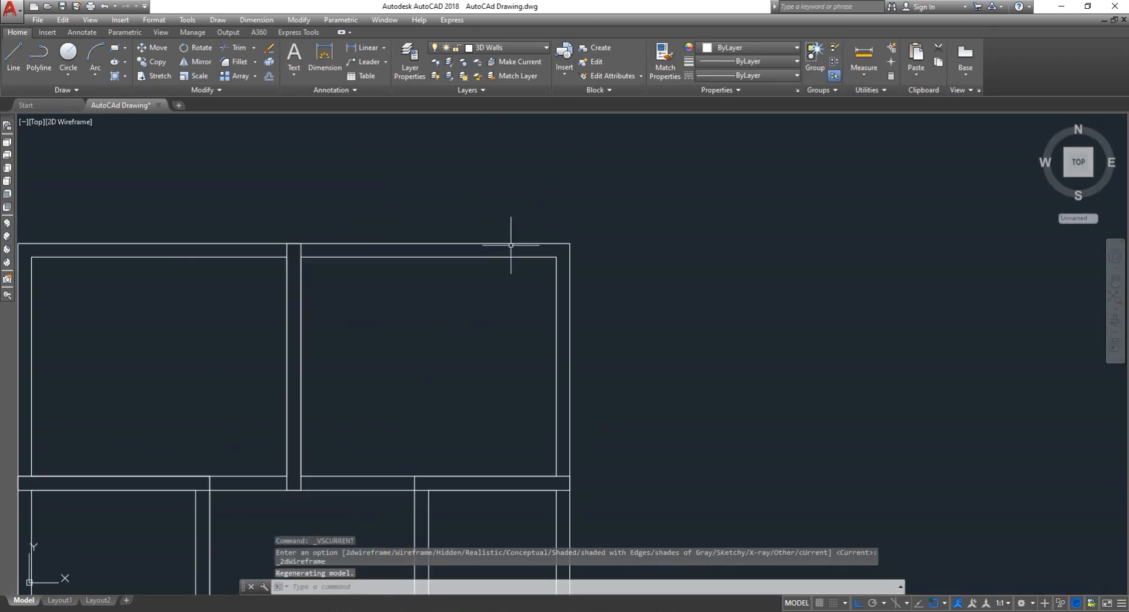
key("Escape")
type("su")
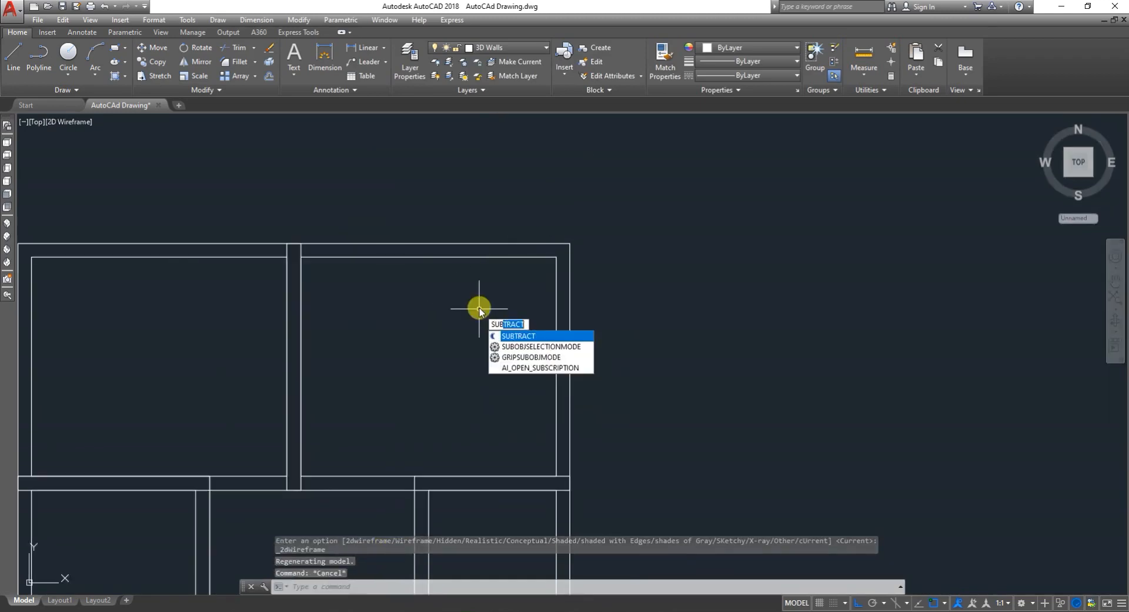
key("Return")
left_click(468, 244)
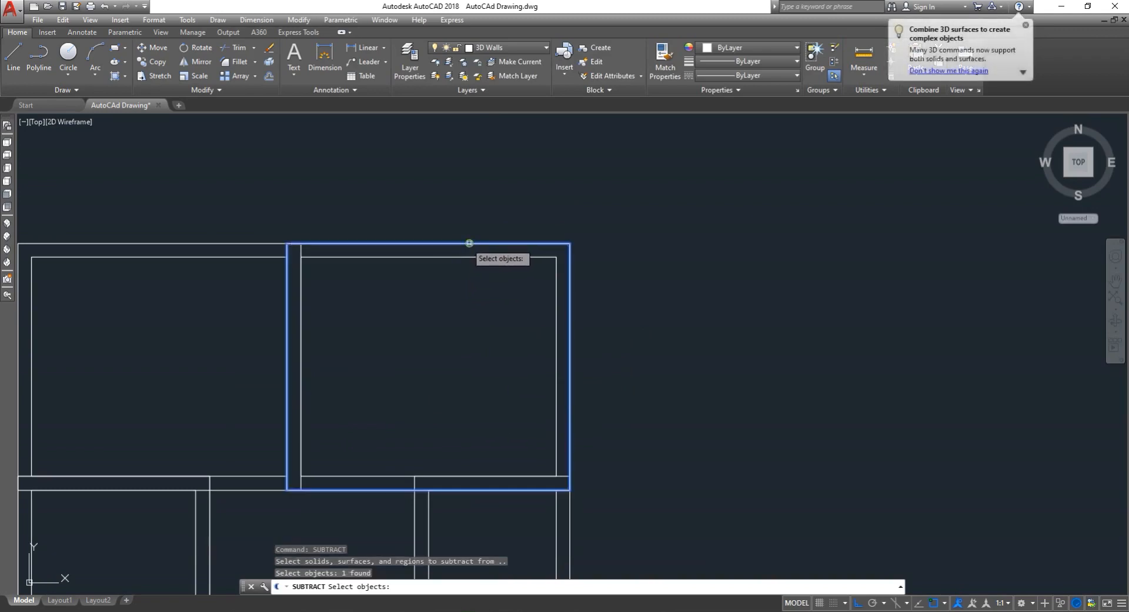
left_click(240, 242)
scroll(340, 259, "down", 2)
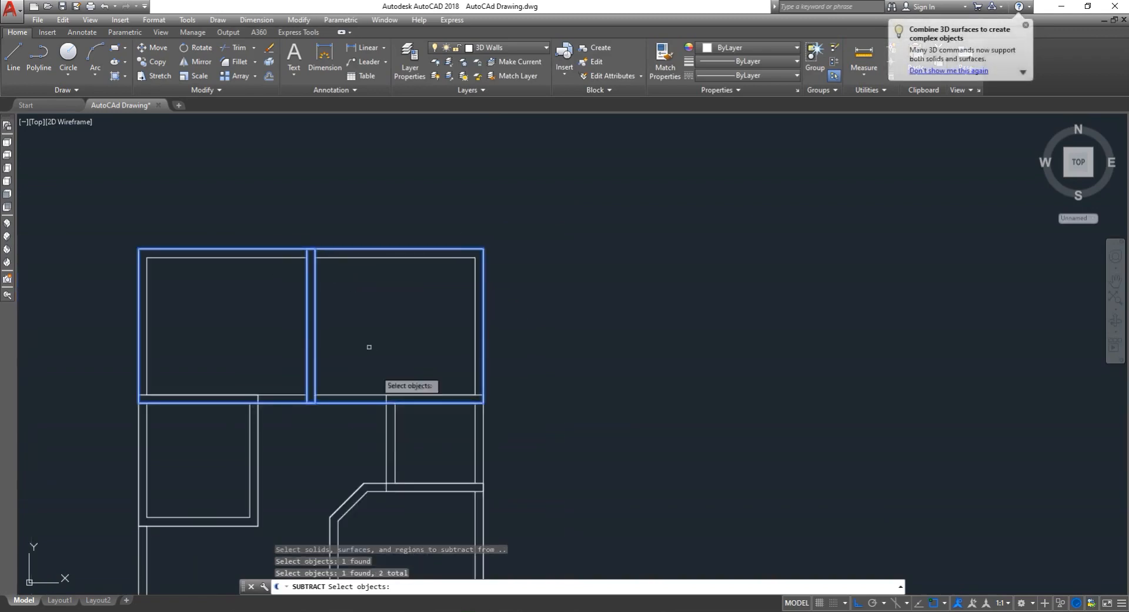
left_click(482, 449)
scroll(484, 444, "down", 4)
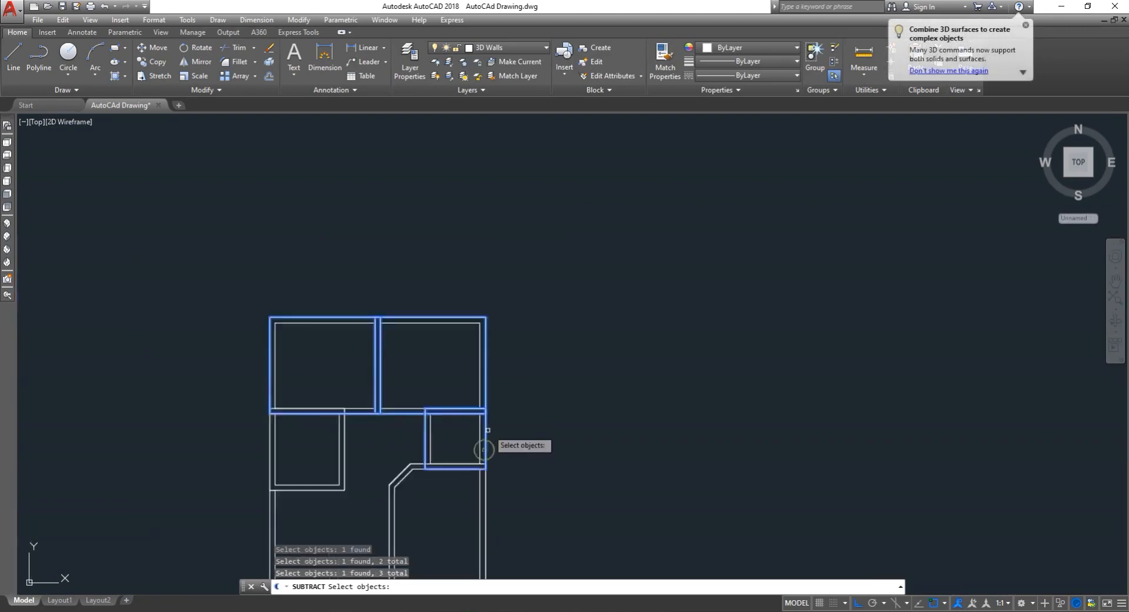
scroll(488, 482, "up", 6)
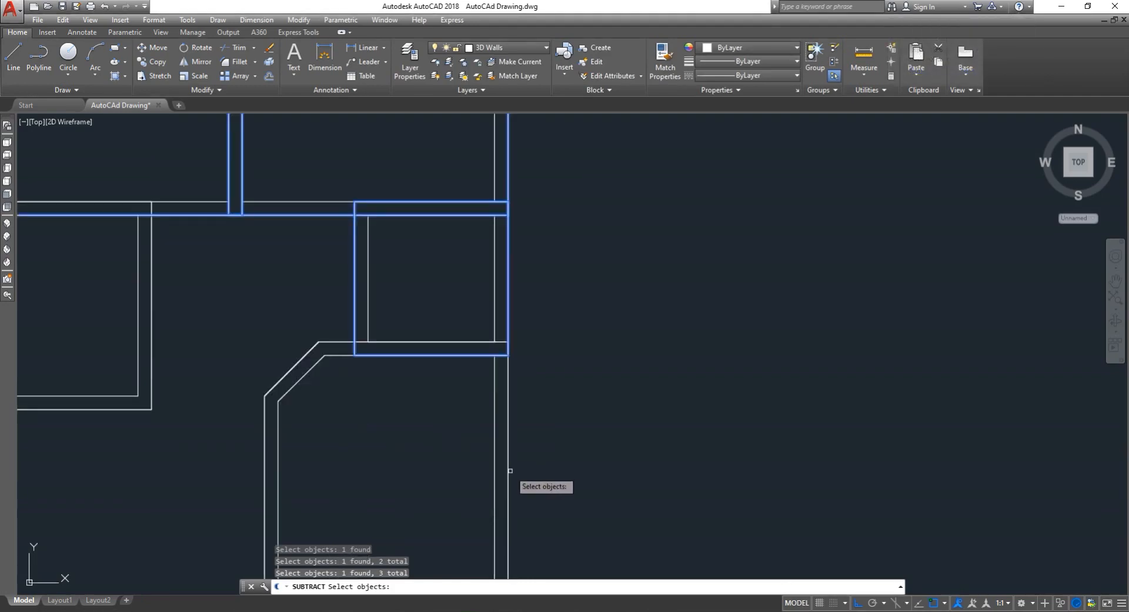
left_click(508, 470)
scroll(488, 470, "down", 4)
scroll(320, 410, "up", 2)
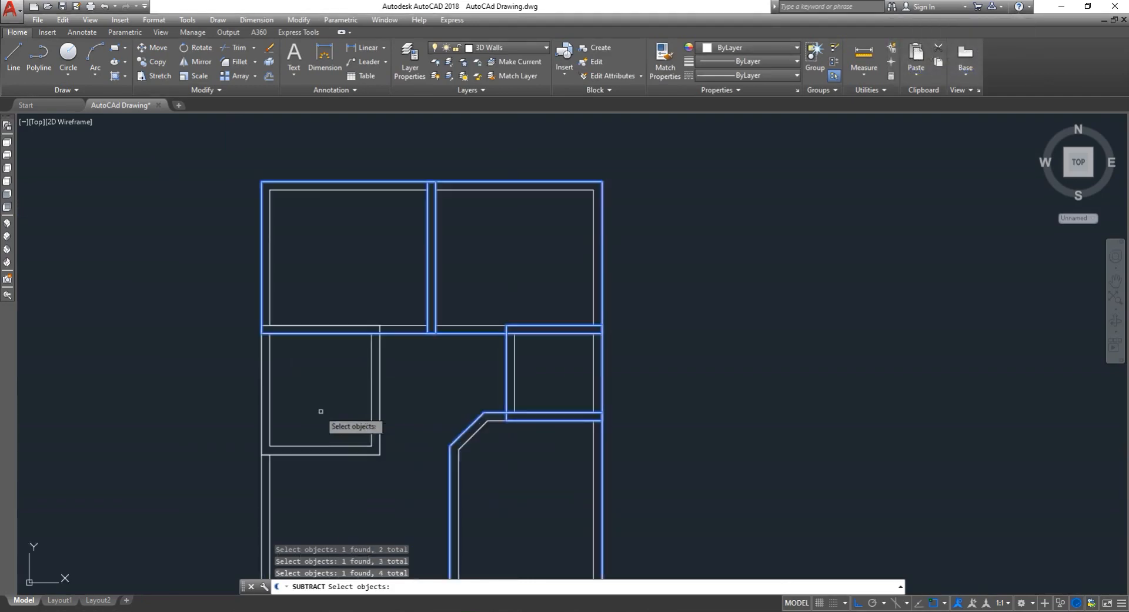
middle_click_drag(320, 411, 291, 411)
left_click(241, 405)
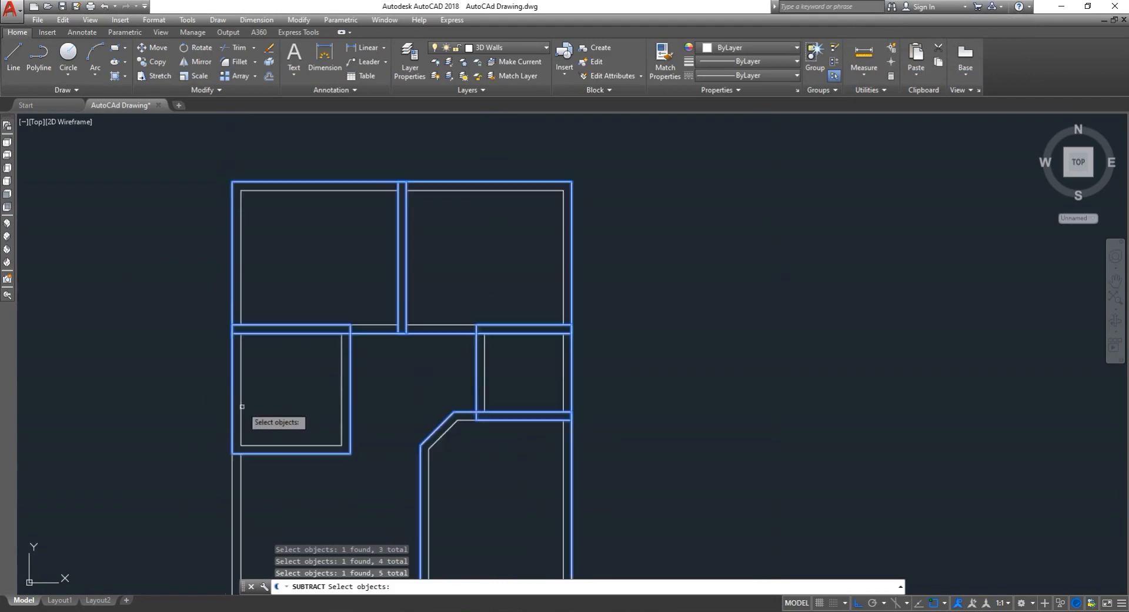
scroll(242, 406, "down", 4)
scroll(247, 489, "up", 4)
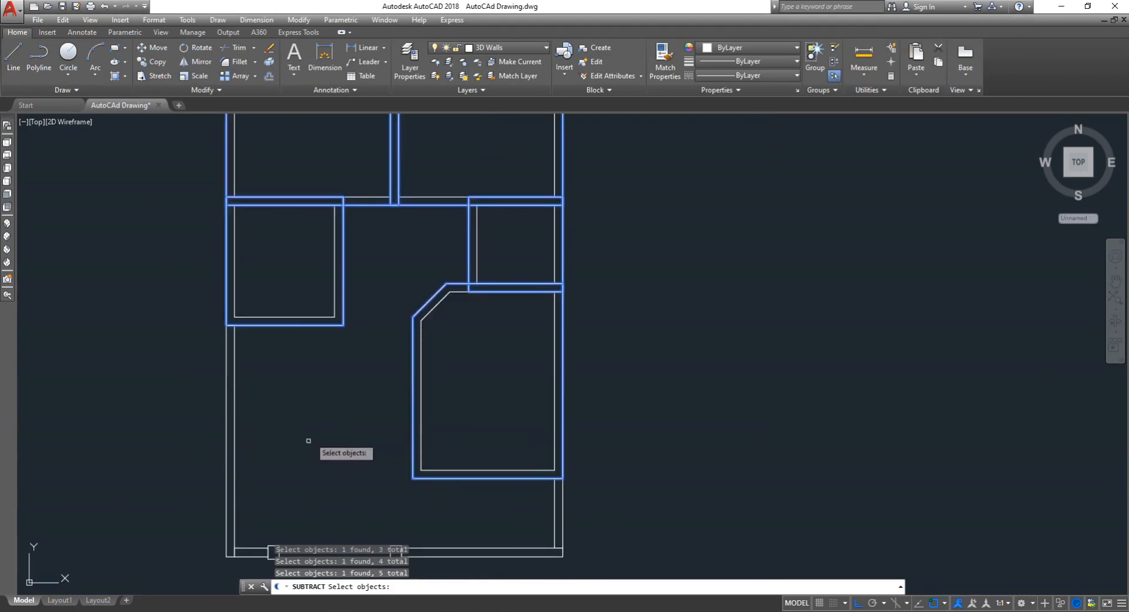
scroll(308, 440, "down", 2)
scroll(406, 209, "up", 2)
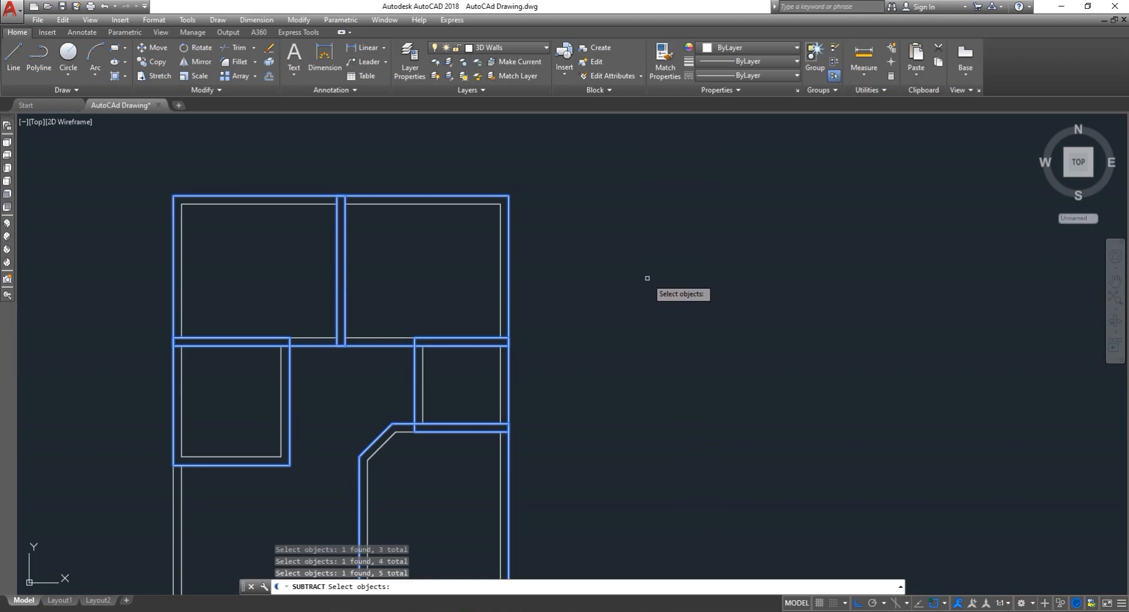
key("Return")
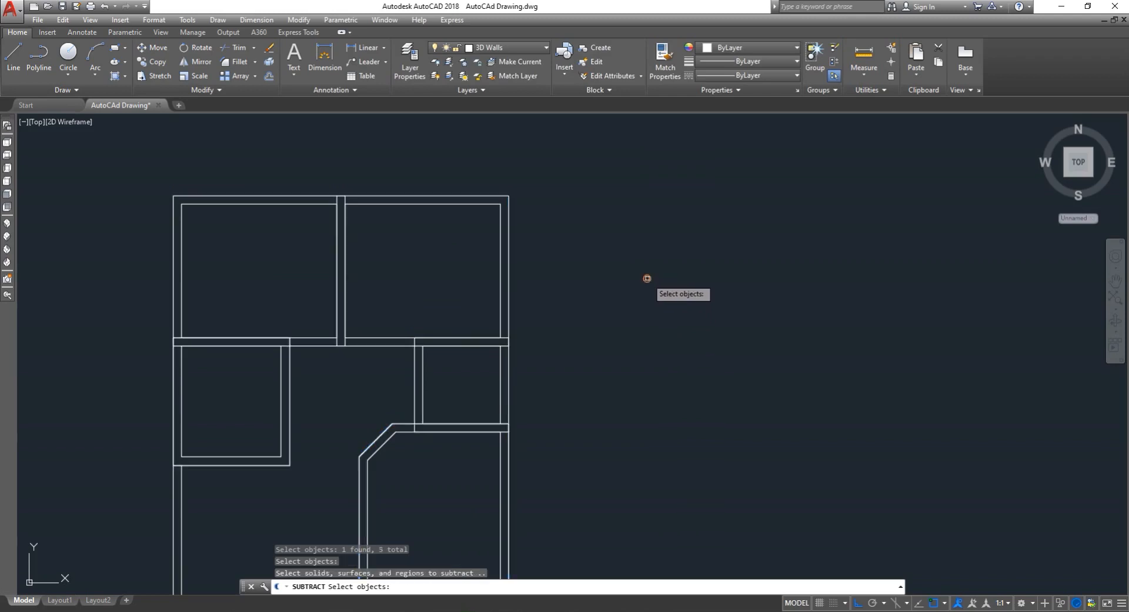
- Select the five inner room solids and complete the subtraction to hollow out the rooms
left_click(460, 205)
left_click(278, 205)
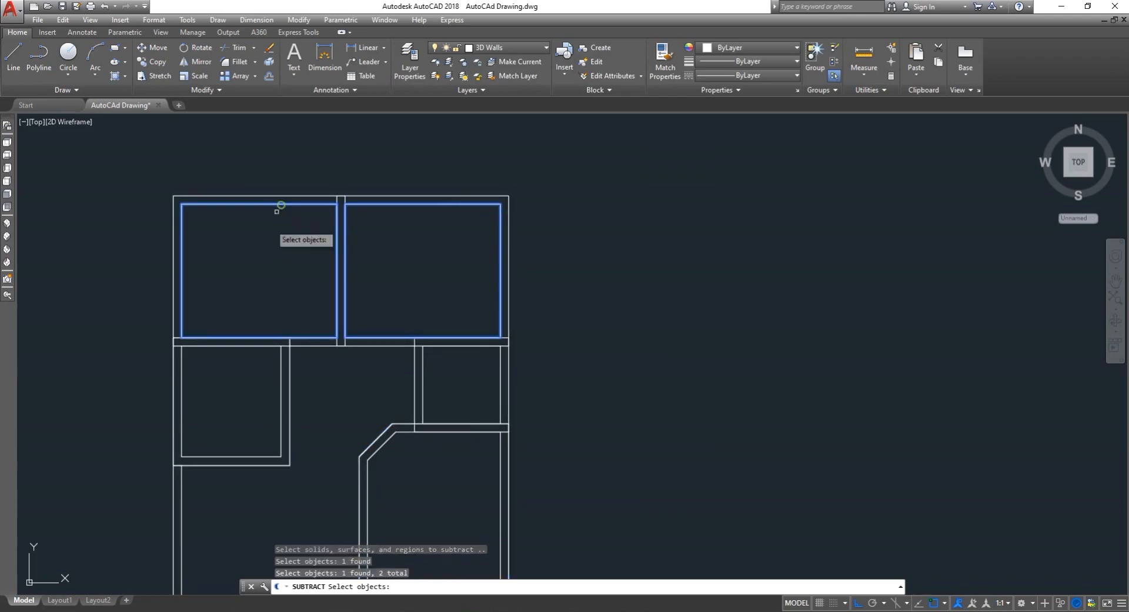
left_click(257, 348)
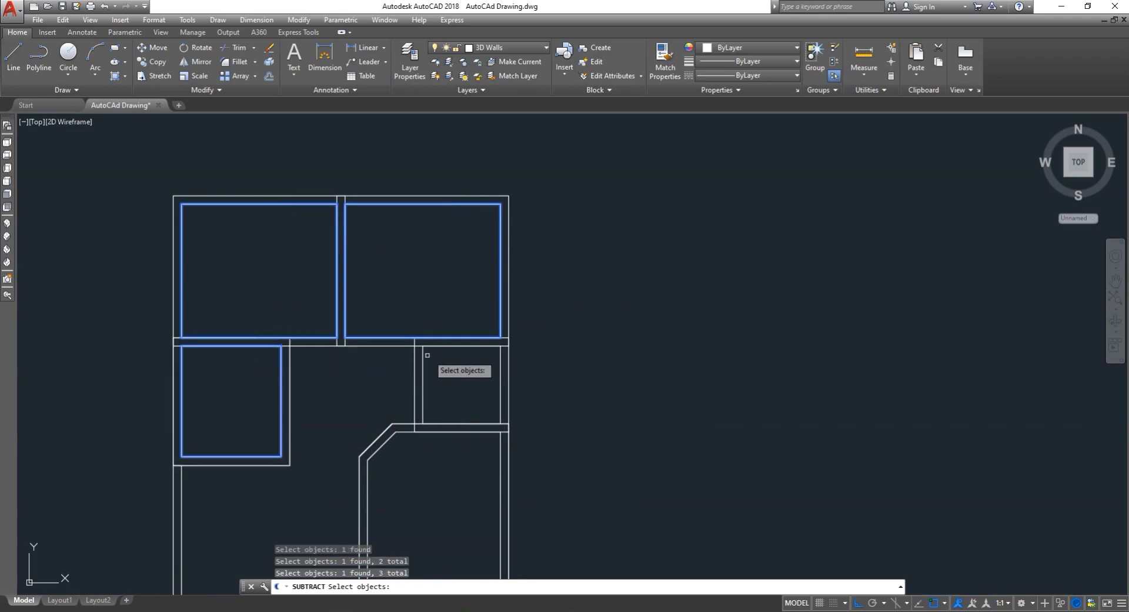
left_click(443, 346)
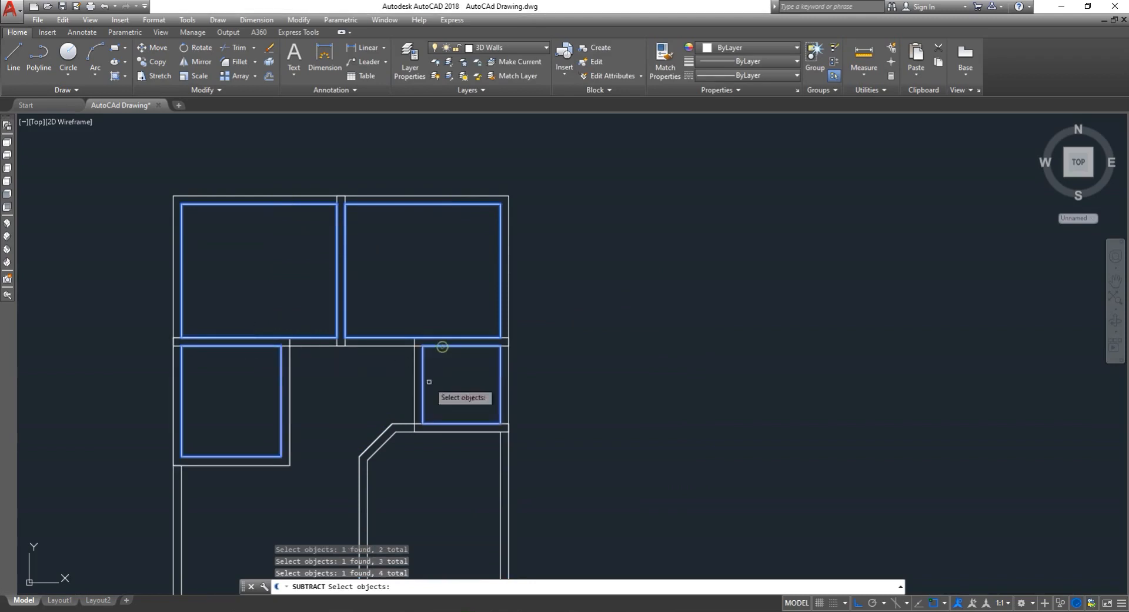
left_click(382, 450)
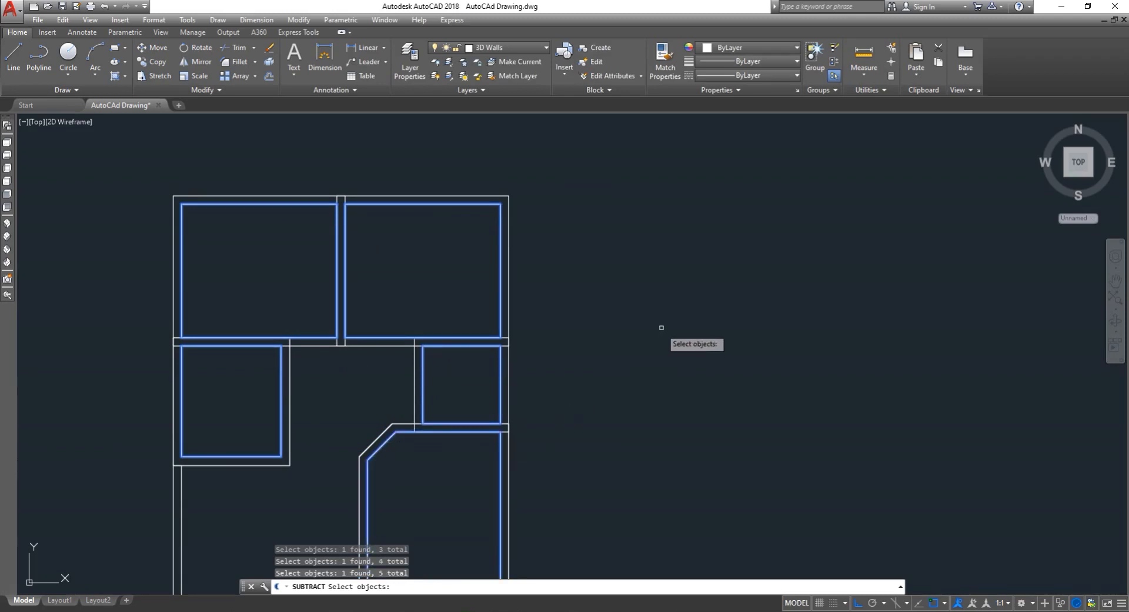
key("Return")
scroll(644, 328, "down", 4)
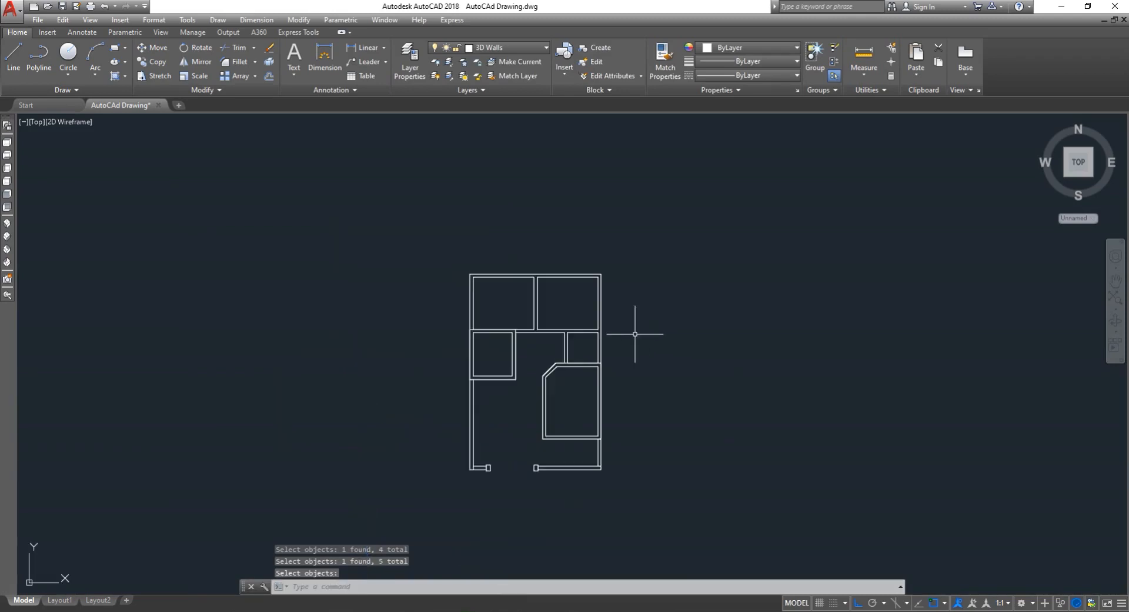
scroll(614, 338, "up", 4)
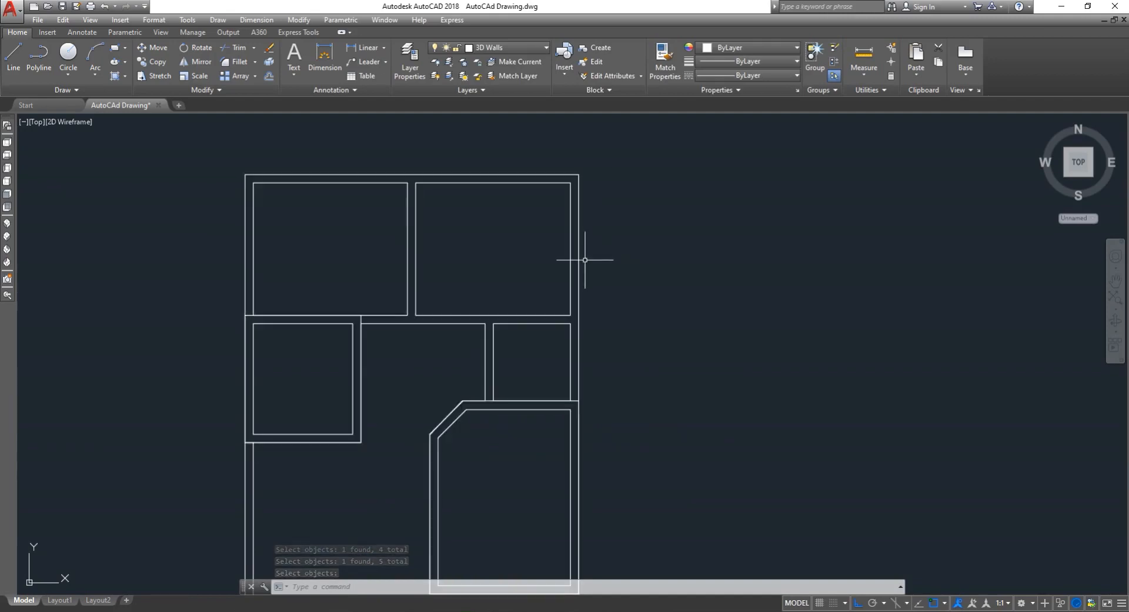
- Shade the viewport with the SHADE command to examine the room solids
type("sh")
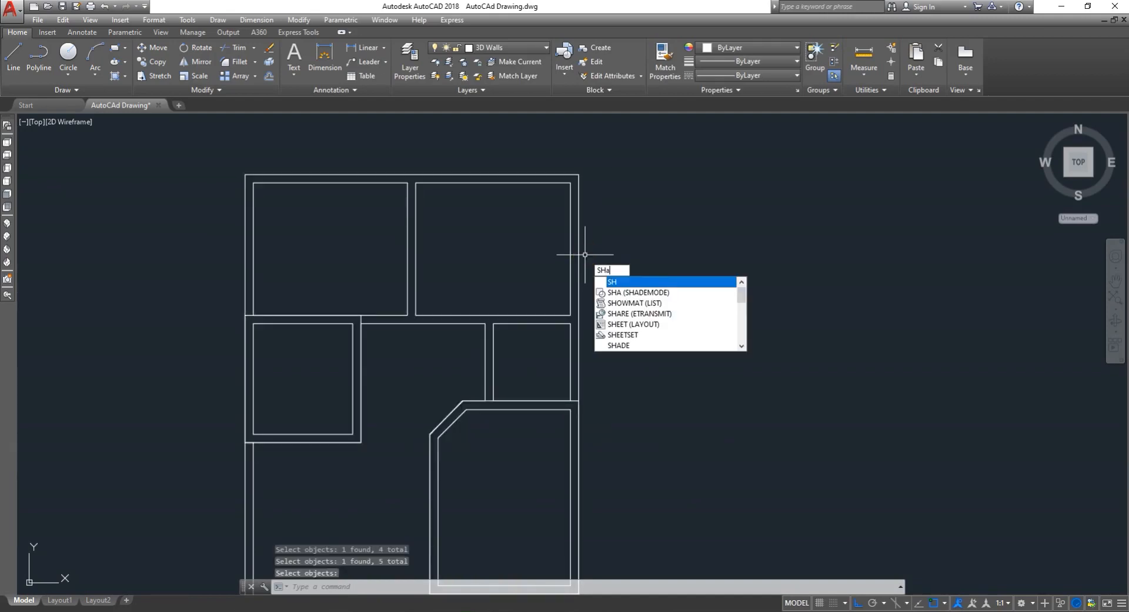
type("a")
left_click(631, 304)
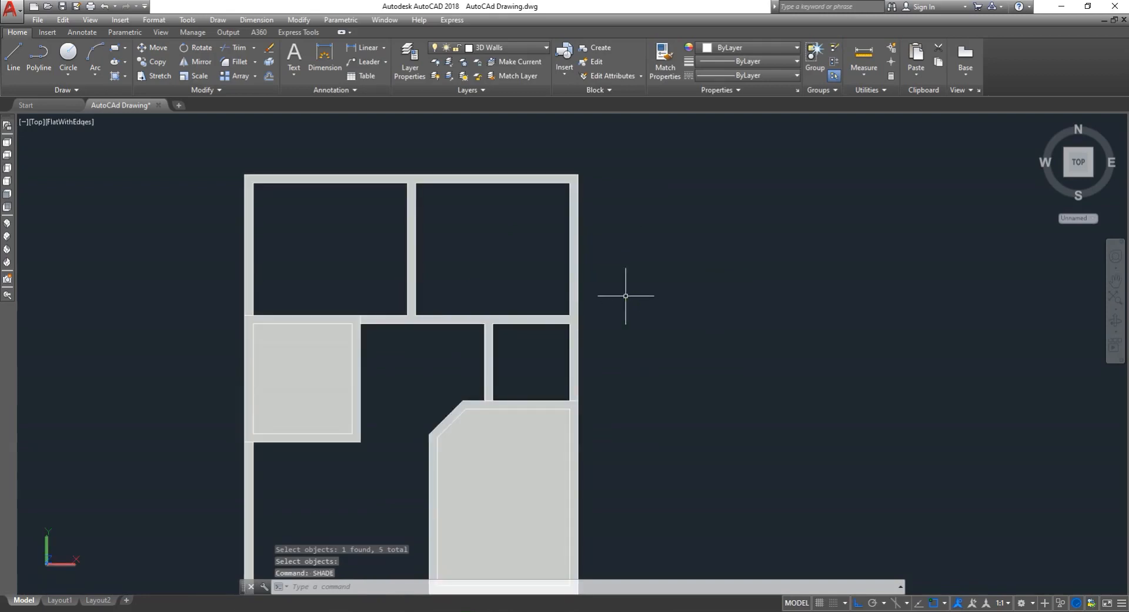
scroll(613, 297, "down", 4)
scroll(529, 403, "up", 5)
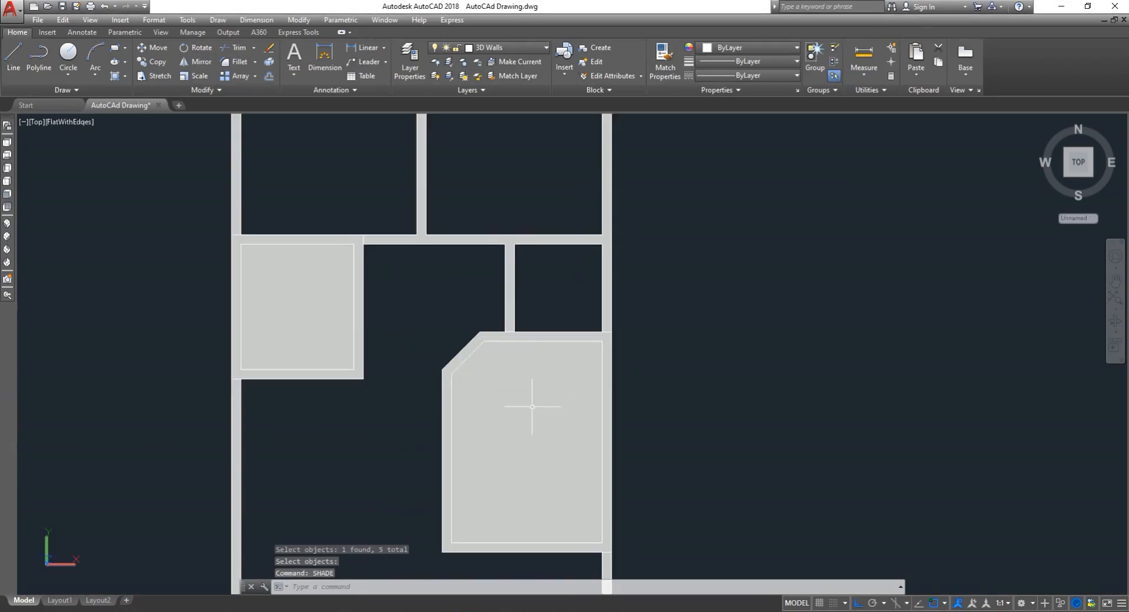
key("Escape")
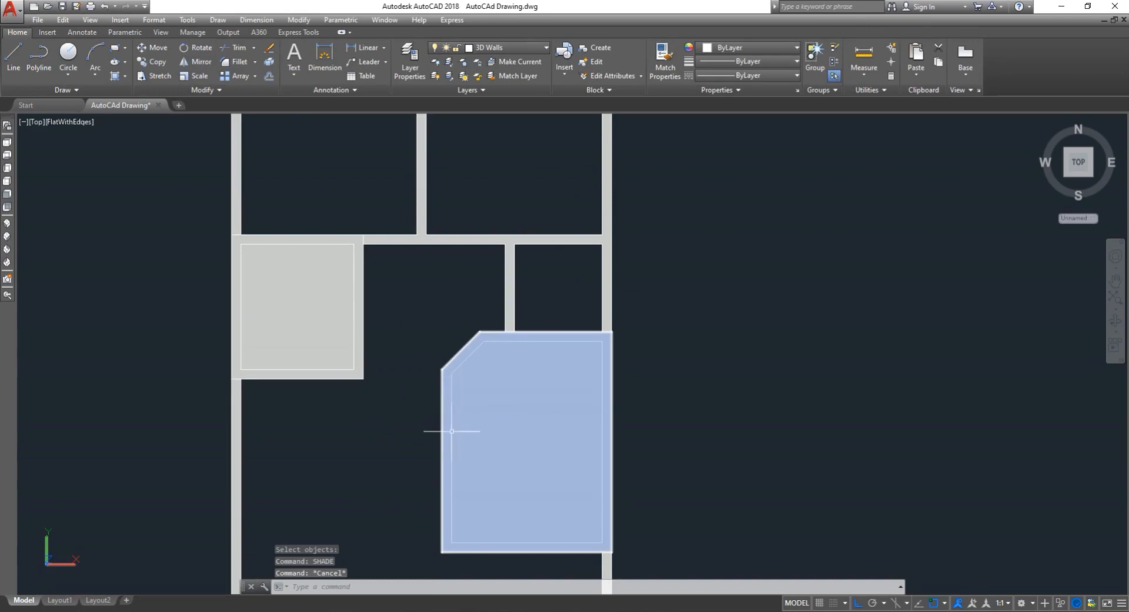
- Switch the viewport's visual style back to 2D Wireframe
scroll(474, 422, "down", 2)
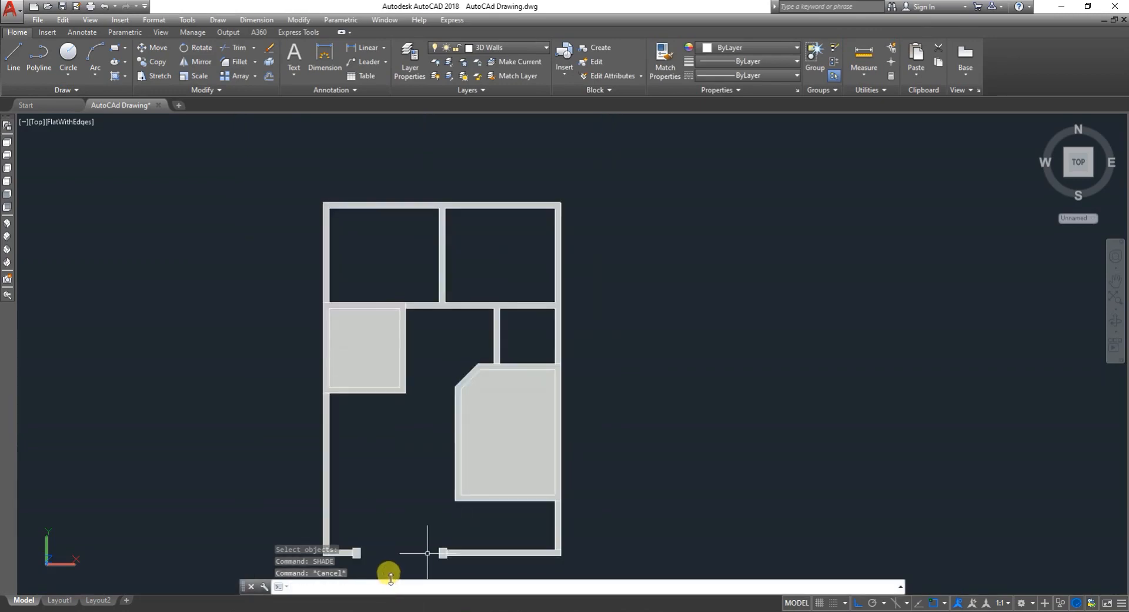
type("ub")
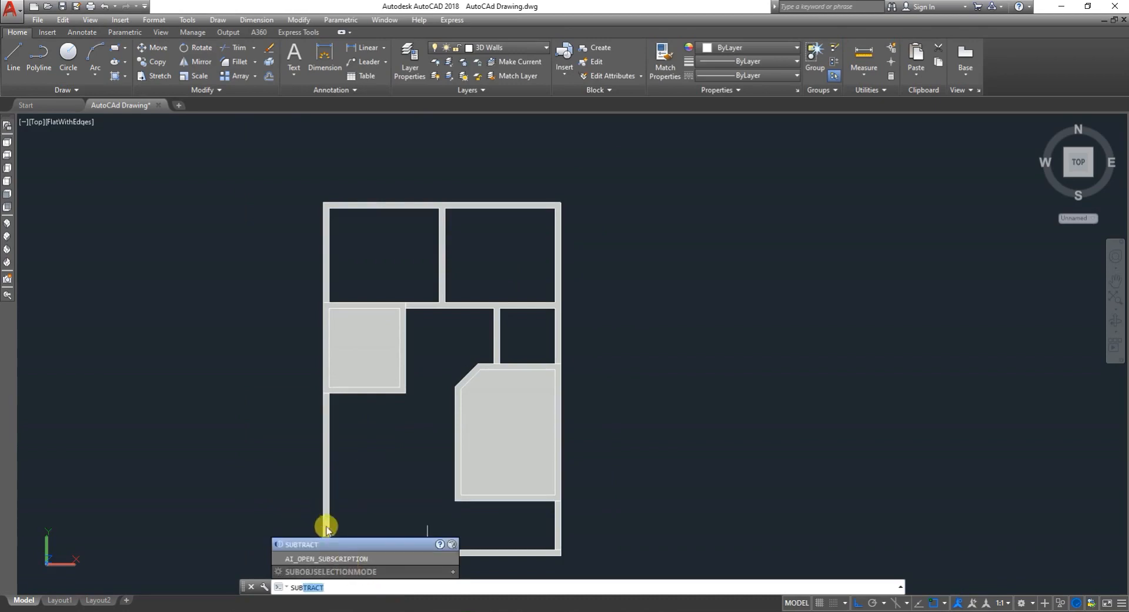
key("Escape")
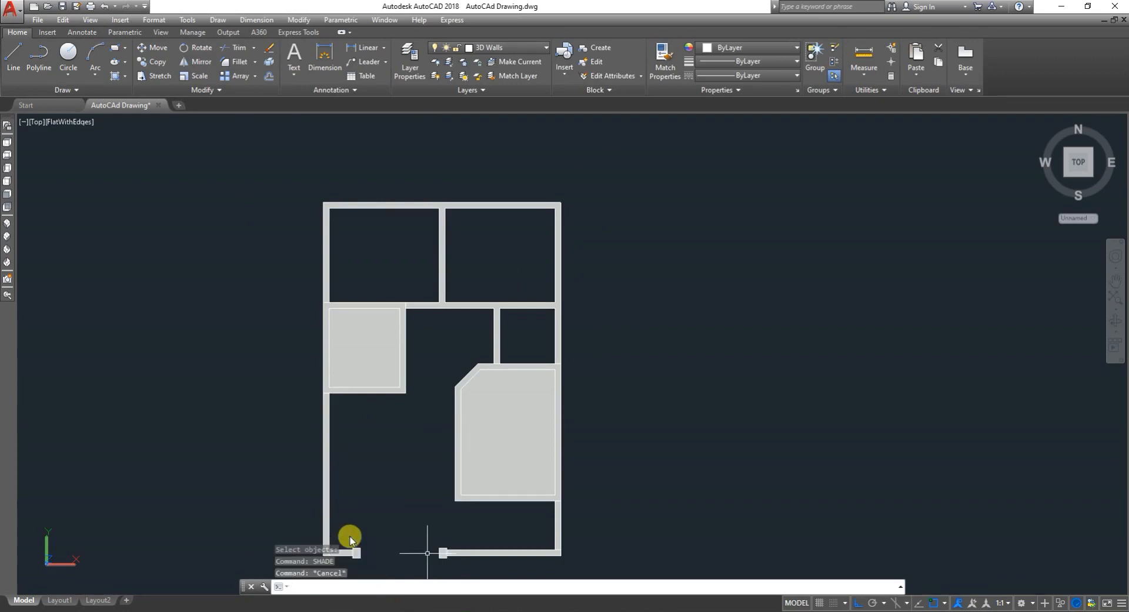
type("2d")
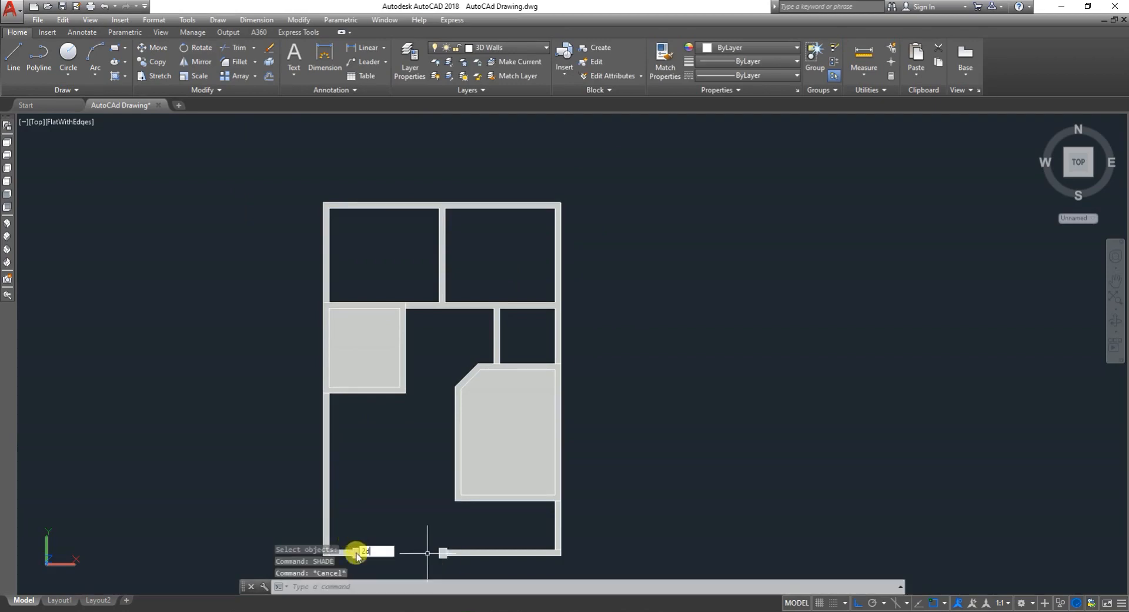
left_click(324, 587)
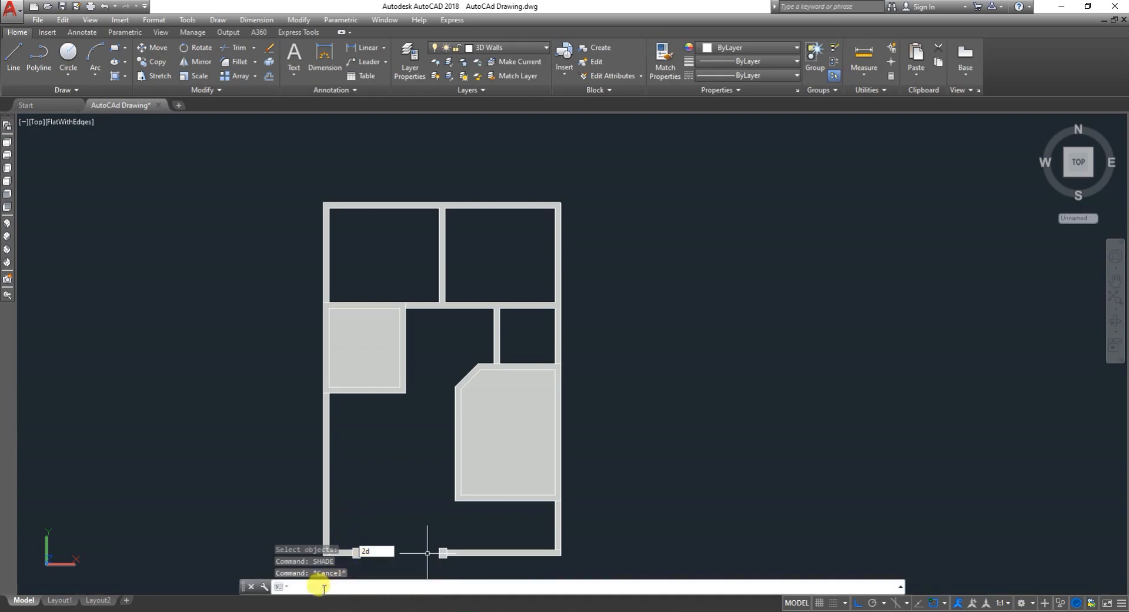
key("BackSpace")
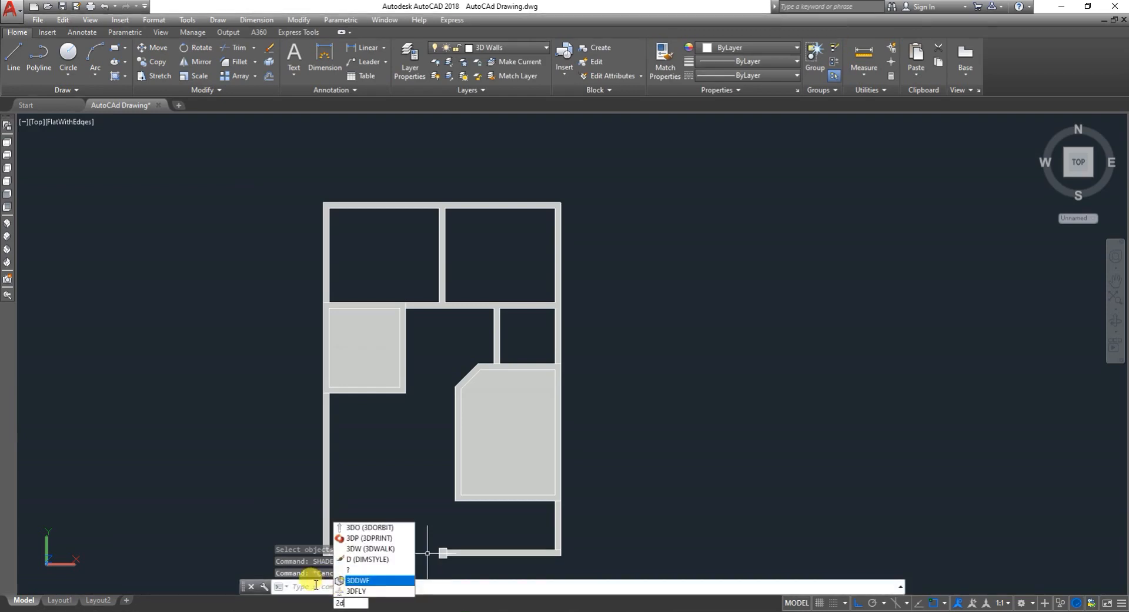
left_click(308, 583)
key("Escape")
key("Escape")
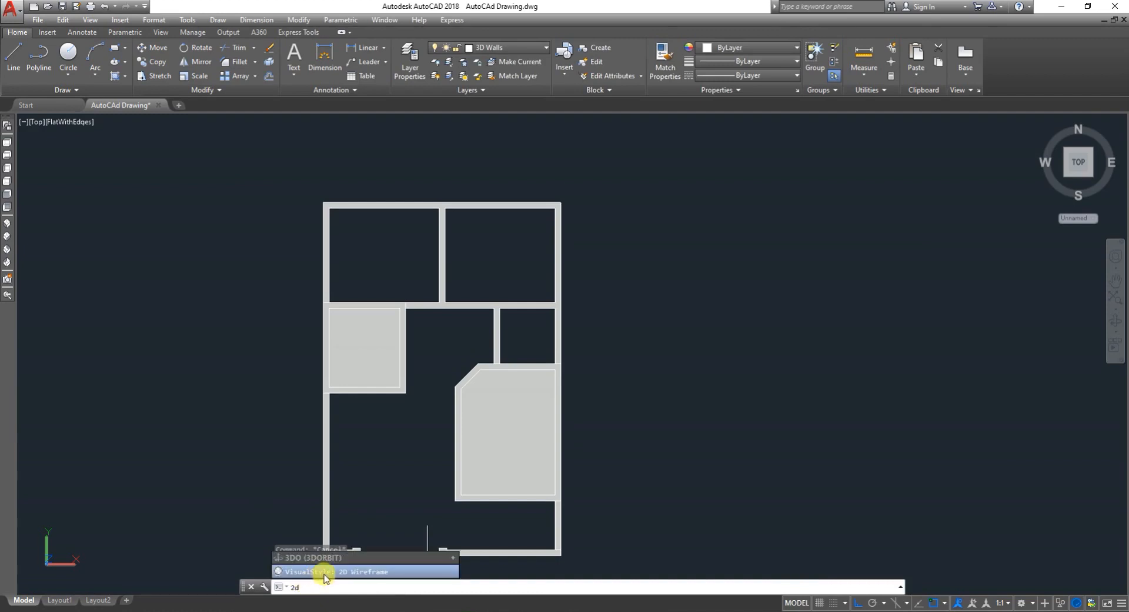
key("Return")
- Try to subtract the inner room solid from the two room wall solids, then undo the subtraction
scroll(535, 414, "up", 4)
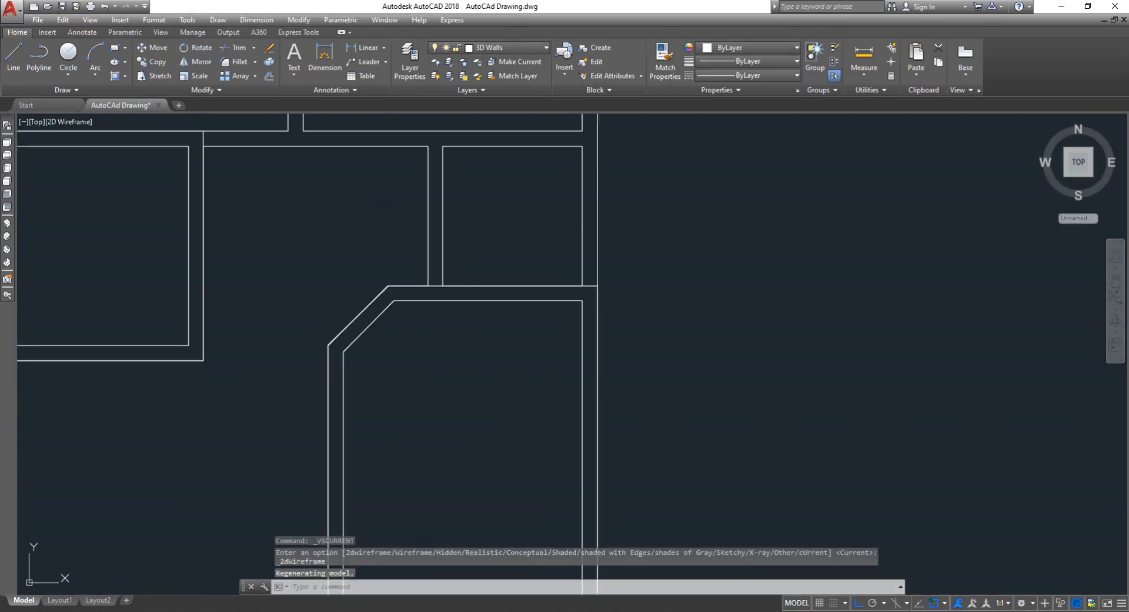
key("Escape")
type("s")
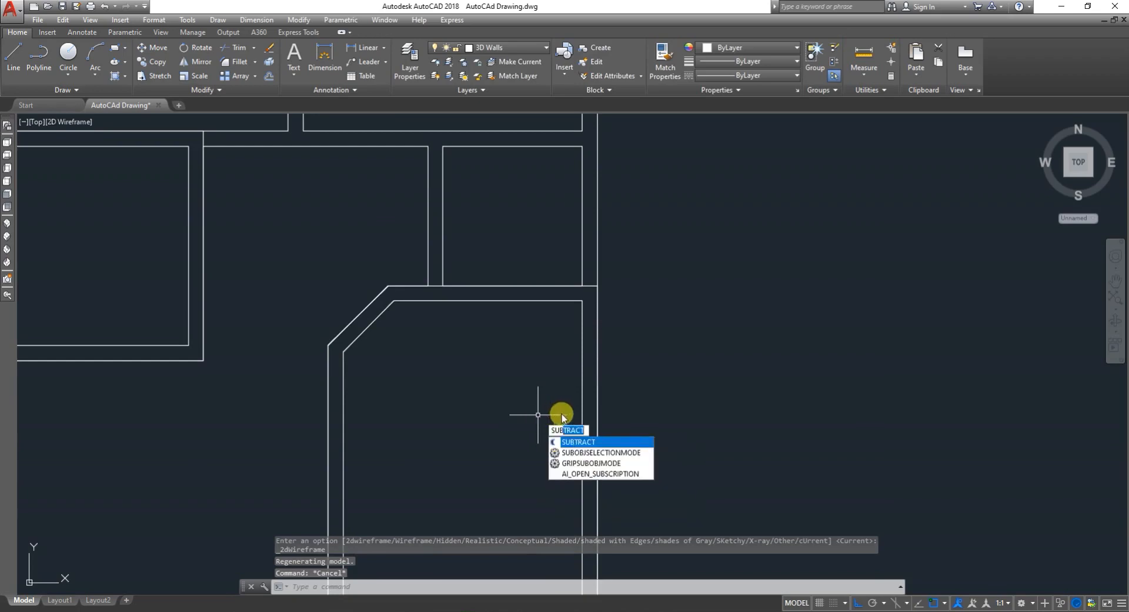
key("Return")
left_click(598, 400)
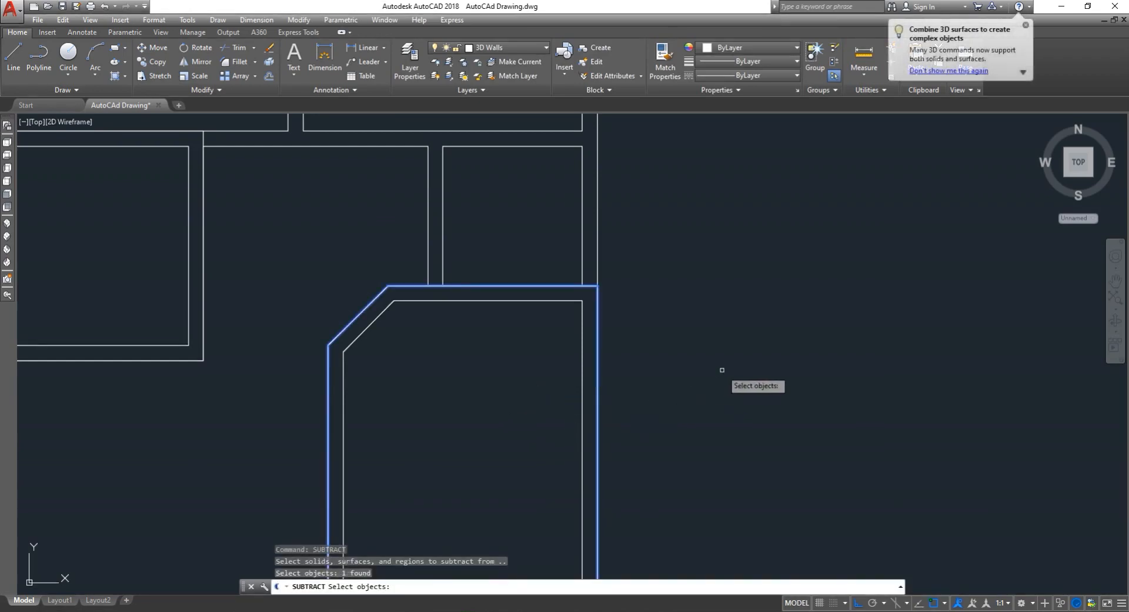
left_click(189, 361)
left_click(196, 357)
left_click(199, 360)
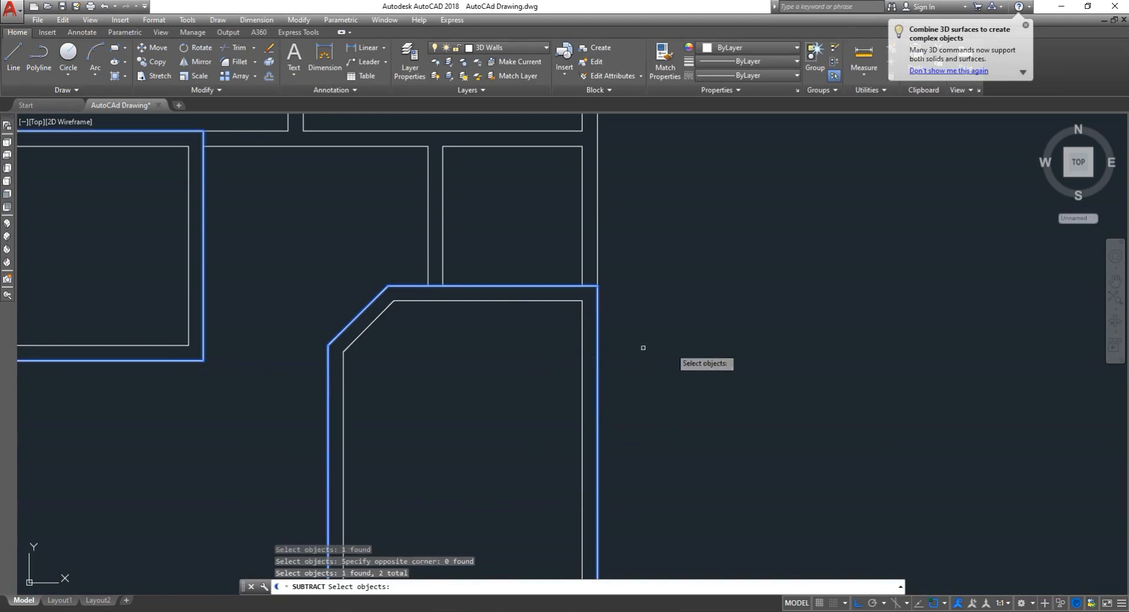
key("Return")
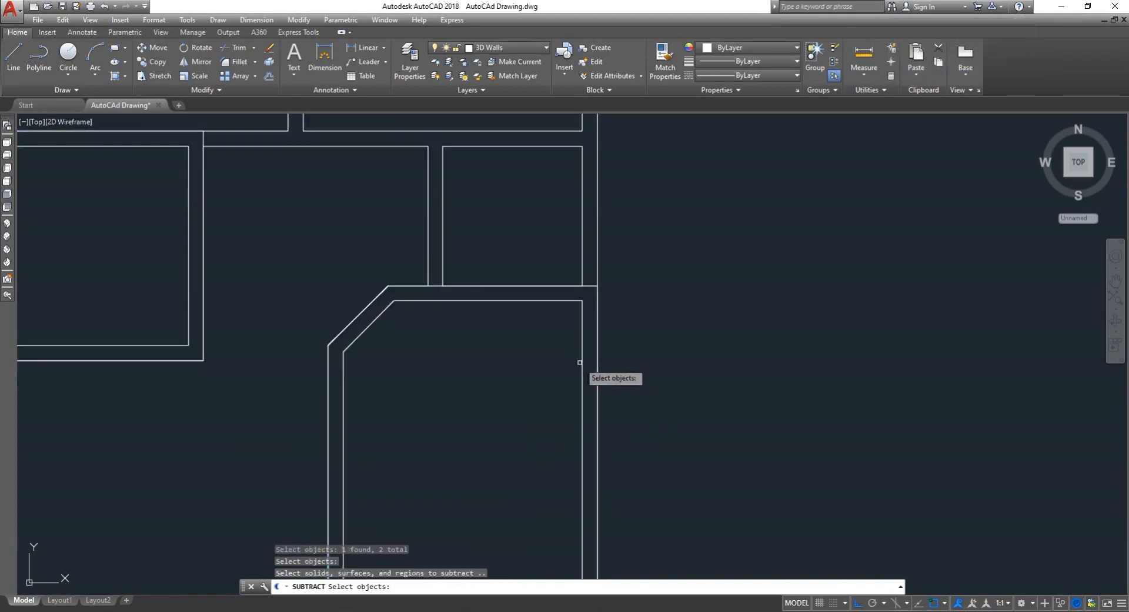
left_click(582, 361)
scroll(401, 366, "down", 2)
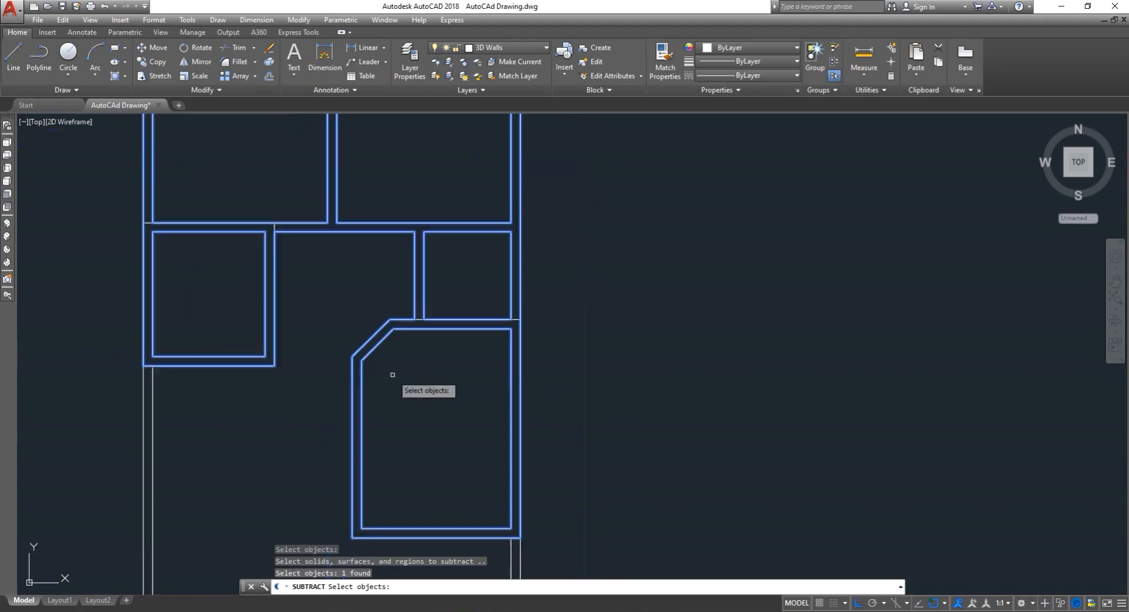
key("Return")
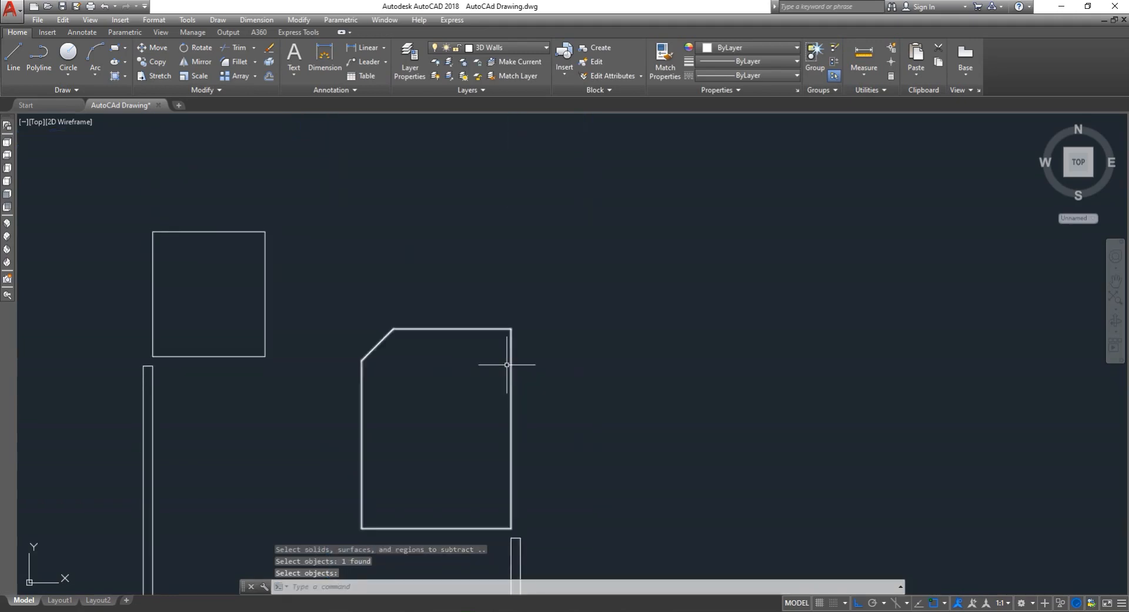
key("ctrl+z")
- Zoom out to the whole plan and shade the viewport with the SHADE command
scroll(509, 367, "down", 3)
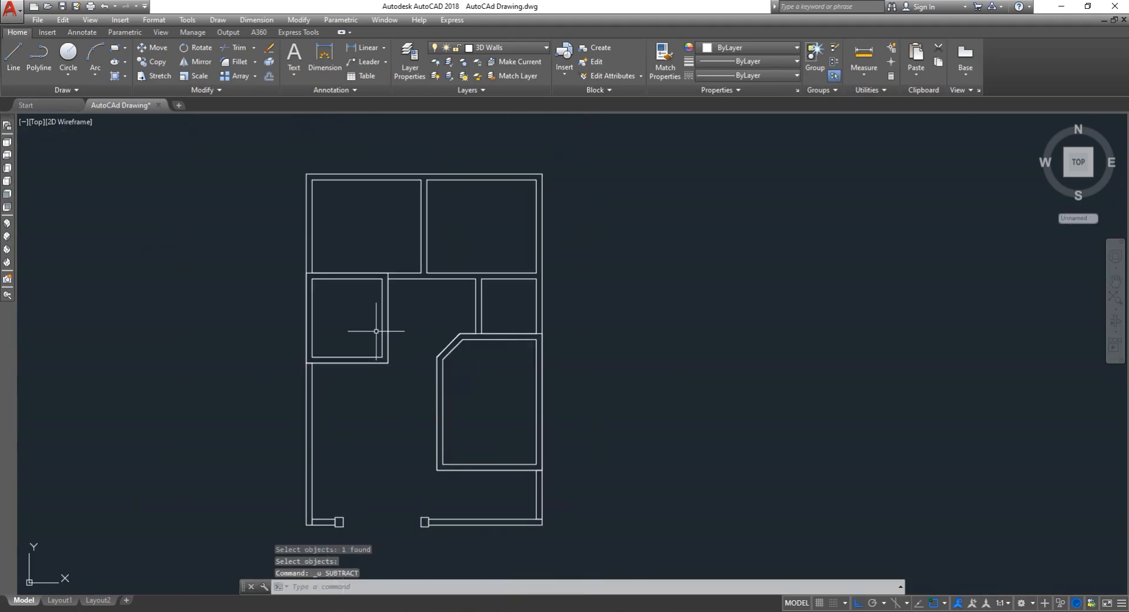
scroll(376, 331, "up", 4)
scroll(499, 356, "down", 2)
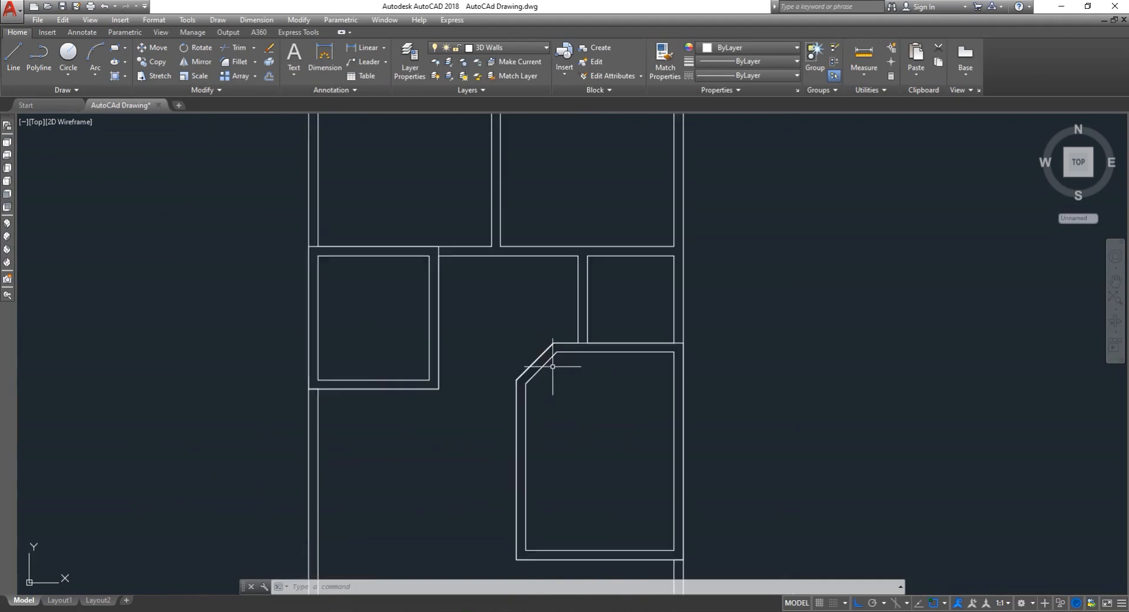
scroll(543, 355, "down", 2)
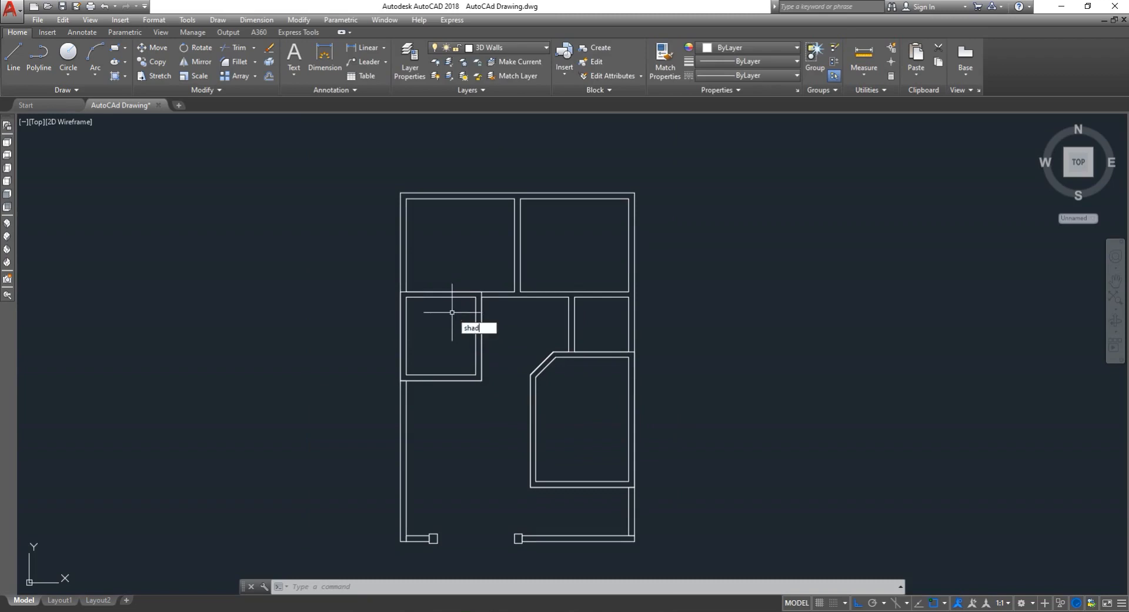
type("e")
key("Return")
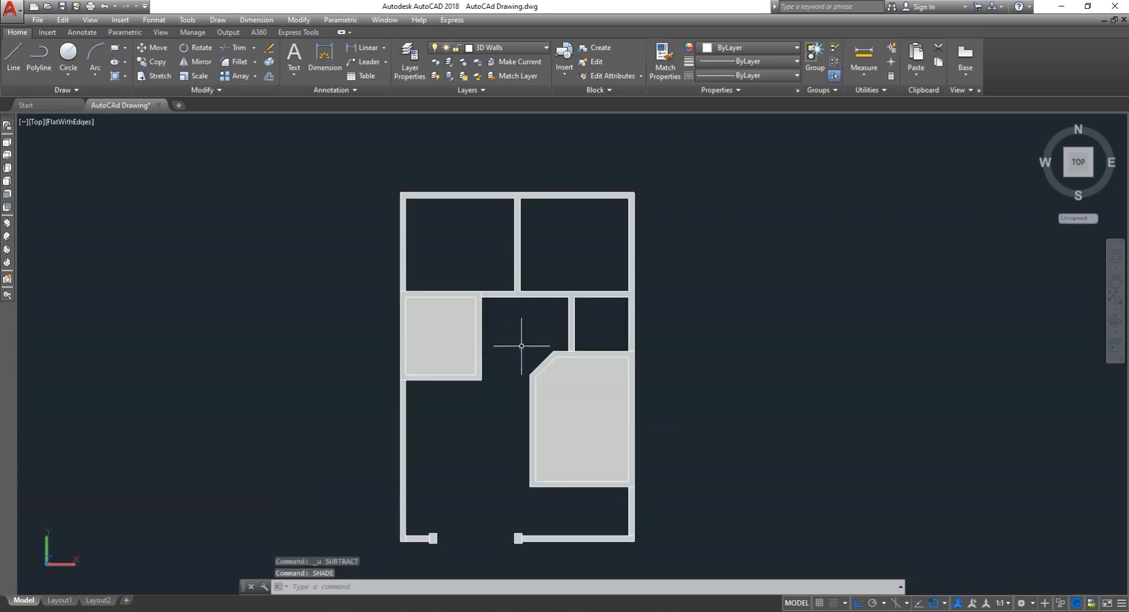
- Erase the inner solid filling the angled room
scroll(549, 398, "up", 3)
left_click(549, 393)
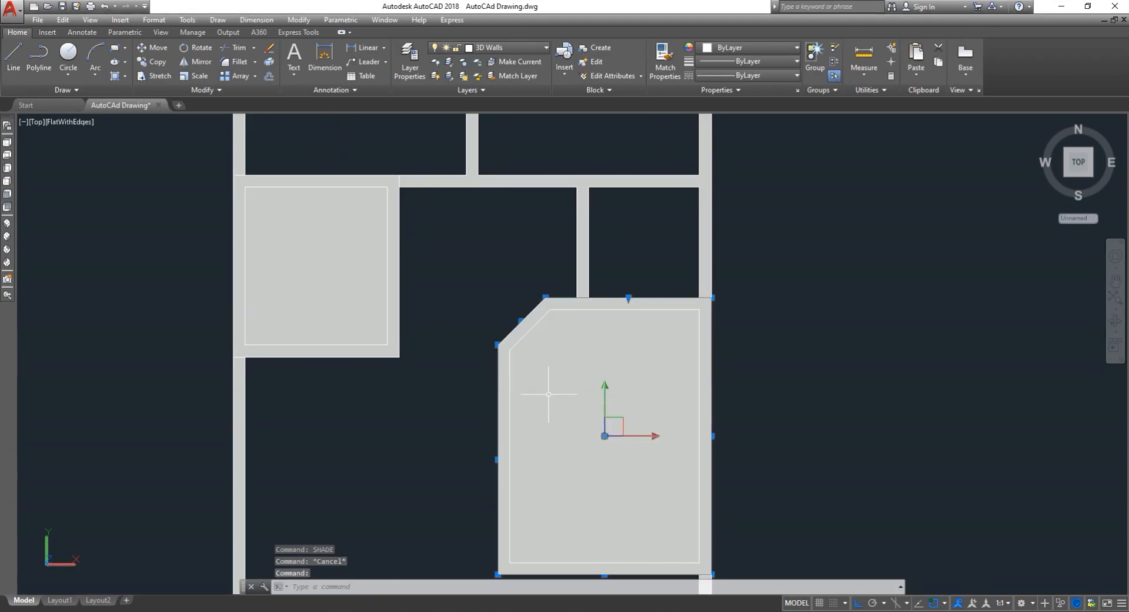
type("e")
key("Return")
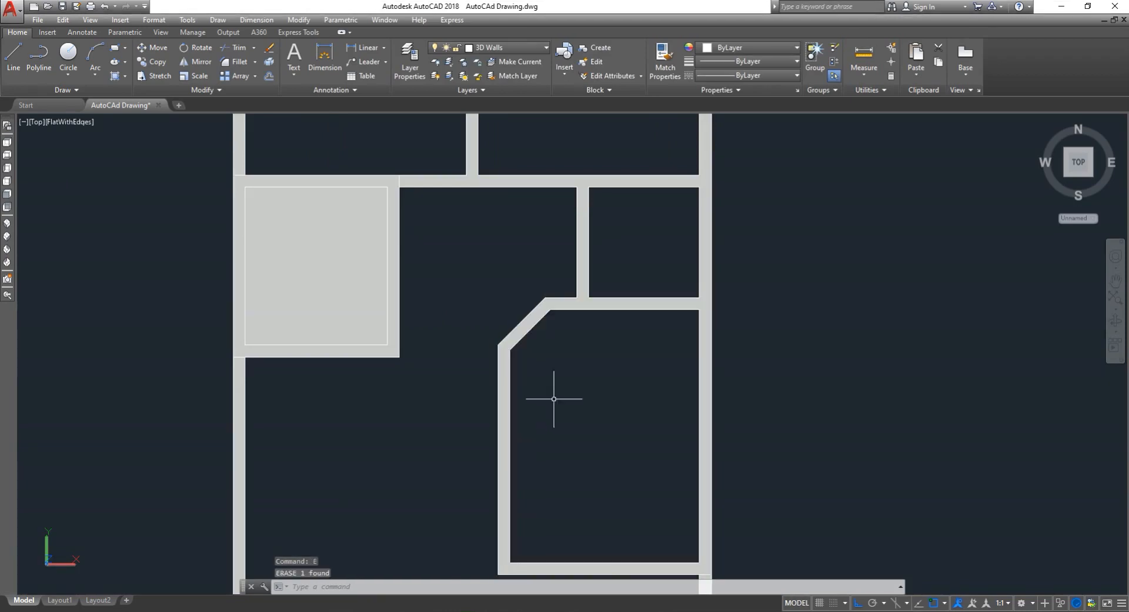
- Erase the inner solid filling the left room
type("e")
key("Return")
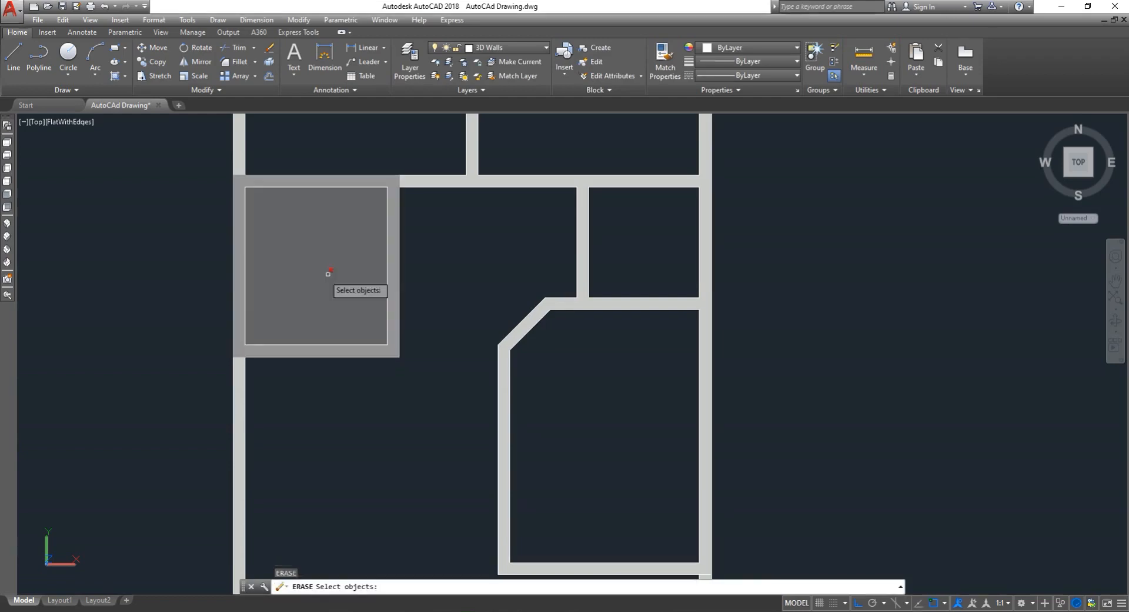
left_click(318, 278)
key("Return")
scroll(333, 307, "down", 4)
key("Escape")
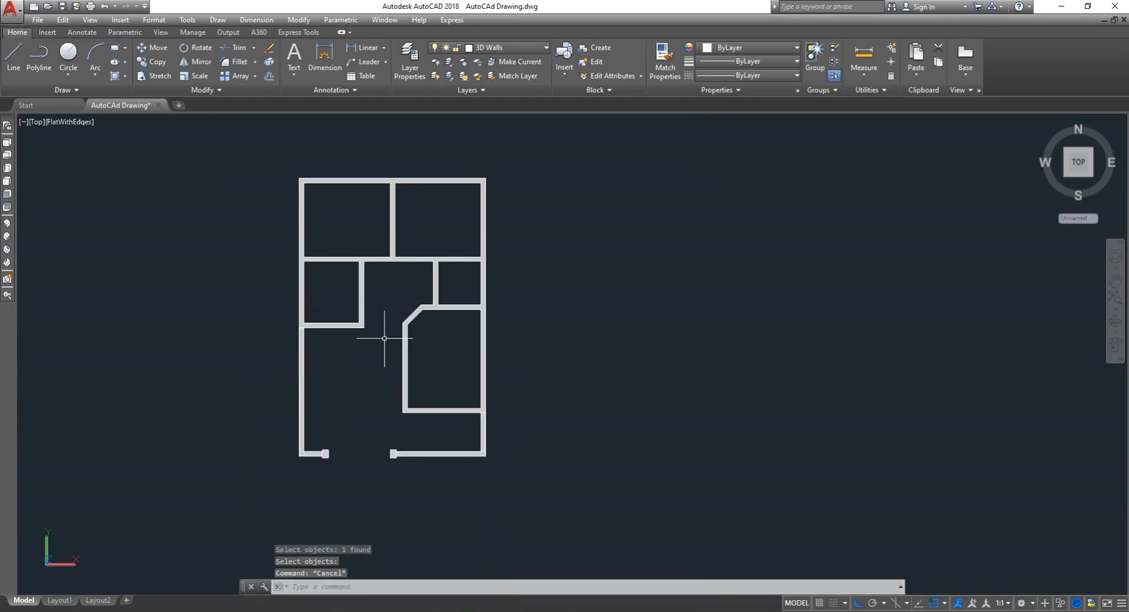
- Save the drawing
scroll(429, 348, "up", 2)
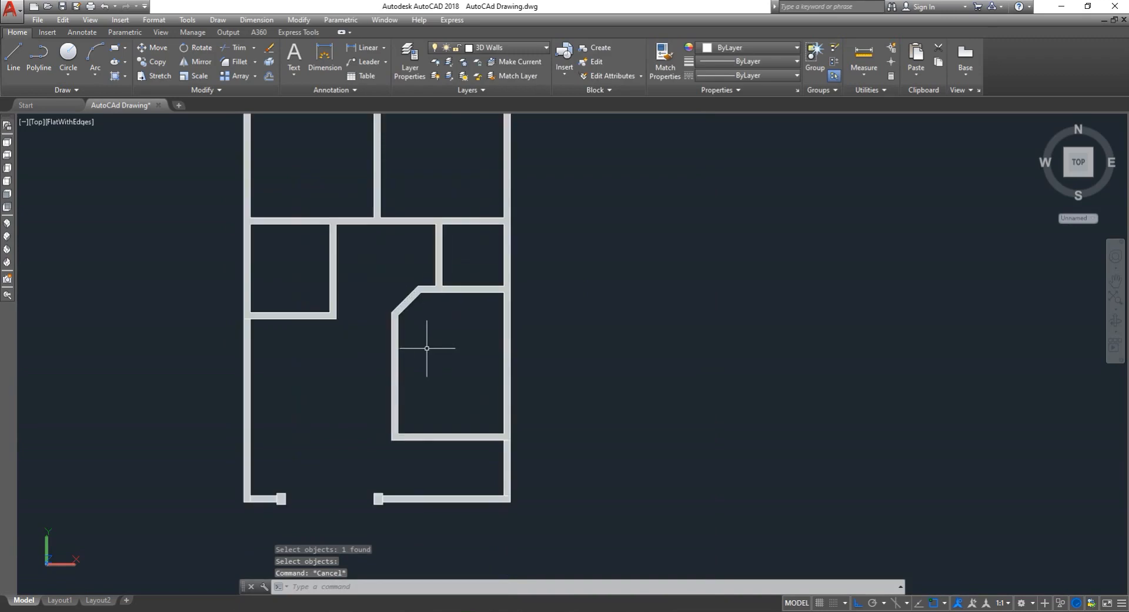
scroll(423, 350, "down", 3)
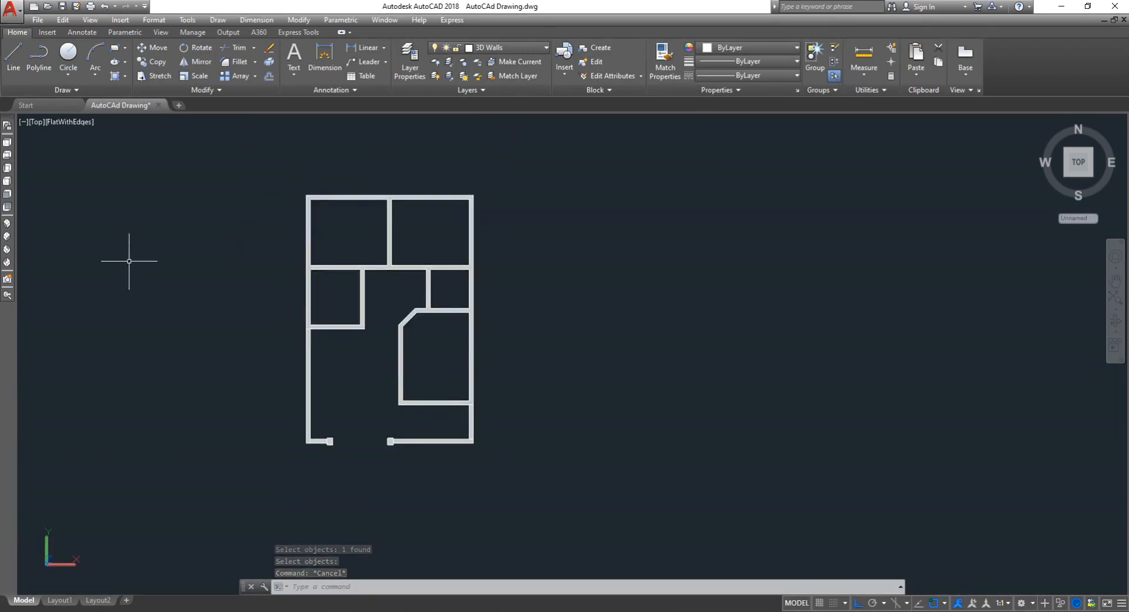
key("ctrl+s")
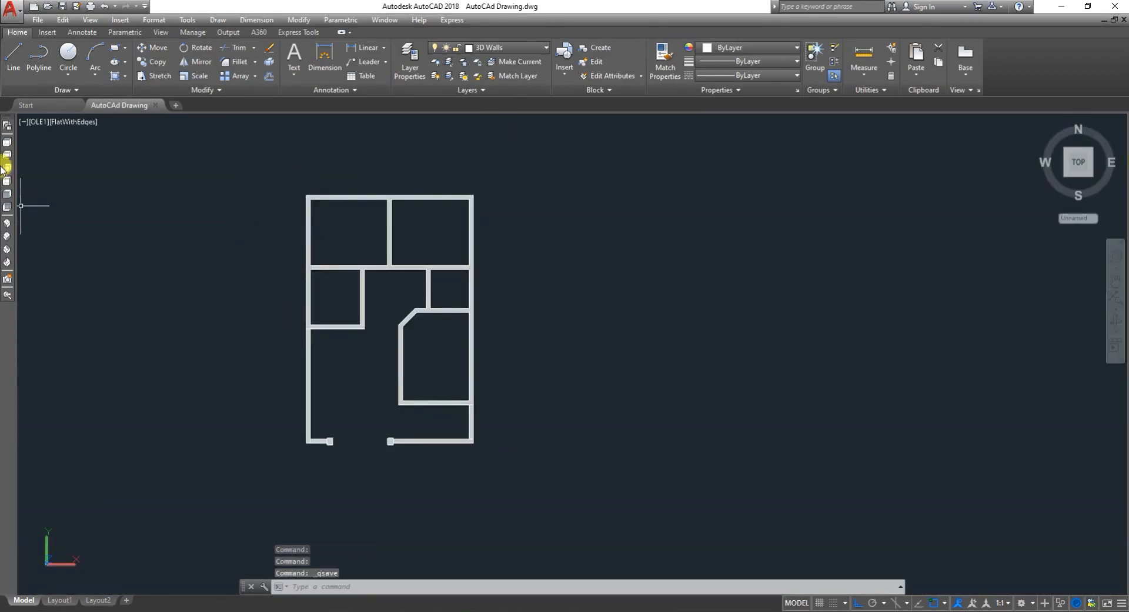
- Switch to the SW Isometric view and zoom to view the hollowed house model
left_click(7, 226)
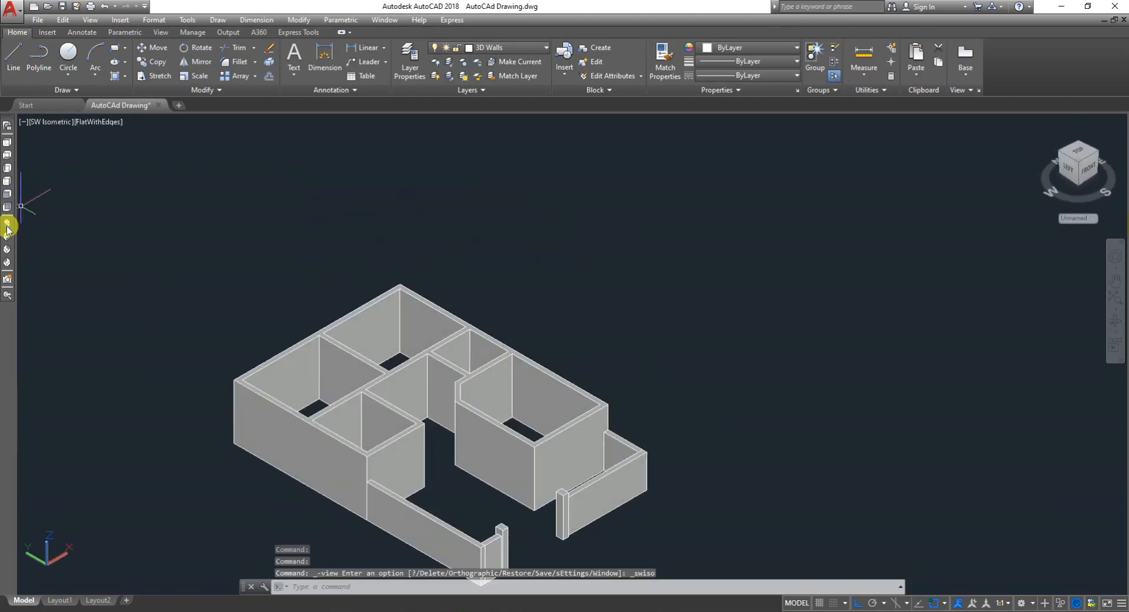
scroll(358, 226, "down", 2)
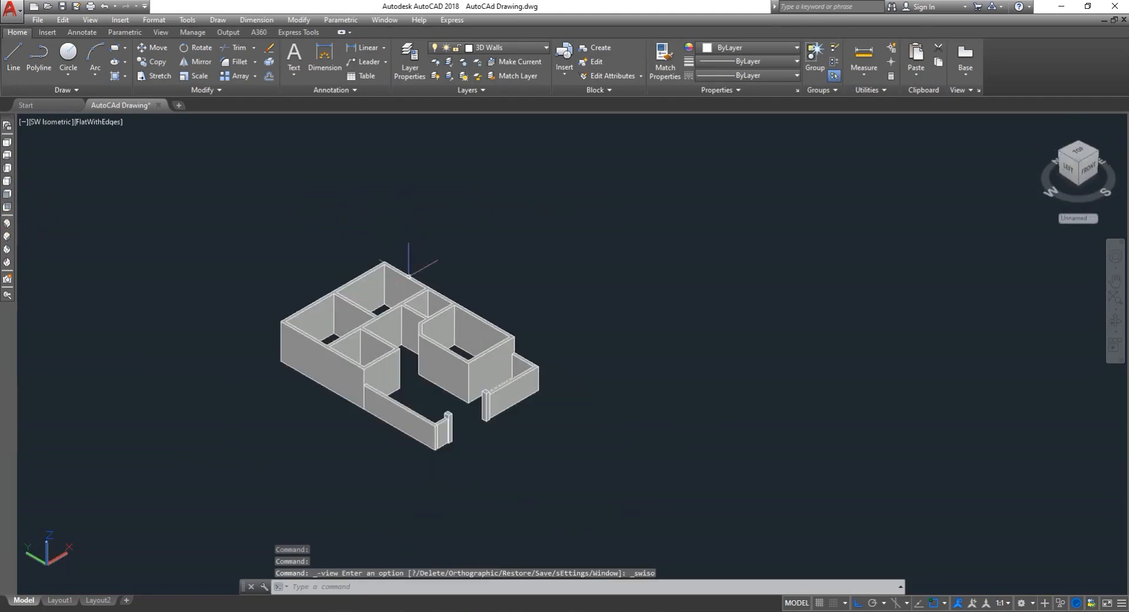
scroll(391, 421, "up", 2)
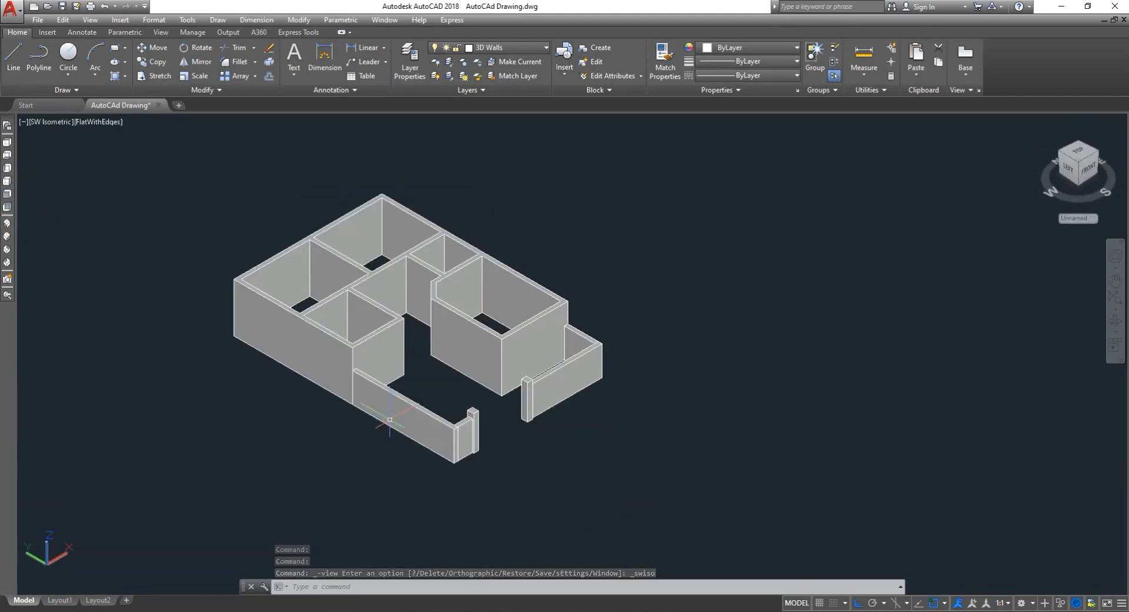
scroll(389, 417, "down", 4)
scroll(335, 412, "up", 3)
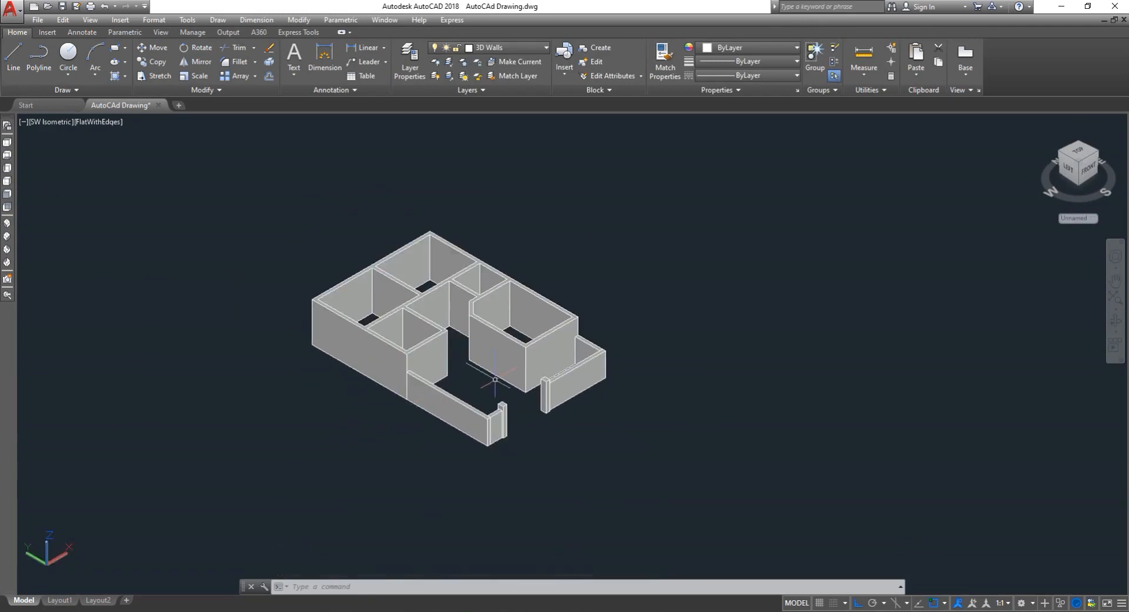
scroll(515, 314, "up", 4)
scroll(342, 199, "down", 5)
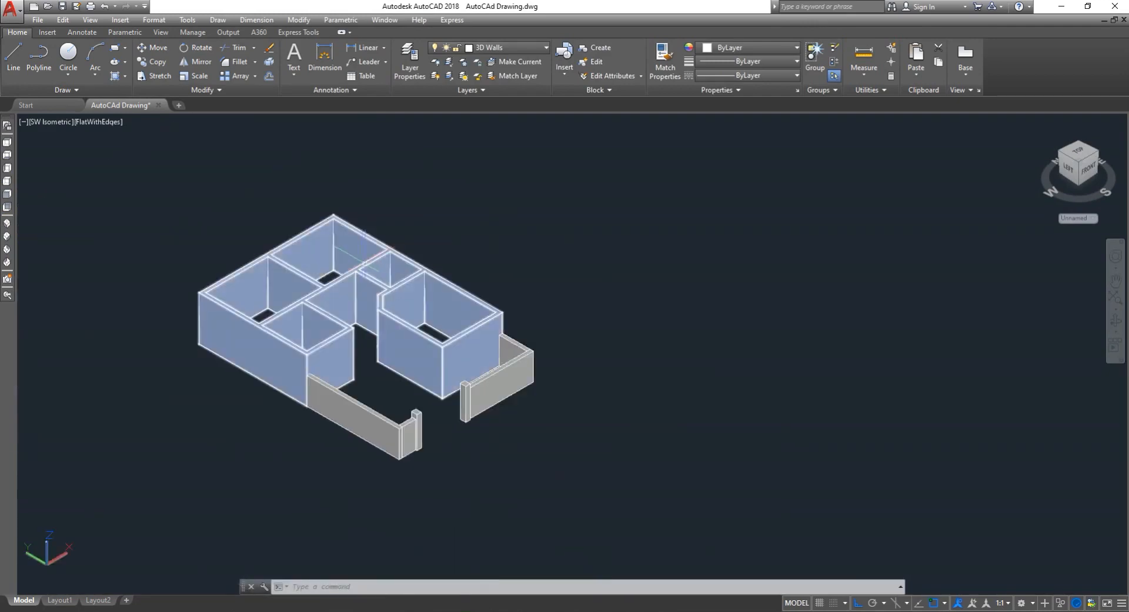
- Orbit and zoom around the hollowed house model to inspect it from different angles
left_click(1115, 319)
left_click_drag(451, 330, 295, 209)
scroll(295, 208, "up", 2)
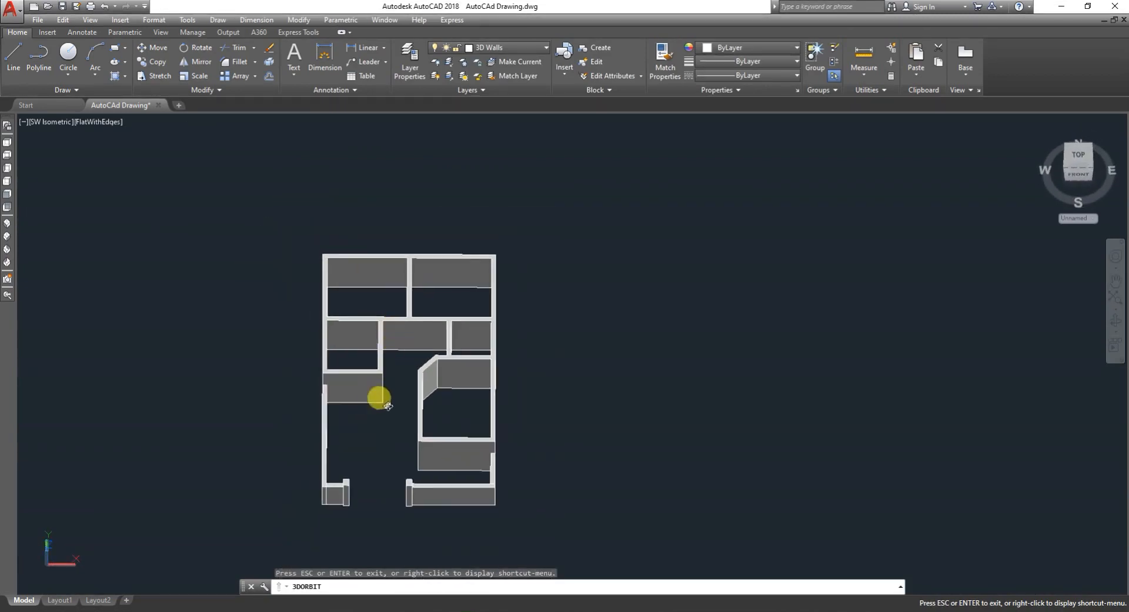
left_click_drag(387, 406, 476, 416)
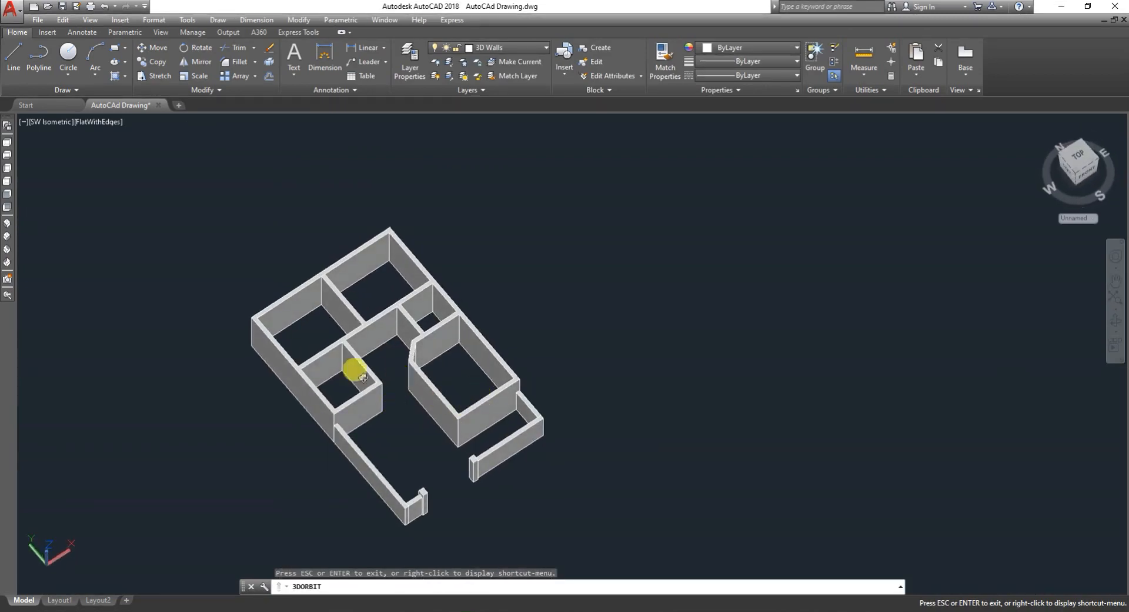
left_click_drag(361, 376, 501, 343)
scroll(383, 357, "down", 2)
scroll(353, 340, "up", 3)
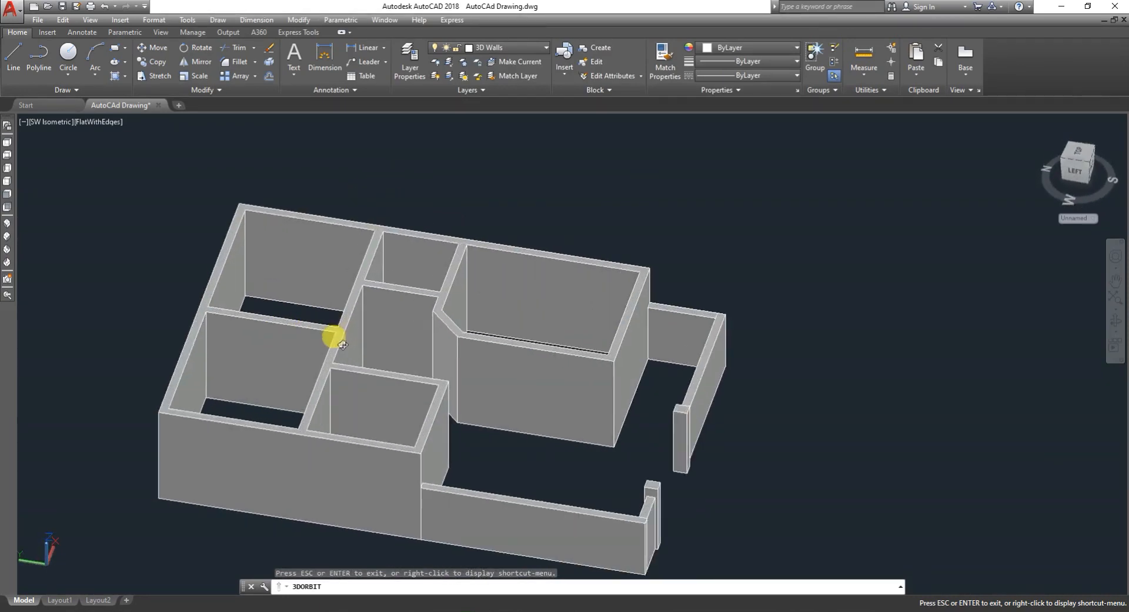
scroll(344, 347, "down", 2)
left_click_drag(440, 374, 418, 410)
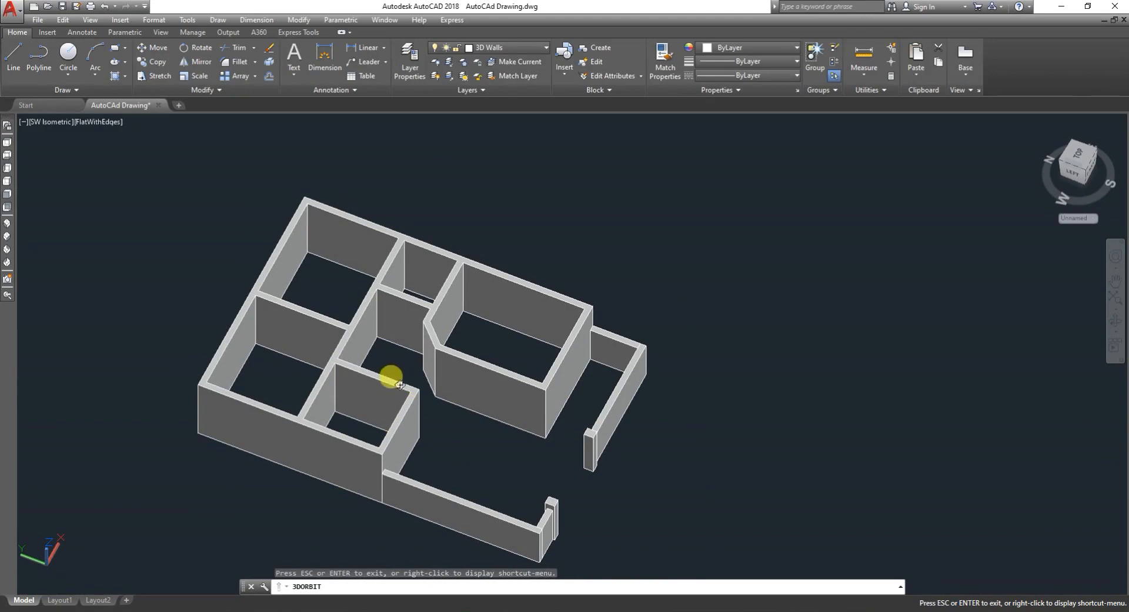
scroll(344, 365, "up", 5)
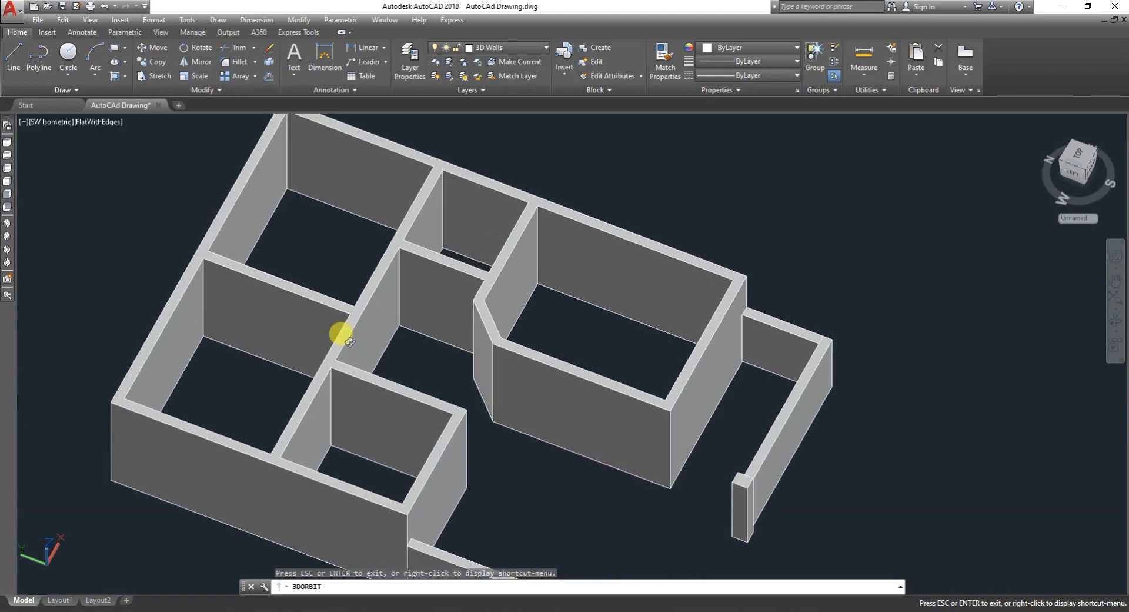
key("Escape")
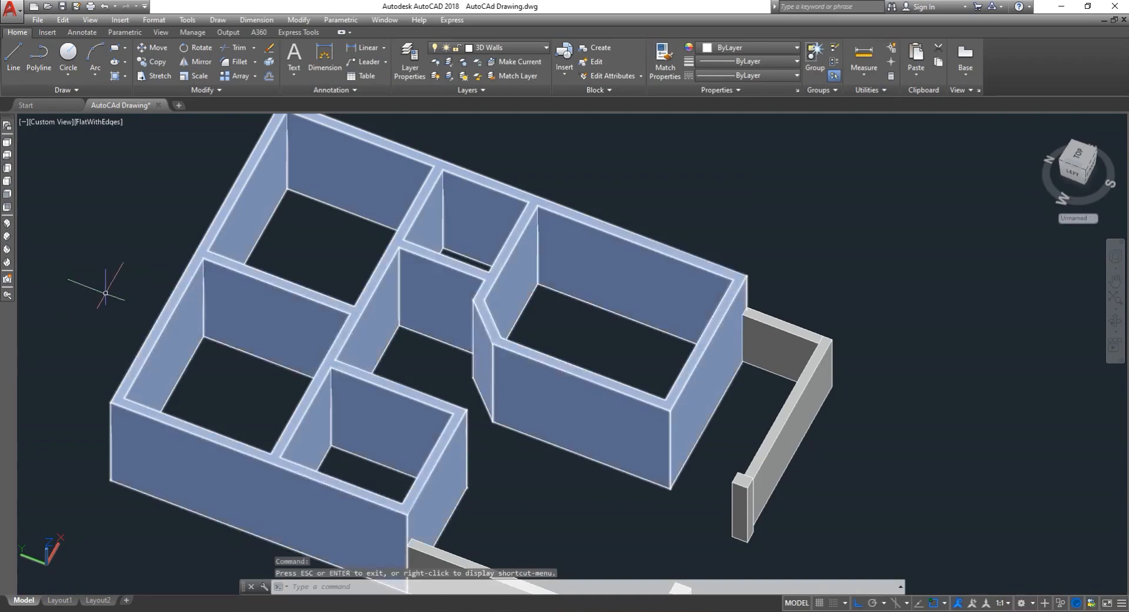
- Switch to the Top view and try to join all the wall solids with the Join command
left_click(8, 143)
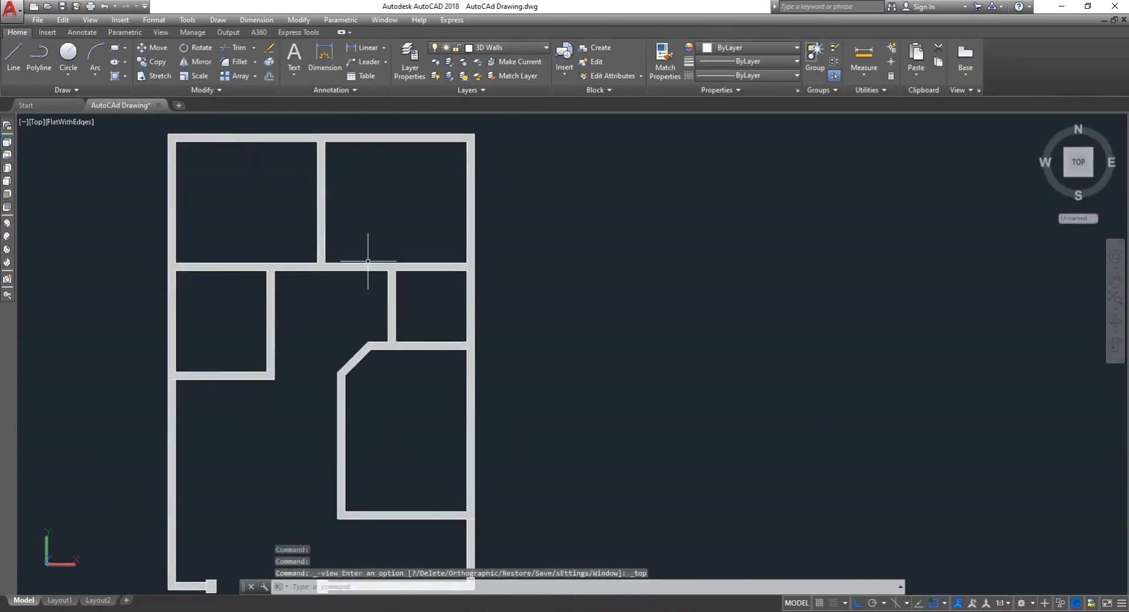
left_click(368, 261)
left_click(332, 265)
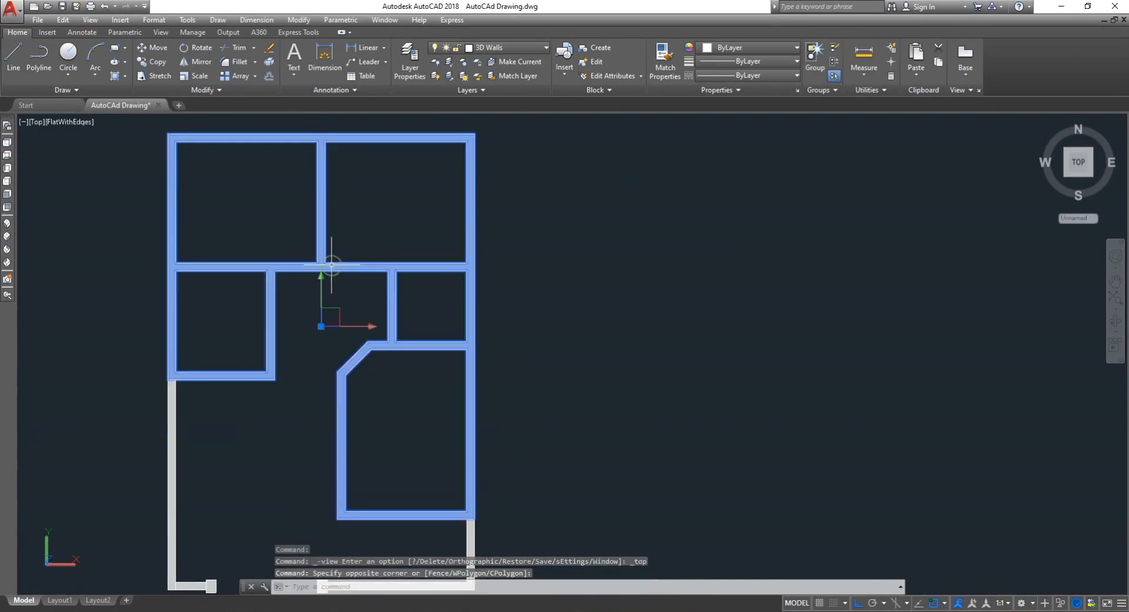
scroll(591, 277, "down", 2)
key("Escape")
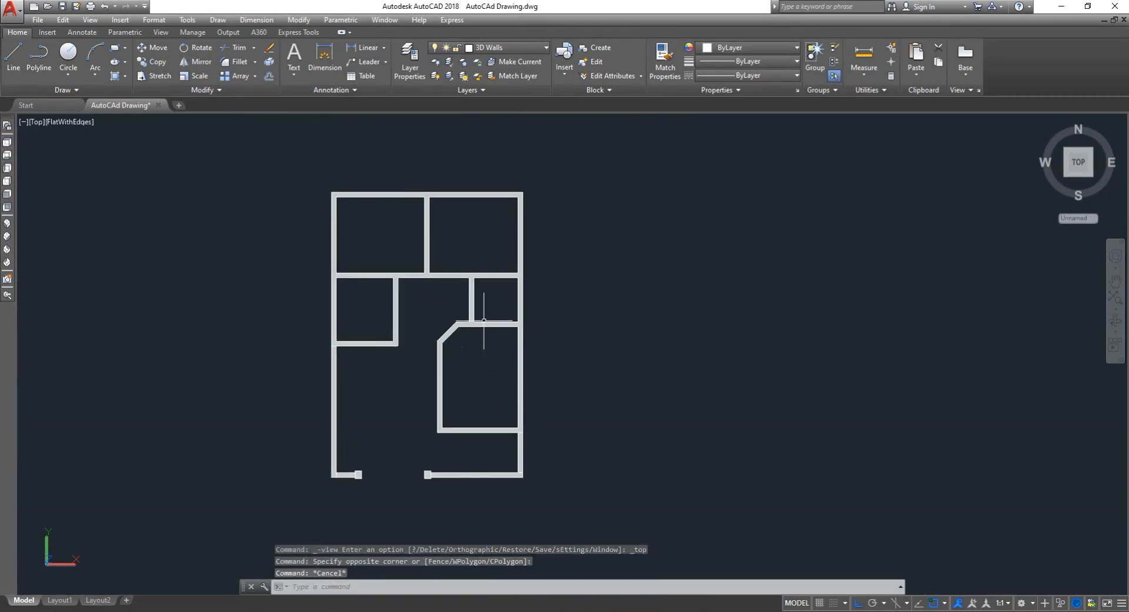
type("e")
key("BackSpace")
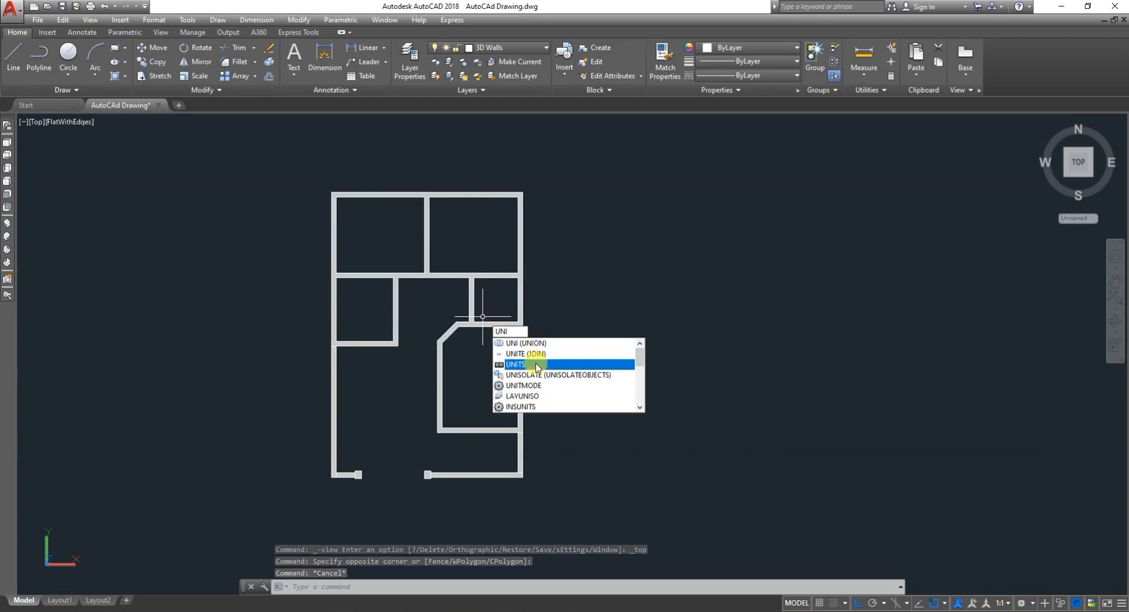
left_click(545, 354)
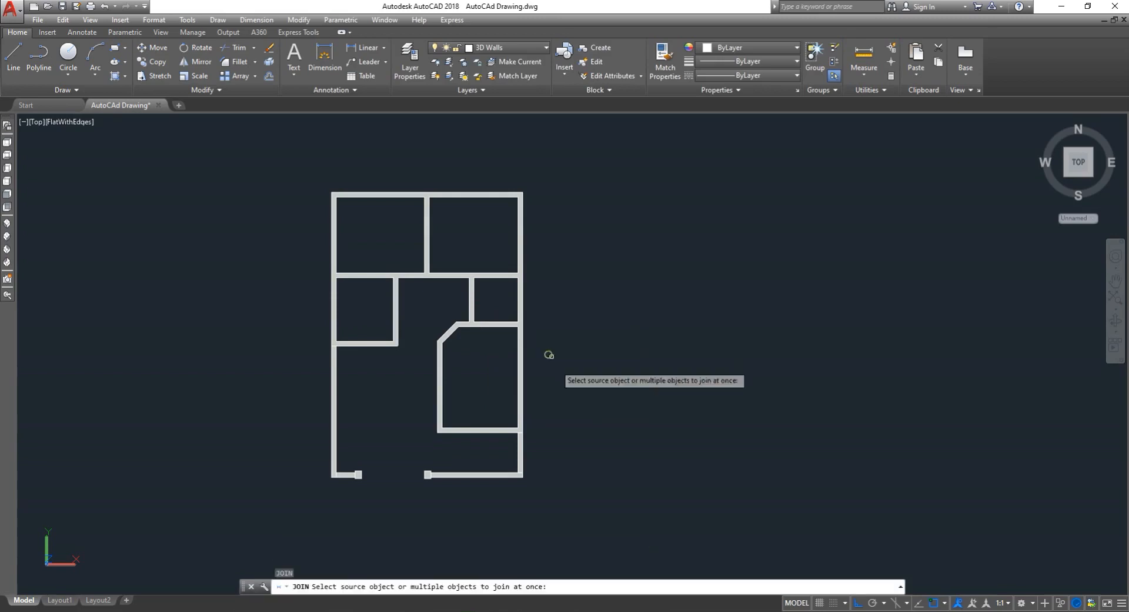
left_click(607, 494)
left_click(307, 177)
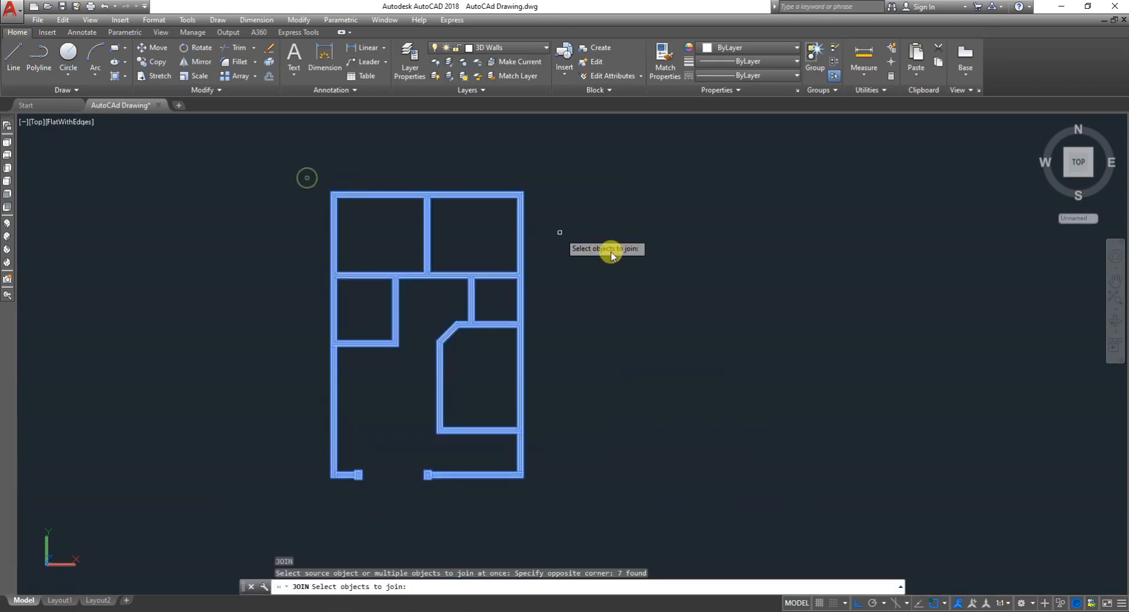
right_click(609, 265)
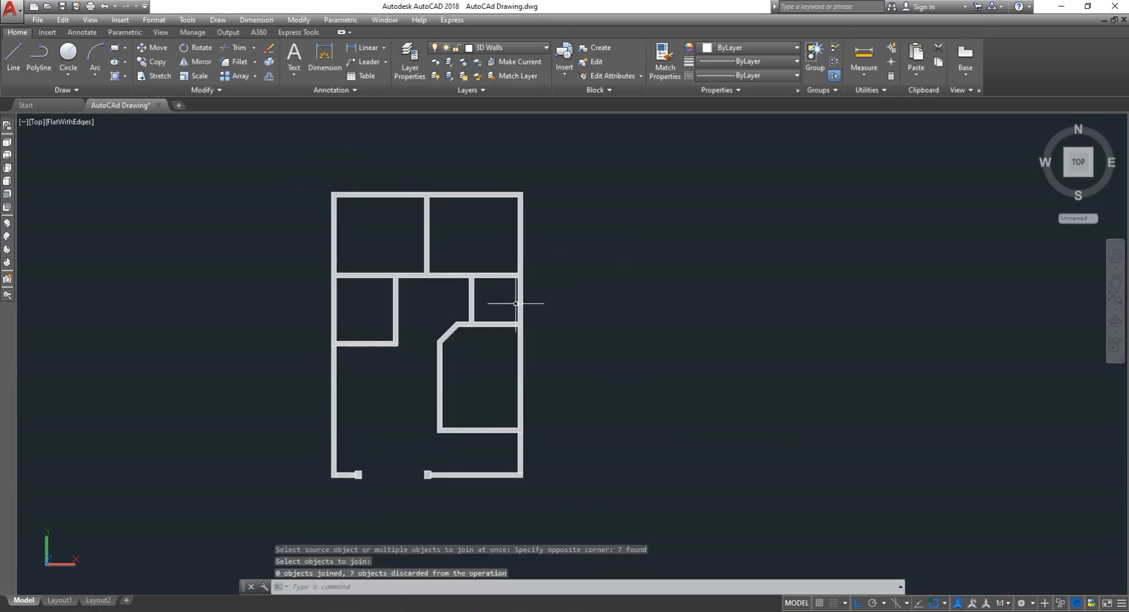
left_click(502, 325)
key("Escape")
key("Escape")
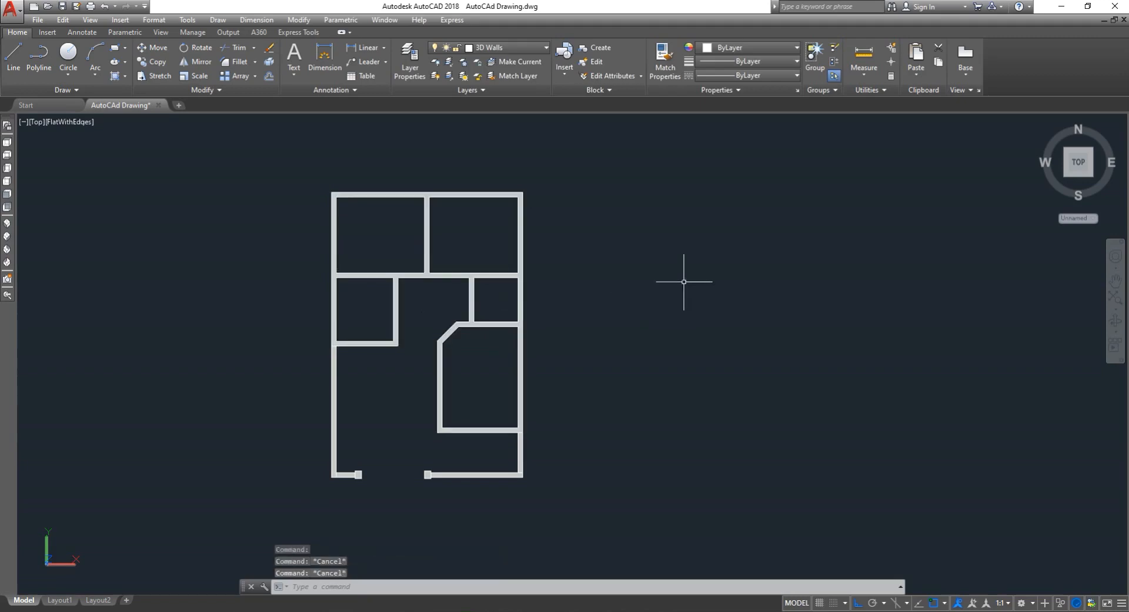
- Unite all the wall, boundary wall and pillar solids into one solid with Union
type("un")
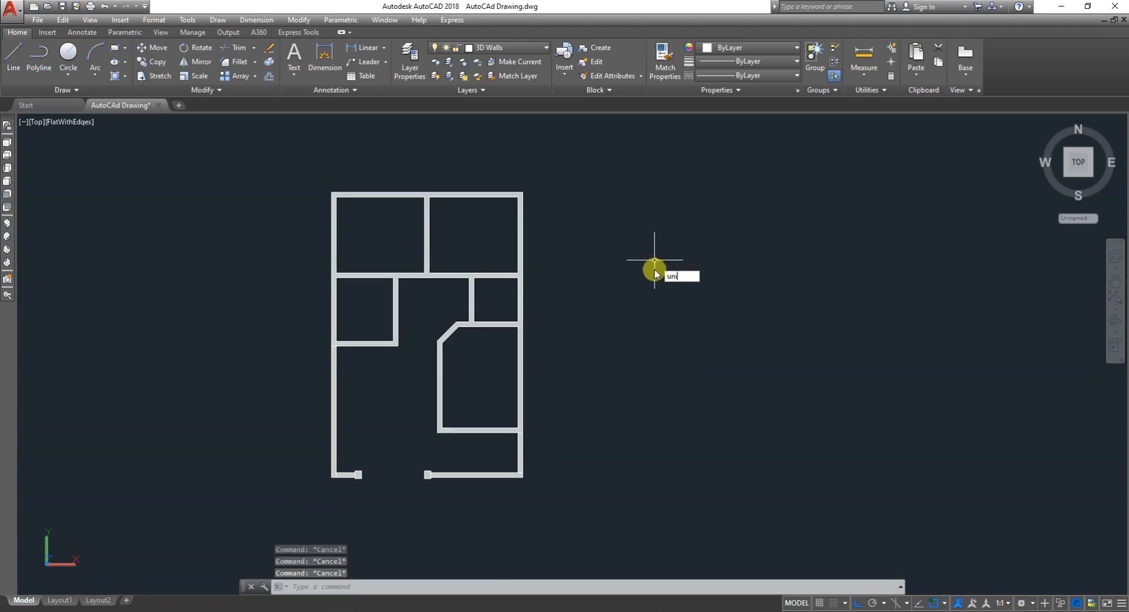
type("i")
key("Return")
left_click(607, 496)
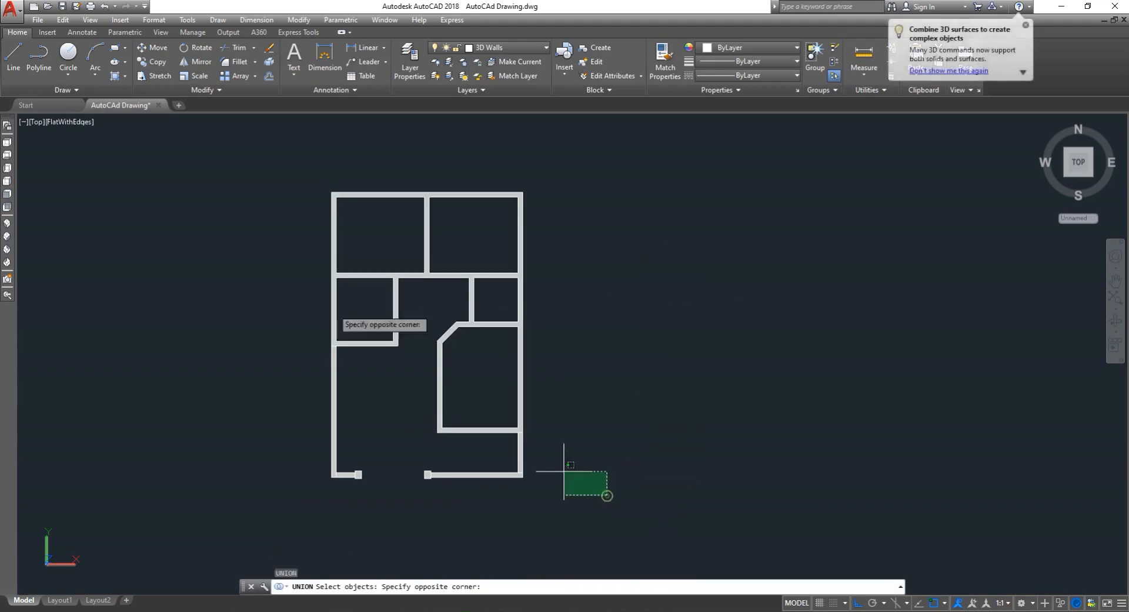
left_click(259, 176)
key("Return")
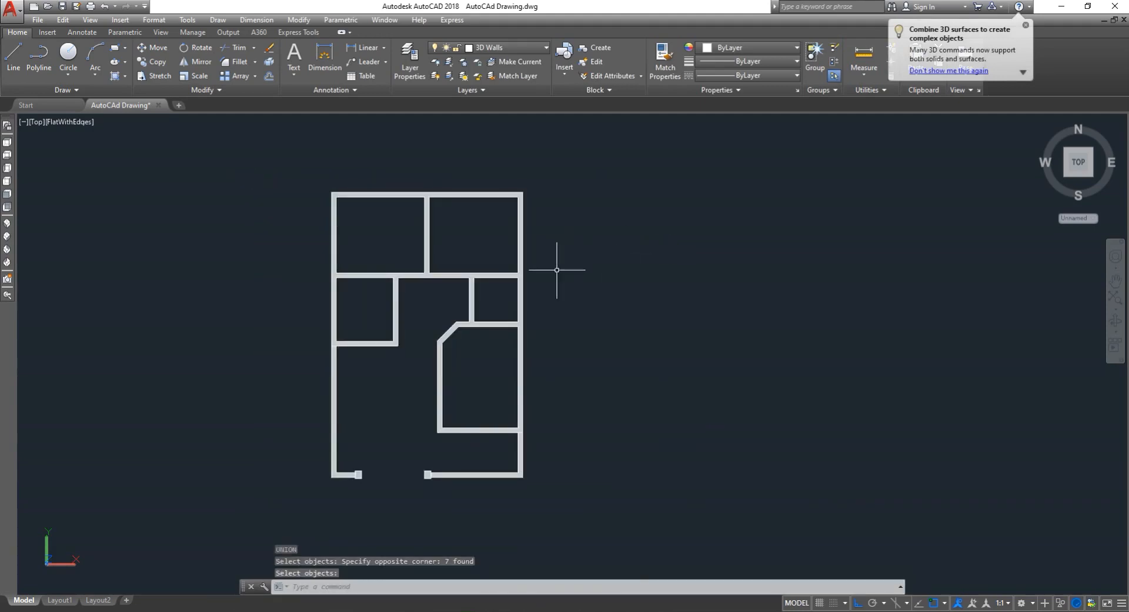
left_click(448, 275)
key("Escape")
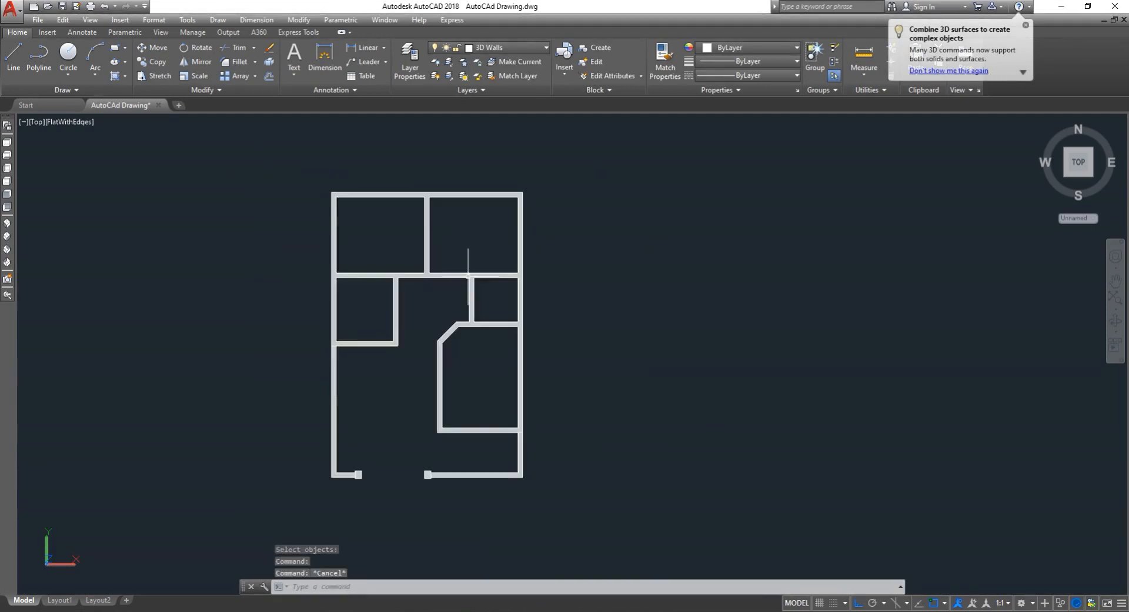
left_click(471, 272)
key("Escape")
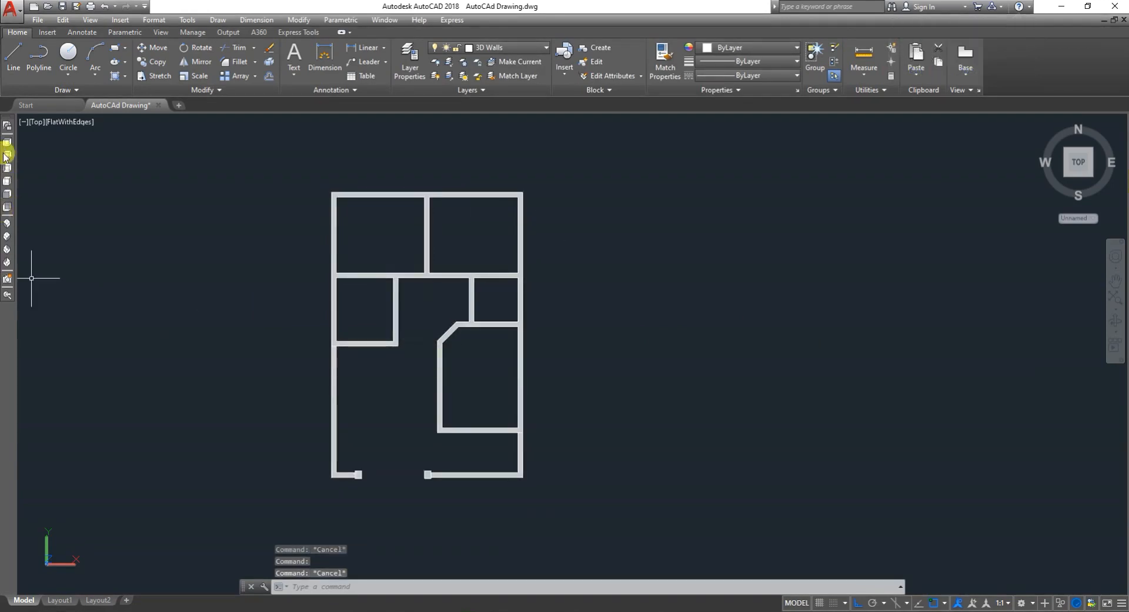
- Switch to the SW Isometric view and select the united model to inspect it
left_click(7, 224)
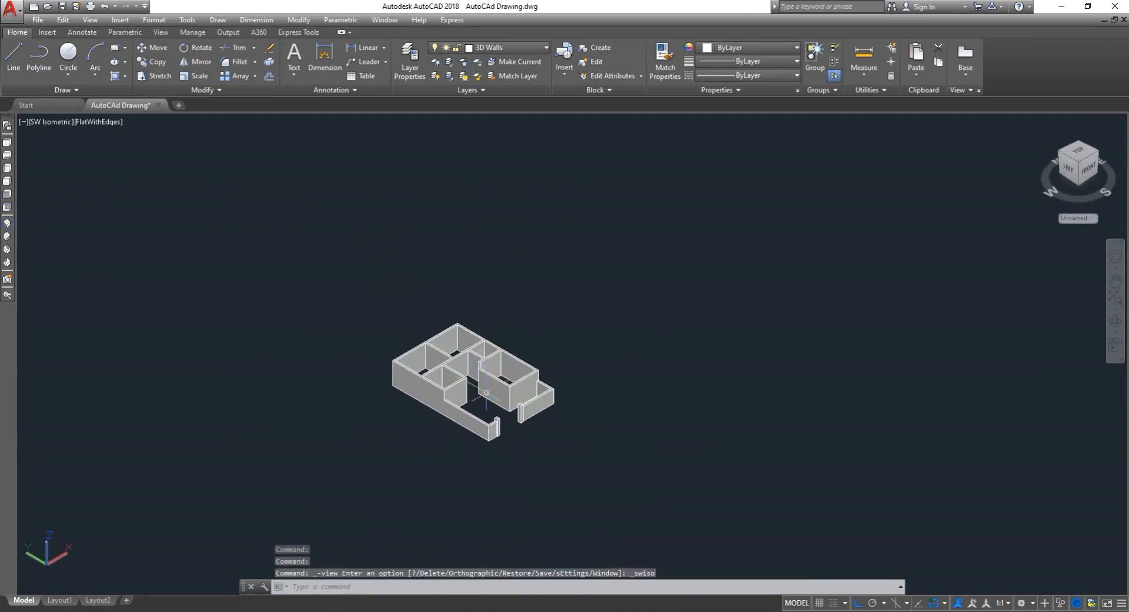
left_click(493, 392)
scroll(495, 388, "up", 5)
key("Escape")
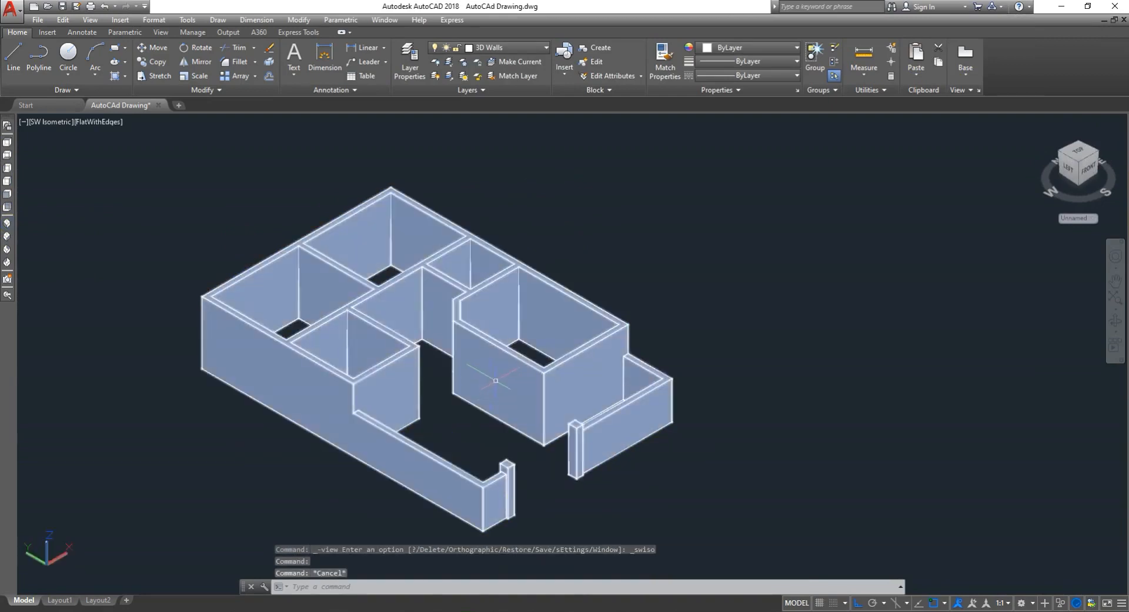
key("Escape")
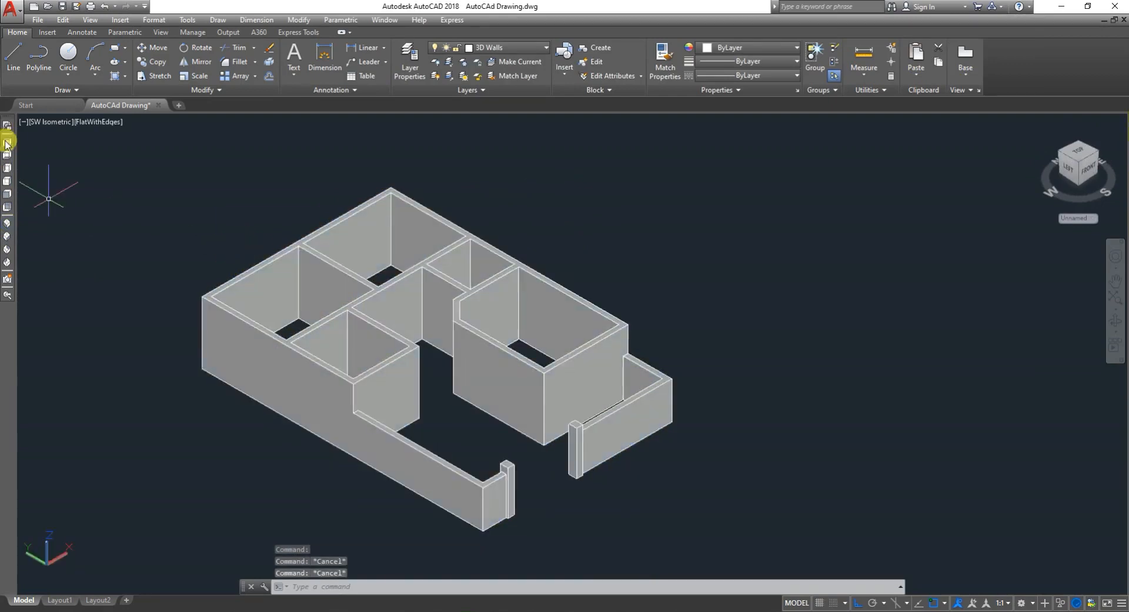
- Switch to the Top view, then orbit and zoom to inspect the united house model
left_click(7, 143)
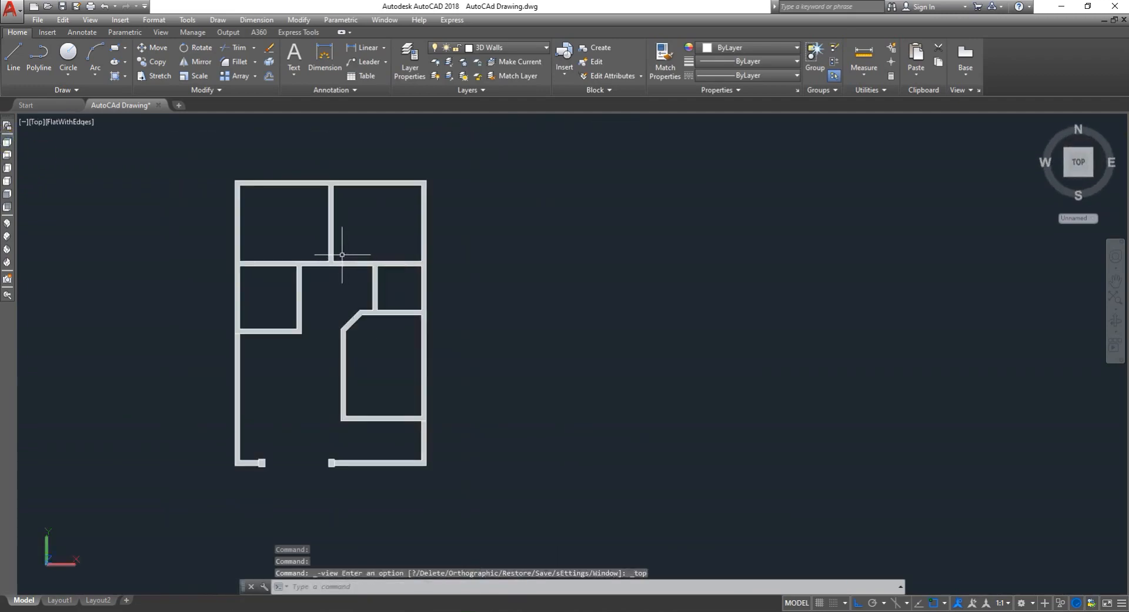
scroll(218, 284, "down", 2)
scroll(227, 282, "up", 4)
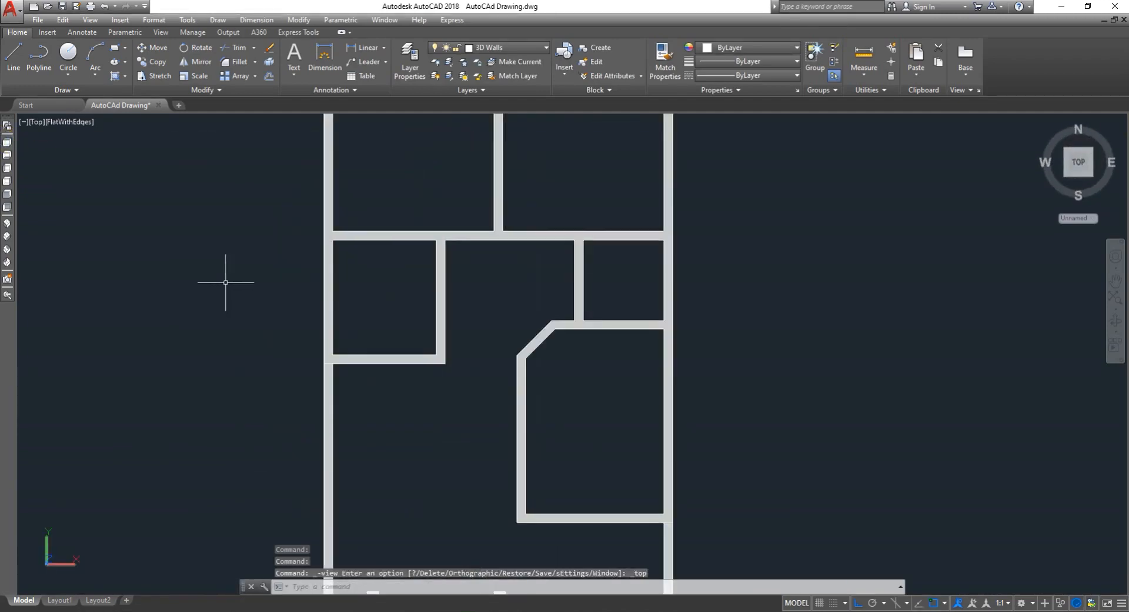
scroll(241, 282, "down", 3)
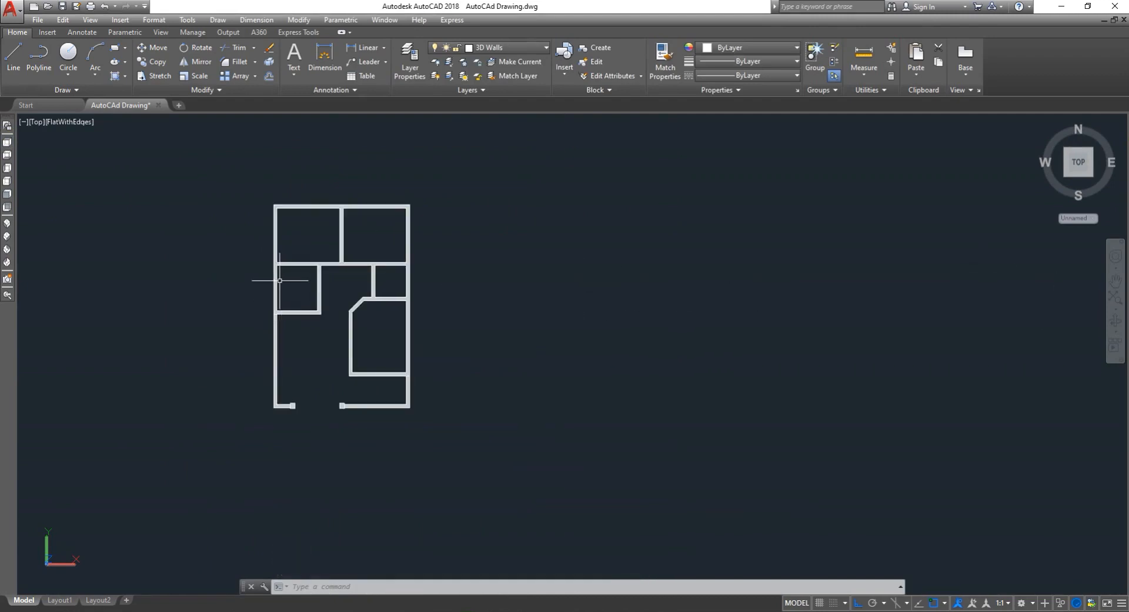
scroll(249, 284, "up", 3)
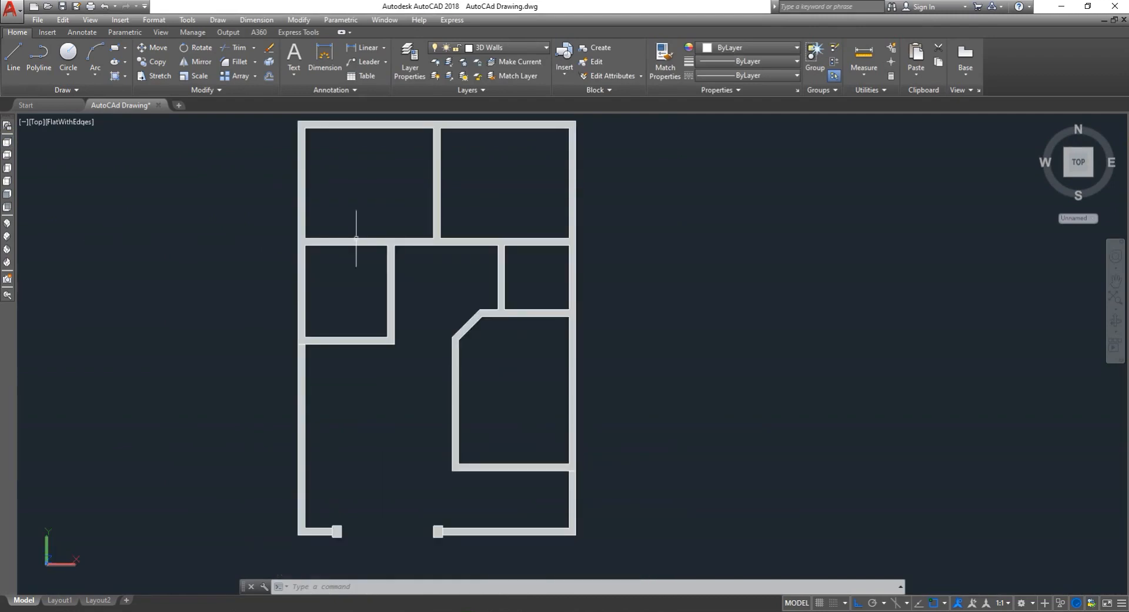
left_click(1115, 320)
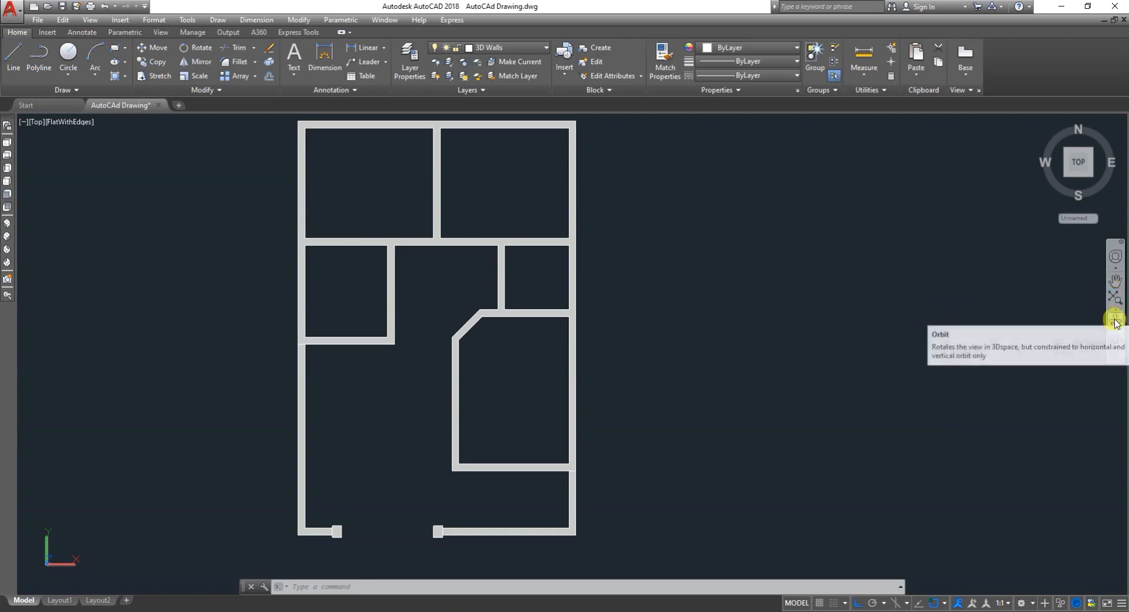
left_click_drag(724, 320, 612, 321)
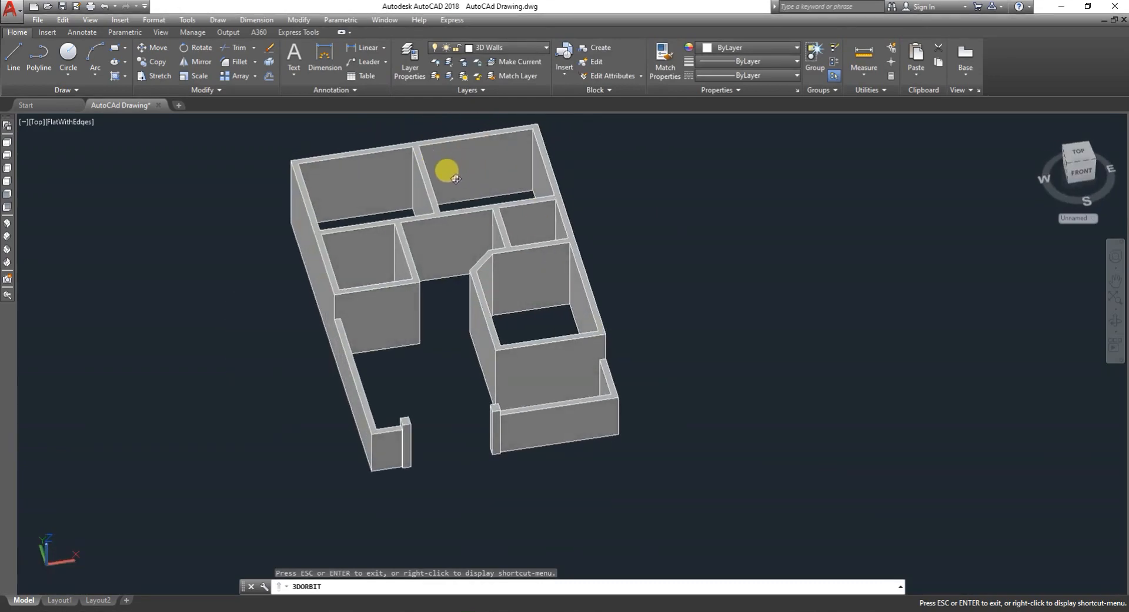
left_click_drag(677, 309, 661, 282)
scroll(481, 401, "up", 3)
scroll(473, 394, "down", 3)
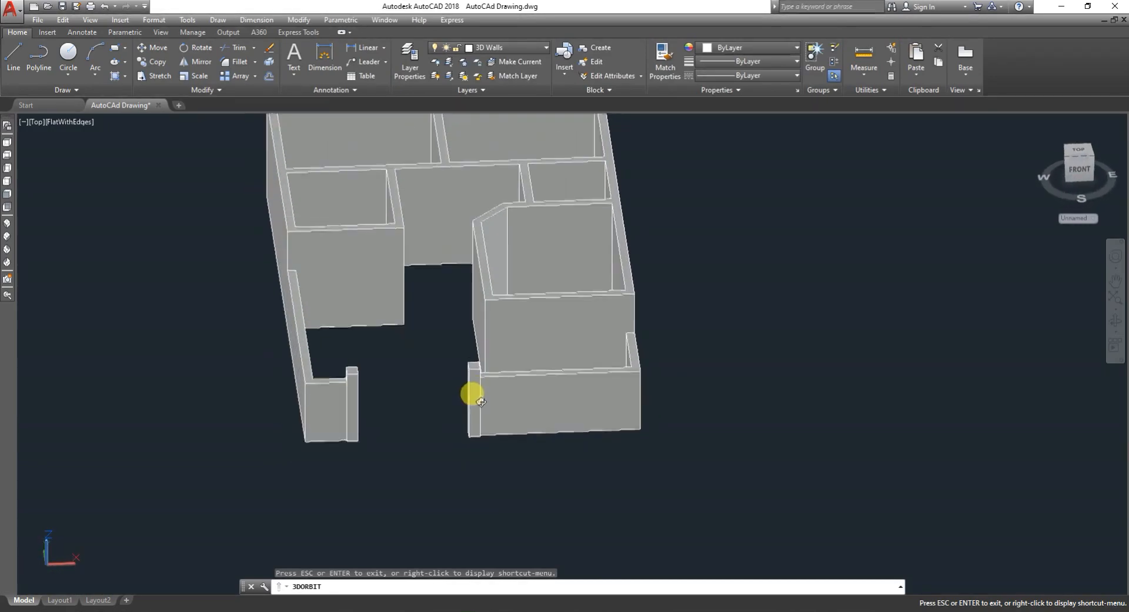
key("Escape")
scroll(465, 393, "down", 4)
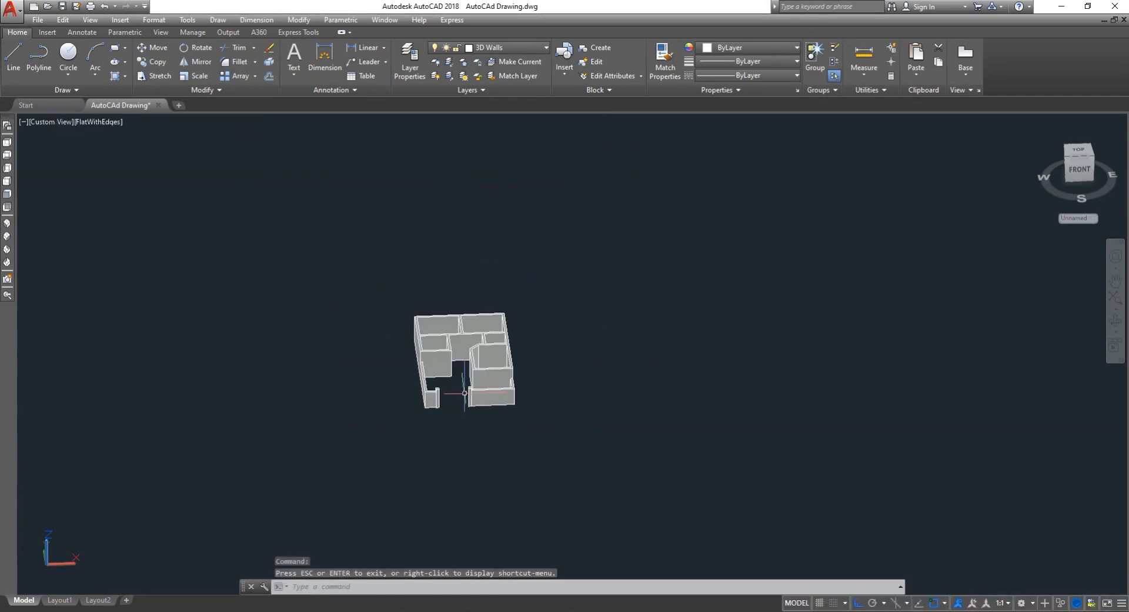